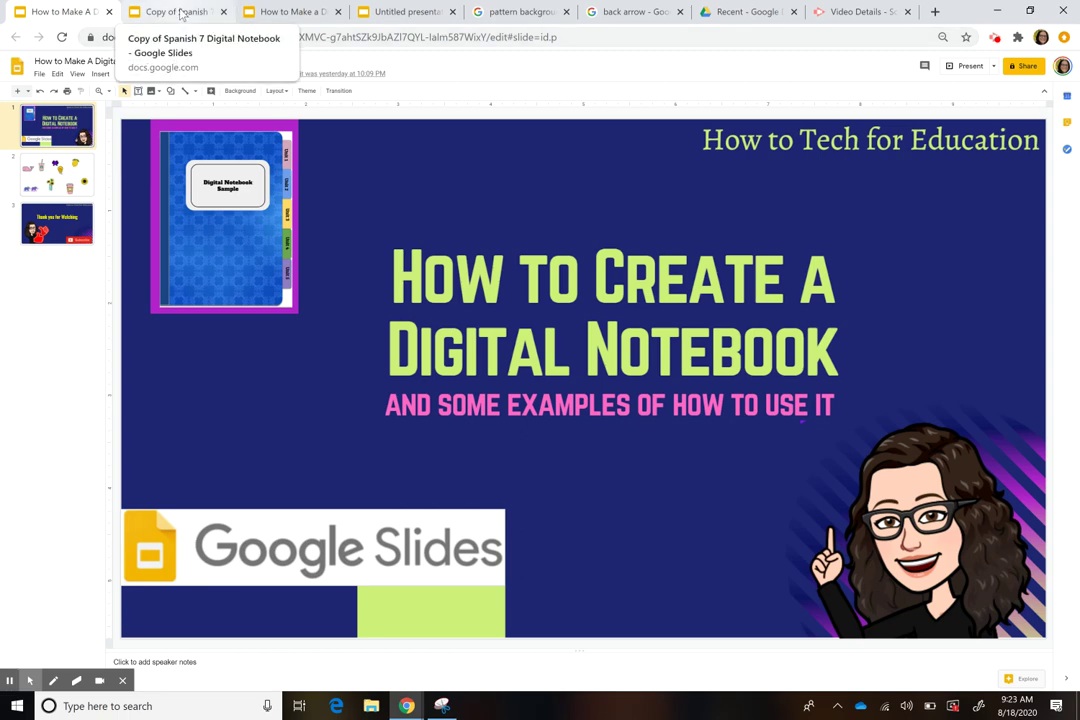
- Switch to the Copy of Spanish 7 Digital Notebook presentation and view its cover, the Hacer Ahora divider and the first Fecha page
left_click(176, 12)
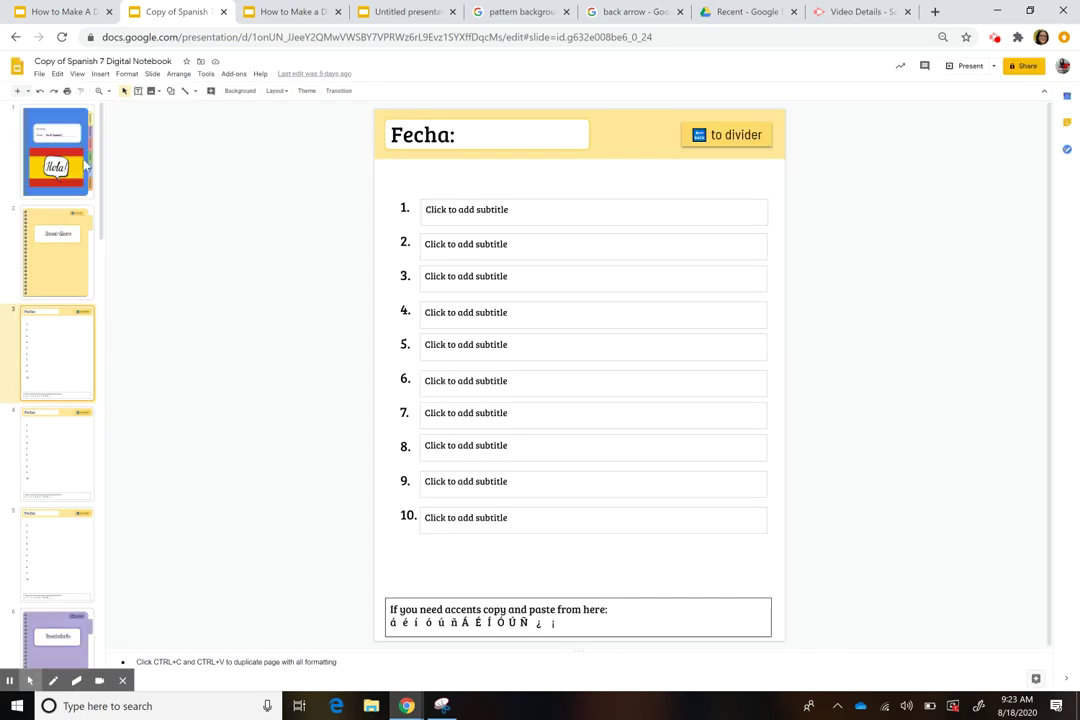
left_click(84, 168)
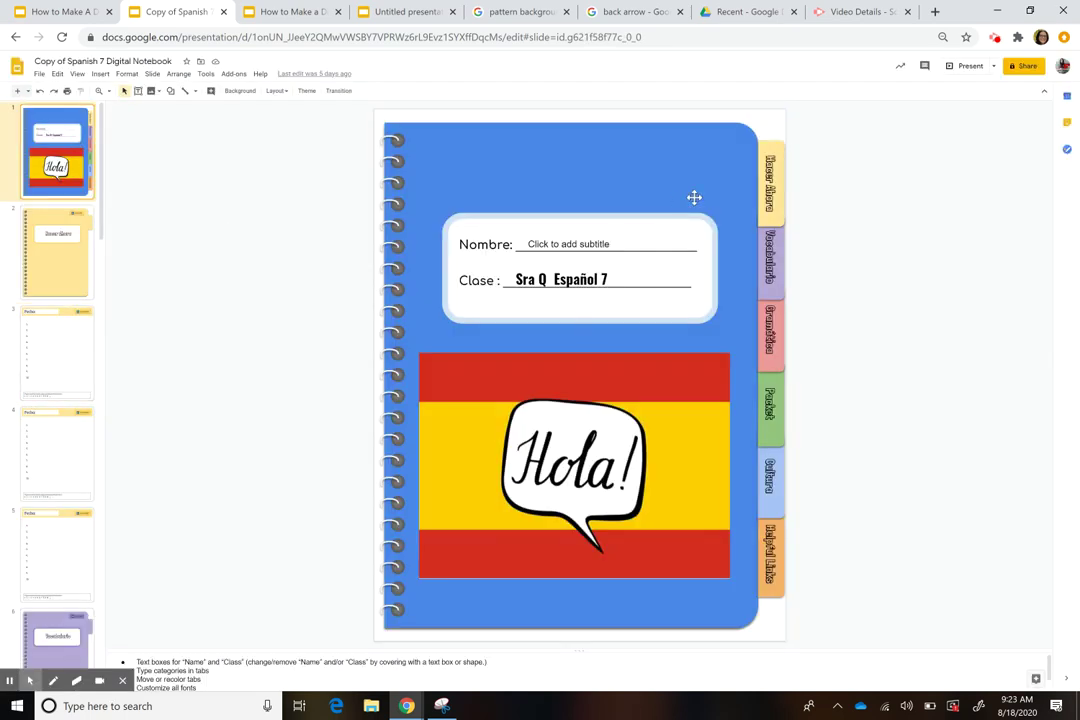
left_click(65, 278)
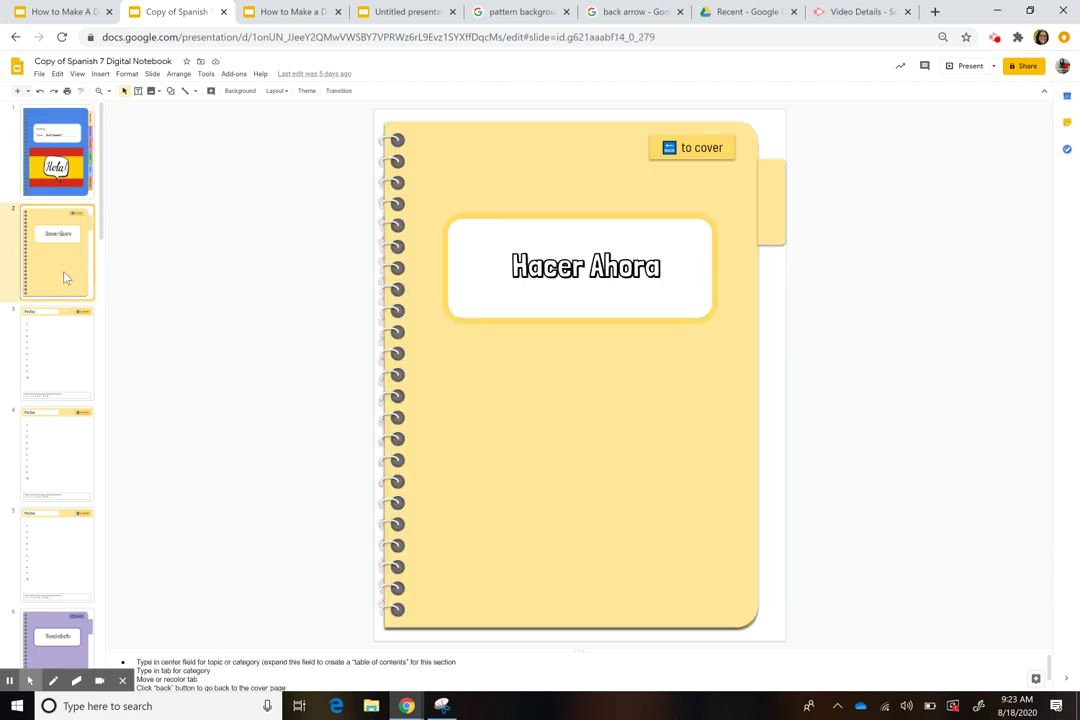
left_click(63, 360)
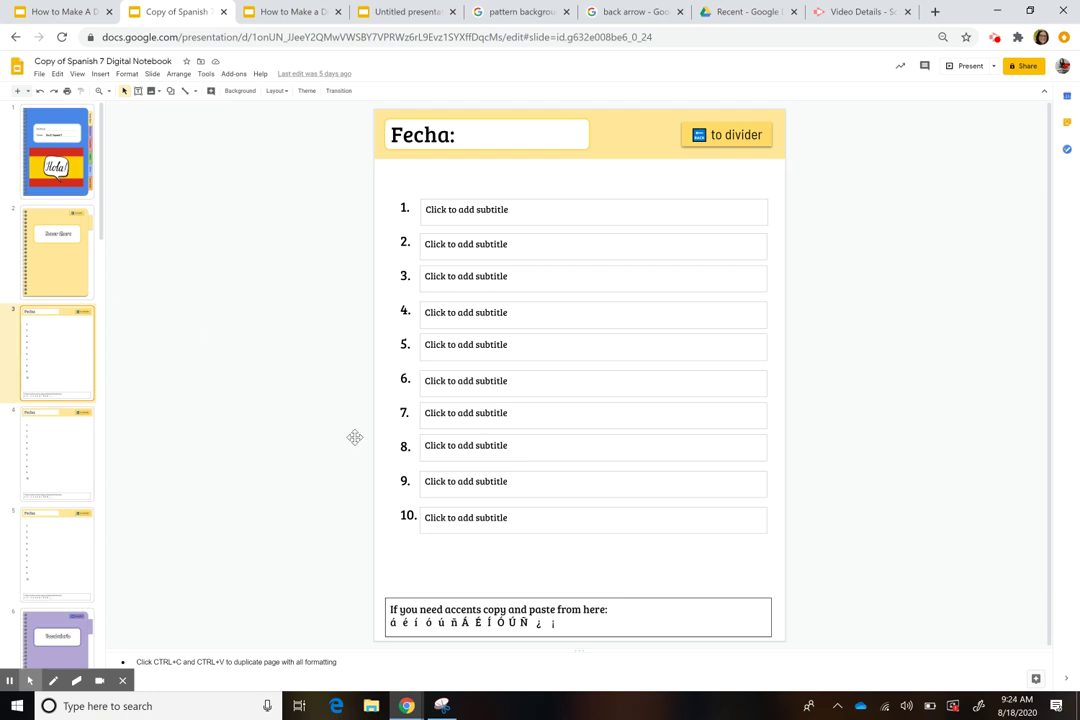
- View the purple Vocabulario divider and its Capítulo page with the vocabulary table
scroll(56, 418, "down", 4)
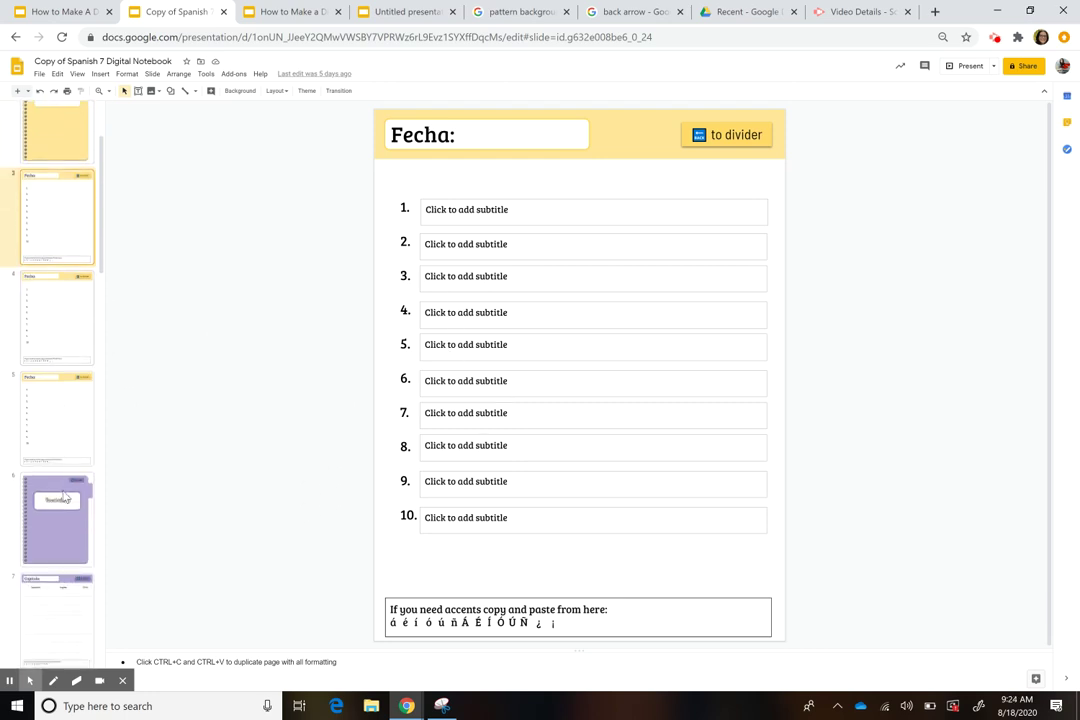
scroll(63, 494, "down", 1)
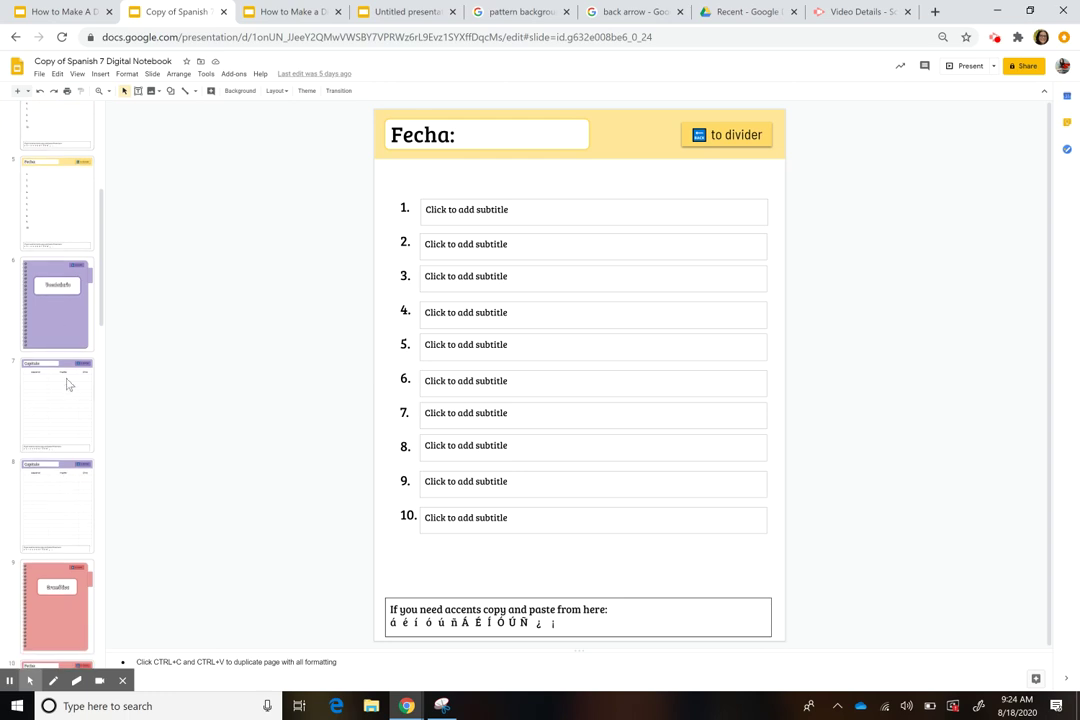
left_click(58, 327)
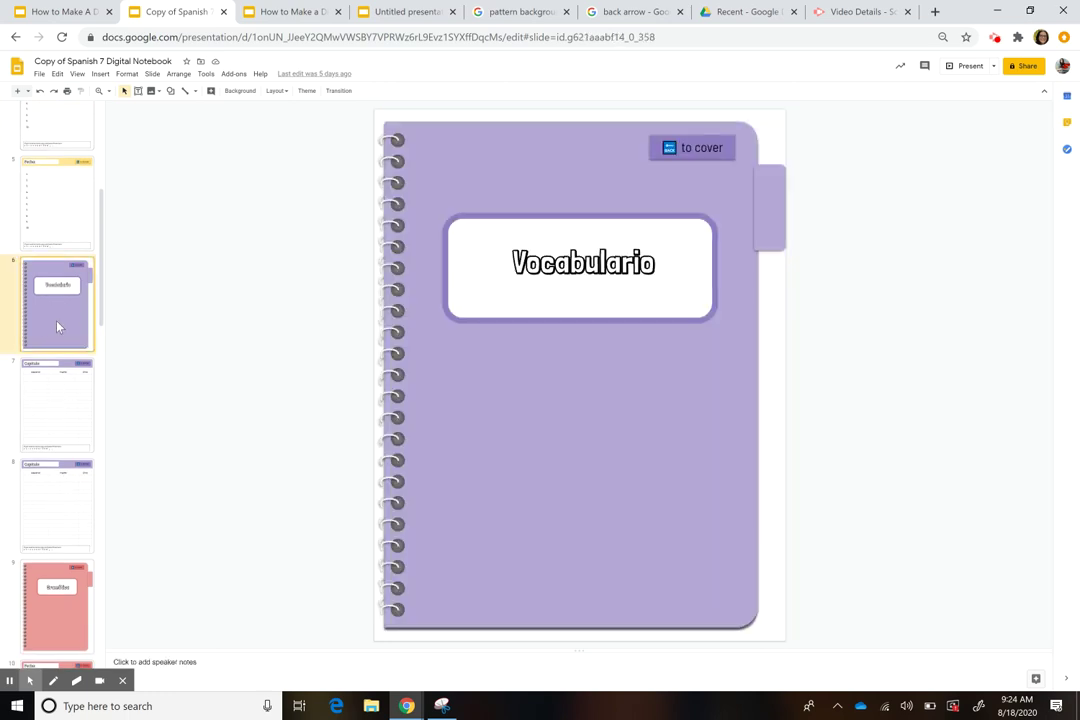
left_click(58, 412)
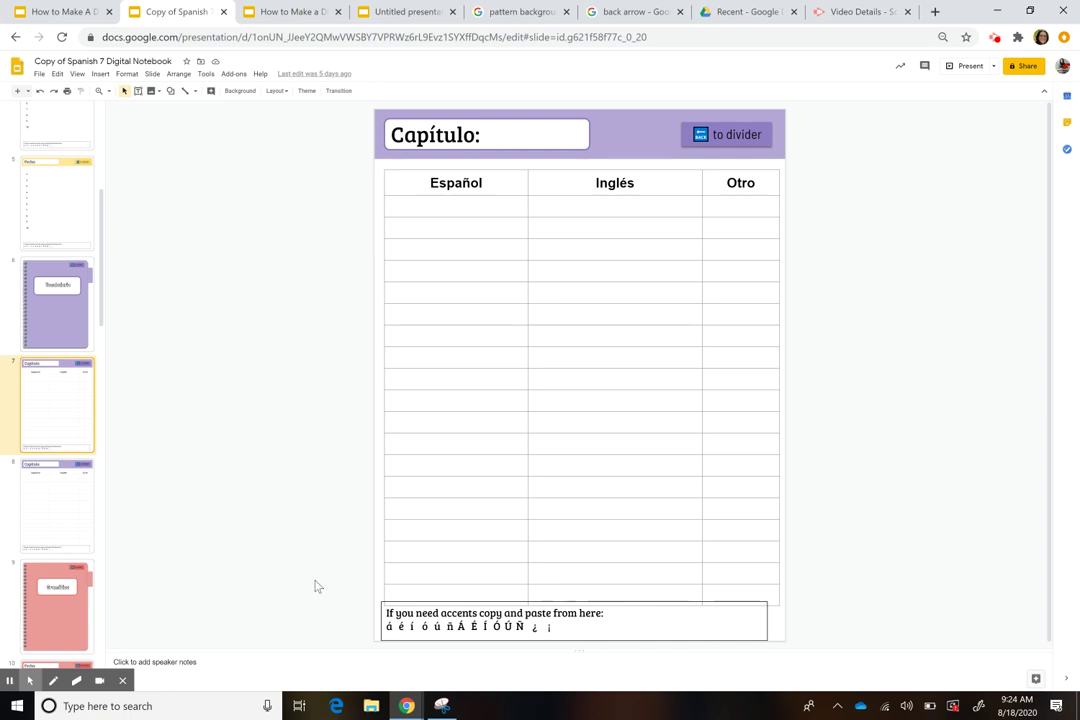
- View the red Gramática divider and its Apuntes page with the conjugation table
scroll(50, 550, "down", 3)
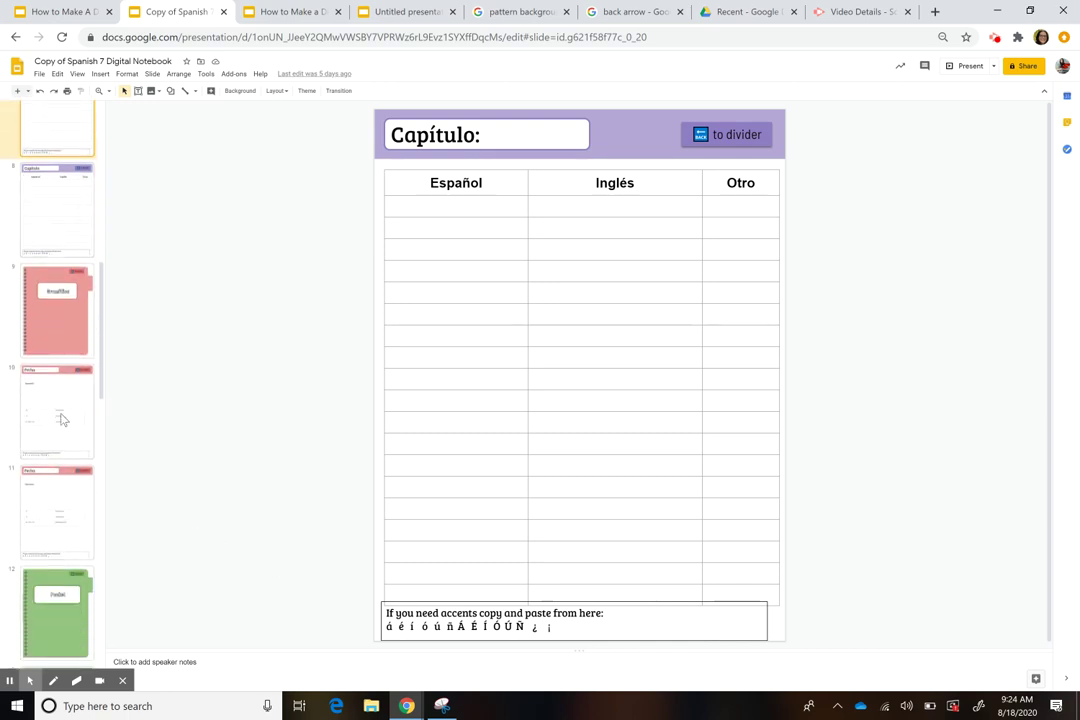
left_click(62, 420)
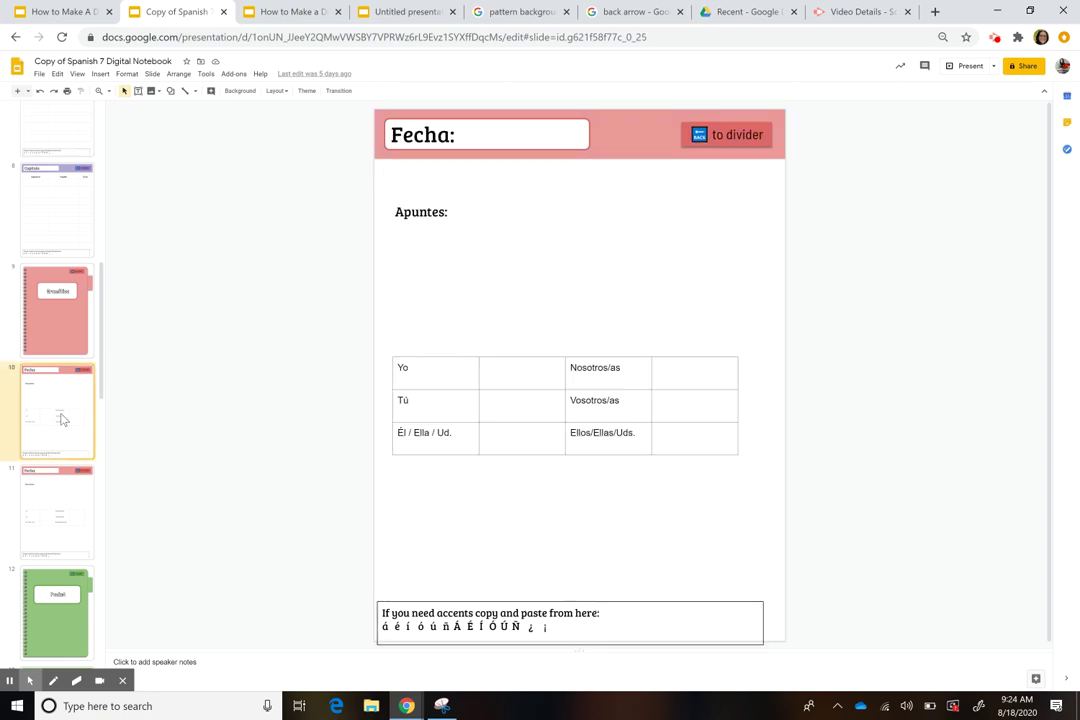
left_click(62, 325)
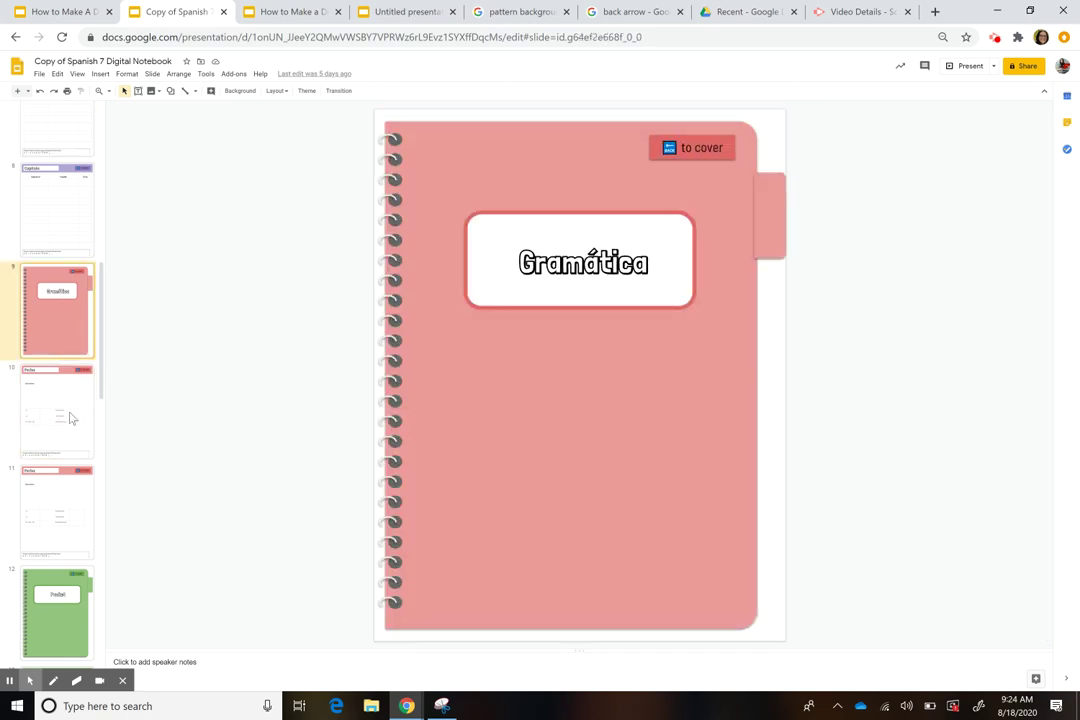
left_click(71, 446)
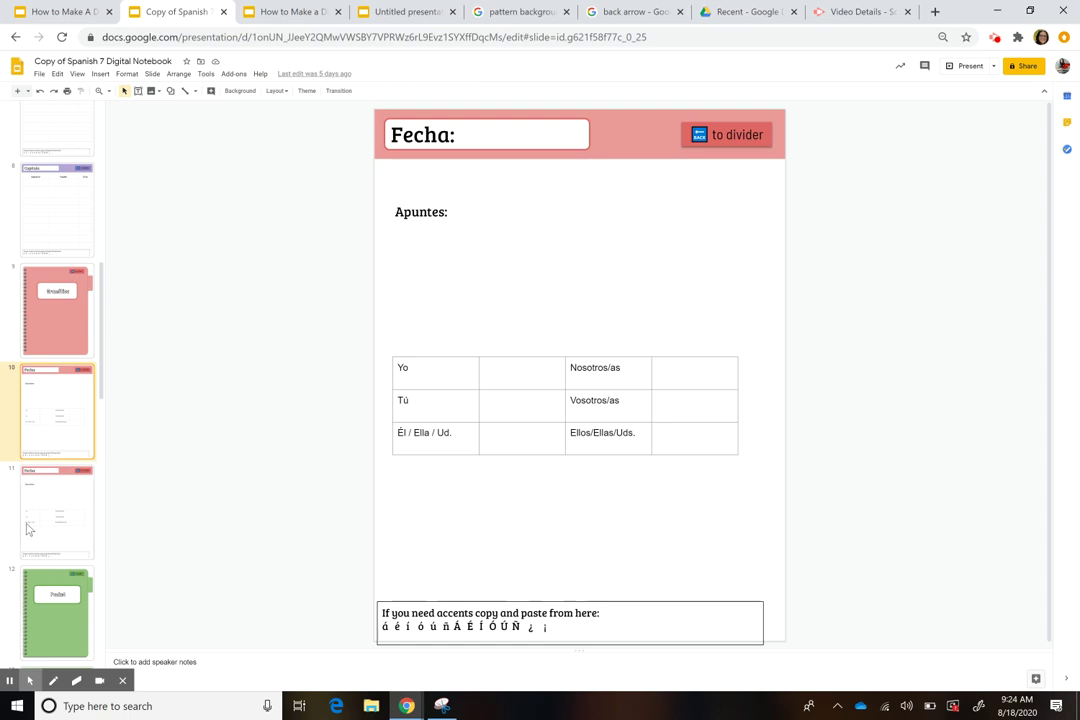
- View the green Packet divider and its first worksheet, inspecting the top two answer boxes of the Match section
scroll(28, 530, "down", 3)
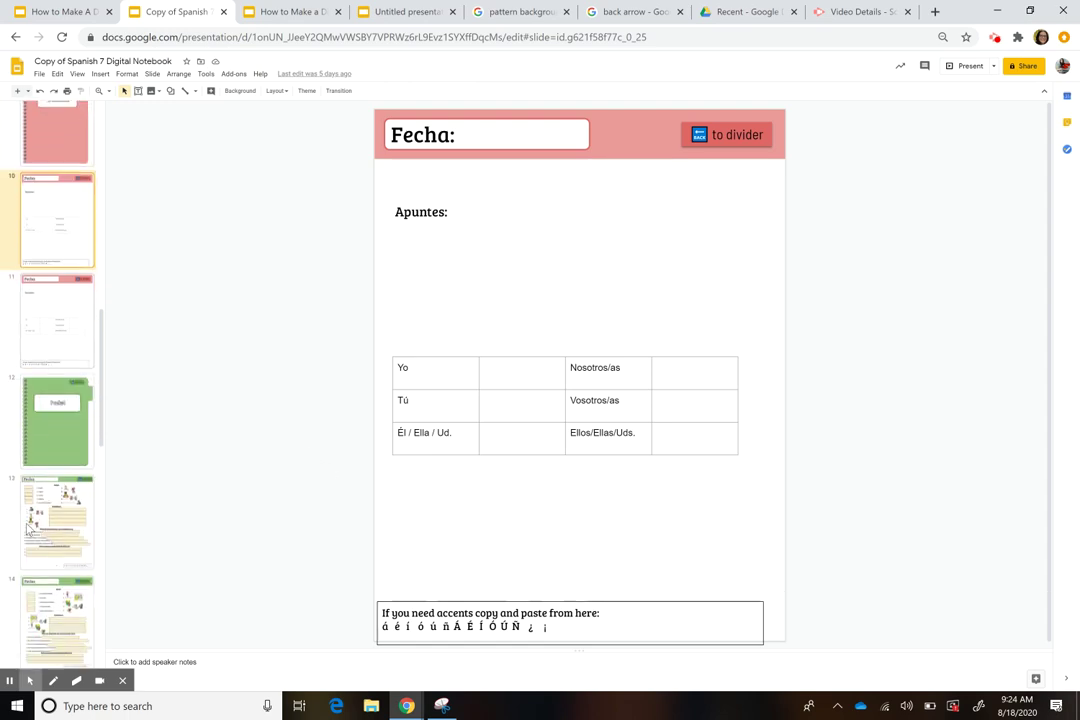
left_click(62, 382)
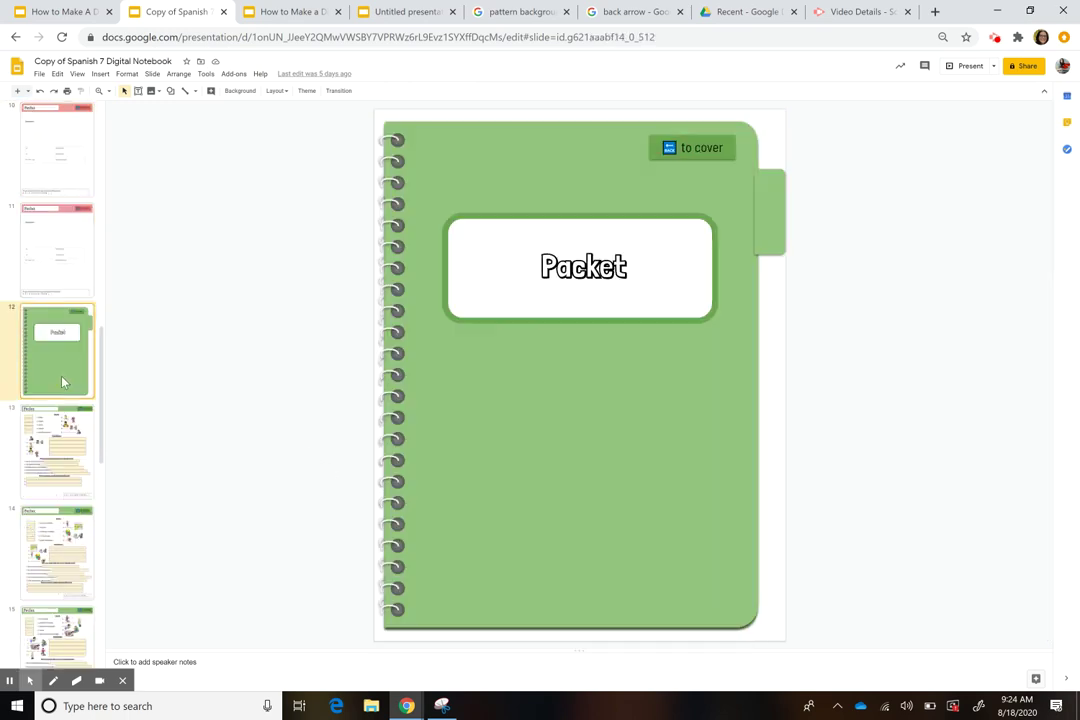
left_click(72, 466)
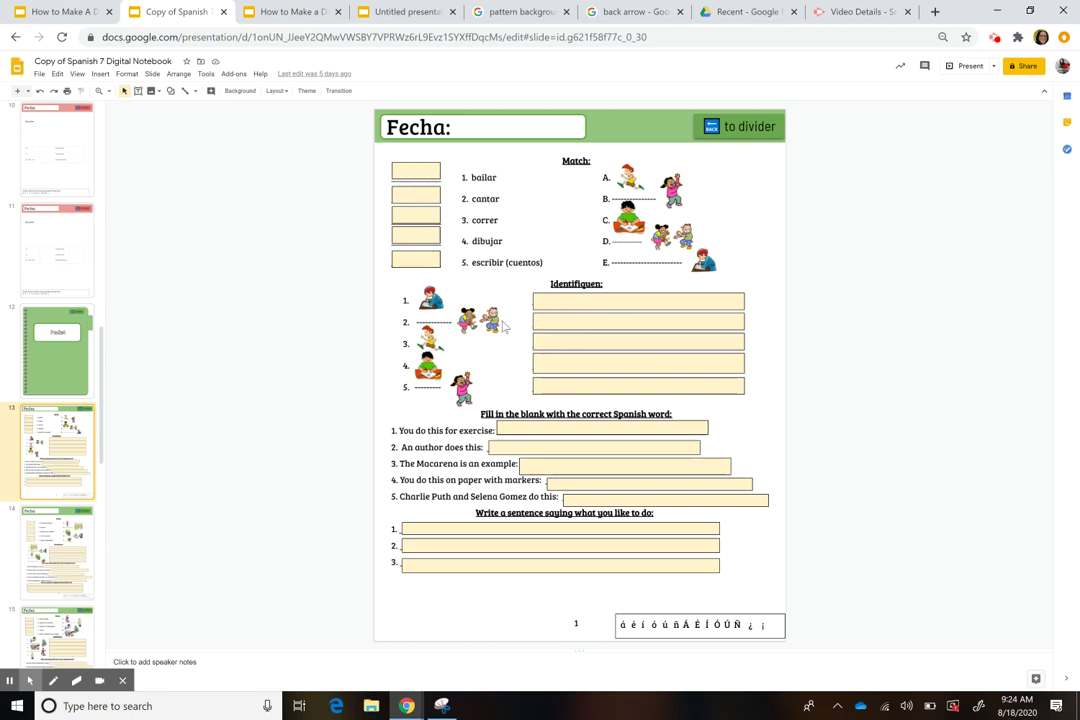
left_click(411, 170)
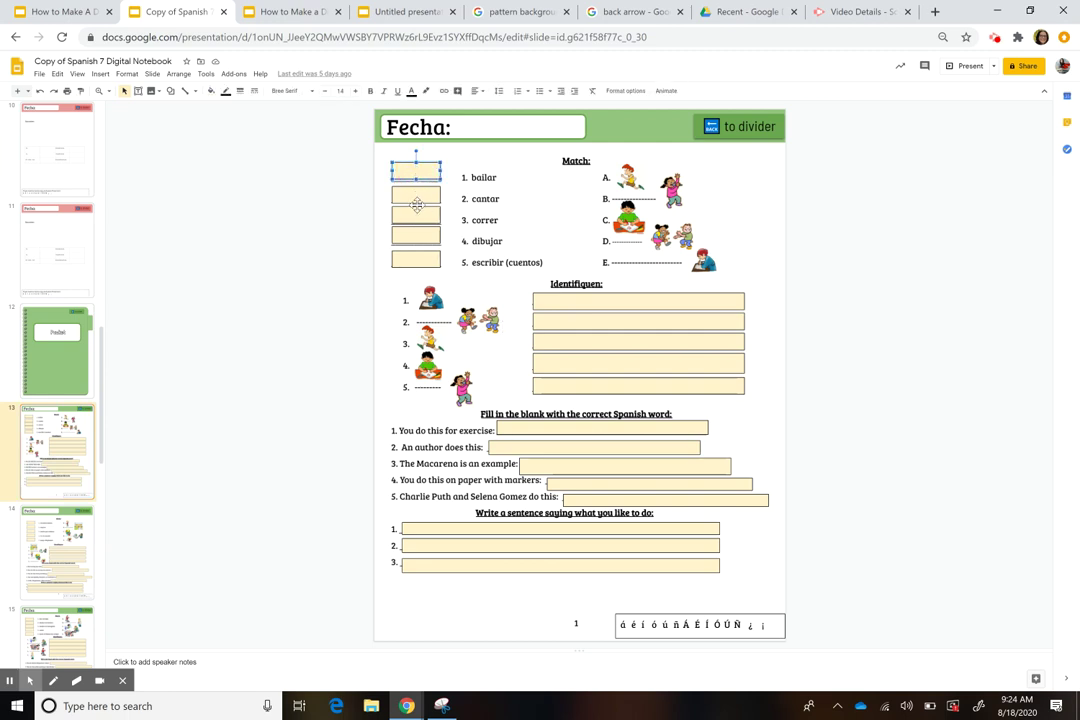
left_click(415, 197)
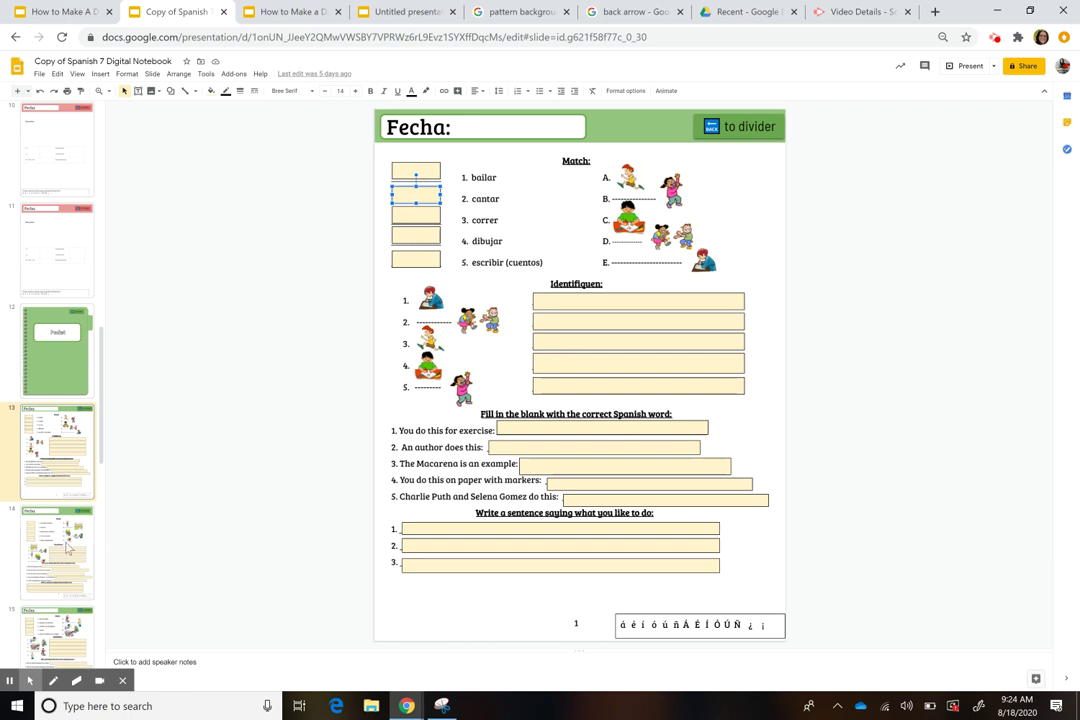
- View the blue Cultura divider and the first Fecha page behind it
scroll(66, 540, "down", 1)
scroll(66, 547, "down", 5)
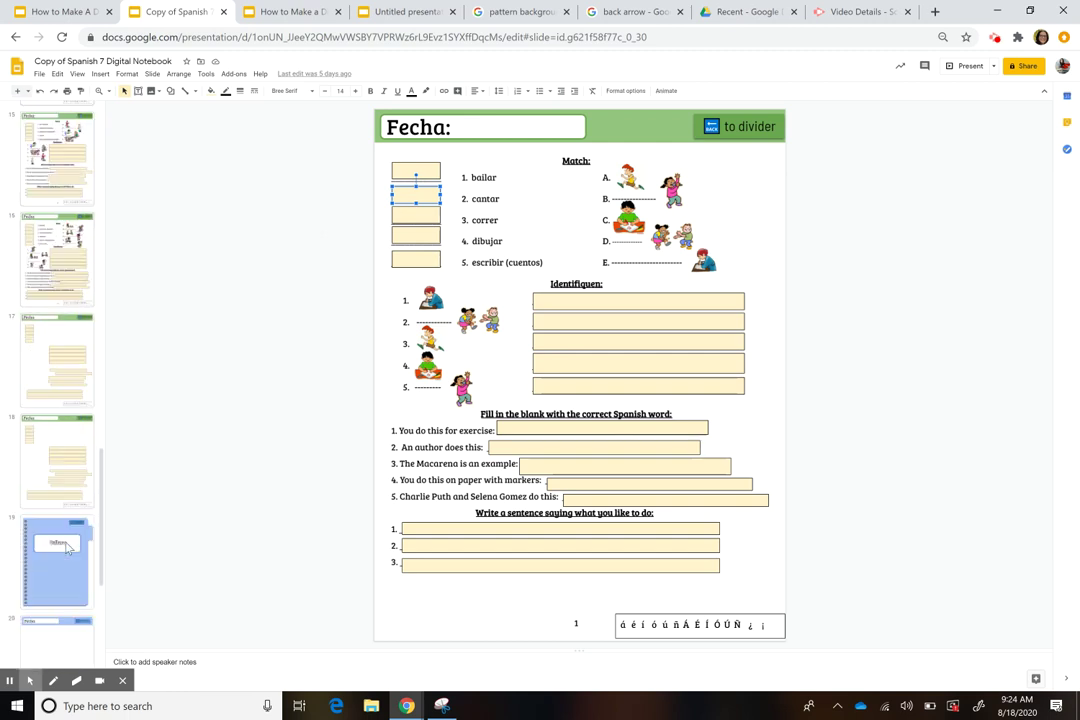
scroll(67, 548, "down", 1)
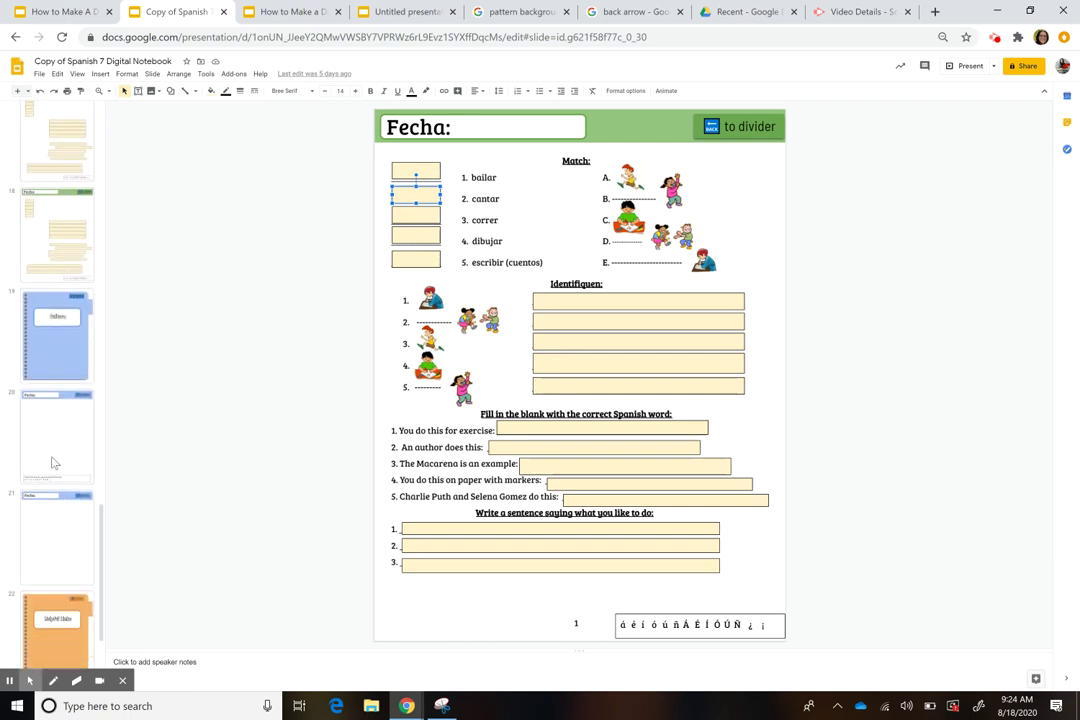
left_click(56, 350)
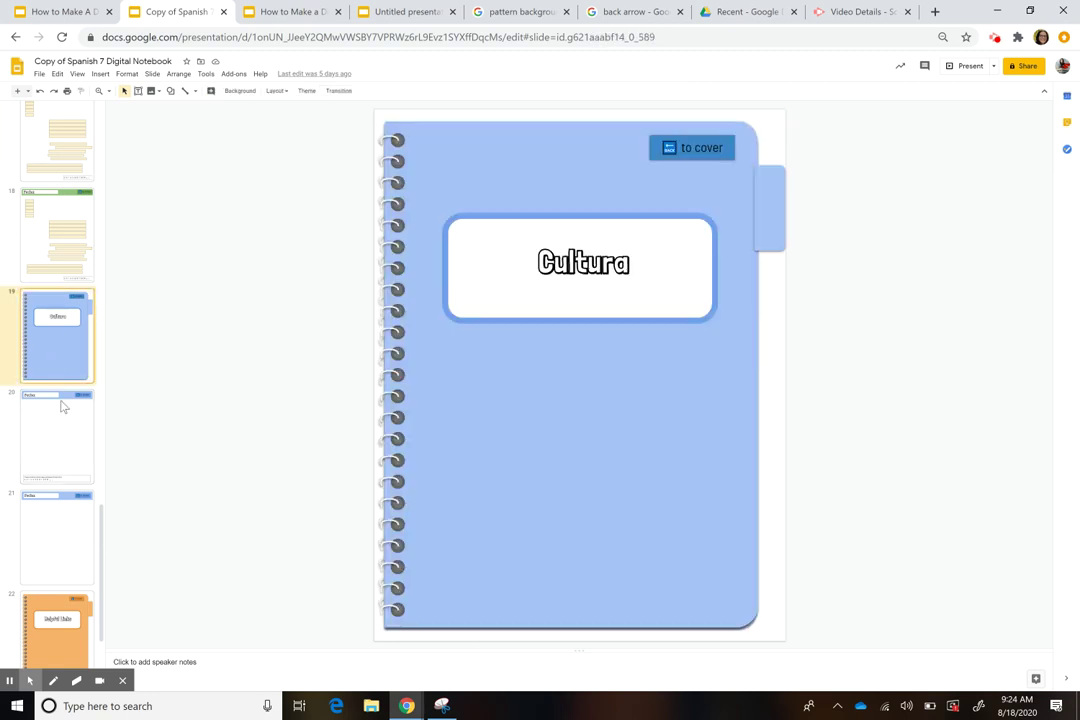
left_click(52, 428)
- View the orange Helpful Links divider and its Información Importante page
scroll(60, 580, "down", 3)
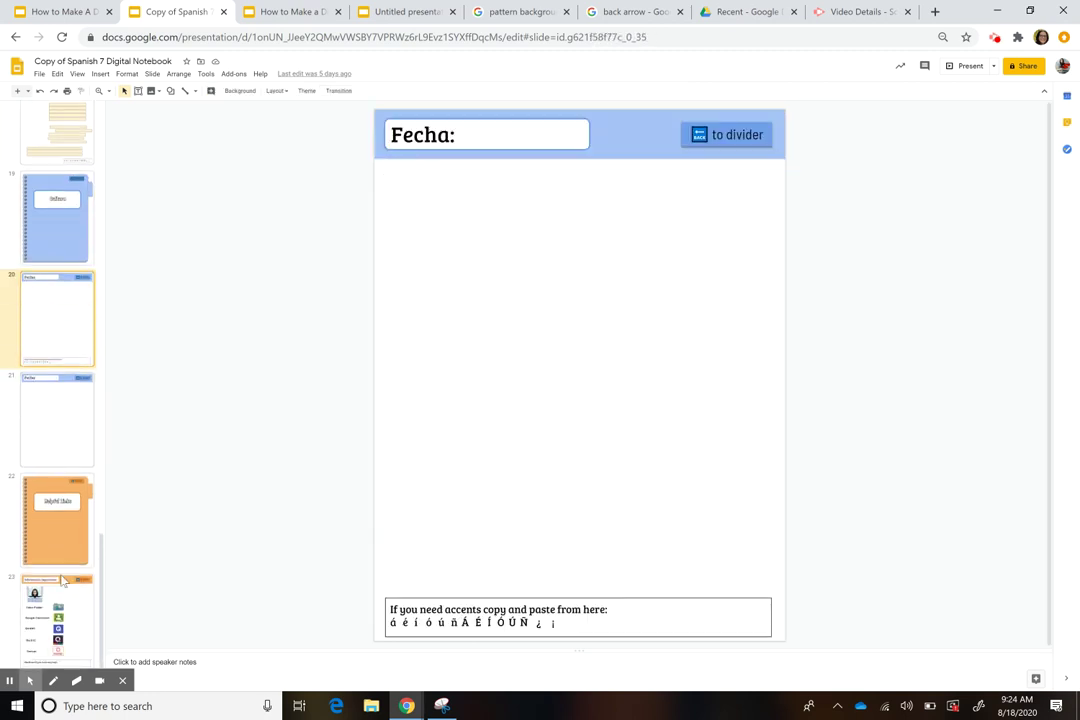
left_click(63, 540)
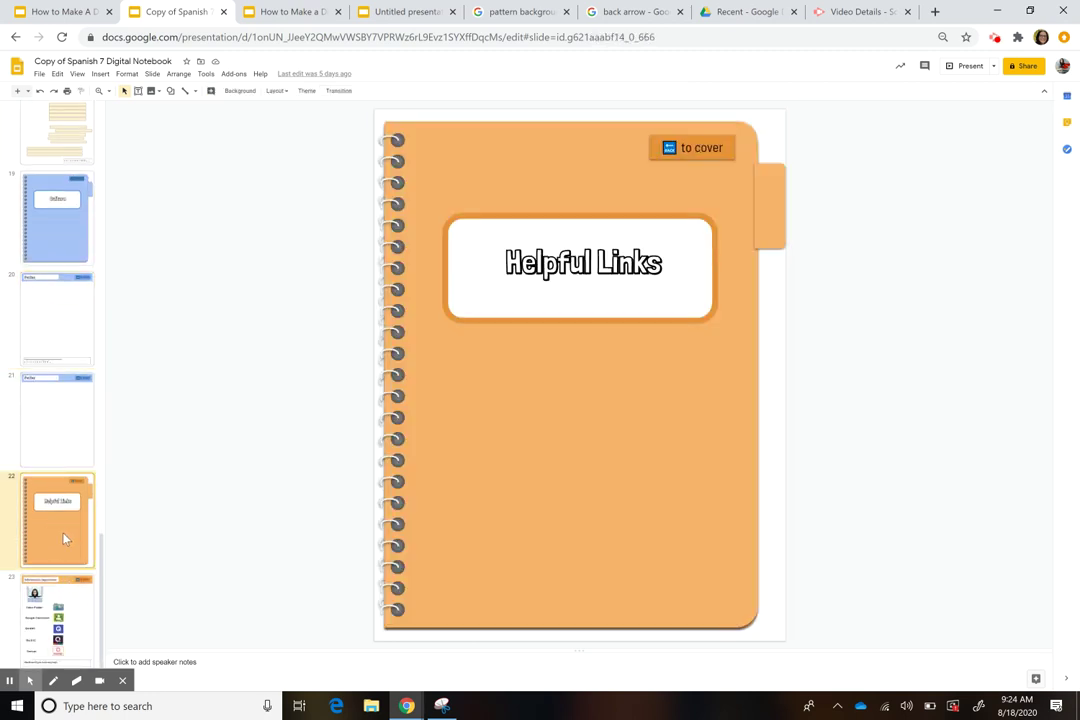
left_click(80, 617)
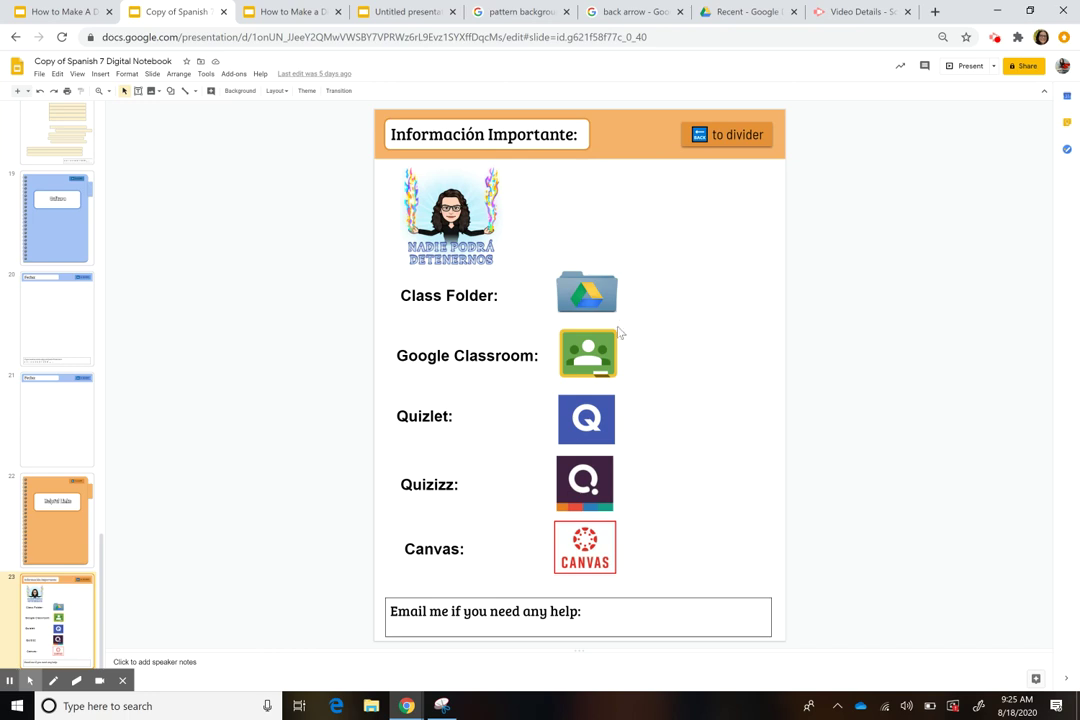
- Inspect the links attached to the Class Folder, Google Classroom, Canvas, Quizizz and Quizlet icons
left_click(578, 296)
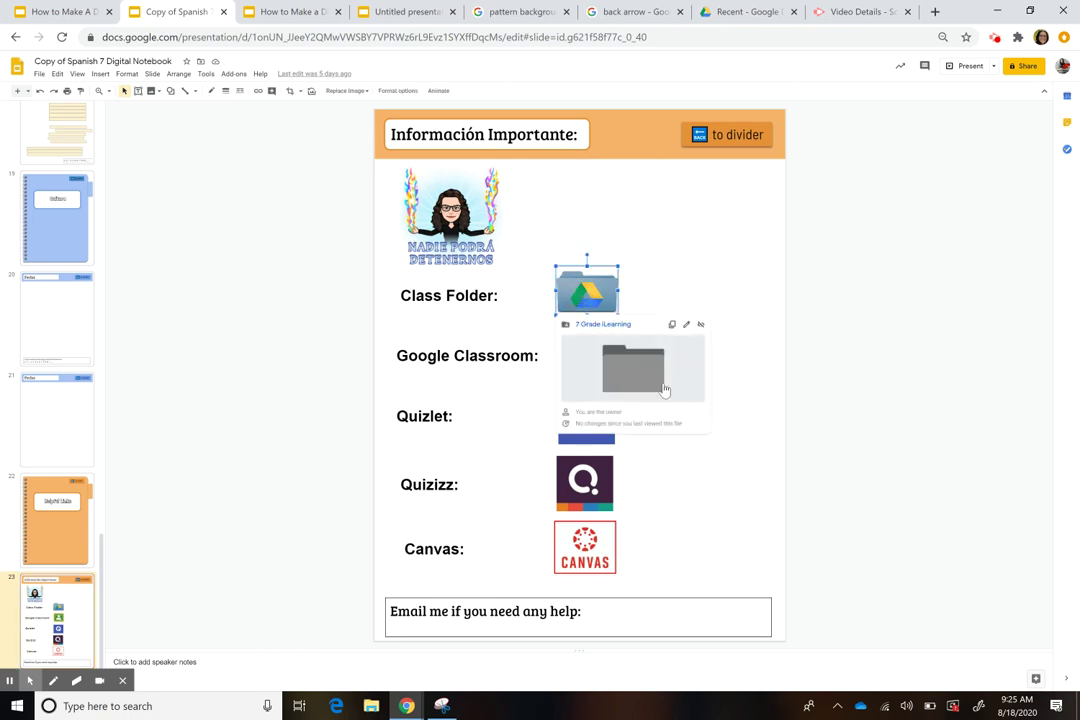
left_click(664, 269)
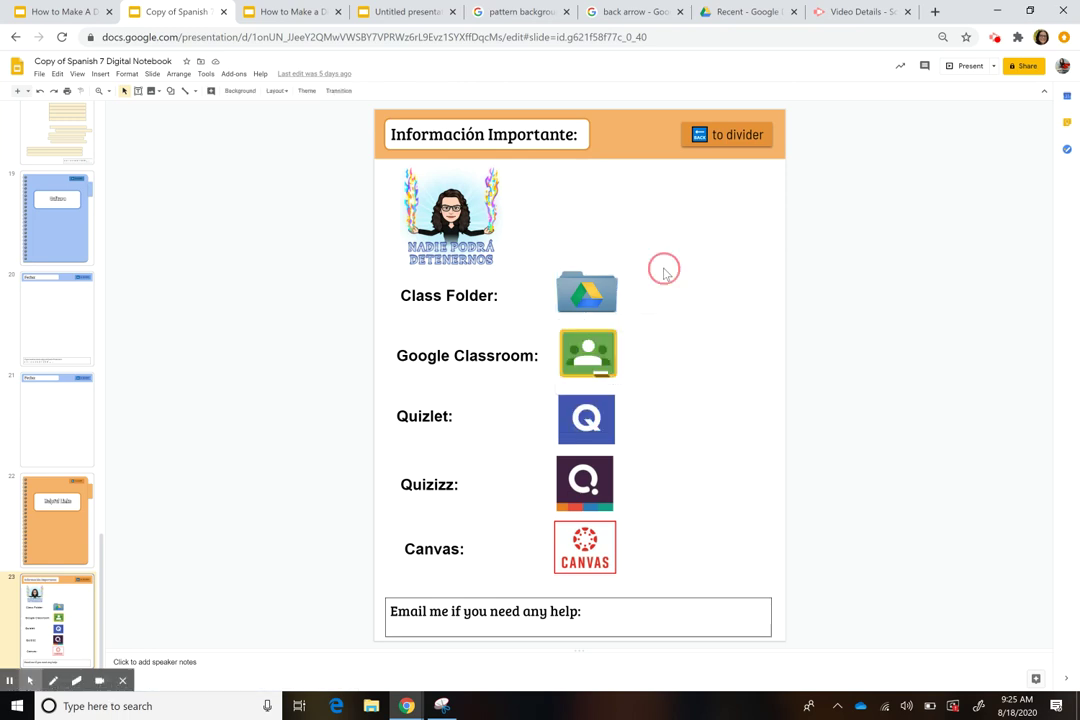
left_click(597, 290)
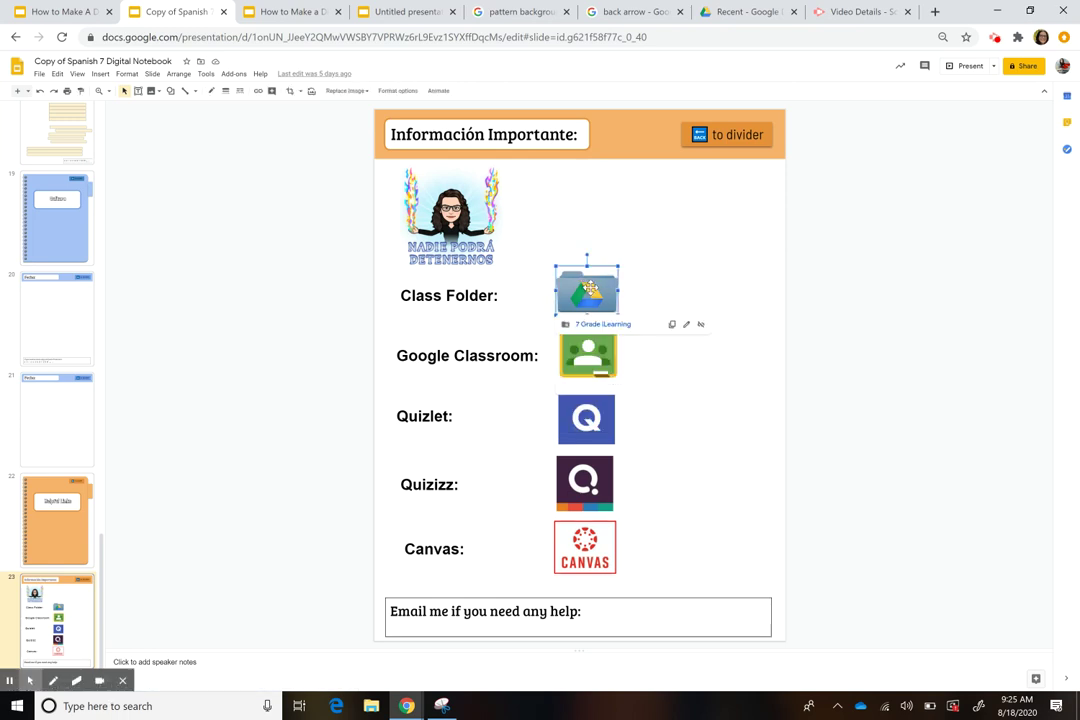
left_click(683, 254)
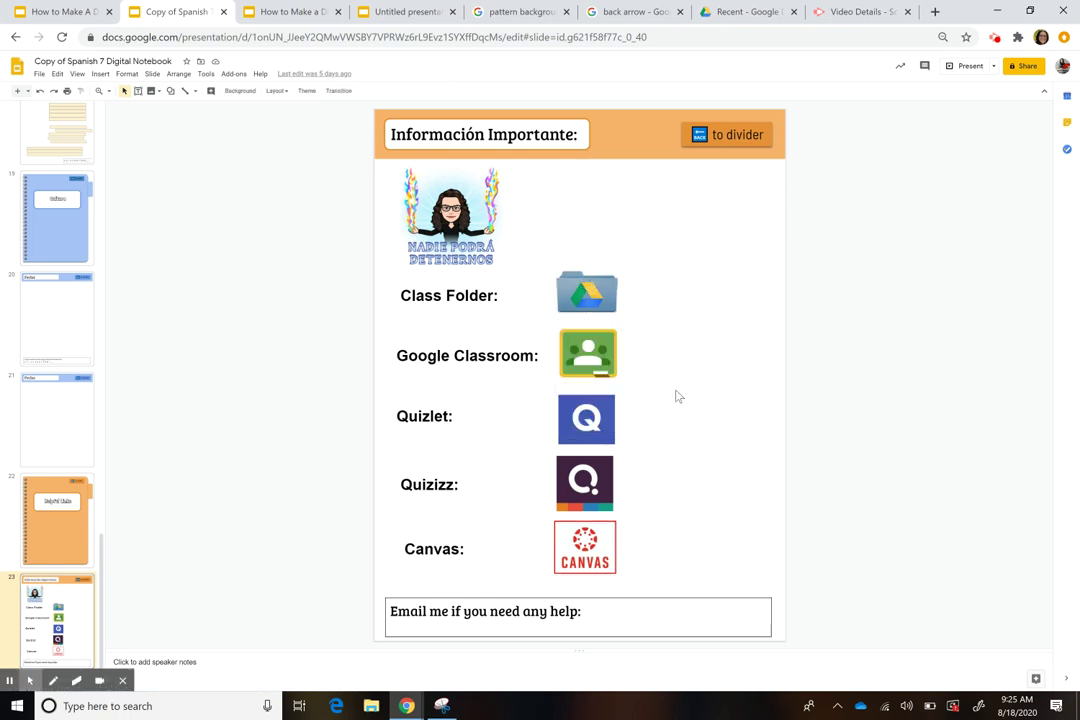
left_click(592, 365)
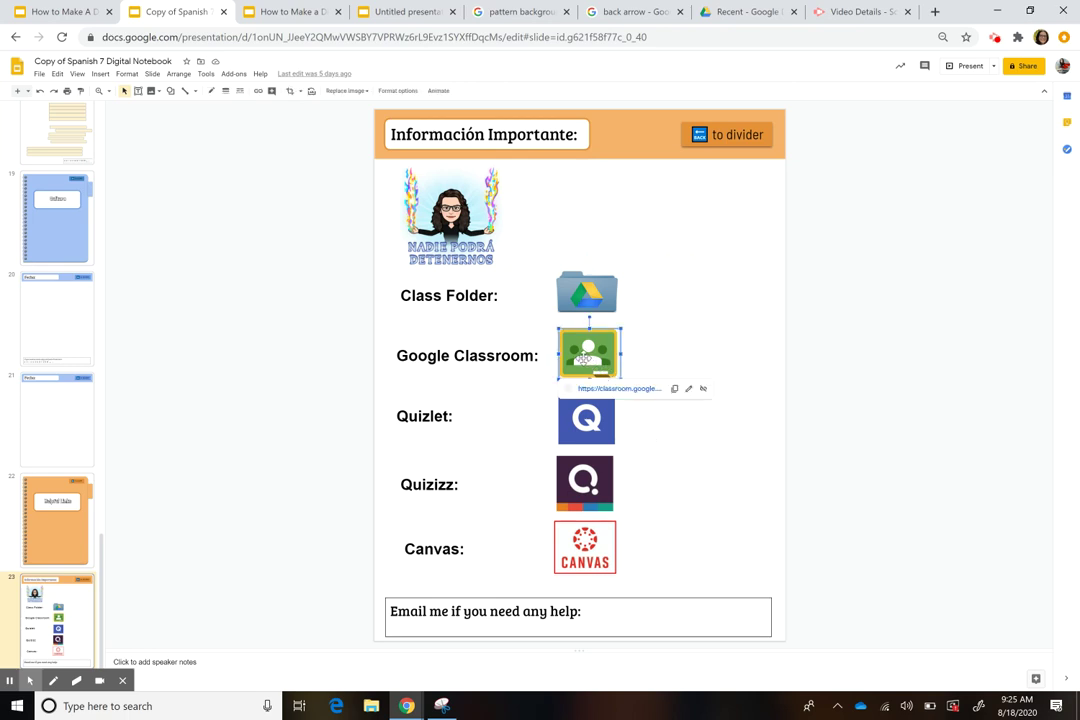
left_click(667, 357)
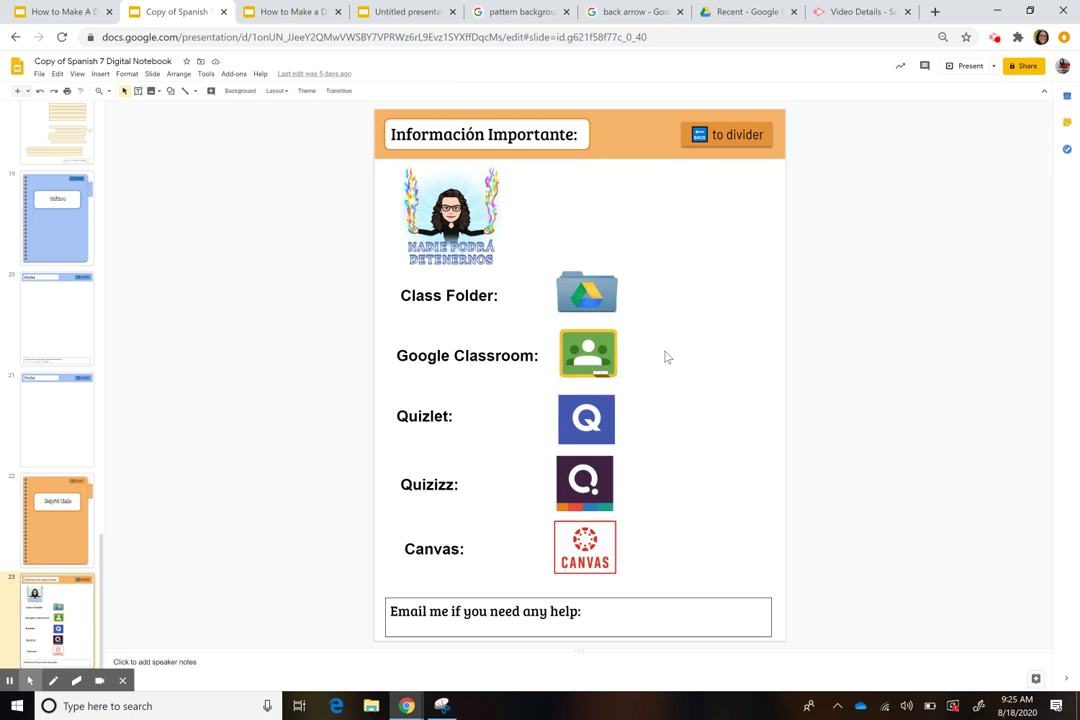
left_click(585, 555)
left_click(590, 500)
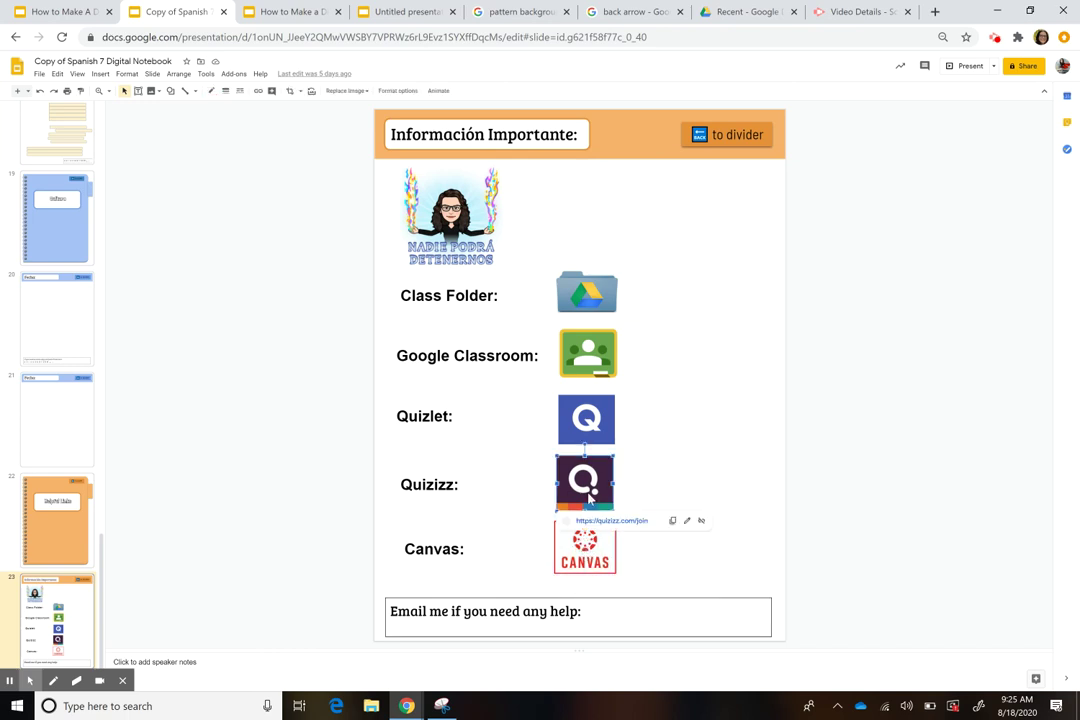
left_click(586, 418)
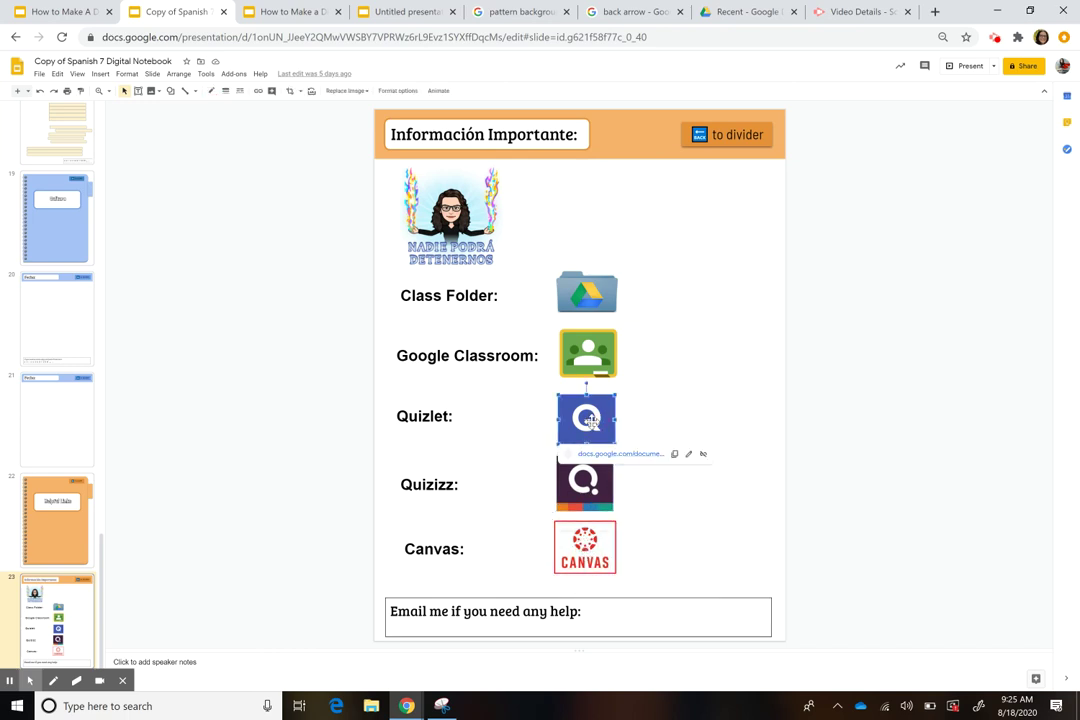
left_click(704, 388)
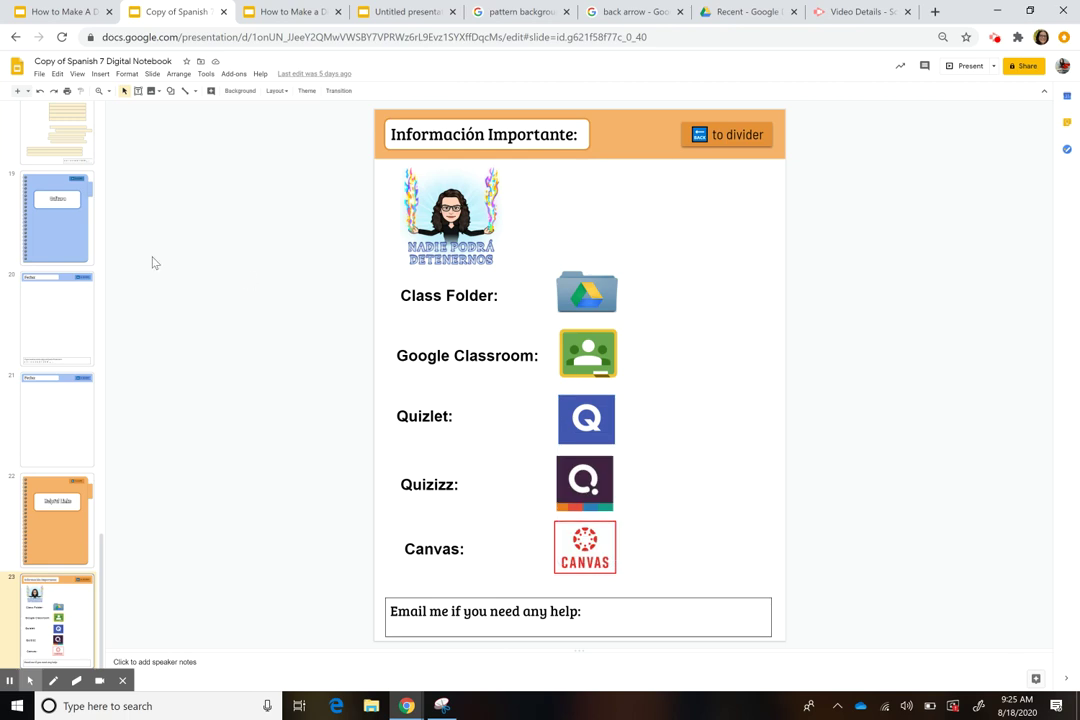
- Switch to the How to Make a Digital Notebook presentation and view its Digital Notebook Sample cover
scroll(72, 366, "up", 20)
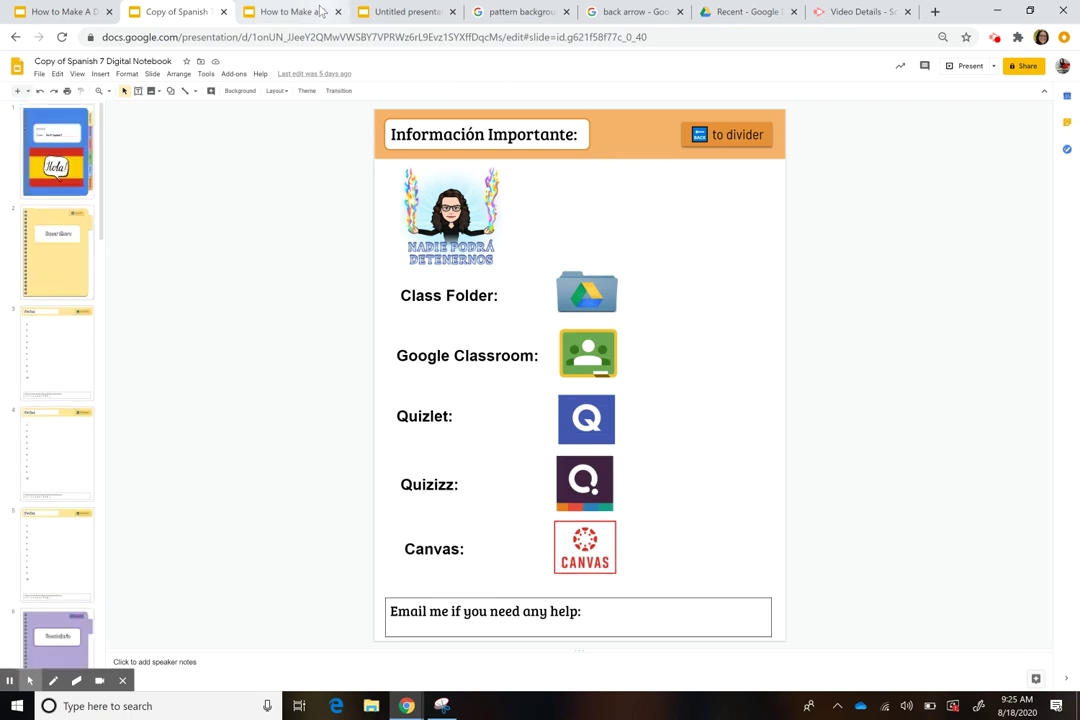
left_click(290, 11)
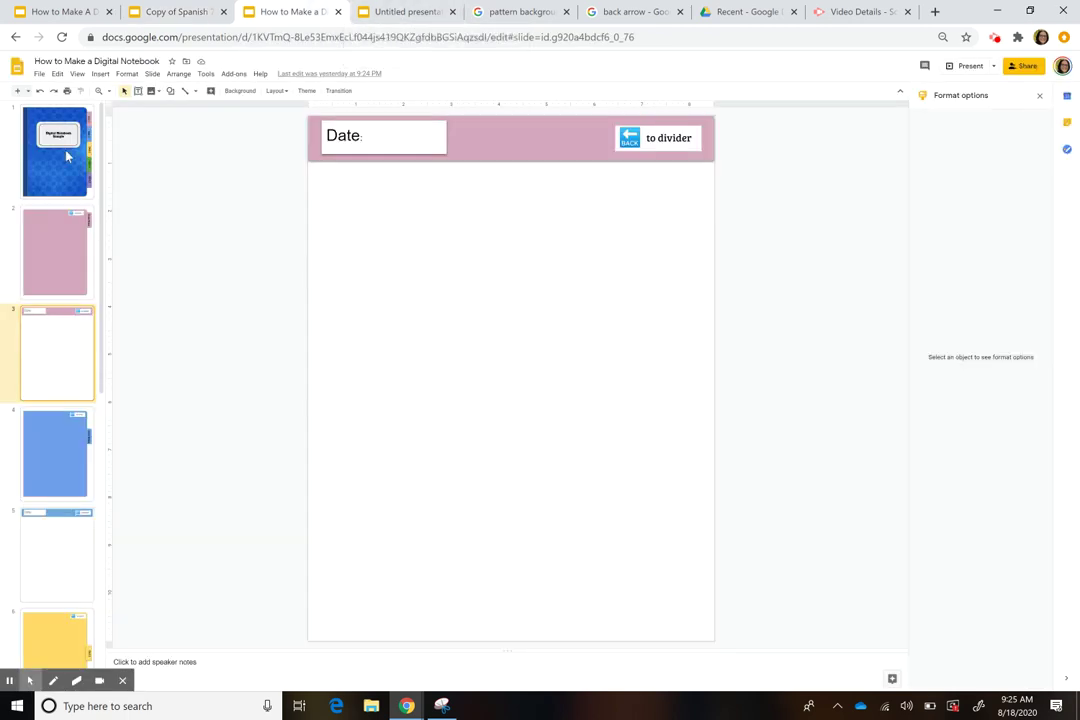
left_click(47, 180)
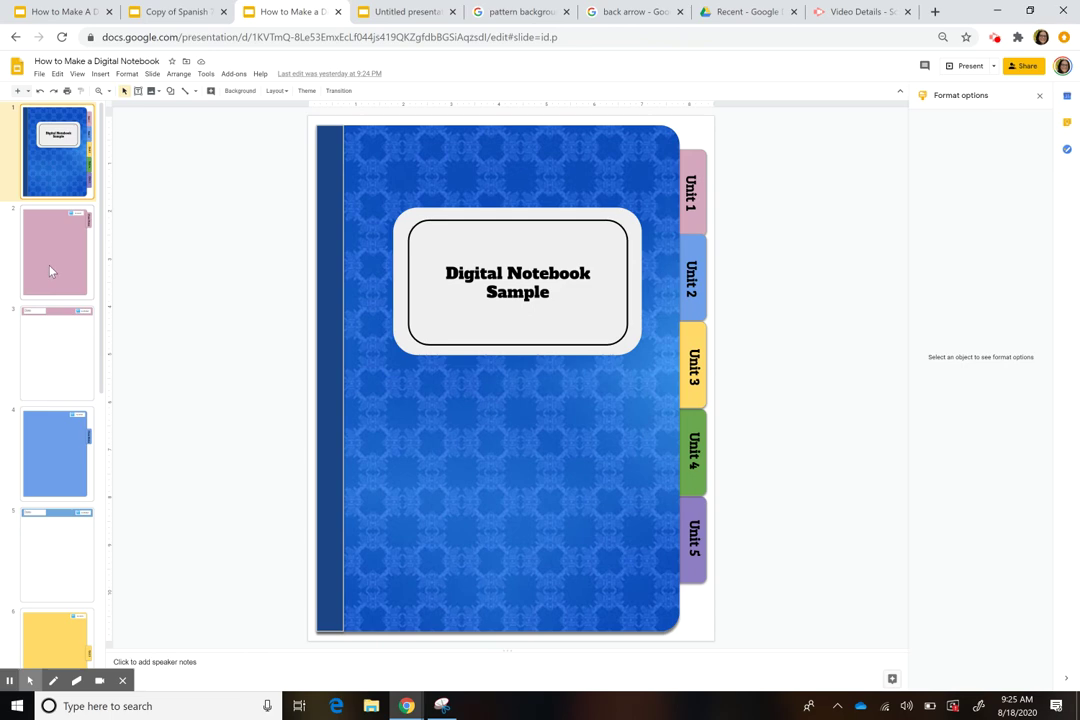
- View the sample notebook's Class Notes divider and Date page, and look over the remaining colored unit dividers
left_click(51, 271)
left_click(53, 362)
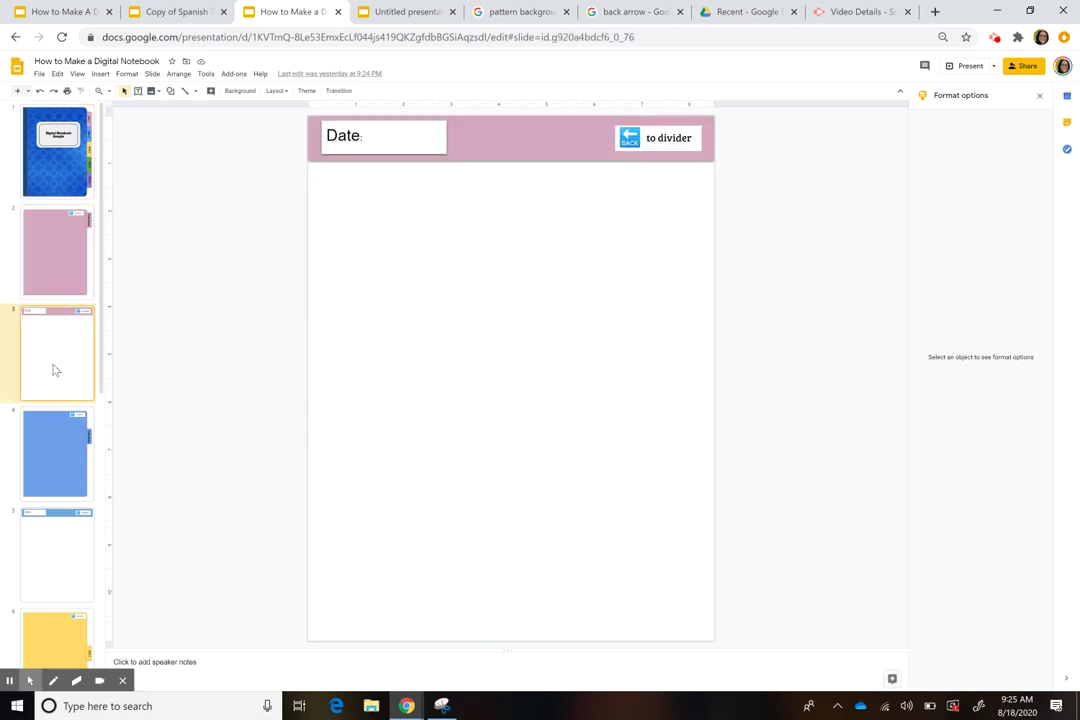
left_click(30, 175)
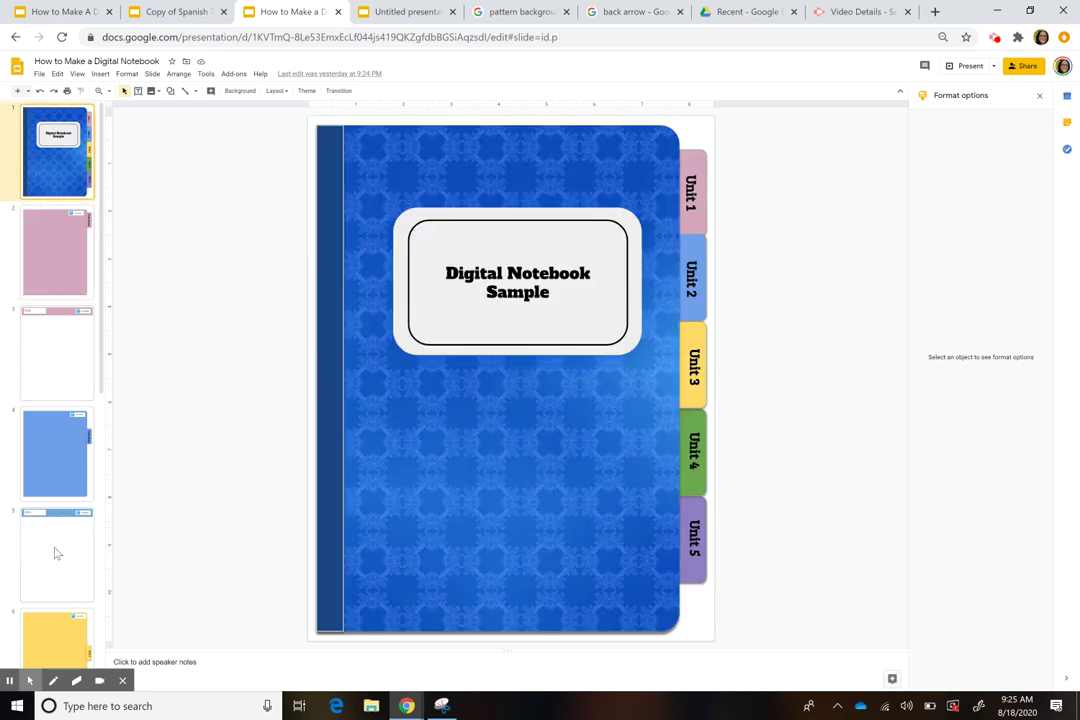
scroll(55, 552, "down", 6)
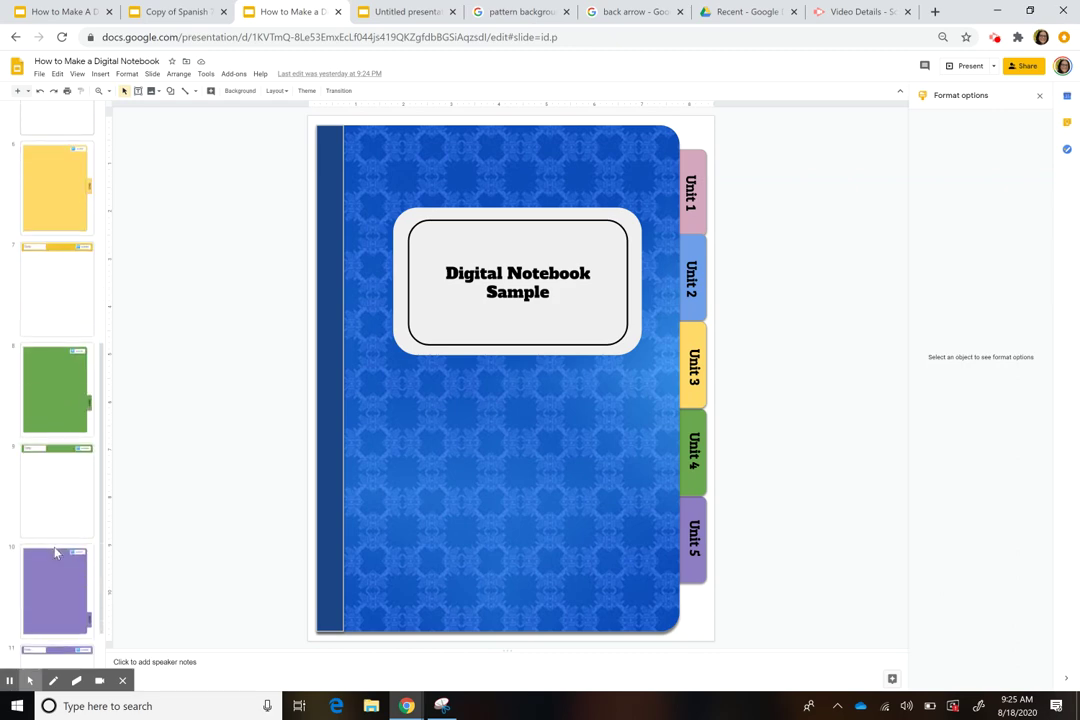
scroll(55, 552, "up", 10)
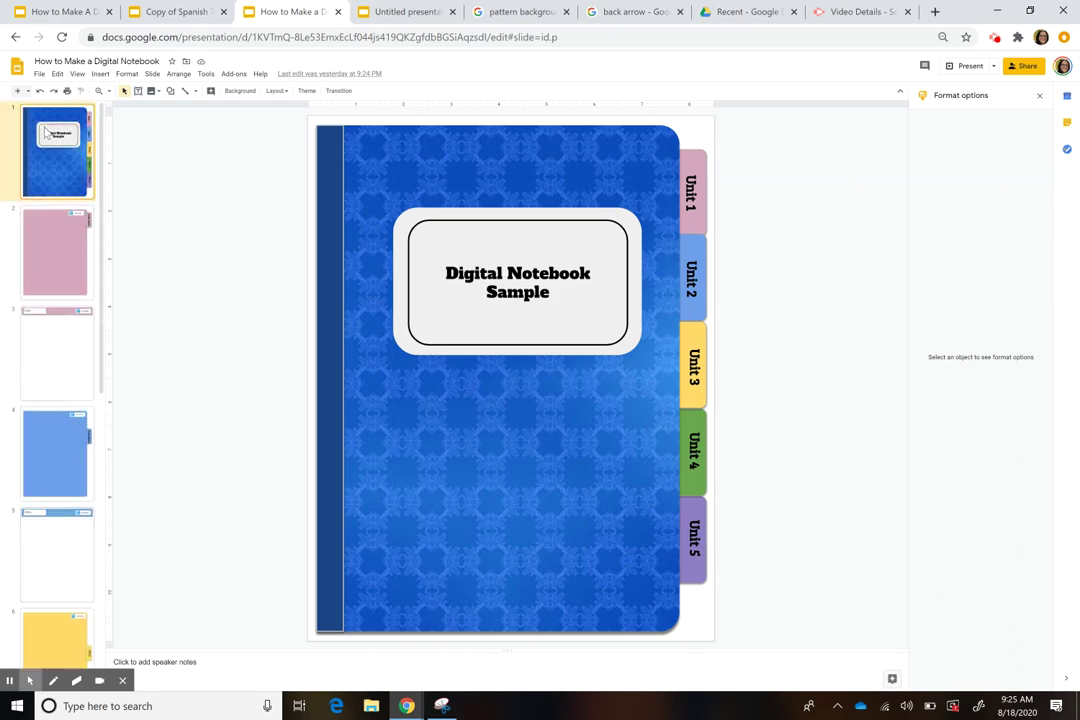
left_click(50, 177)
left_click(51, 225)
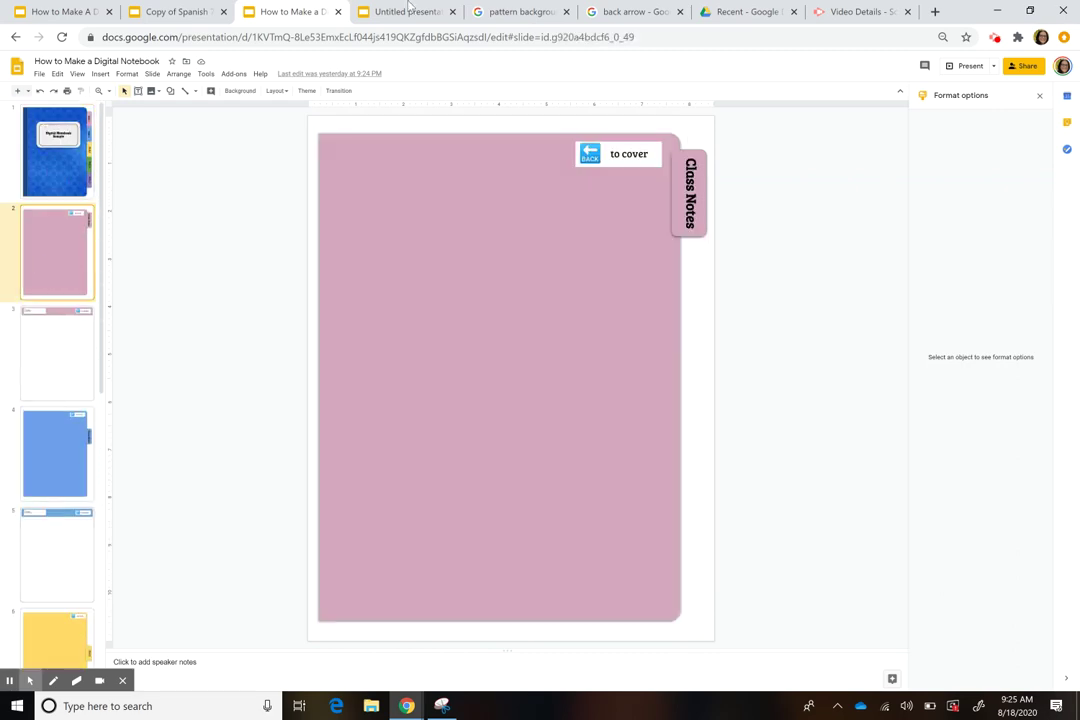
- Switch to the untitled presentation and close the Themes pane
left_click(388, 13)
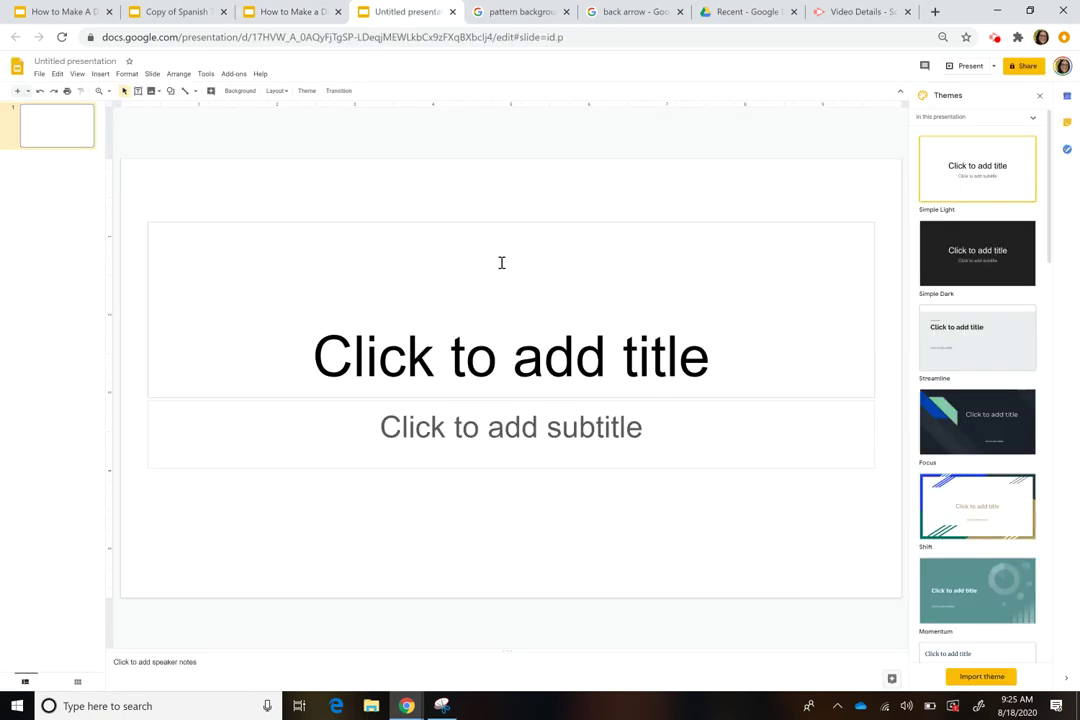
left_click(1039, 97)
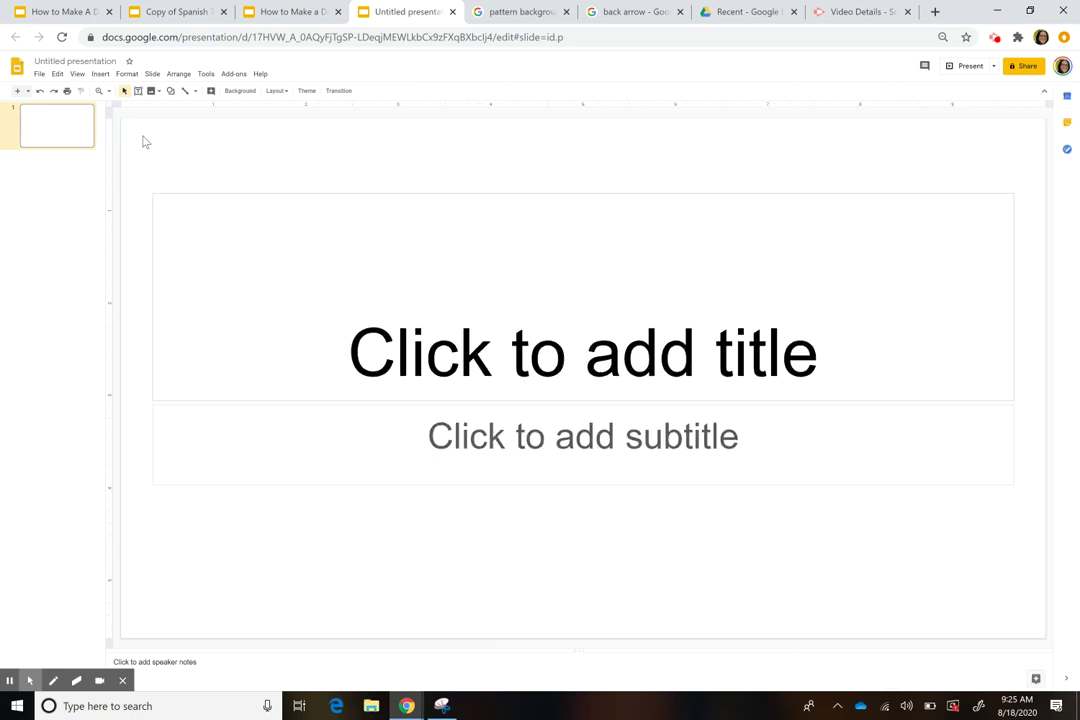
left_click(58, 138)
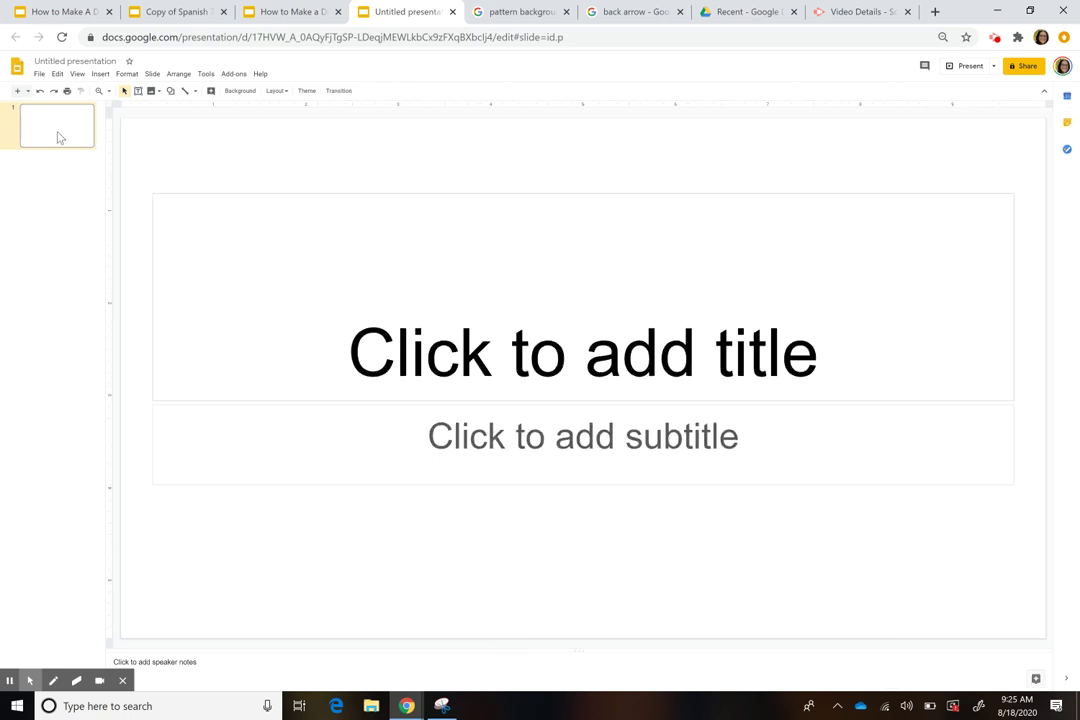
- Set the presentation's page size to a custom 8.5 x 11 inches
left_click(40, 74)
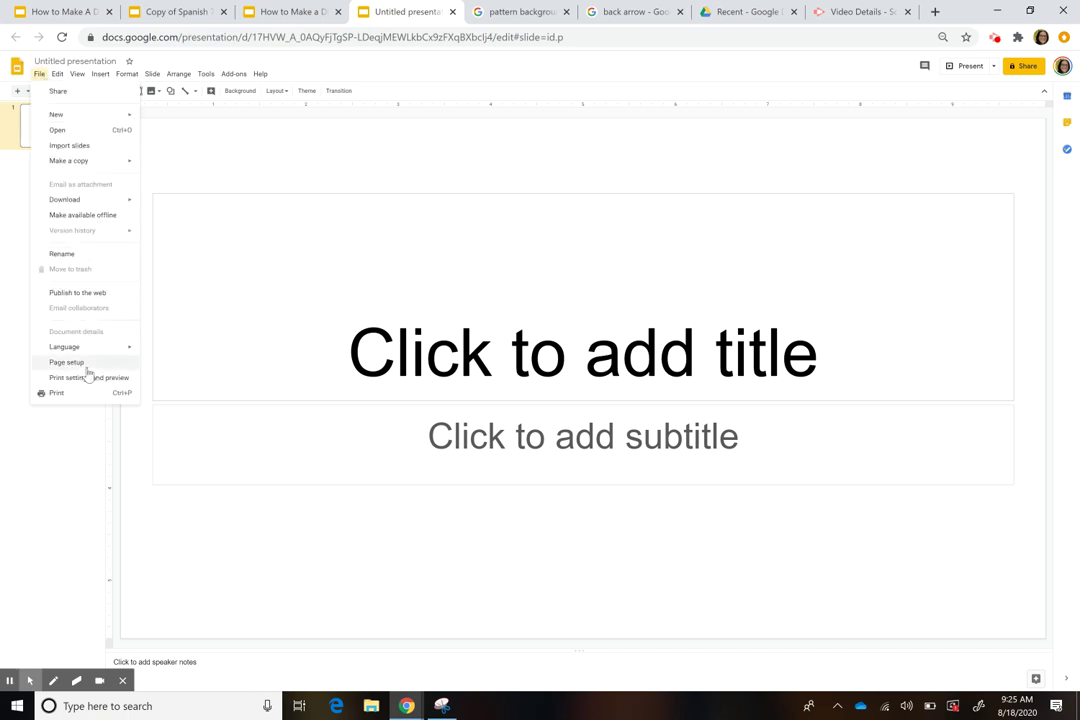
left_click(85, 363)
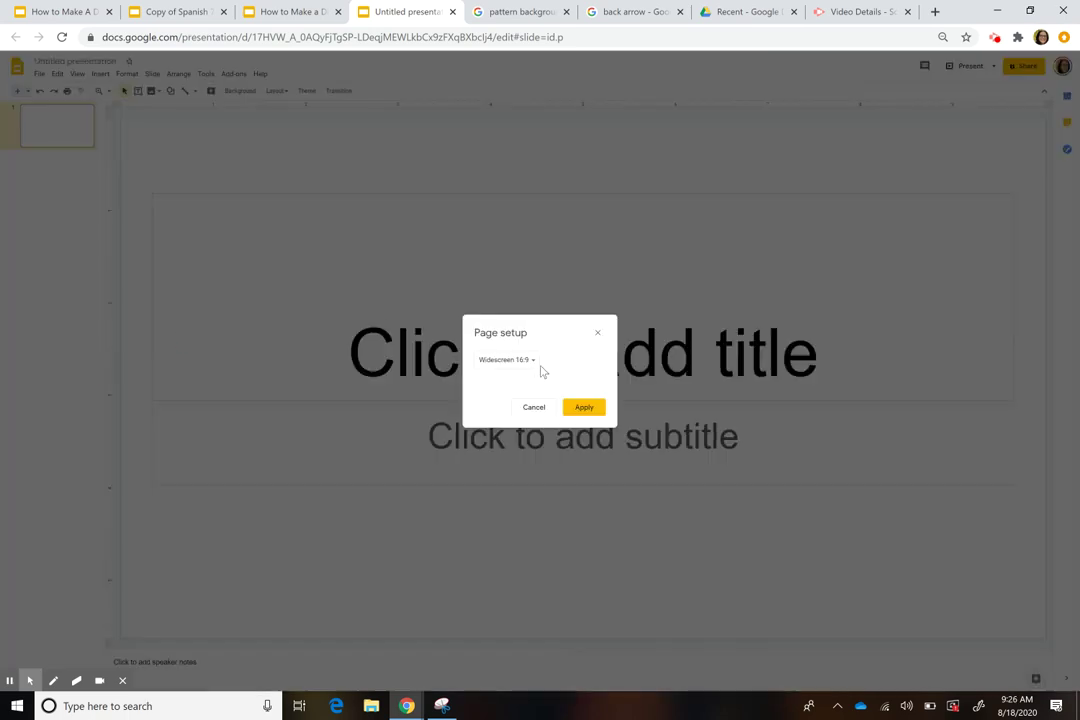
left_click(532, 364)
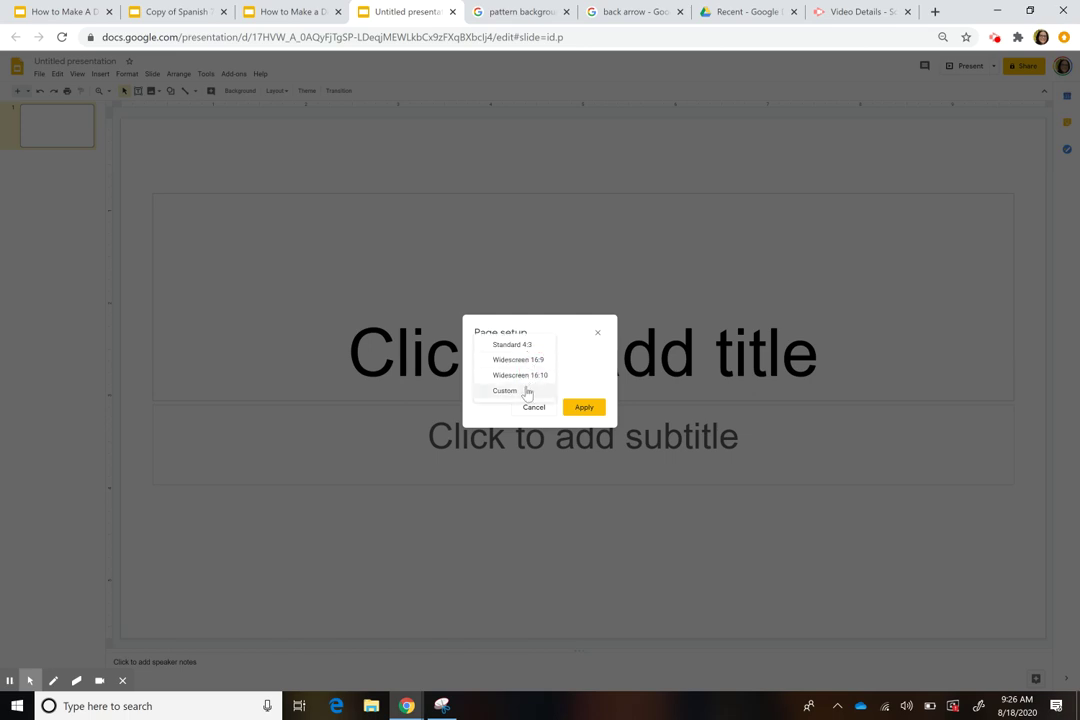
left_click(527, 391)
left_click(496, 388)
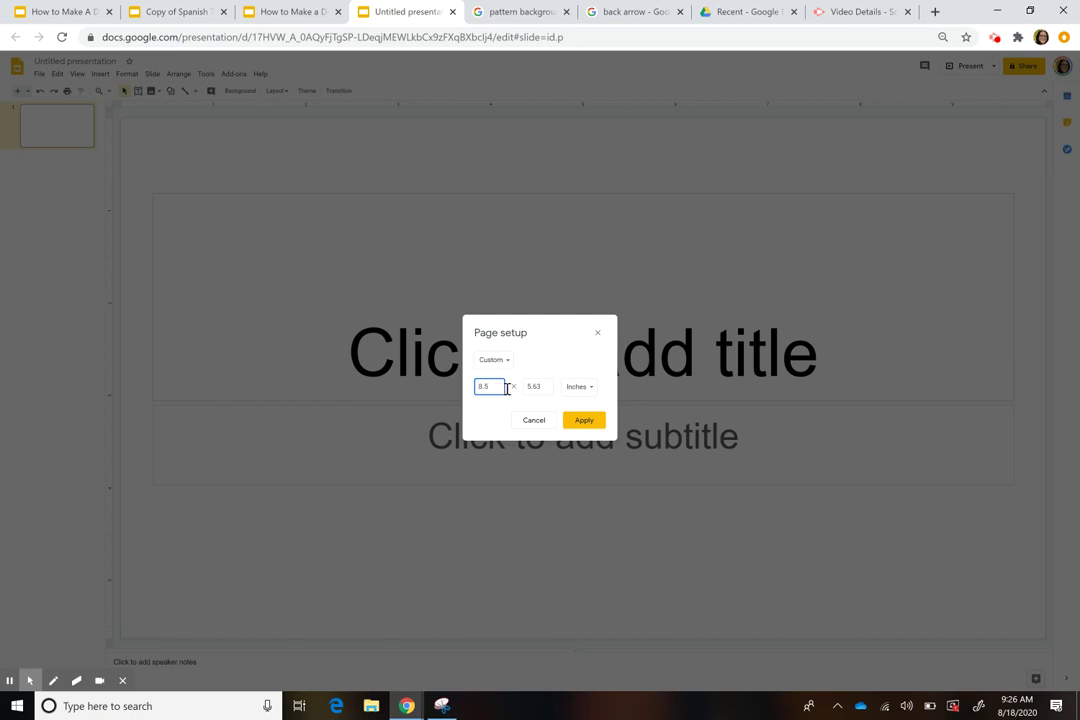
double_click(543, 387)
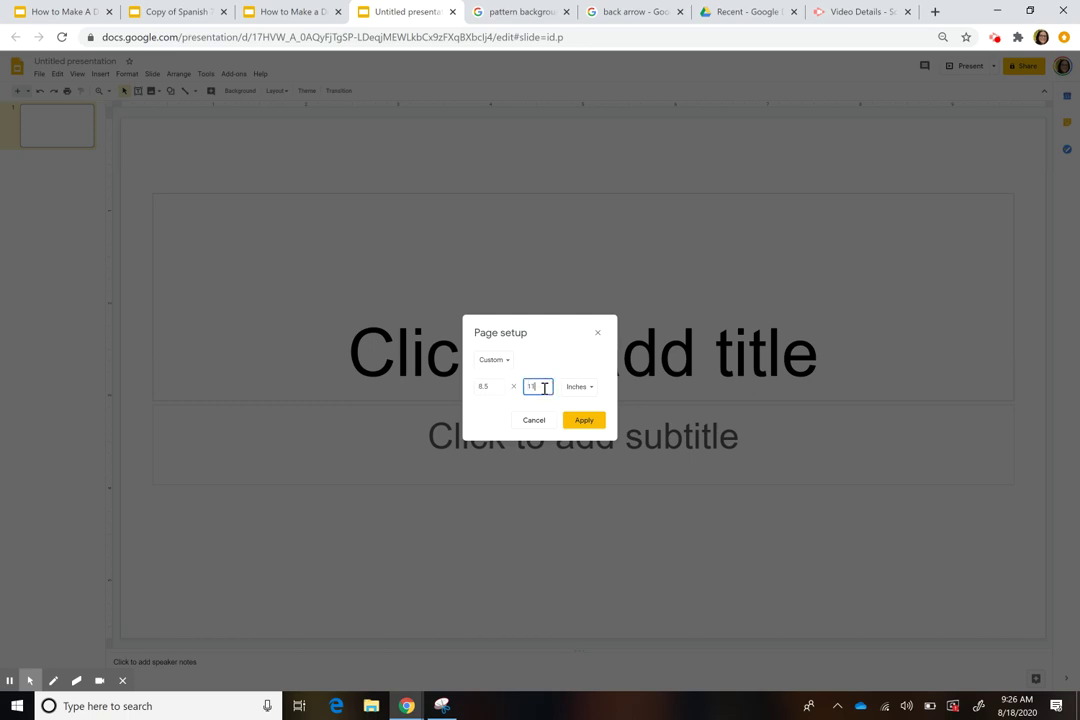
left_click(582, 420)
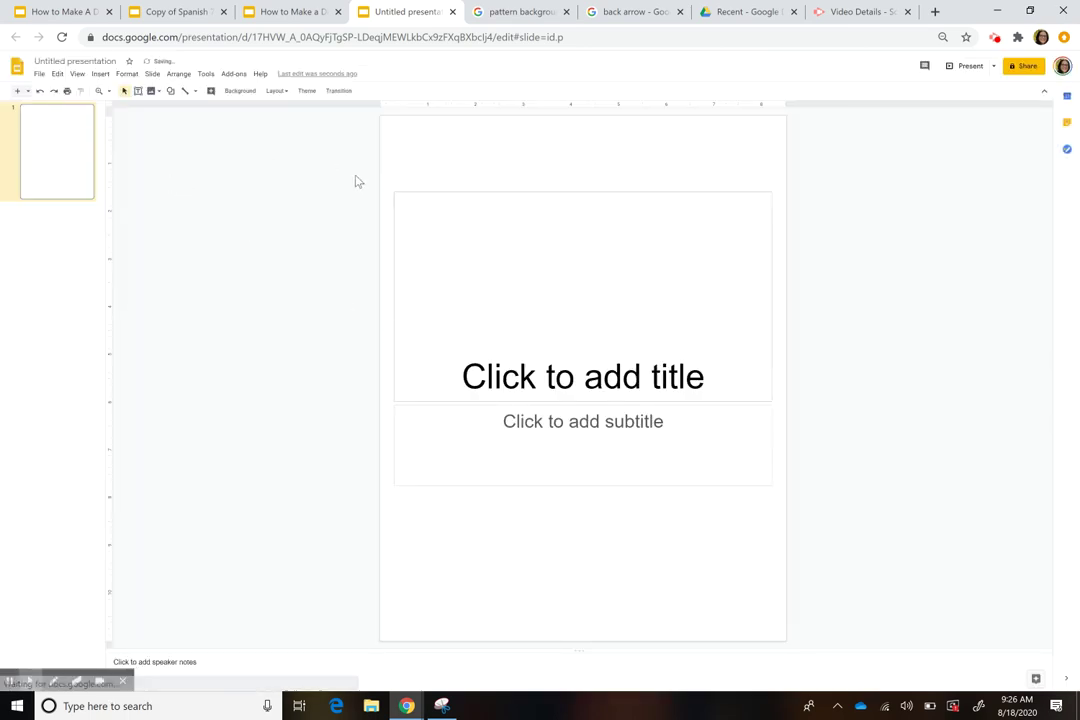
- Delete the title and subtitle placeholders from the first slide
left_click_drag(356, 176, 591, 518)
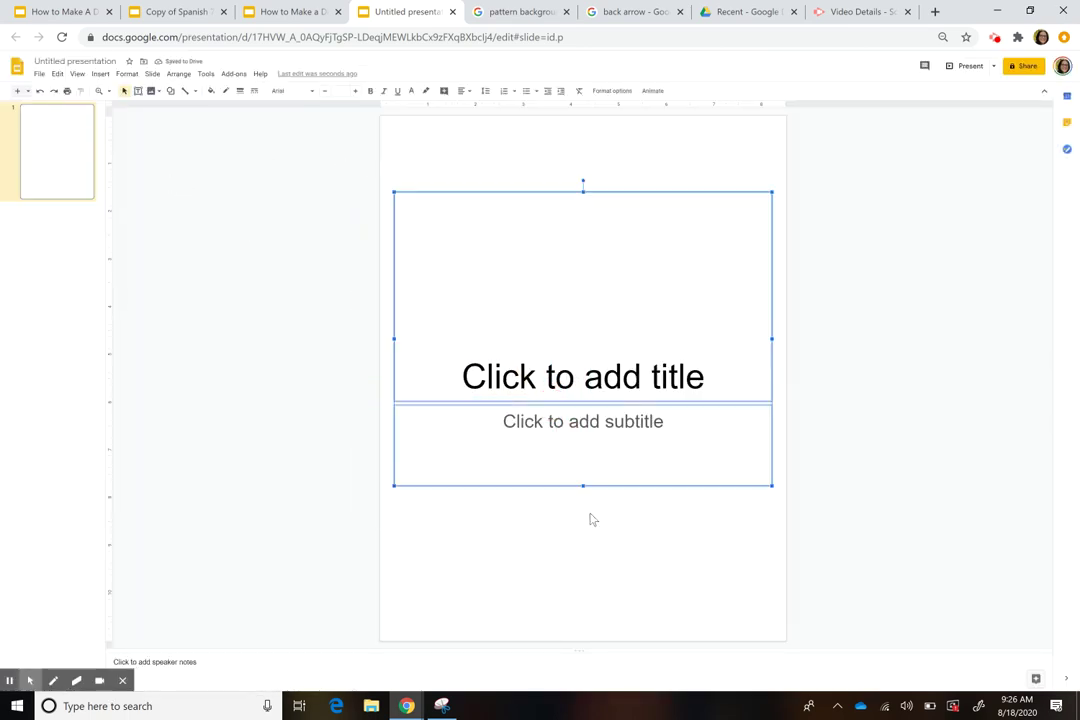
key("Delete")
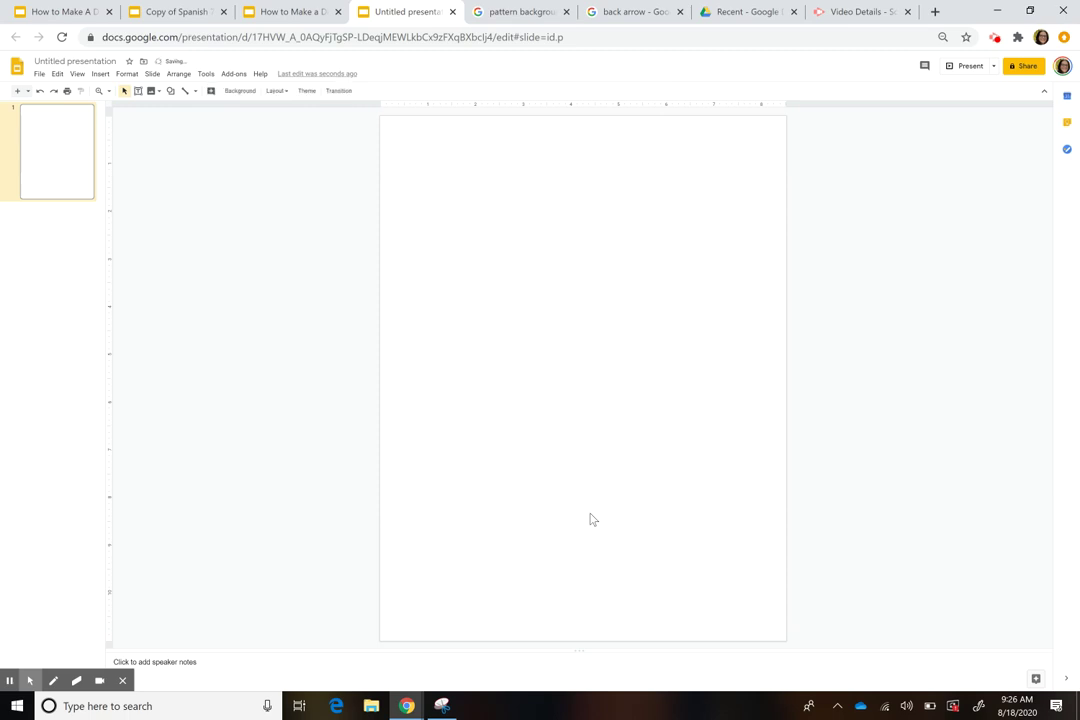
- View the layouts that can be applied to the first slide
right_click(71, 163)
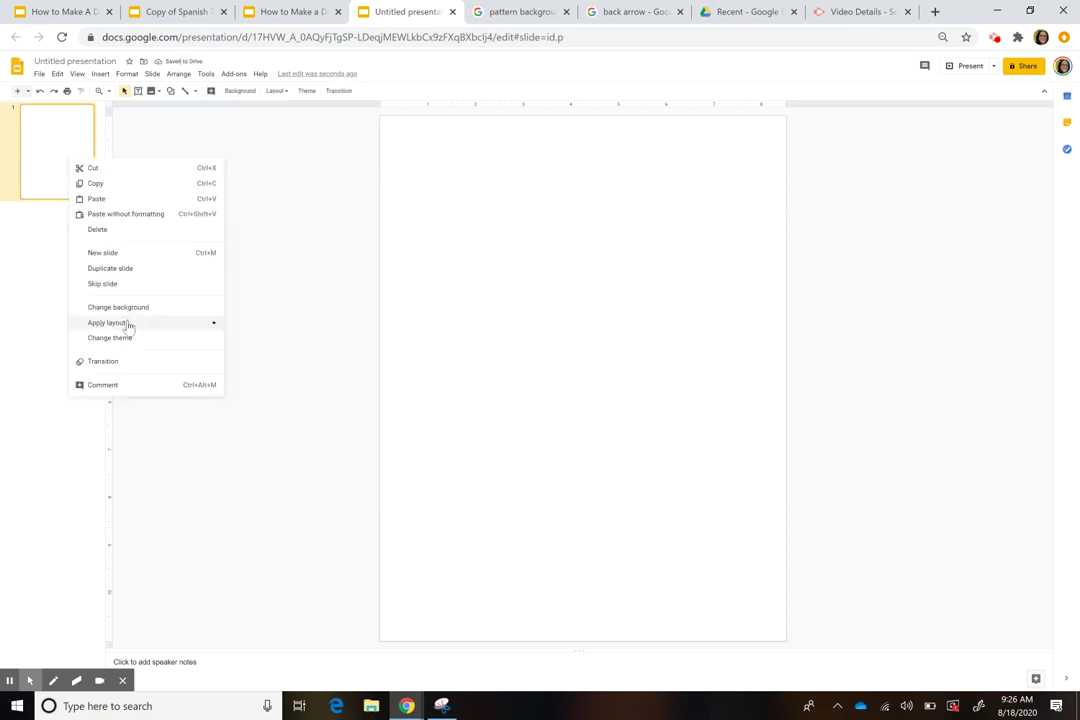
mouse_move(128, 325)
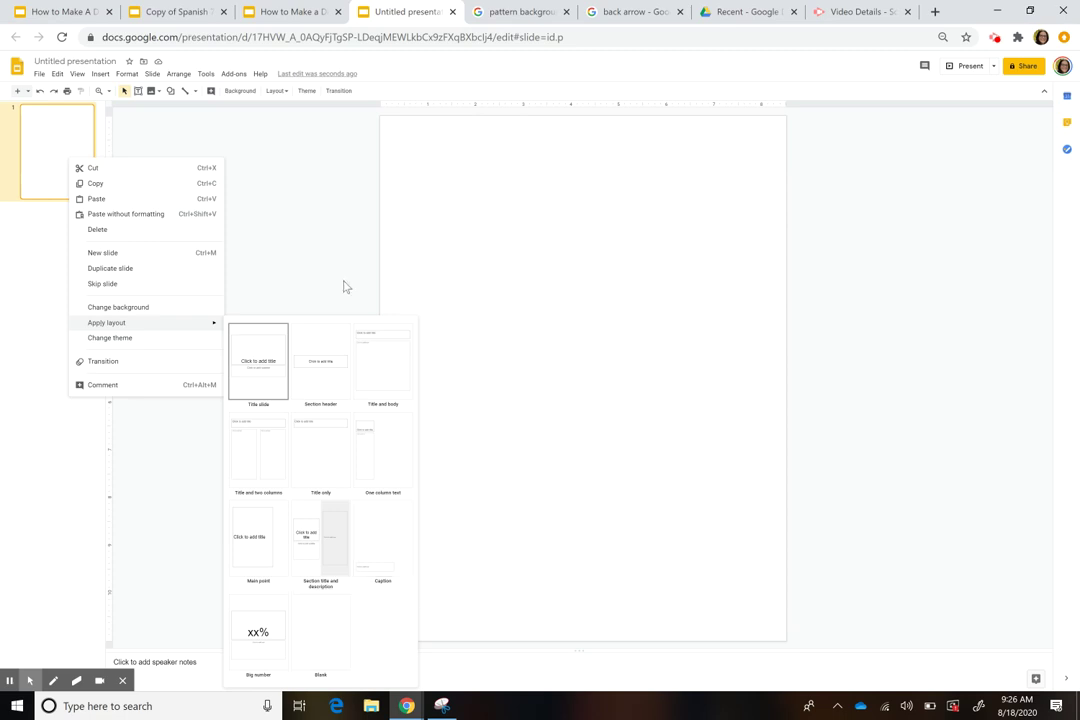
left_click(62, 153)
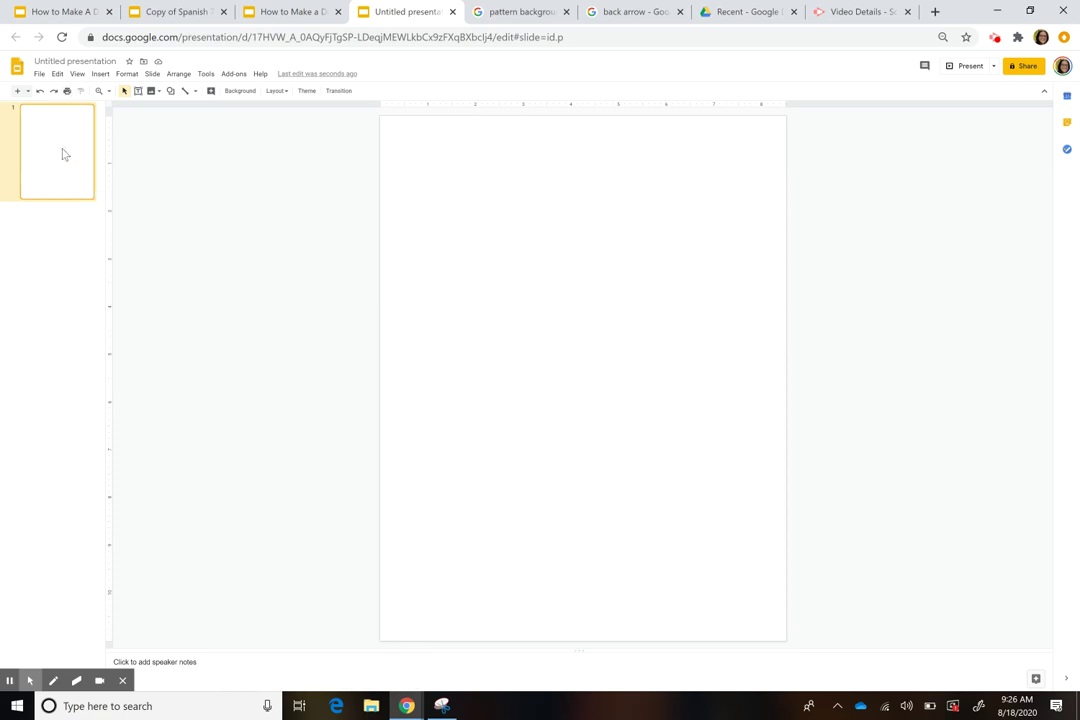
- Open the theme for editing and add a new custom layout directly after the Title slide layout
left_click(155, 77)
left_click(191, 231)
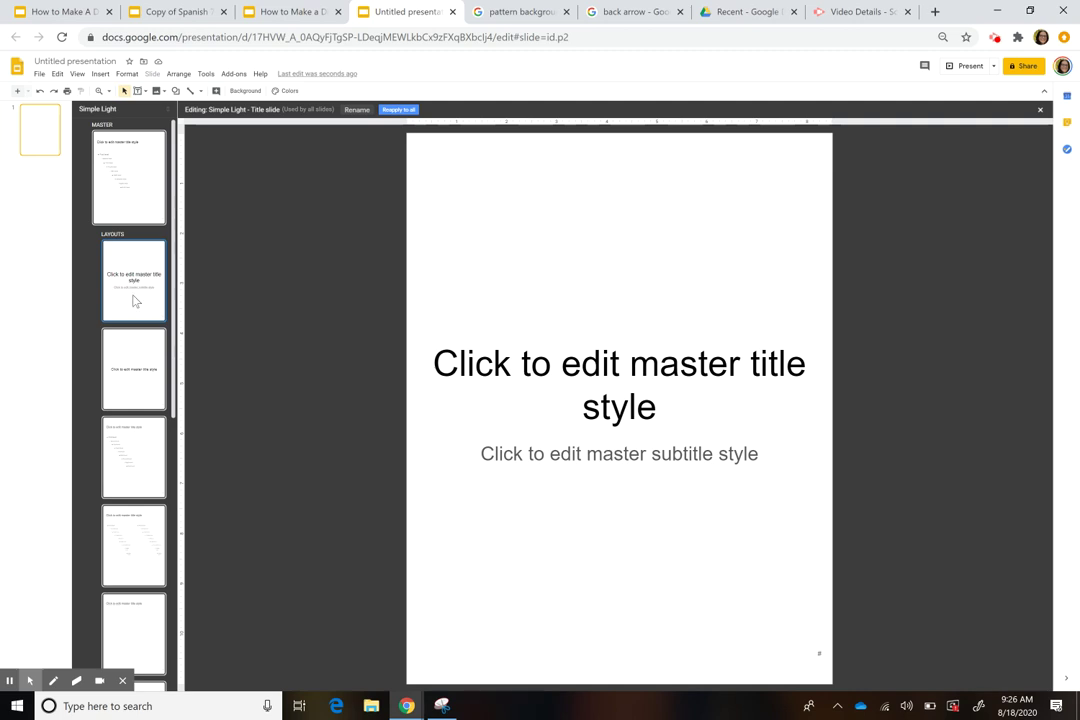
left_click(137, 383)
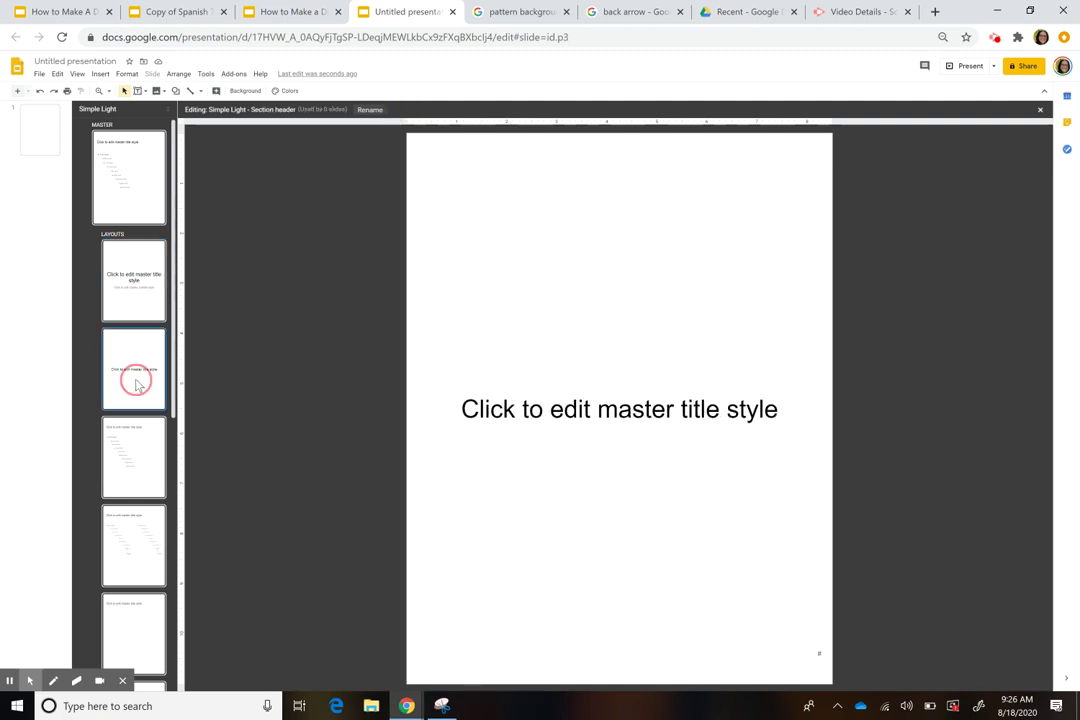
left_click(129, 261)
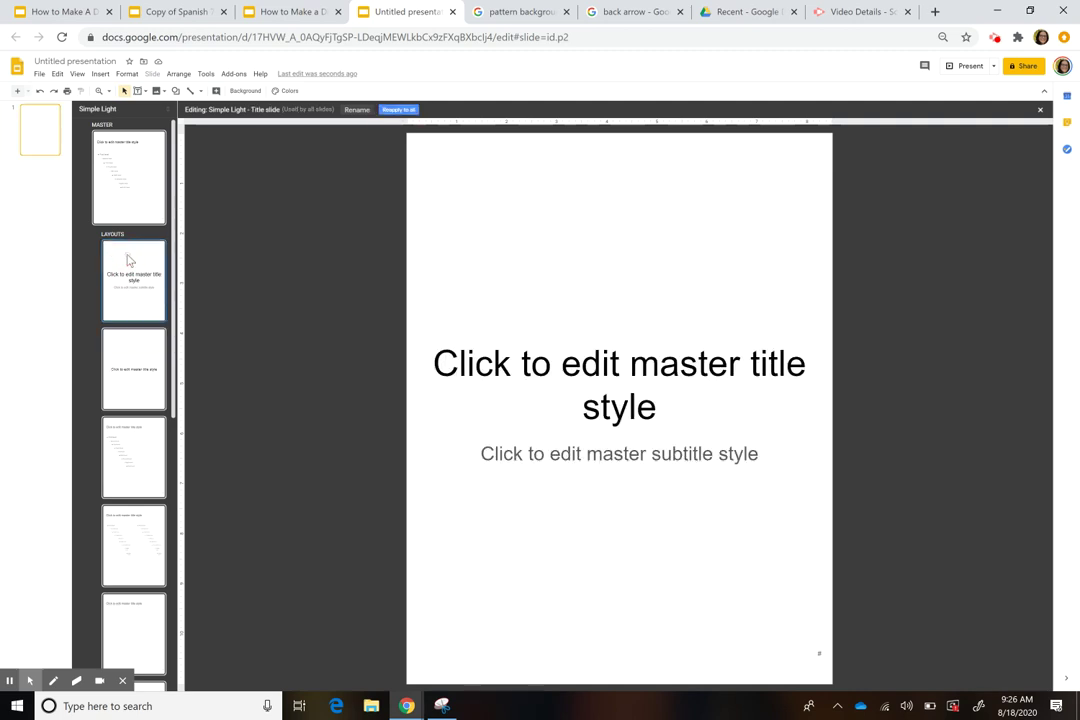
left_click(137, 370)
left_click(129, 283)
key("ctrl+m")
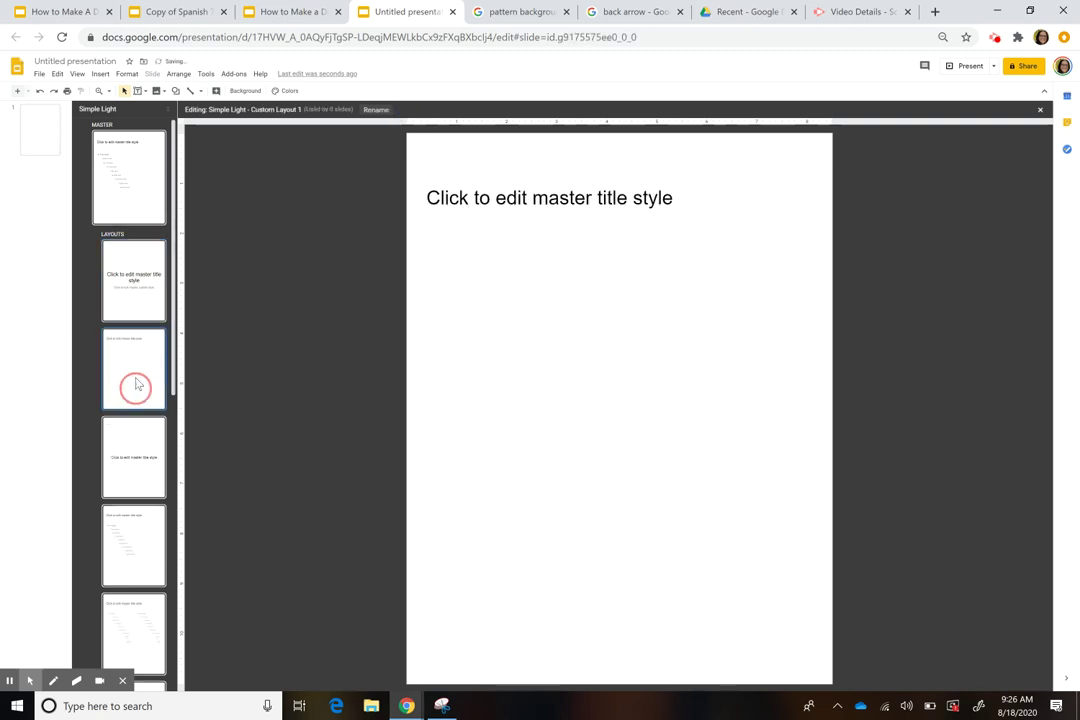
- Delete the master title placeholder from the new custom layout to leave it blank
left_click(131, 280)
left_click(376, 153)
left_click_drag(455, 203, 590, 292)
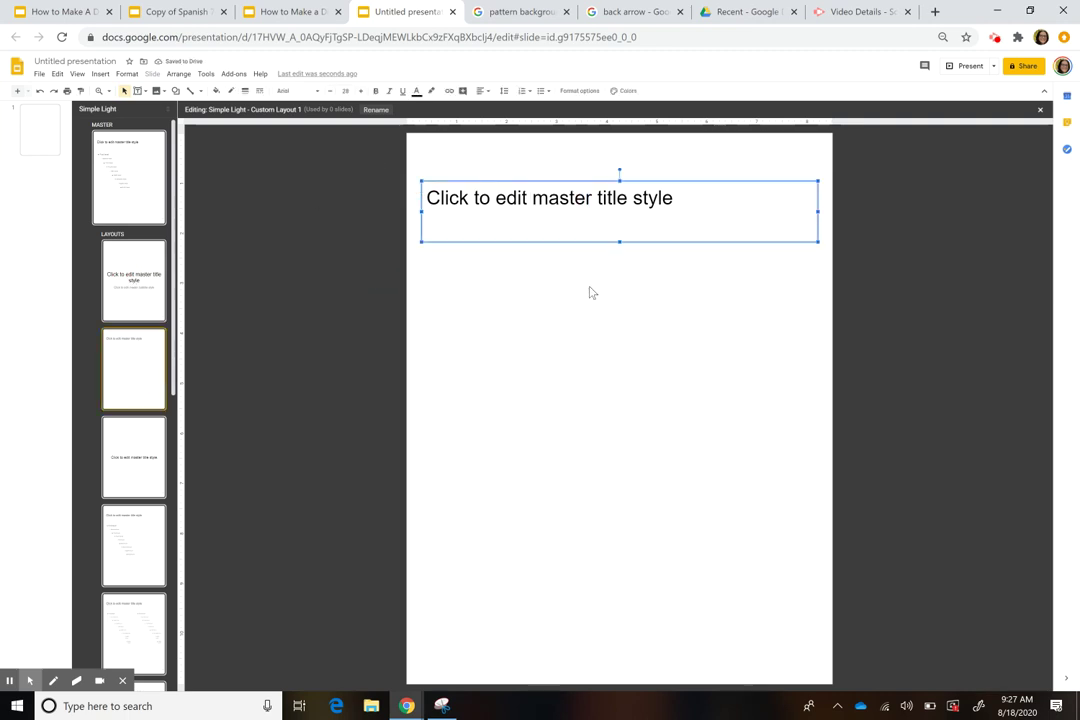
key("Delete")
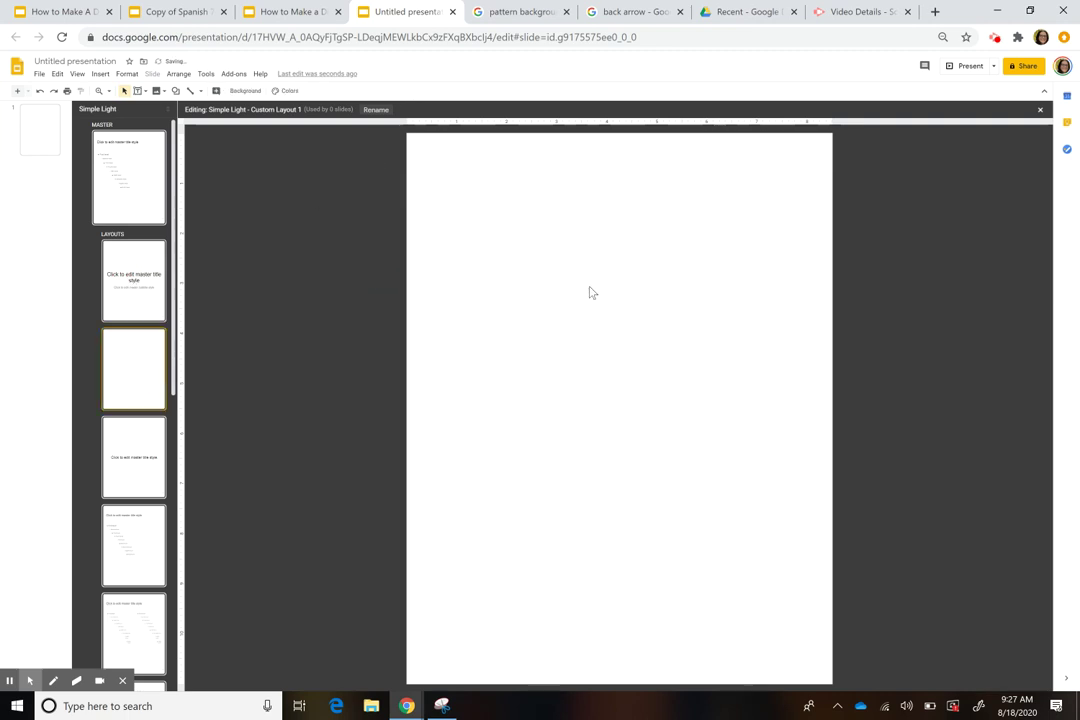
- Browse the pattern backgrounds image results and copy the dark blue Space Pattern image from Prototypr
left_click(512, 11)
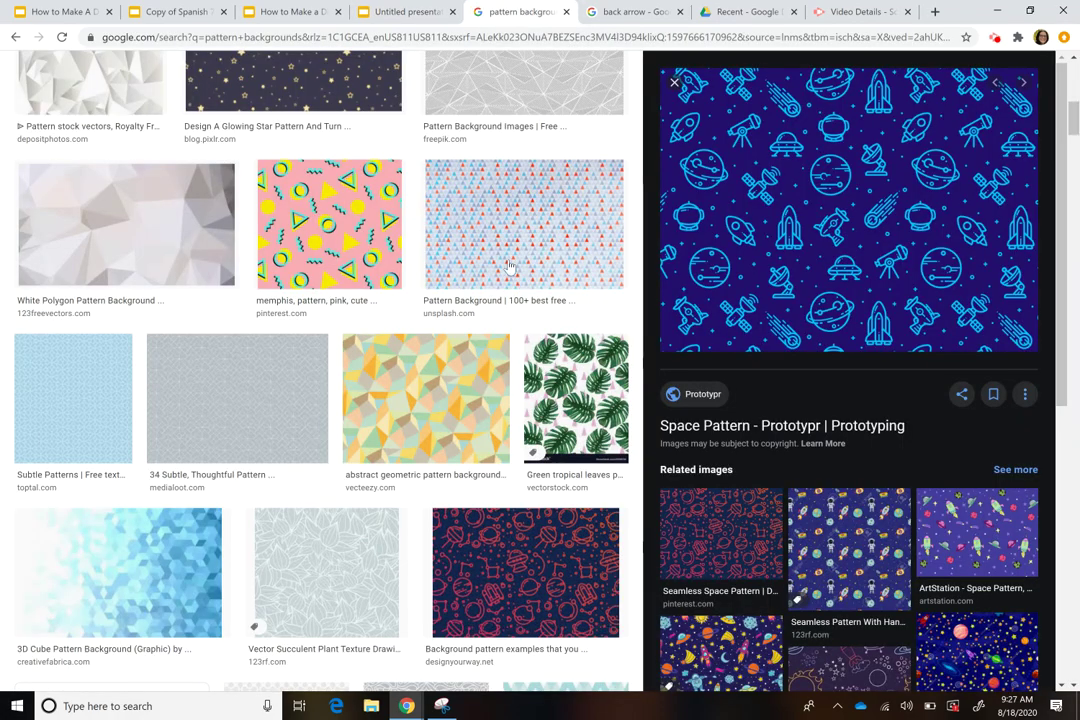
scroll(520, 400, "down", 1)
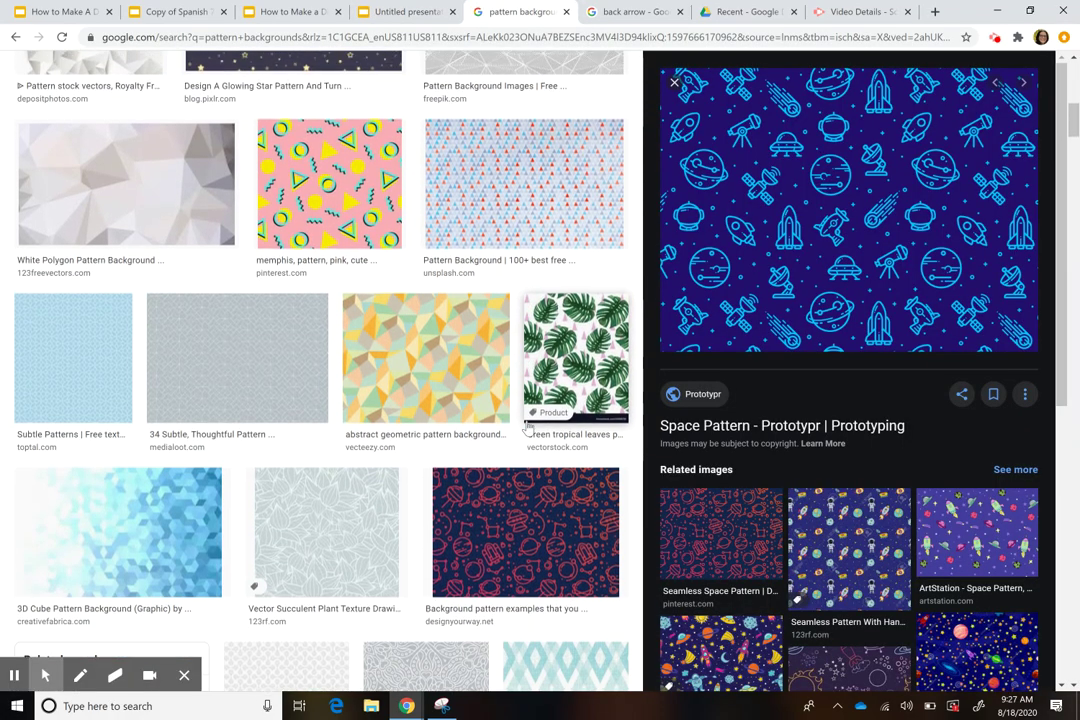
scroll(527, 427, "up", 4)
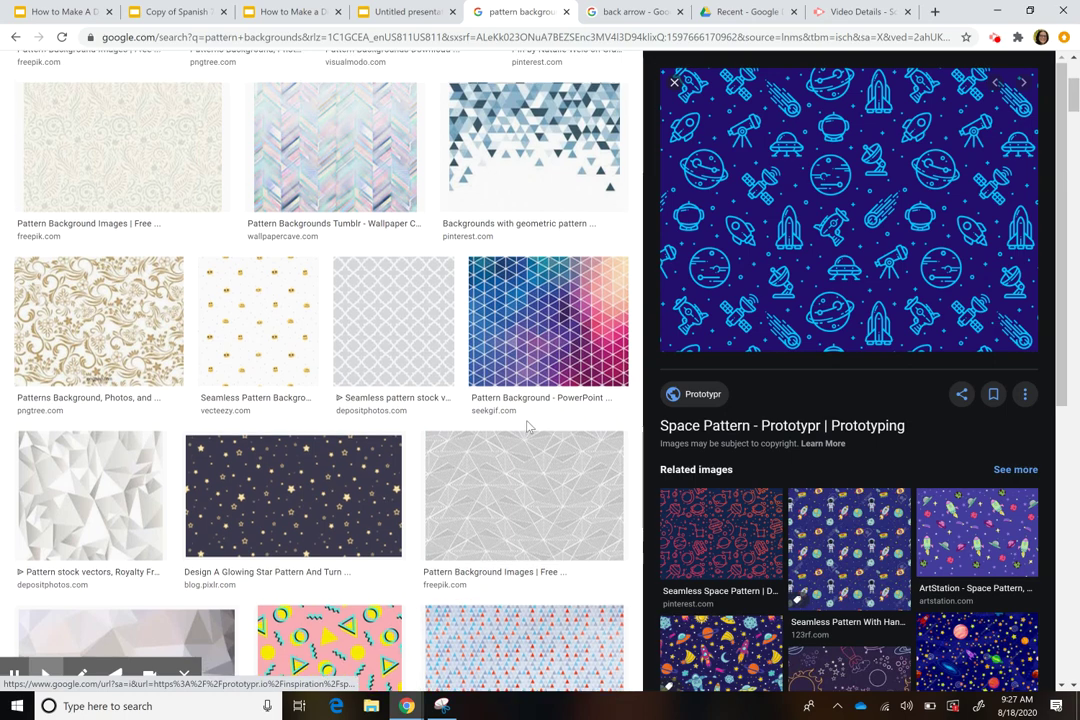
scroll(527, 427, "down", 2)
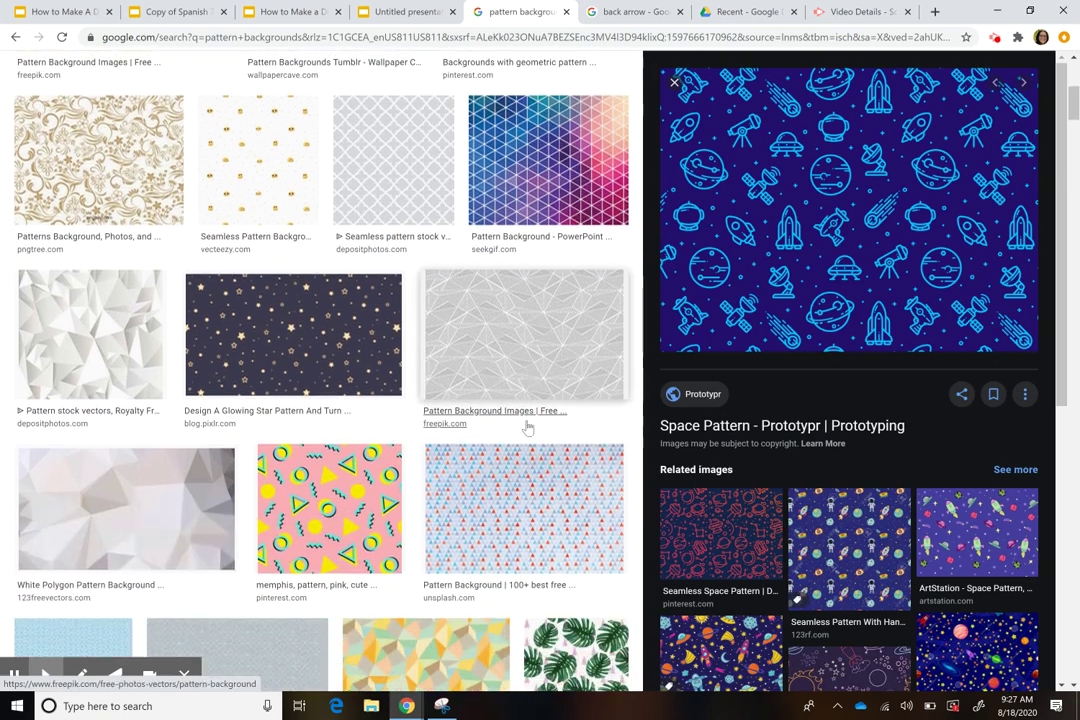
right_click(855, 208)
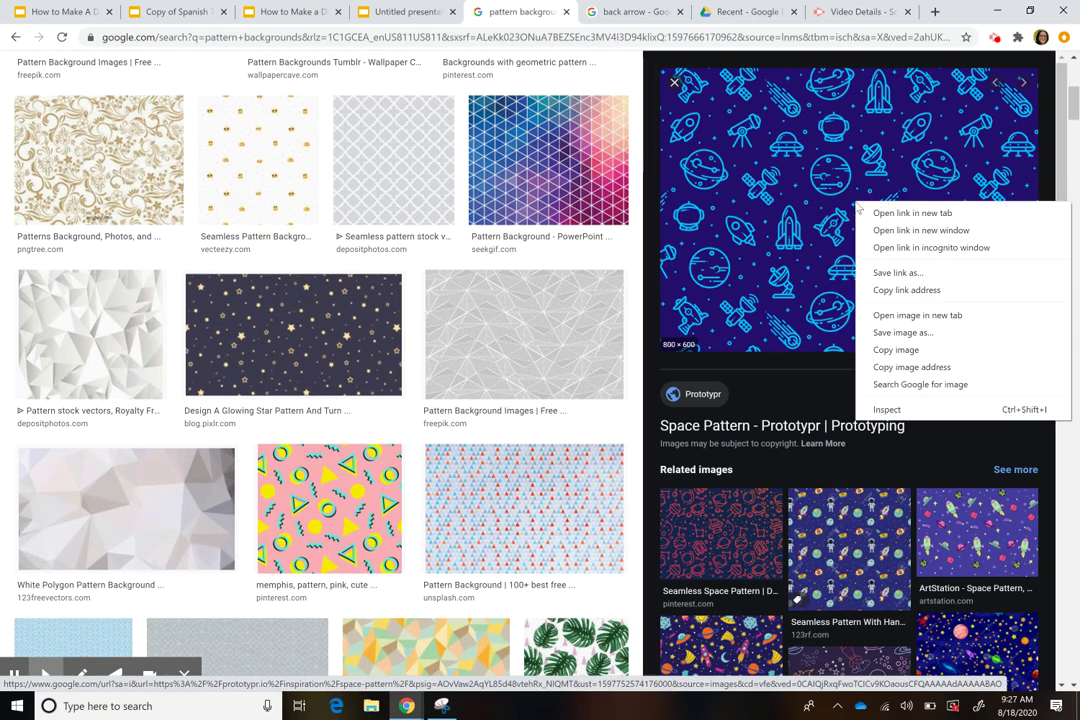
left_click(912, 351)
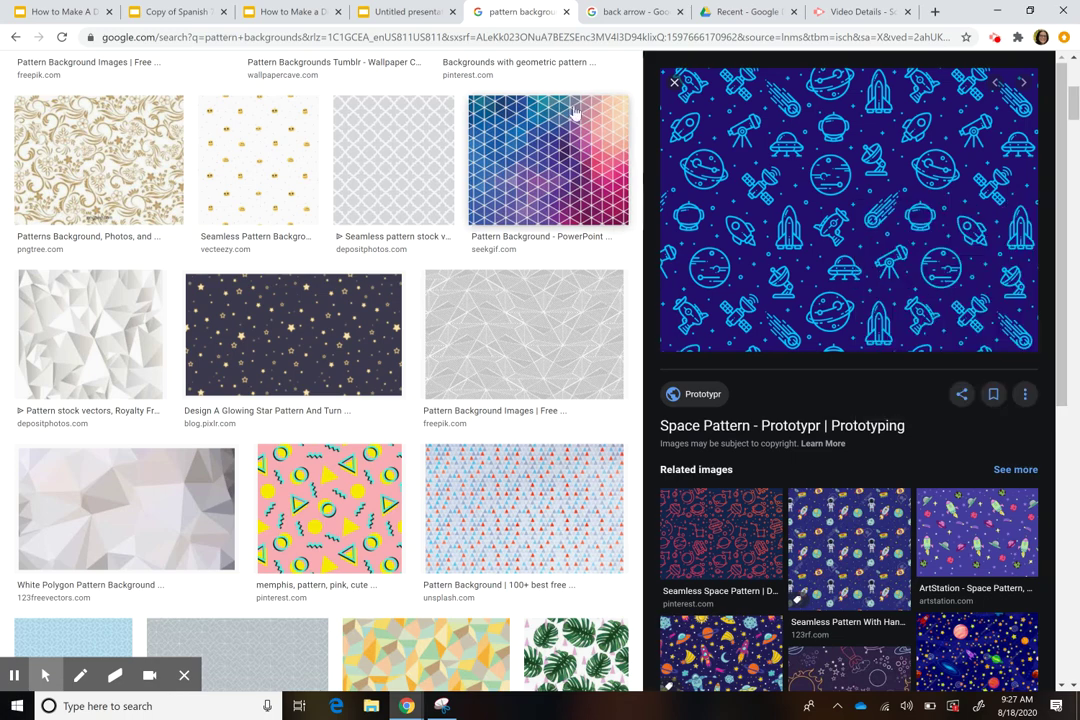
- Paste the copied space pattern onto the blank custom layout and rotate it a quarter turn clockwise into portrait orientation
left_click(408, 12)
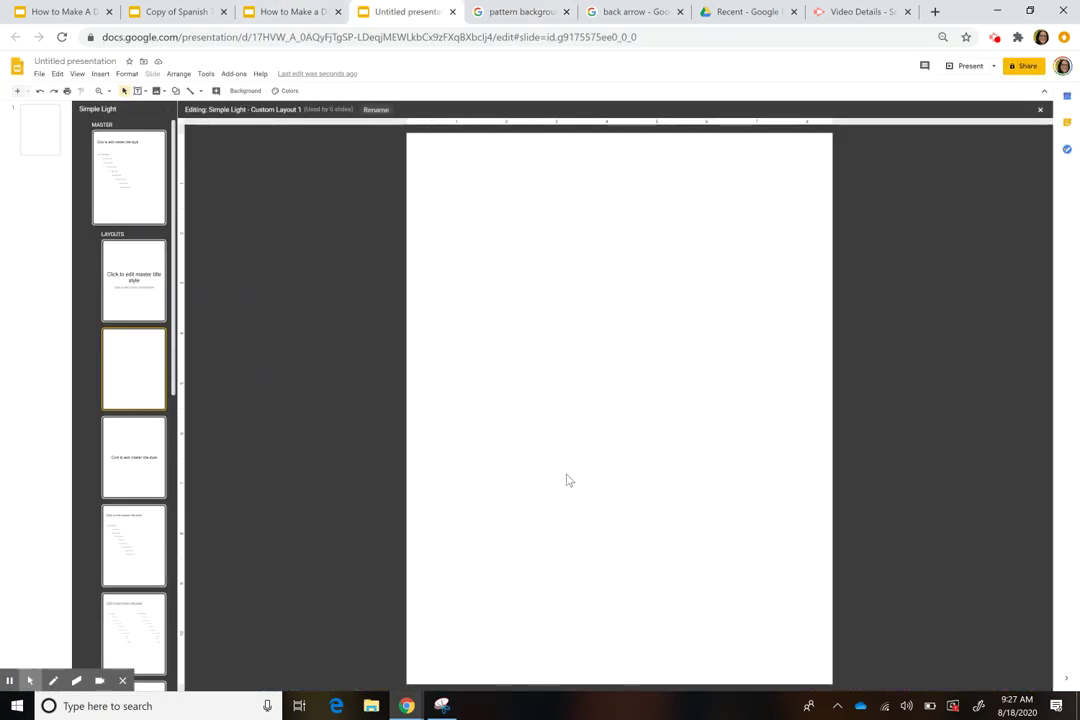
key("ctrl+v")
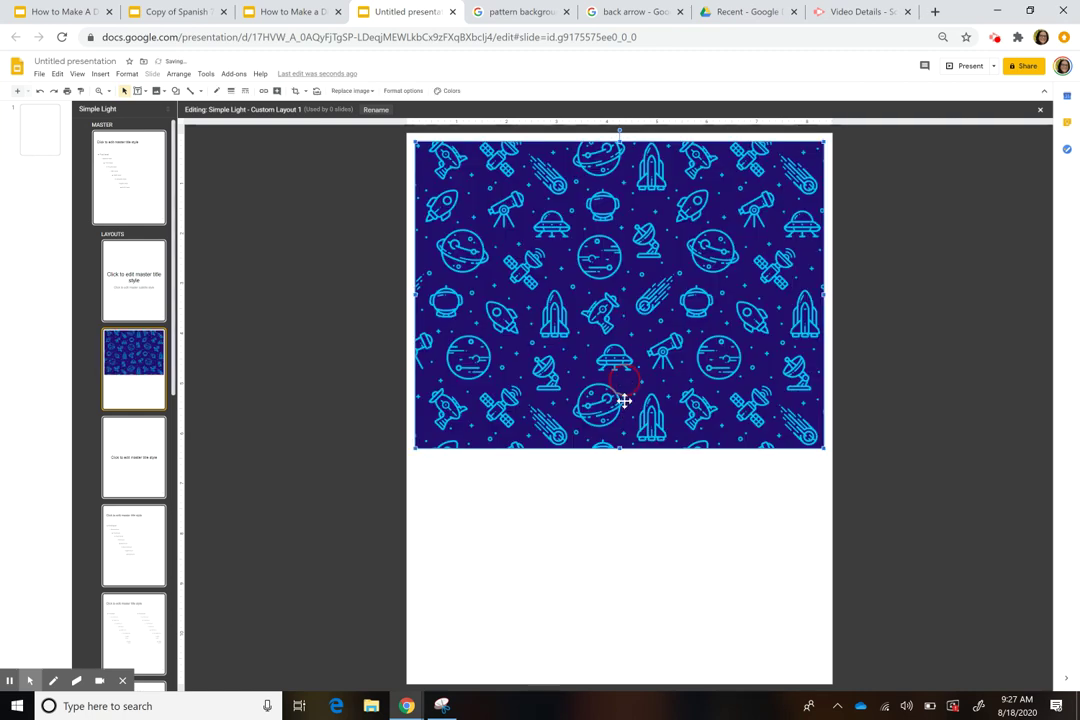
left_click_drag(621, 402, 625, 436)
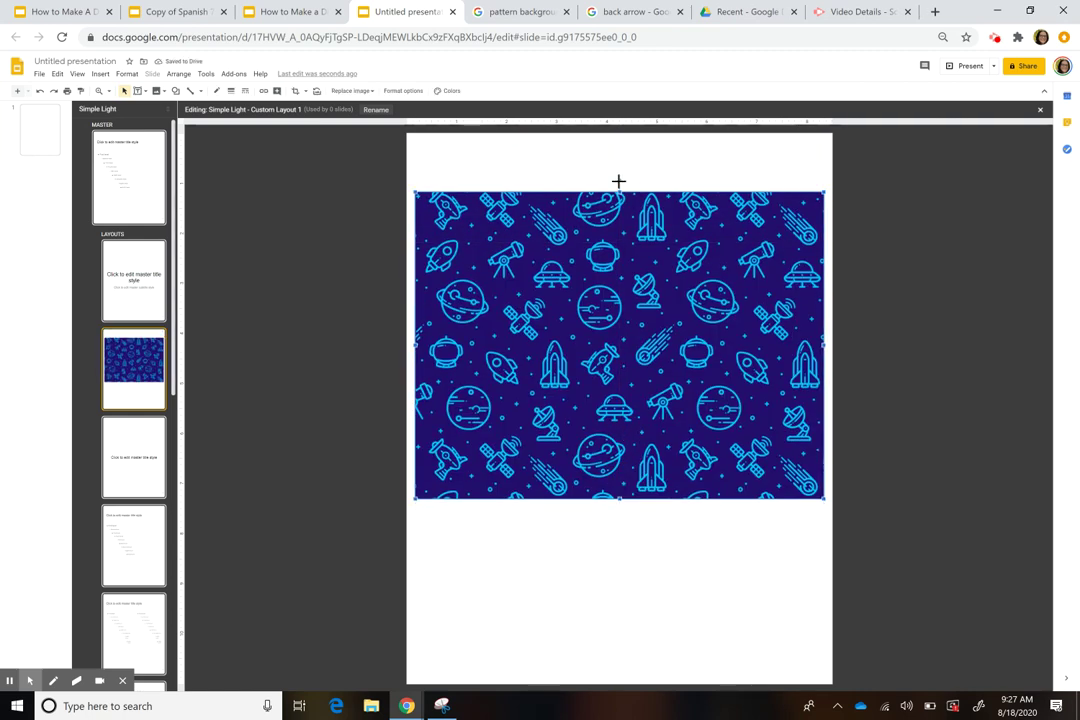
left_click_drag(618, 181, 673, 374)
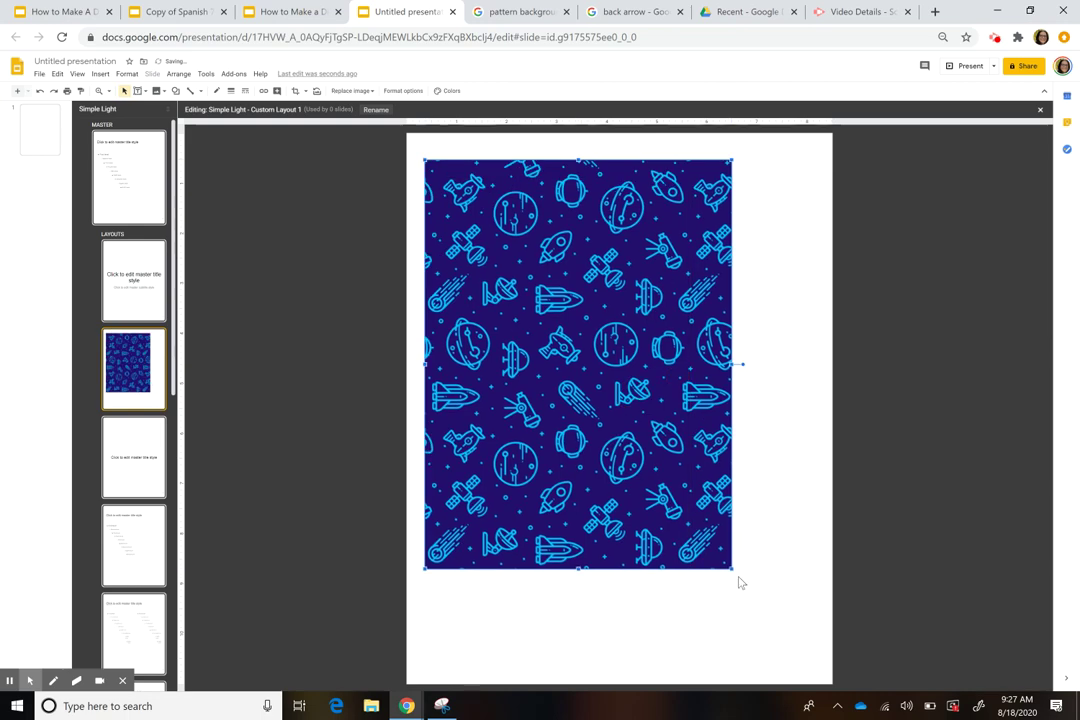
- Enlarge the space pattern image to nearly fill the page and crop a narrow strip off its right edge
left_click_drag(731, 569, 802, 598)
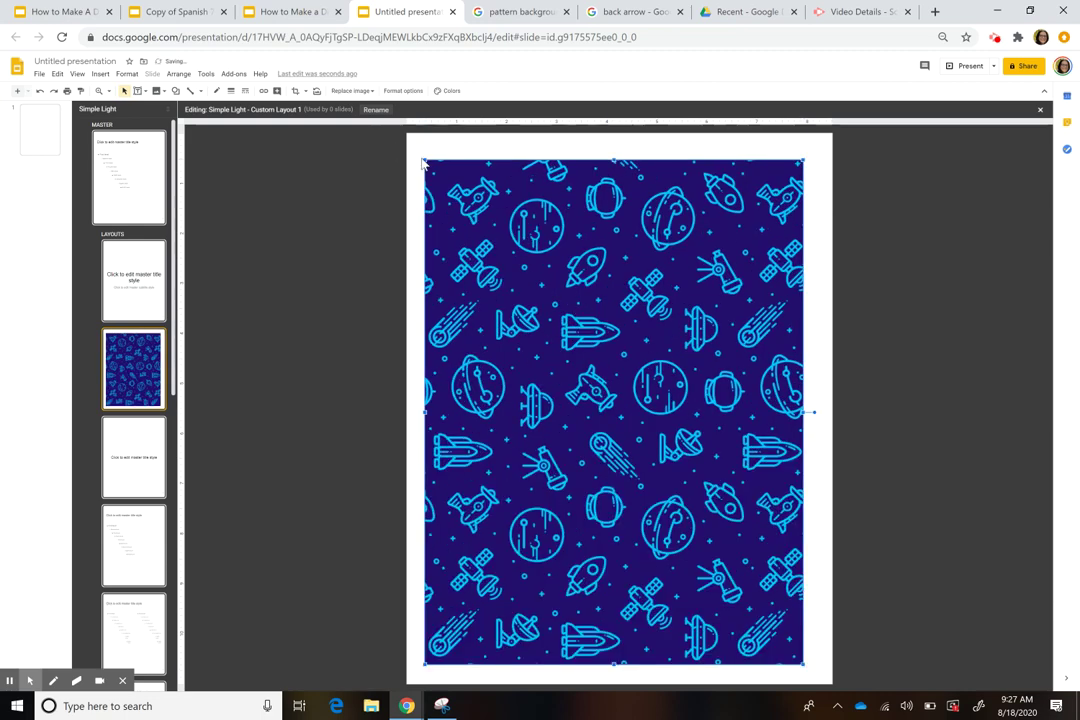
left_click_drag(421, 157, 415, 149)
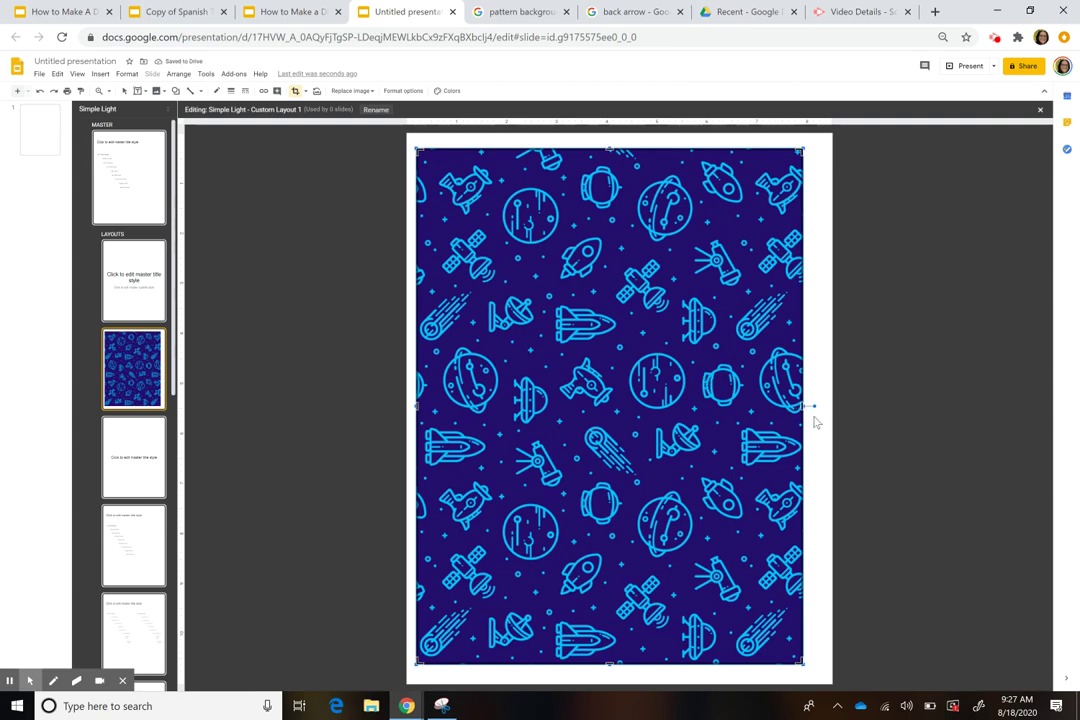
left_click_drag(808, 407, 790, 410)
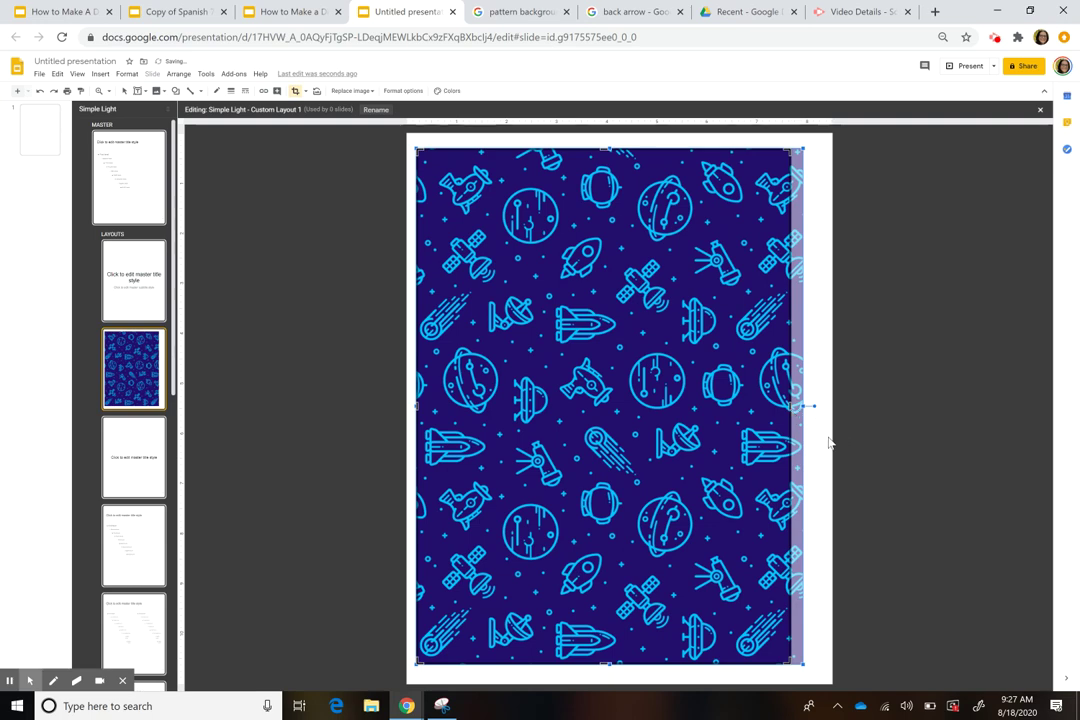
left_click(537, 304)
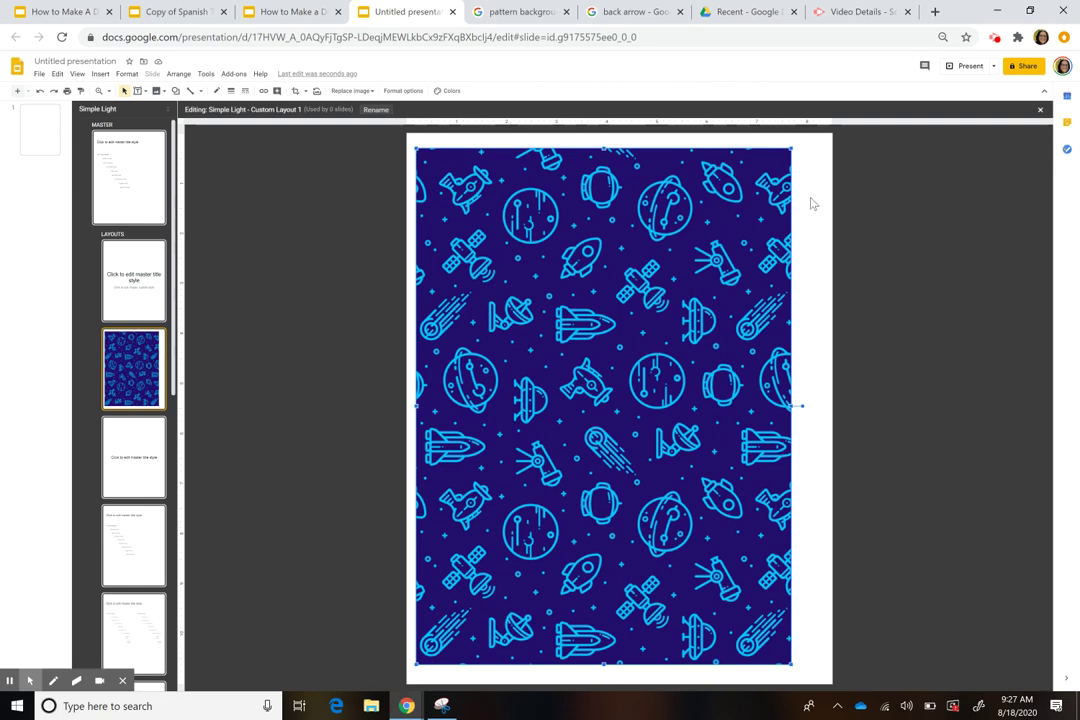
- Mask the pattern image with a shape that rounds its two right corners, and reduce the corner rounding
left_click(307, 94)
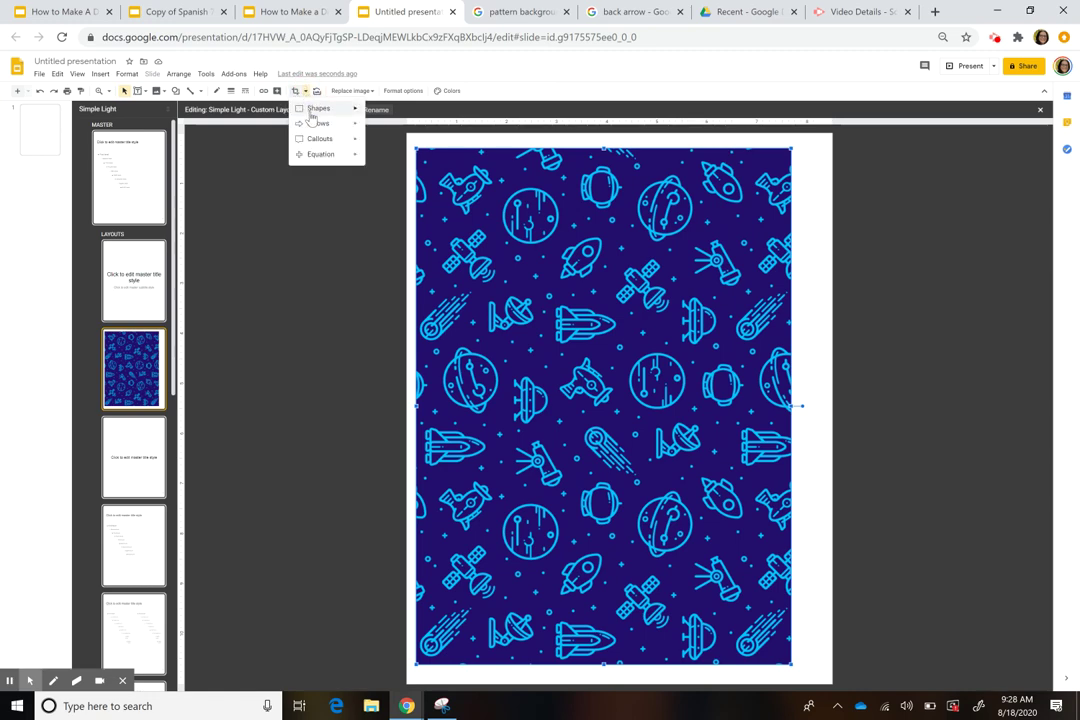
mouse_move(310, 111)
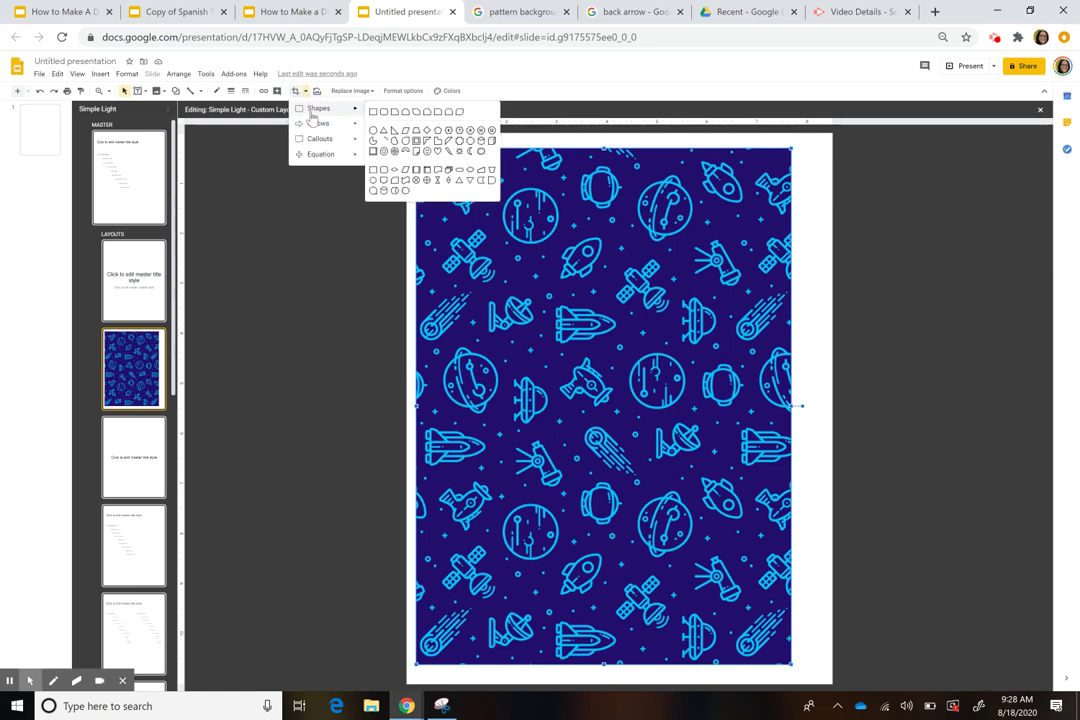
left_click(450, 112)
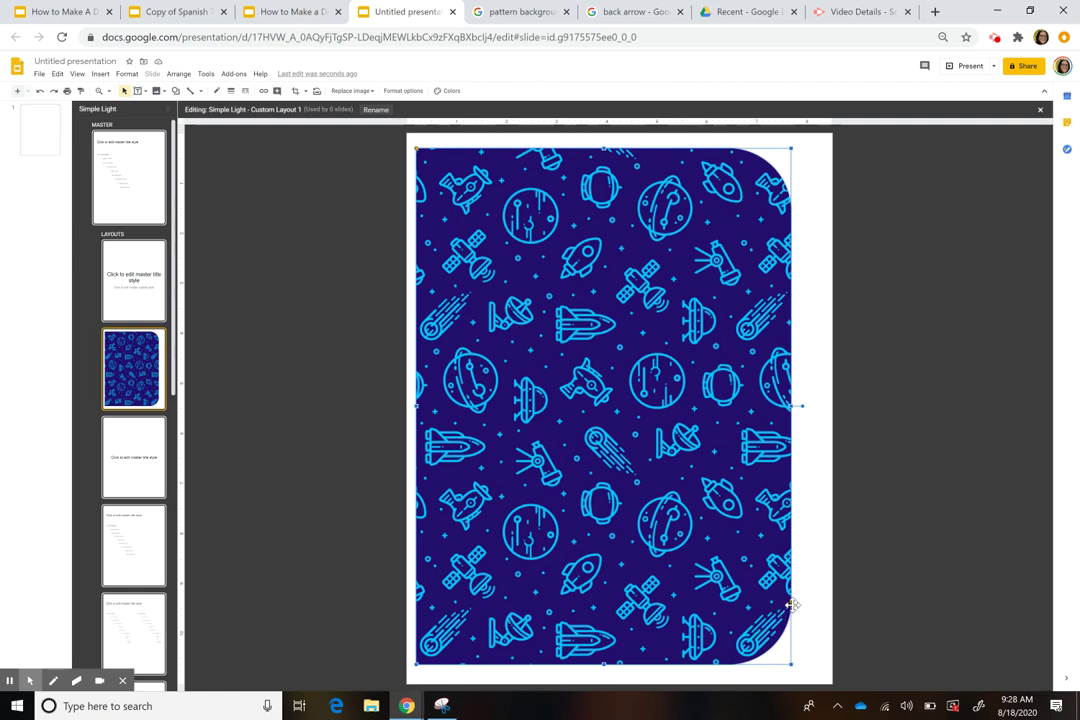
left_click_drag(792, 604, 790, 630)
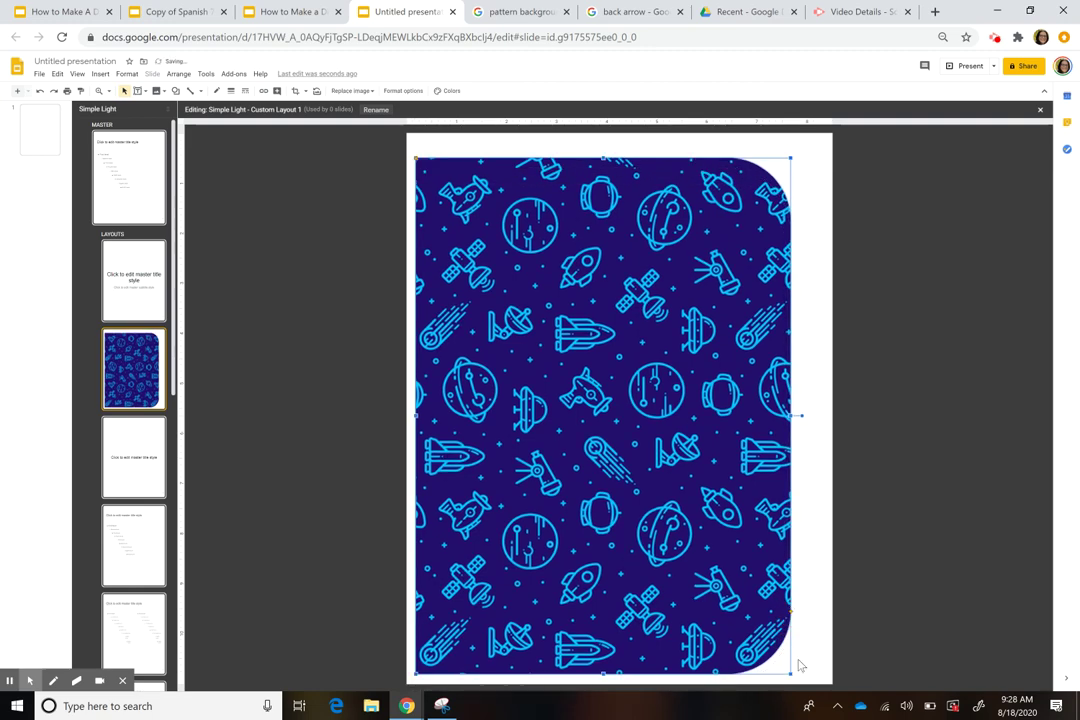
key("ctrl+z")
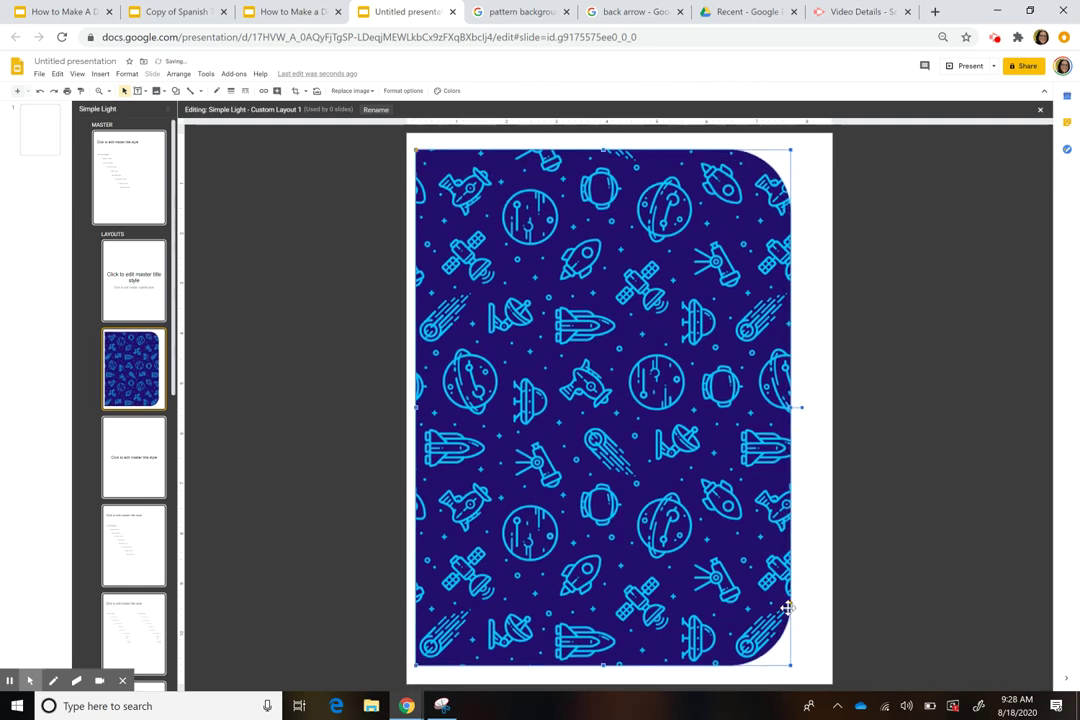
left_click_drag(790, 604, 788, 647)
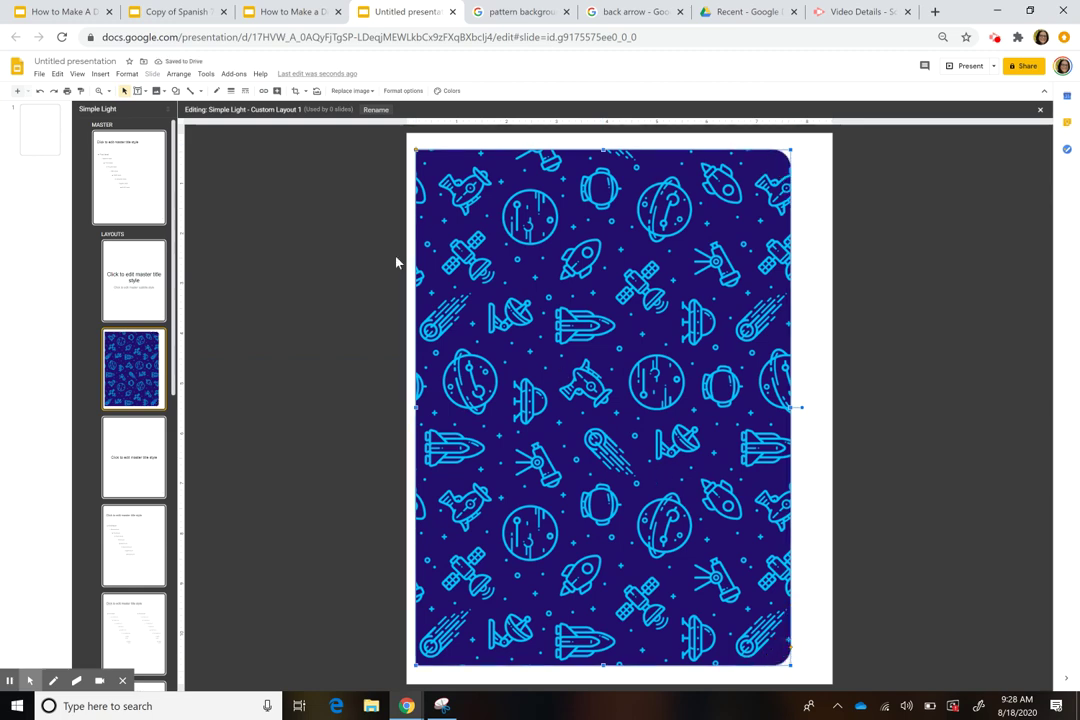
- Add a drop shadow to the cover image and slightly increase the shadow's distance
left_click(126, 74)
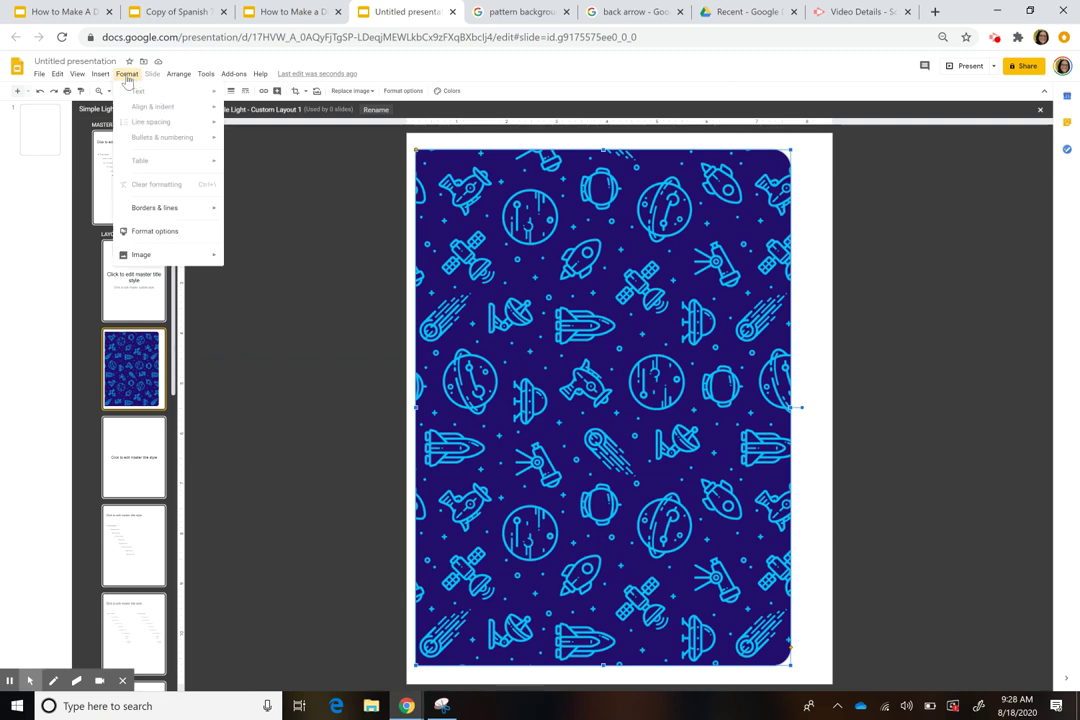
left_click(163, 235)
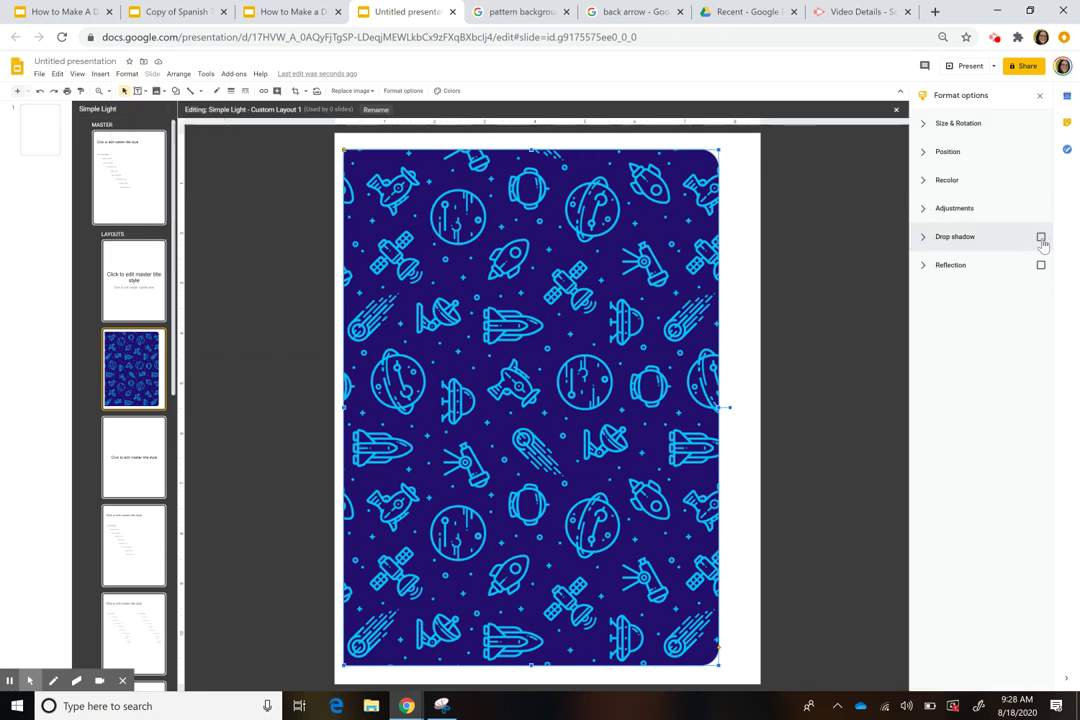
left_click(1041, 237)
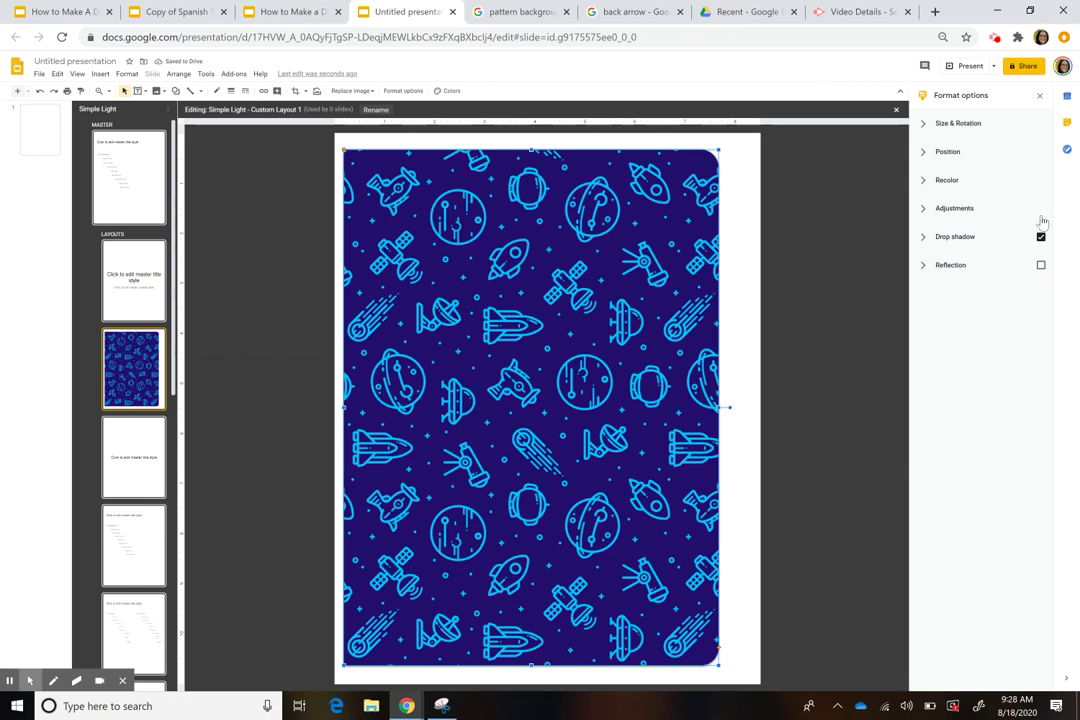
left_click(988, 240)
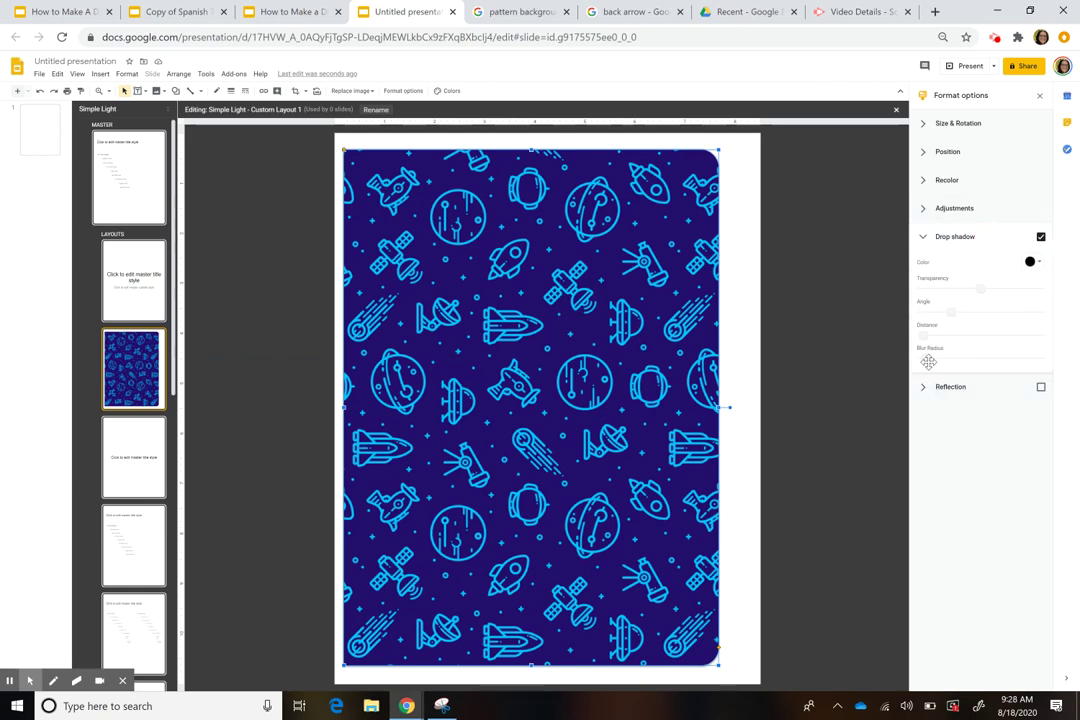
left_click_drag(926, 337, 931, 336)
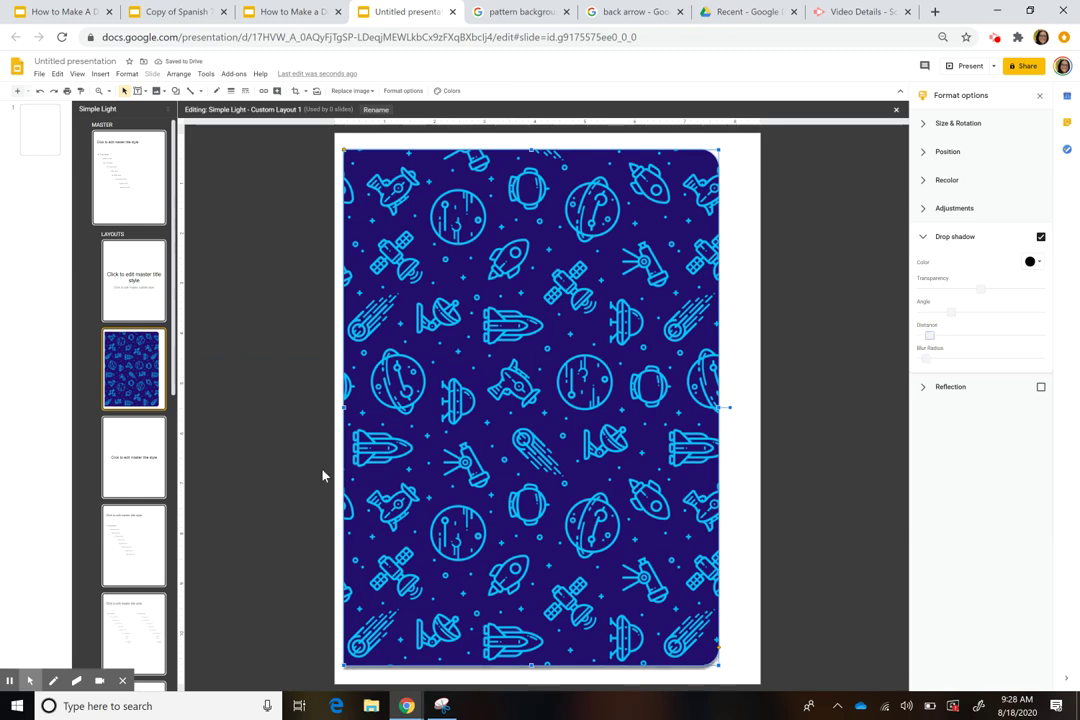
left_click(278, 382)
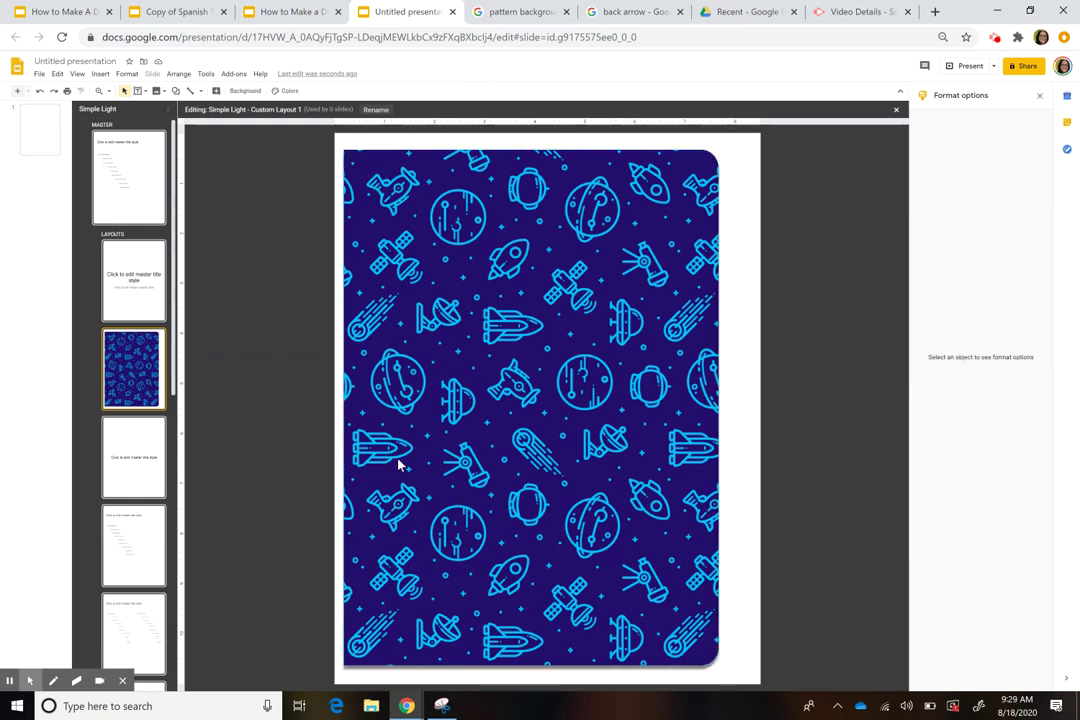
- Draw a narrow full-height text box along the cover's left edge and fill it with dark blue as a spine
left_click(100, 75)
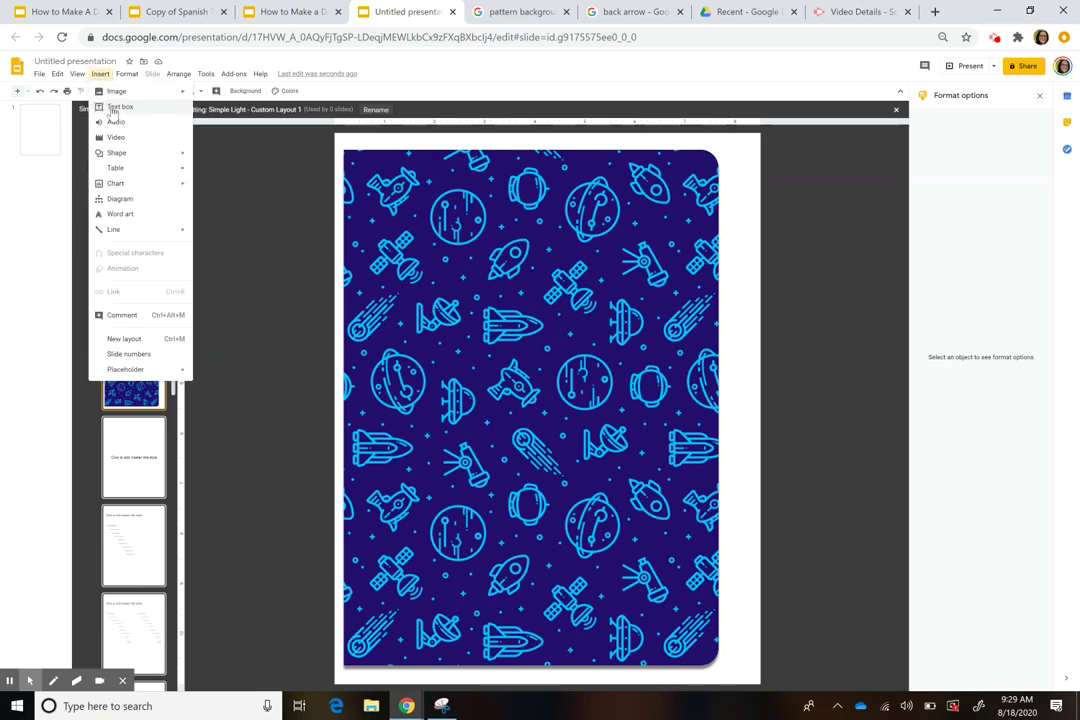
left_click(113, 112)
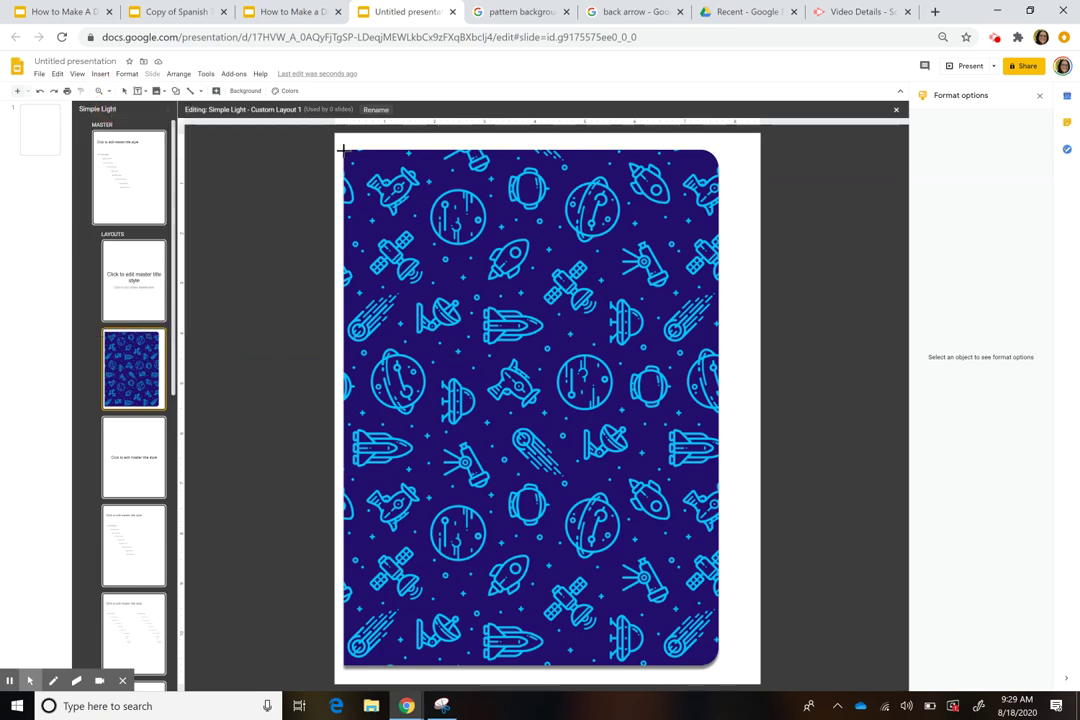
left_click_drag(343, 150, 365, 665)
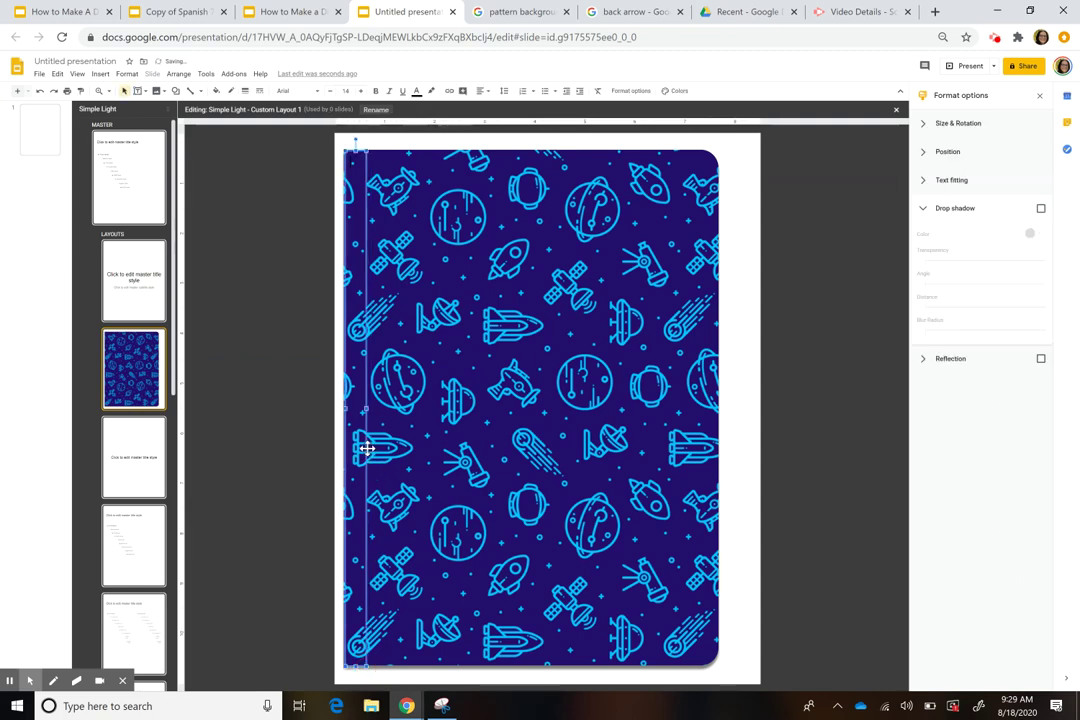
left_click(216, 92)
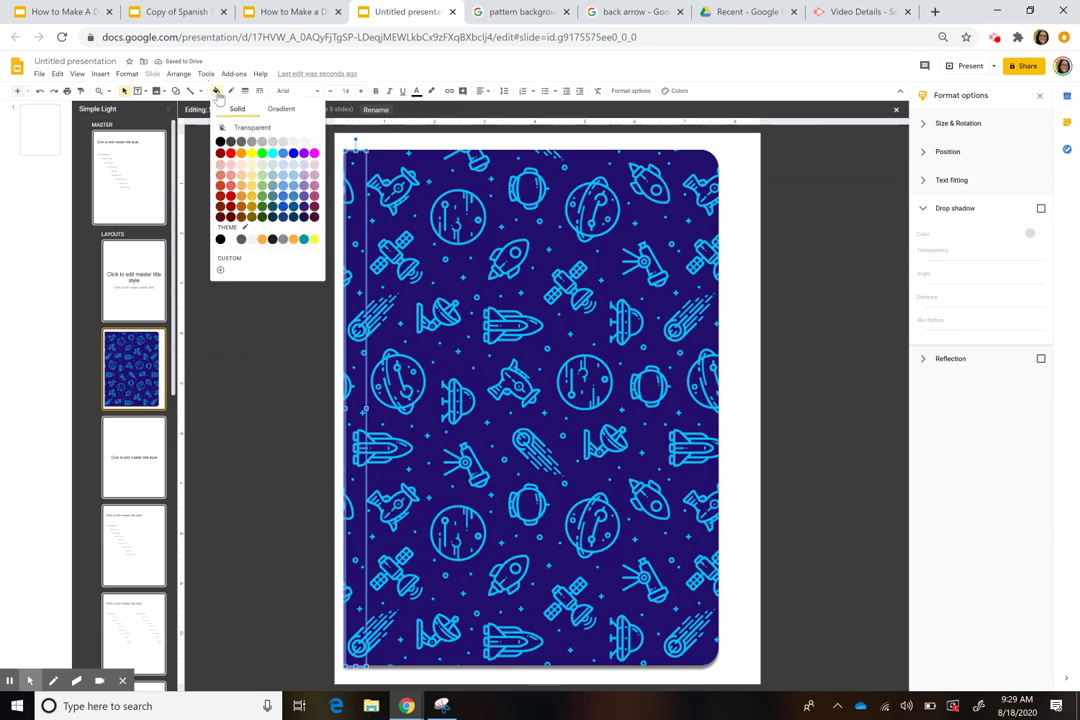
left_click(294, 211)
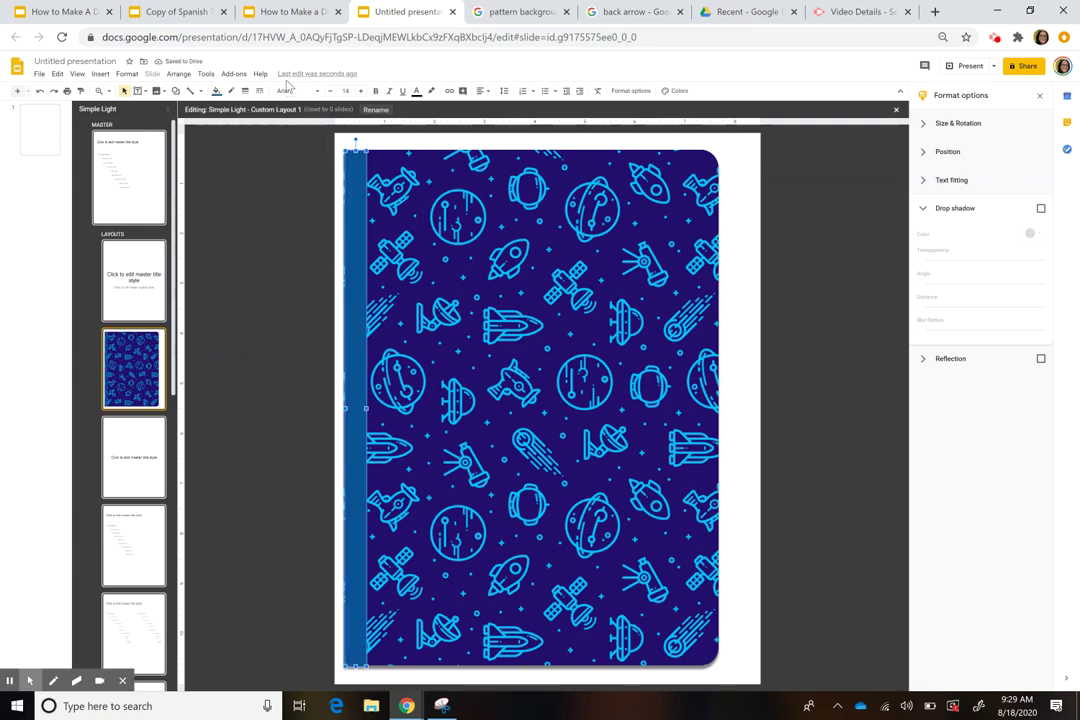
- Give the blue spine strip a light gray border
left_click(232, 91)
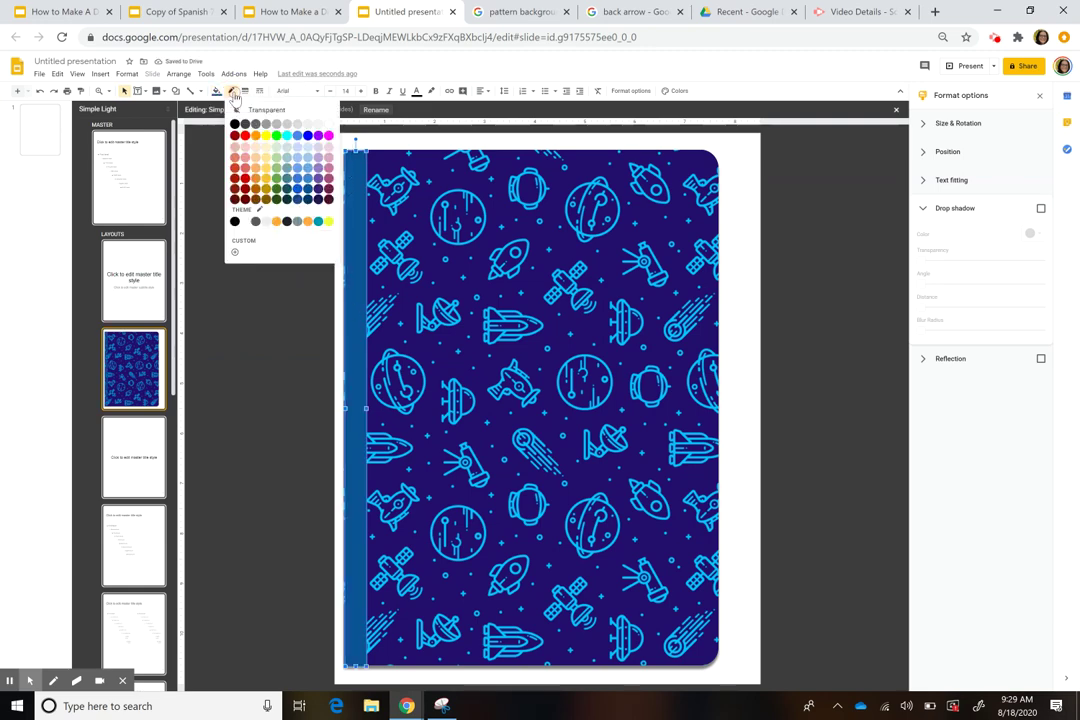
left_click(297, 123)
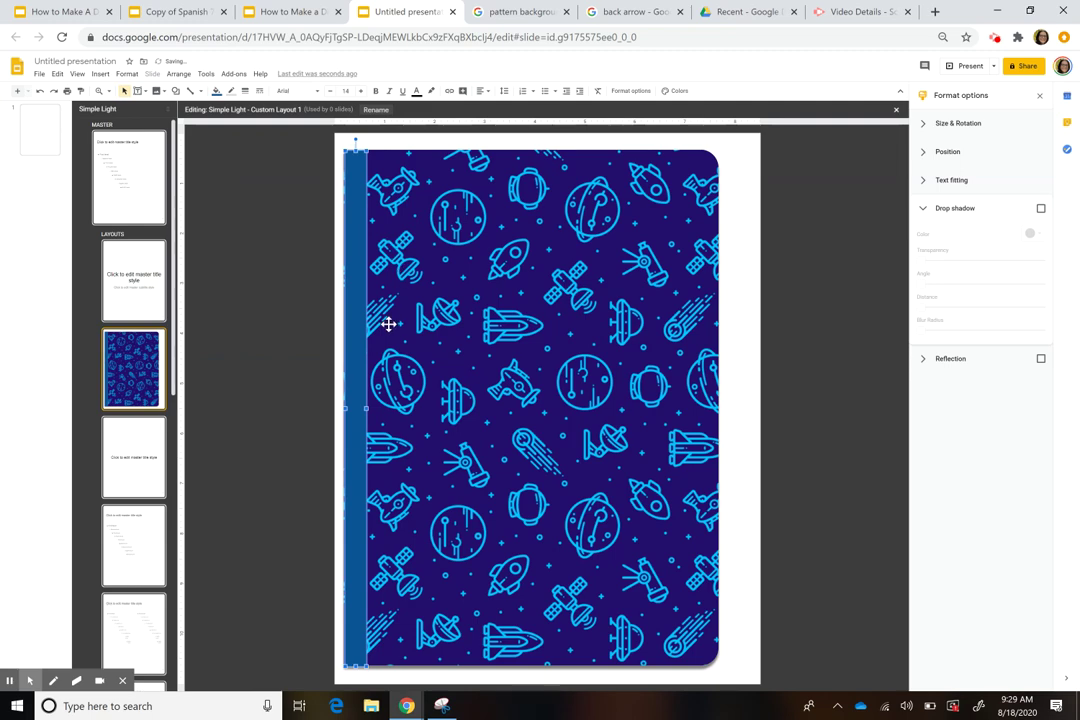
left_click(400, 436)
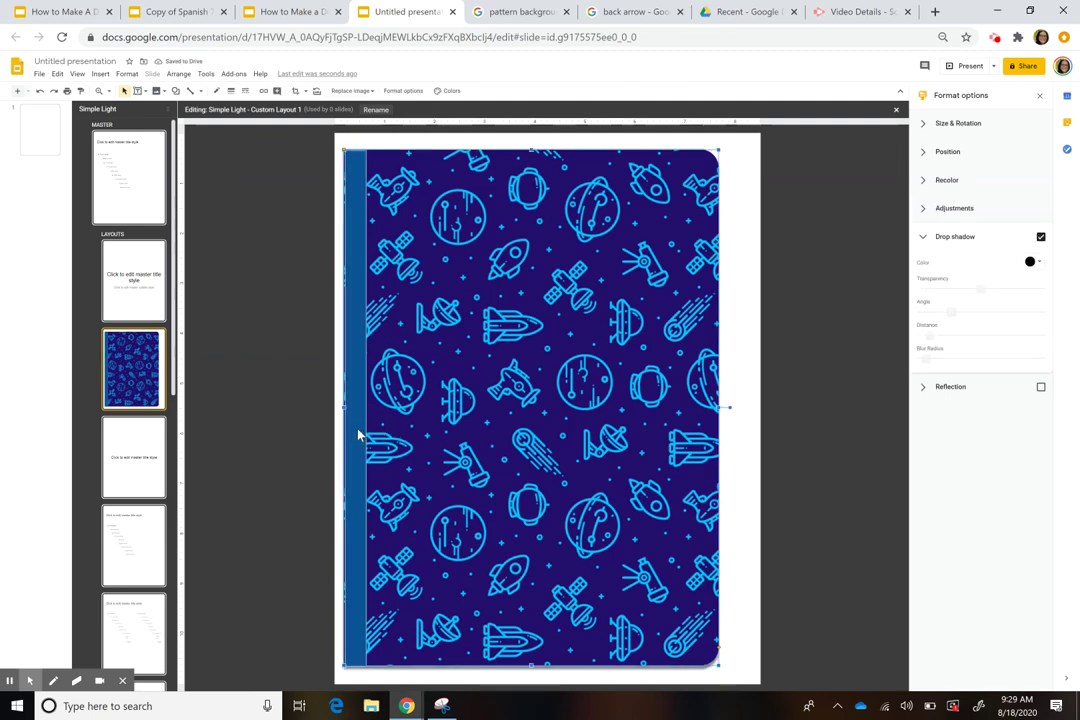
- Nudge the blue spine strip horizontally to line up with the cover's left edge
right_click(358, 434)
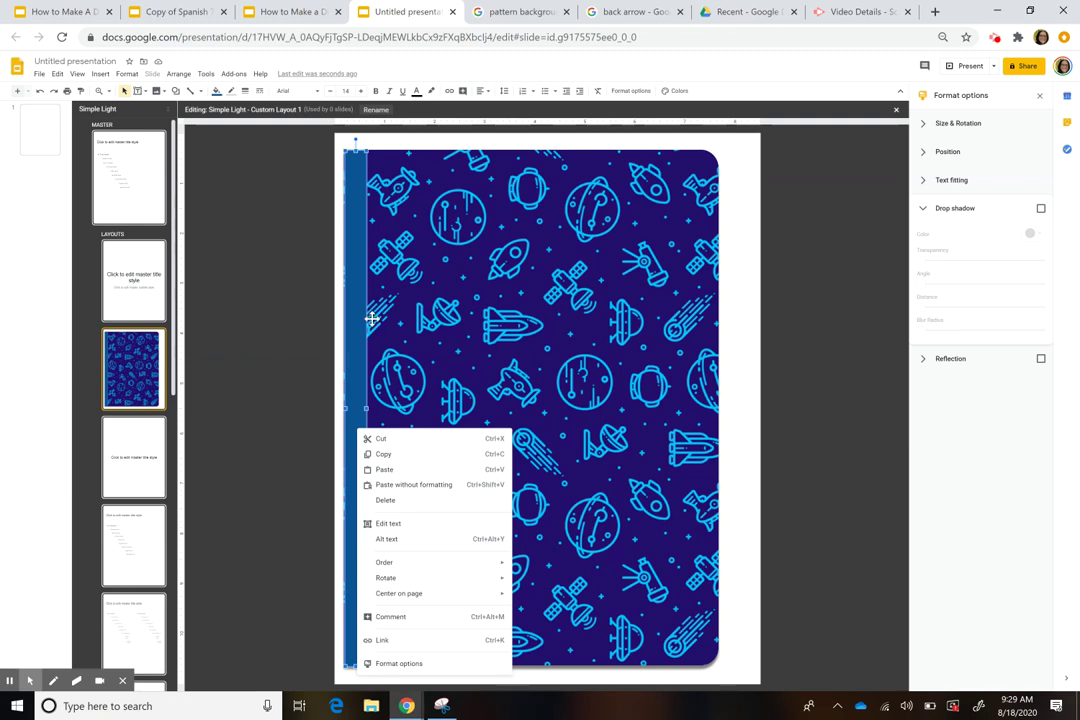
left_click(482, 350)
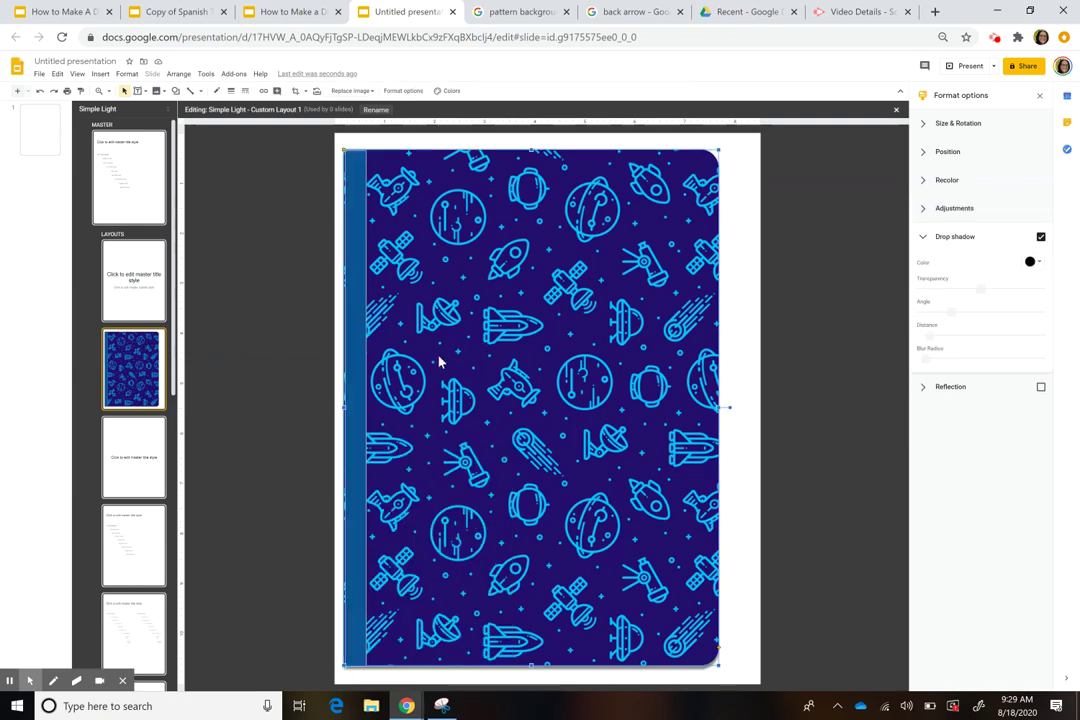
left_click(358, 388)
key("Left")
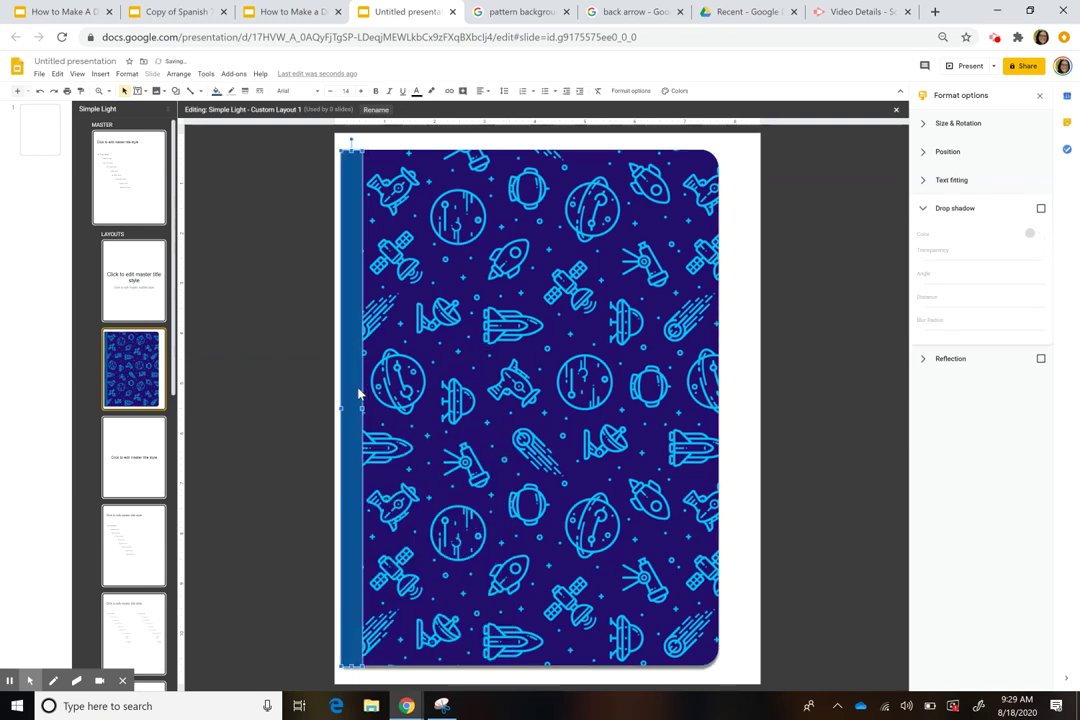
key("Right")
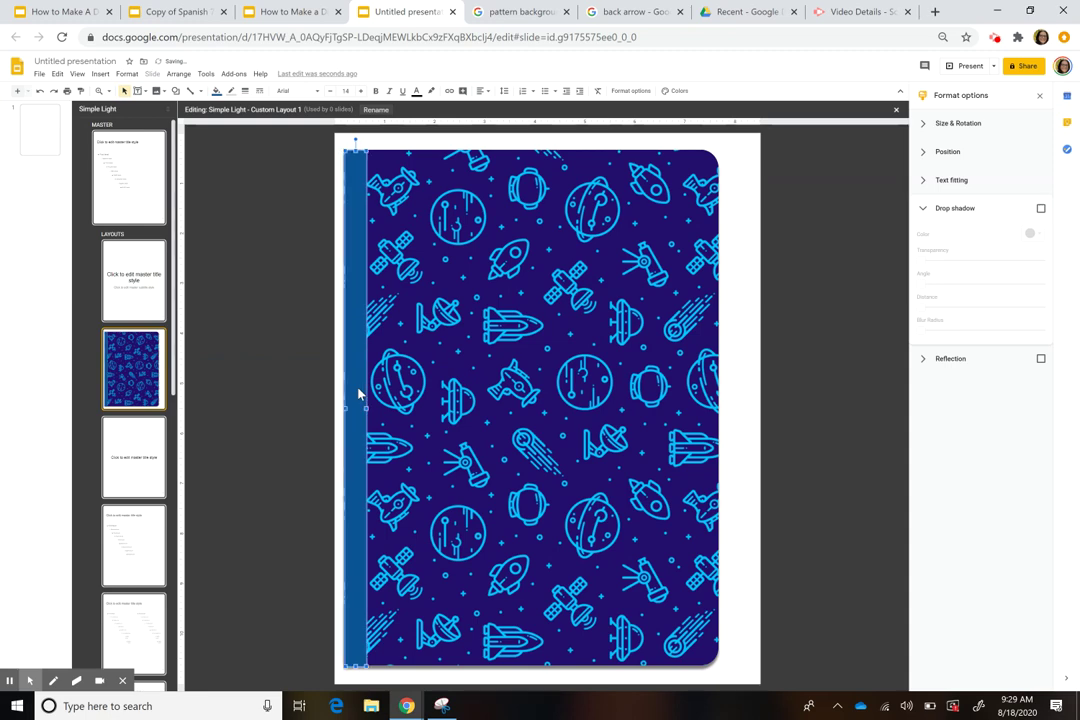
key("Left")
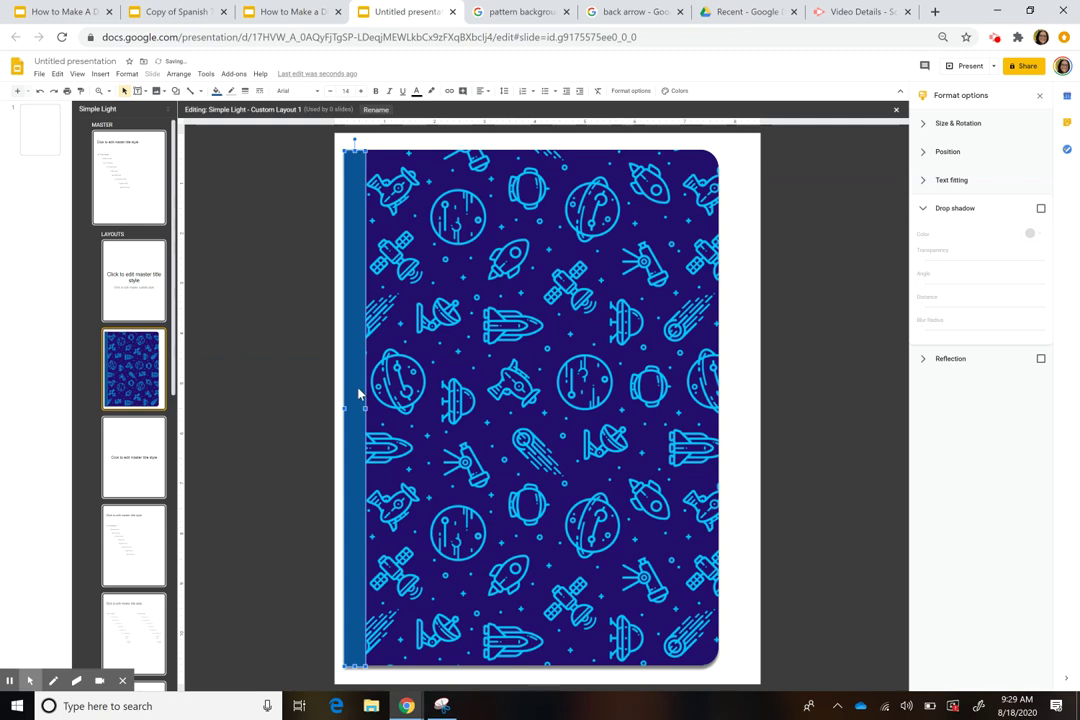
key("Right")
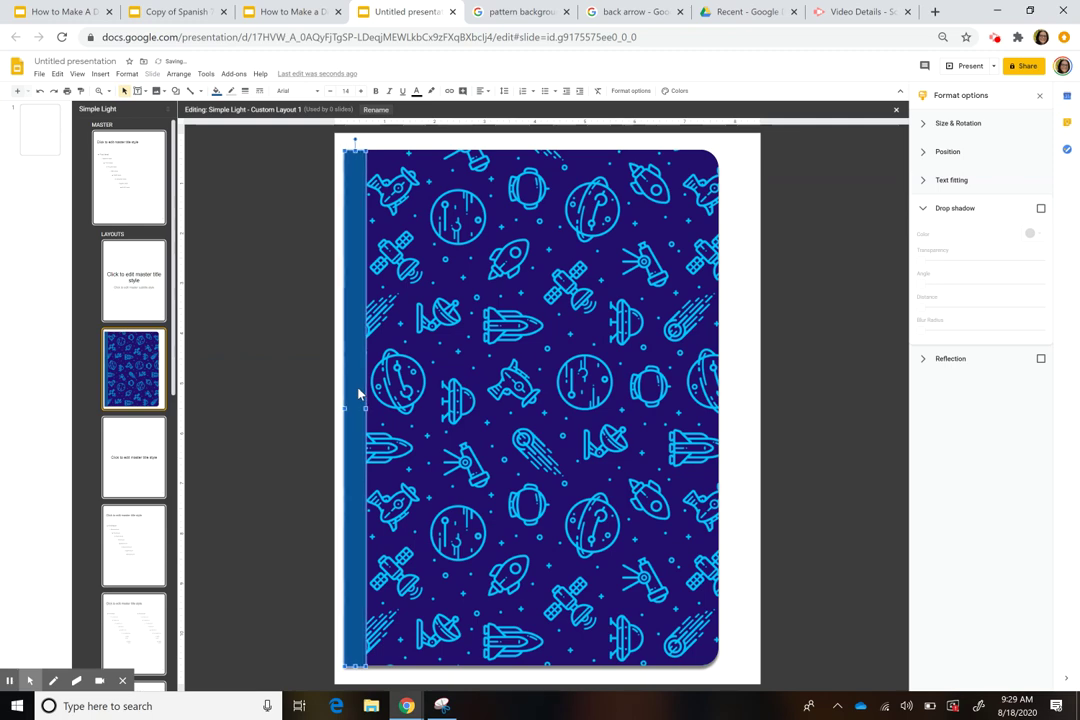
key("Left")
- Add a drop shadow to the blue spine strip and fit its upper and lower edges to the cover
left_click(1041, 210)
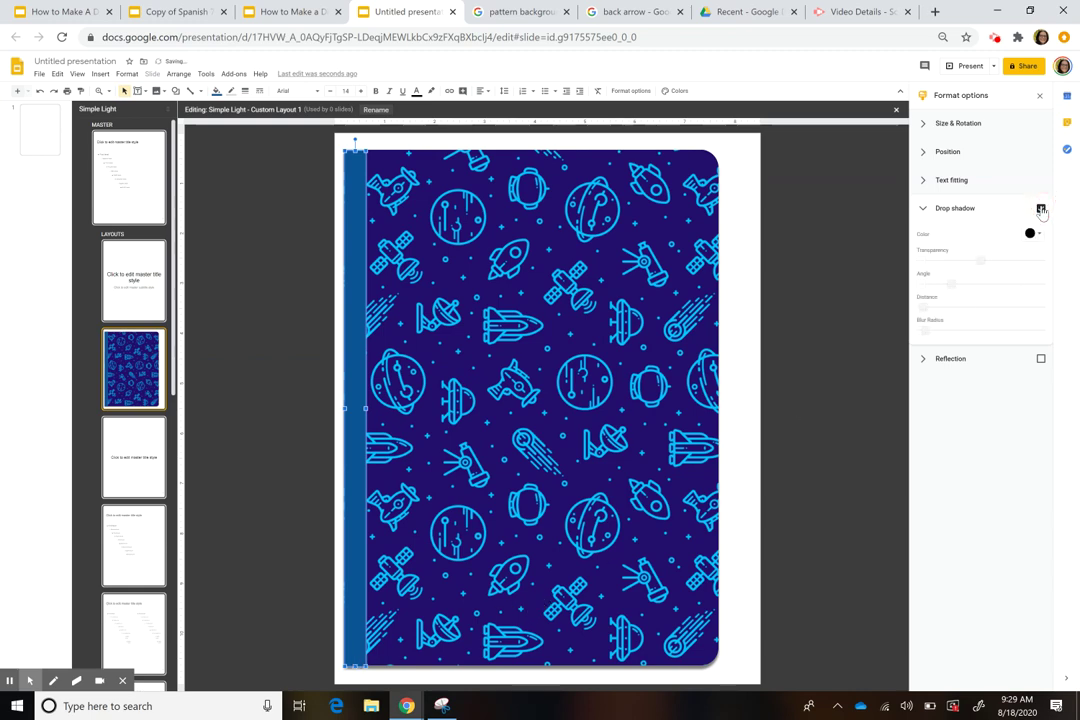
left_click(266, 627)
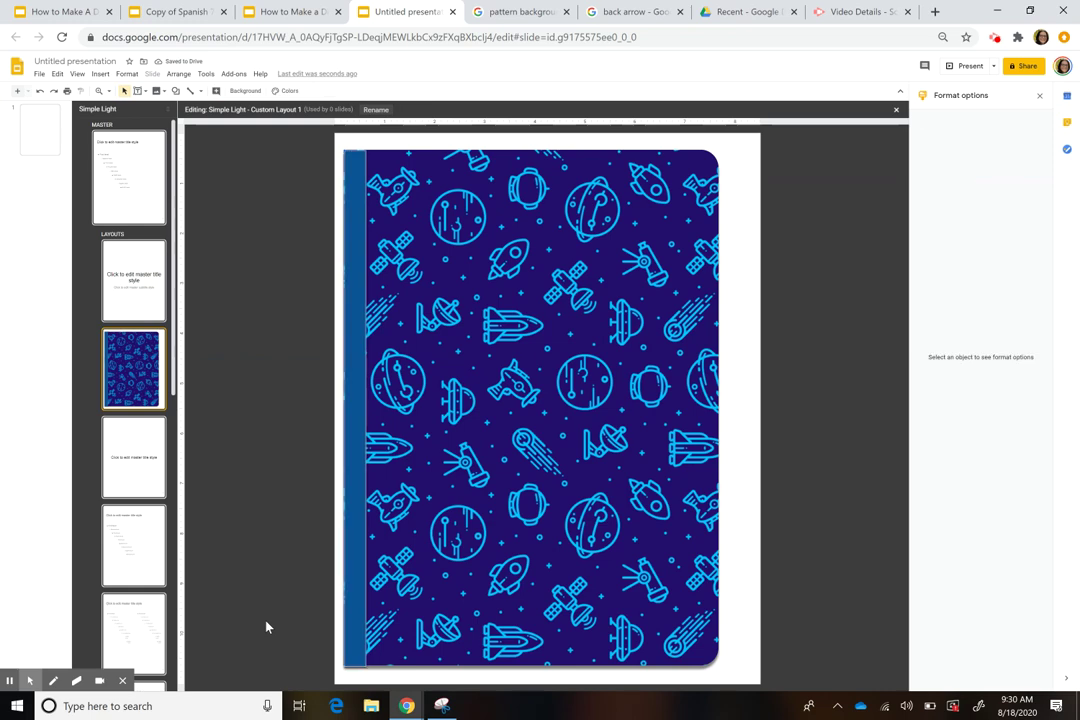
left_click(353, 643)
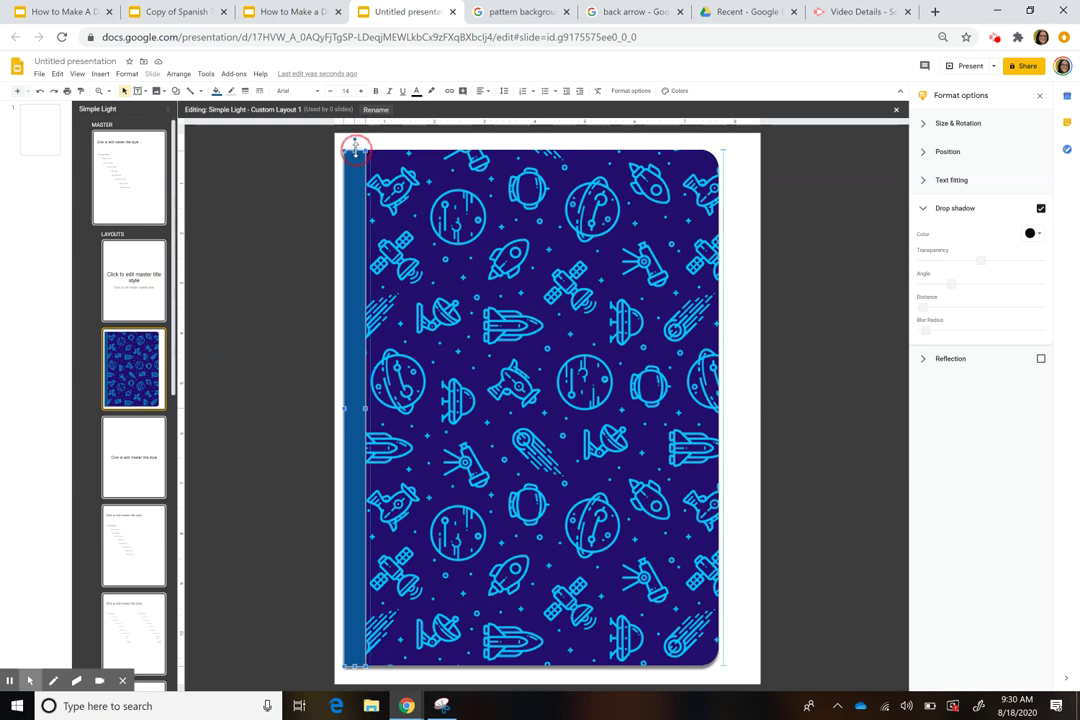
left_click_drag(355, 148, 357, 155)
left_click(273, 263)
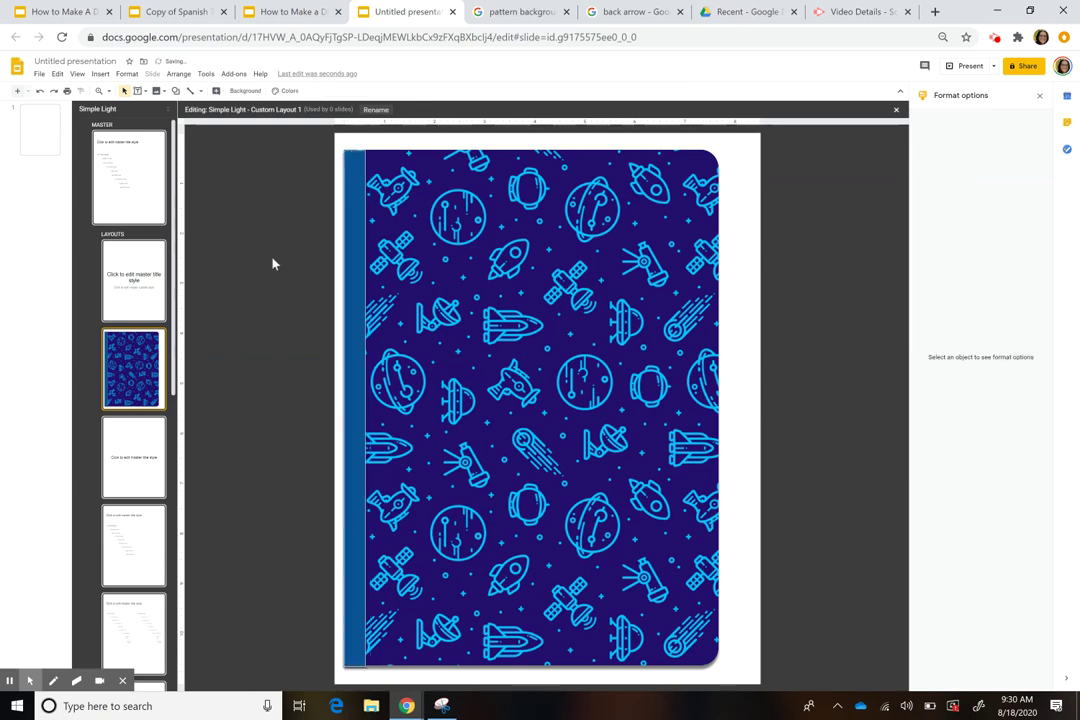
left_click(357, 176)
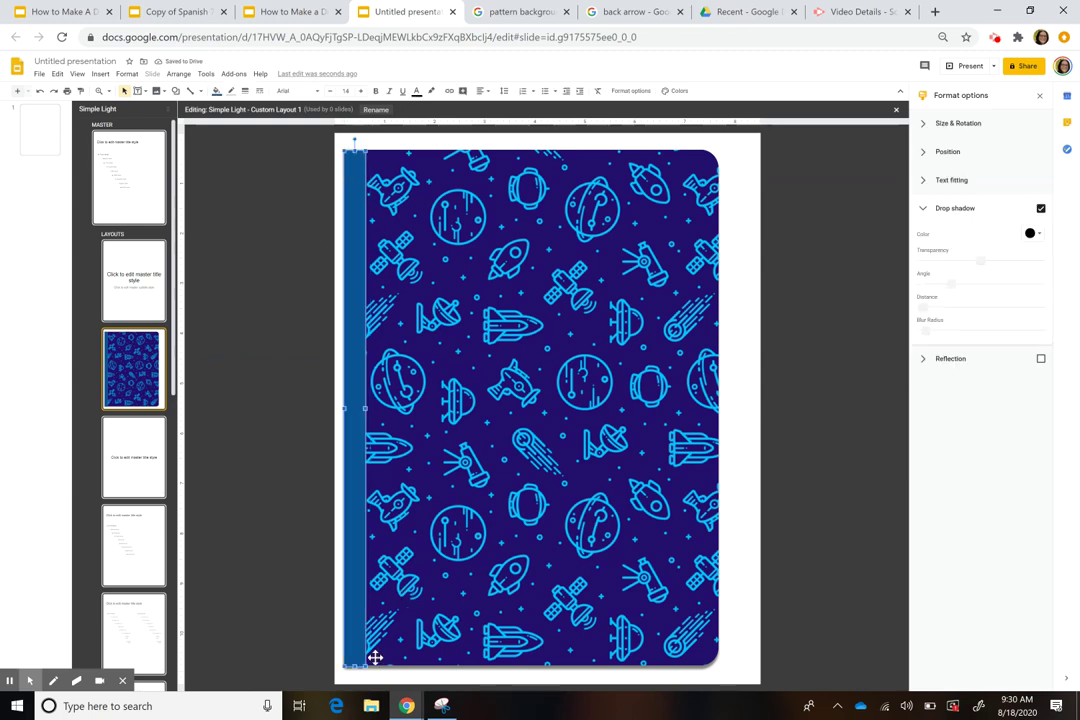
left_click_drag(354, 665, 350, 667)
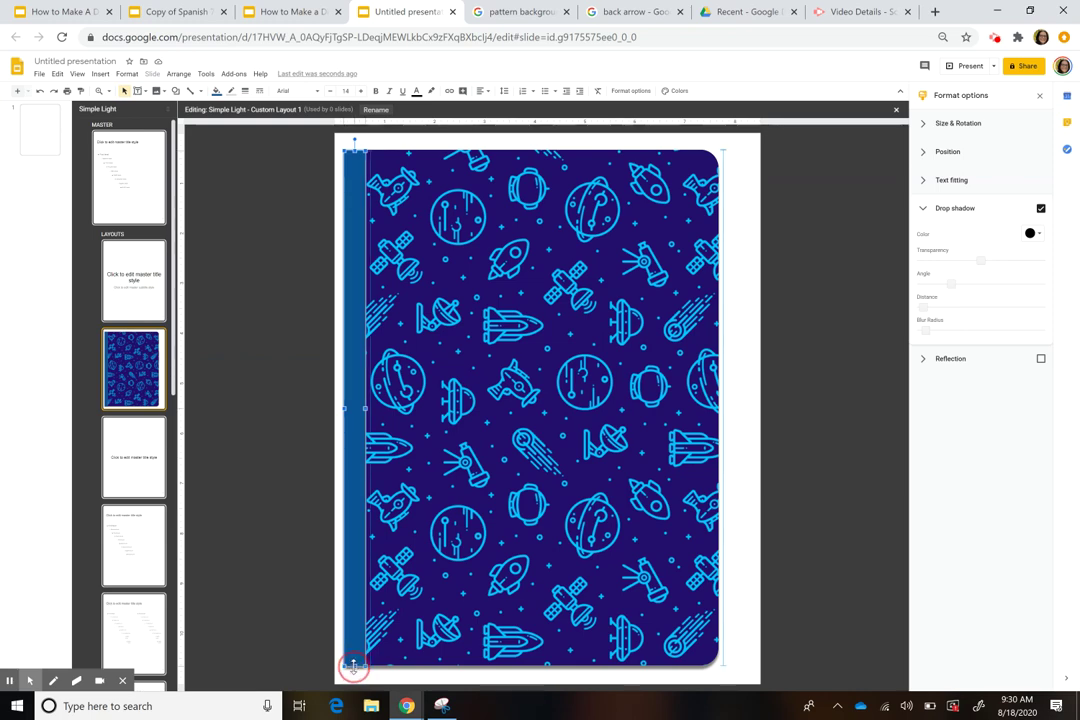
left_click(458, 308)
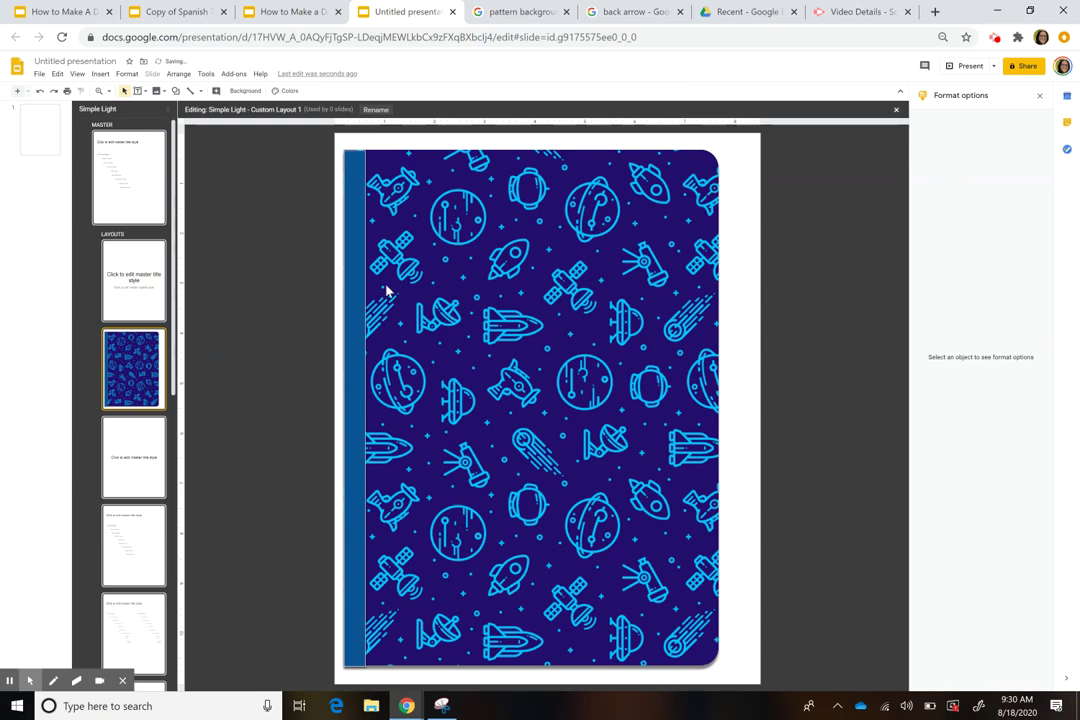
- Change the blue spine strip's border to a darker gray
left_click(347, 402)
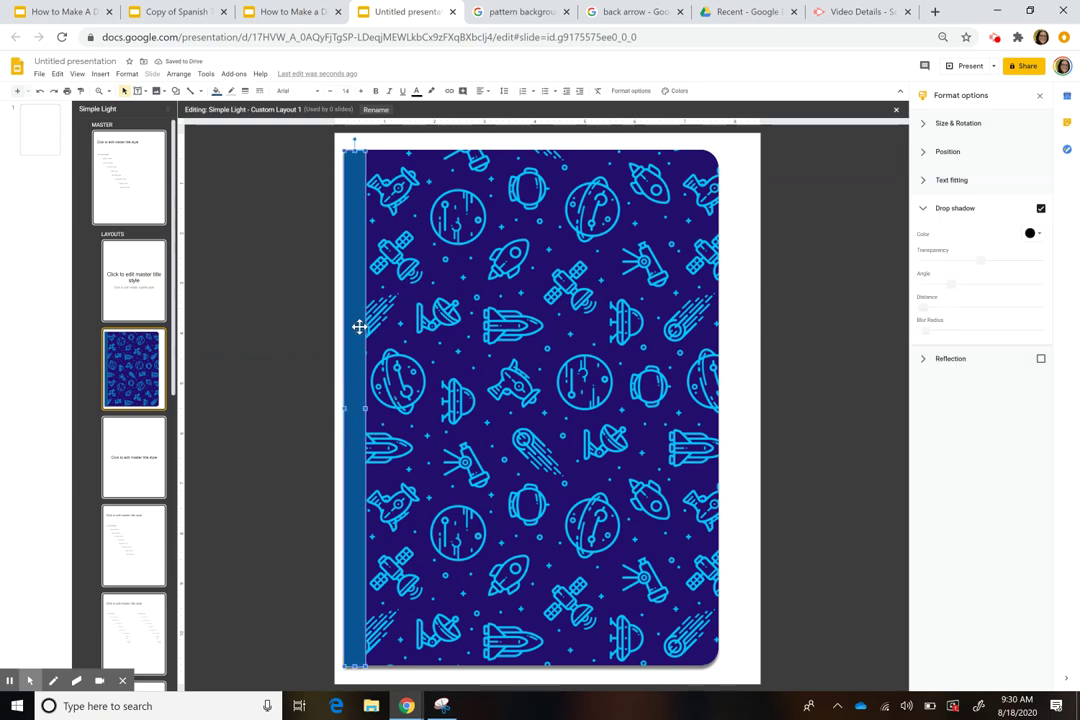
left_click(232, 91)
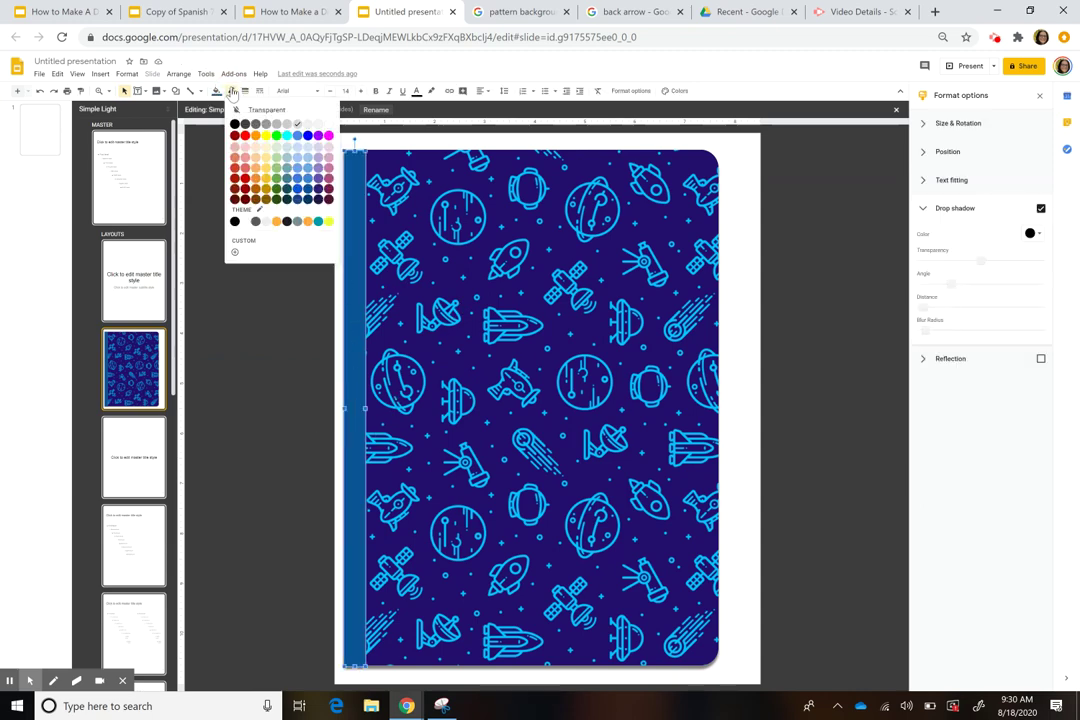
left_click(275, 127)
left_click(311, 399)
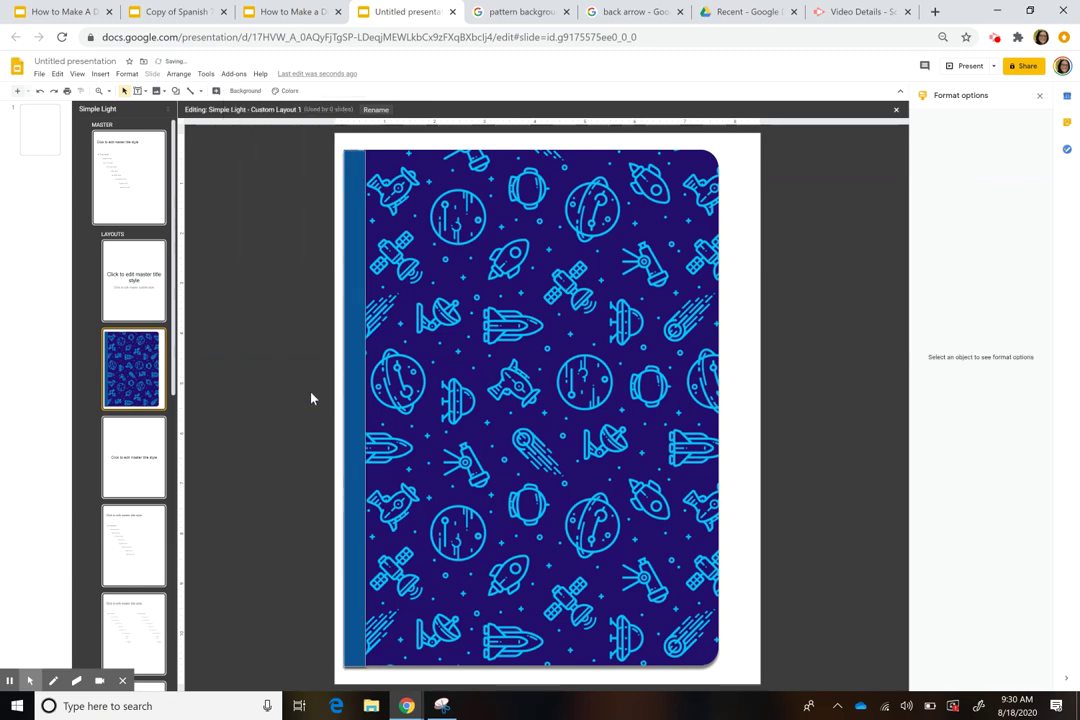
left_click(550, 388)
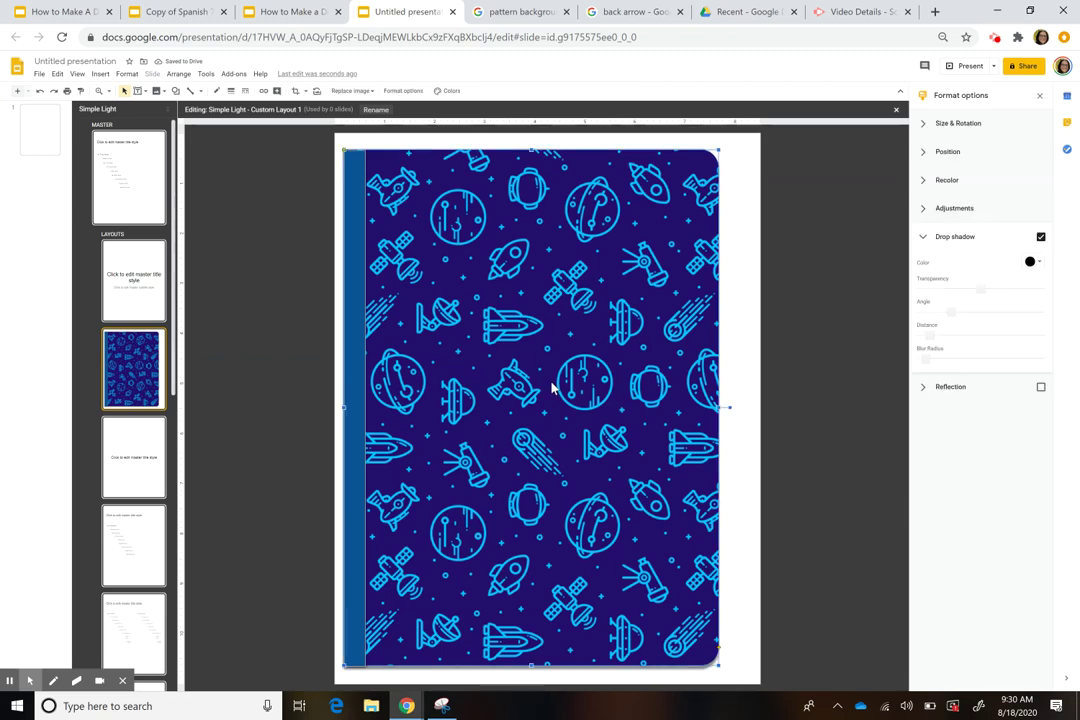
left_click(273, 268)
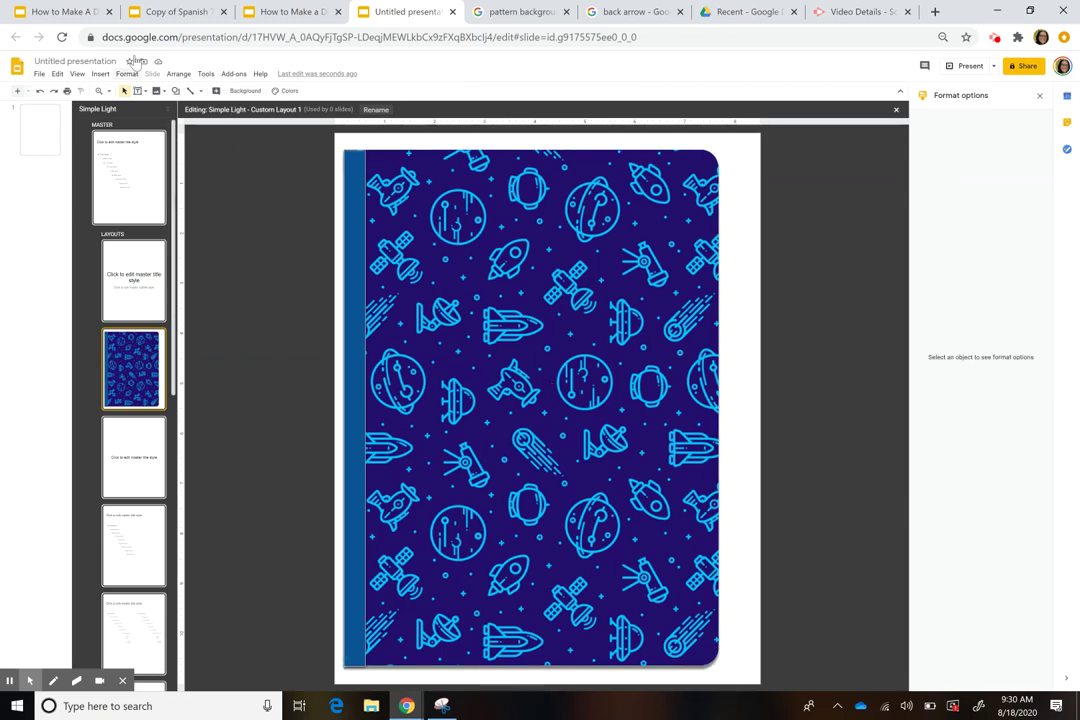
- Draw a rounded rectangle label on the upper half of the cover and make its border transparent
left_click(99, 75)
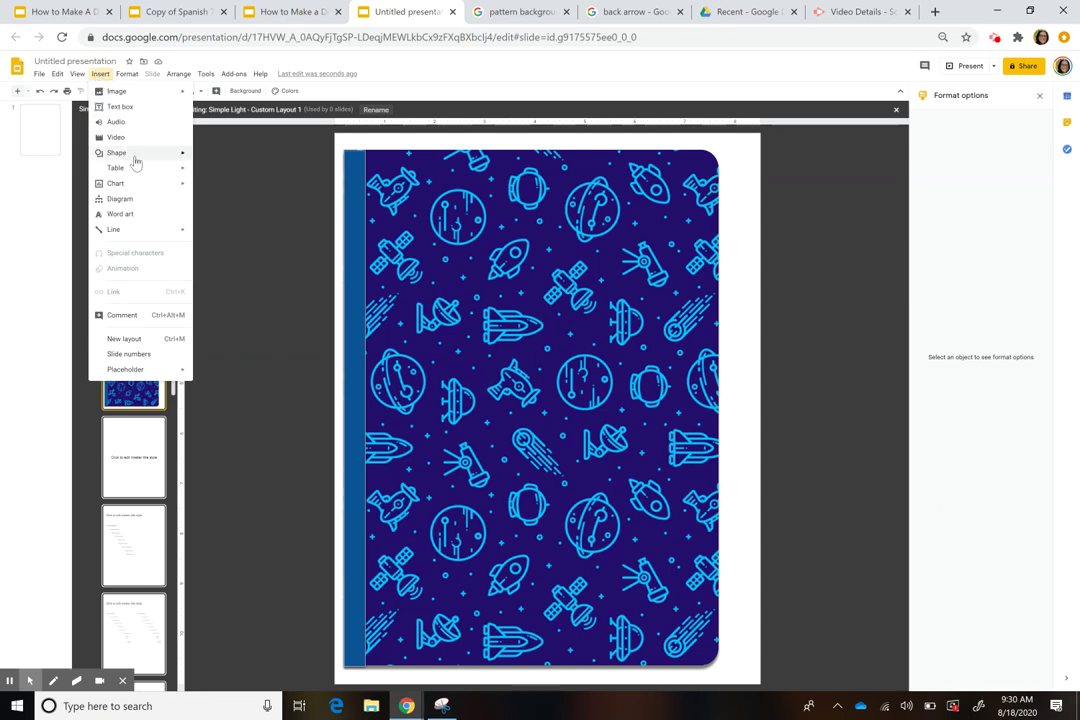
mouse_move(137, 160)
mouse_move(221, 160)
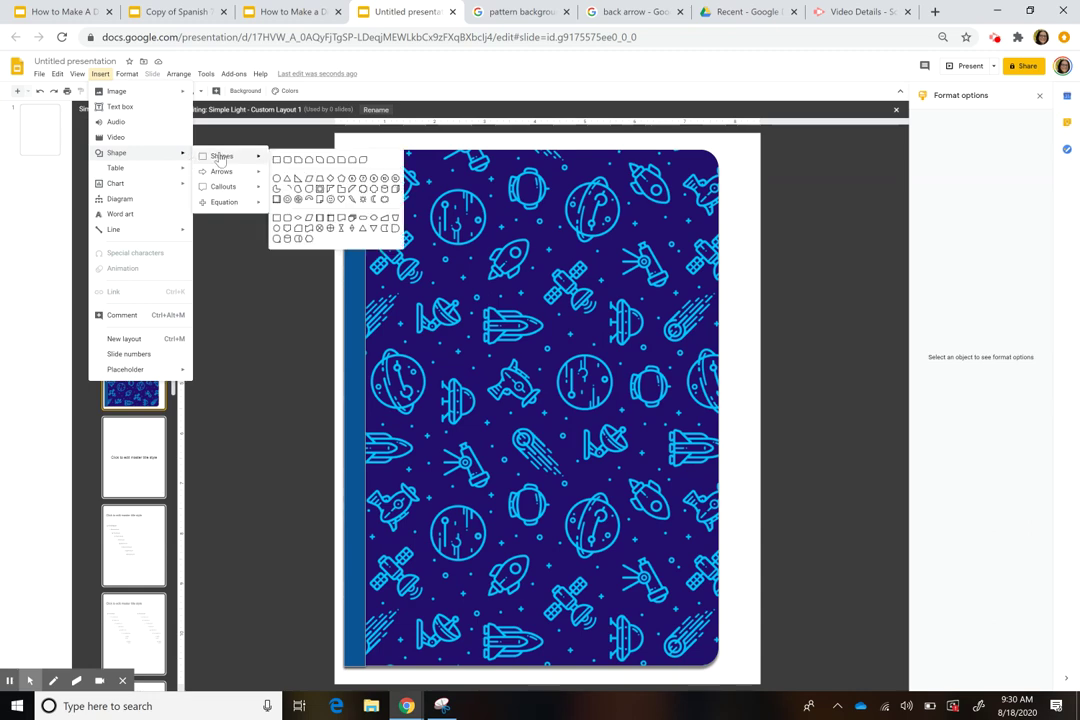
left_click(287, 161)
left_click_drag(428, 238, 656, 360)
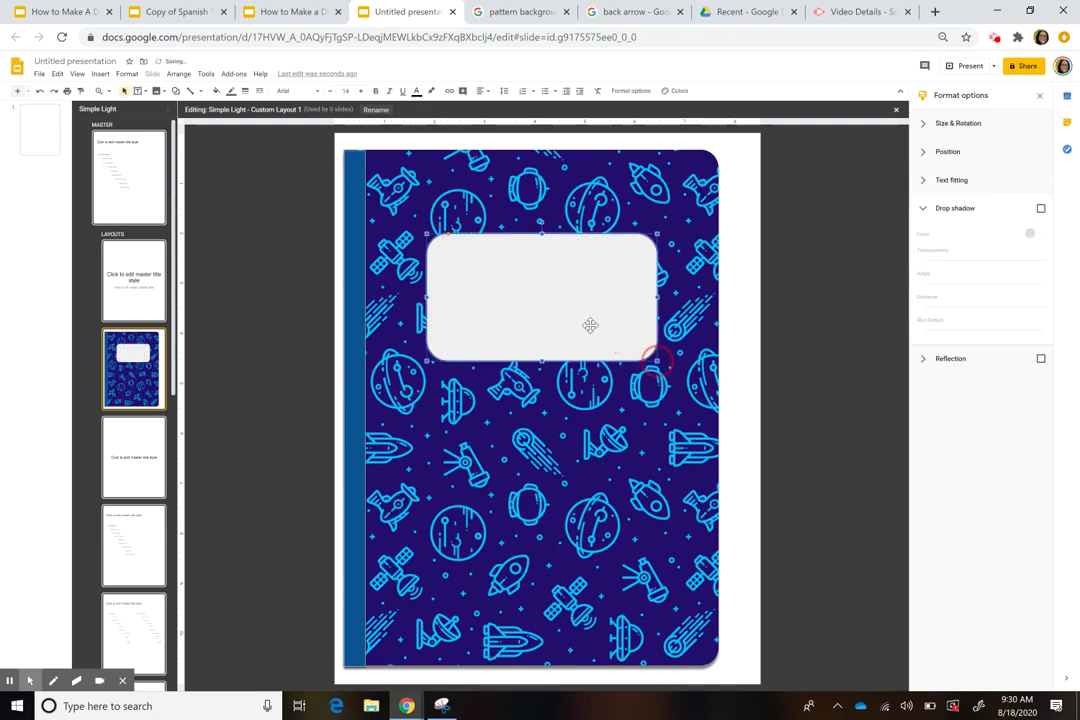
left_click(231, 91)
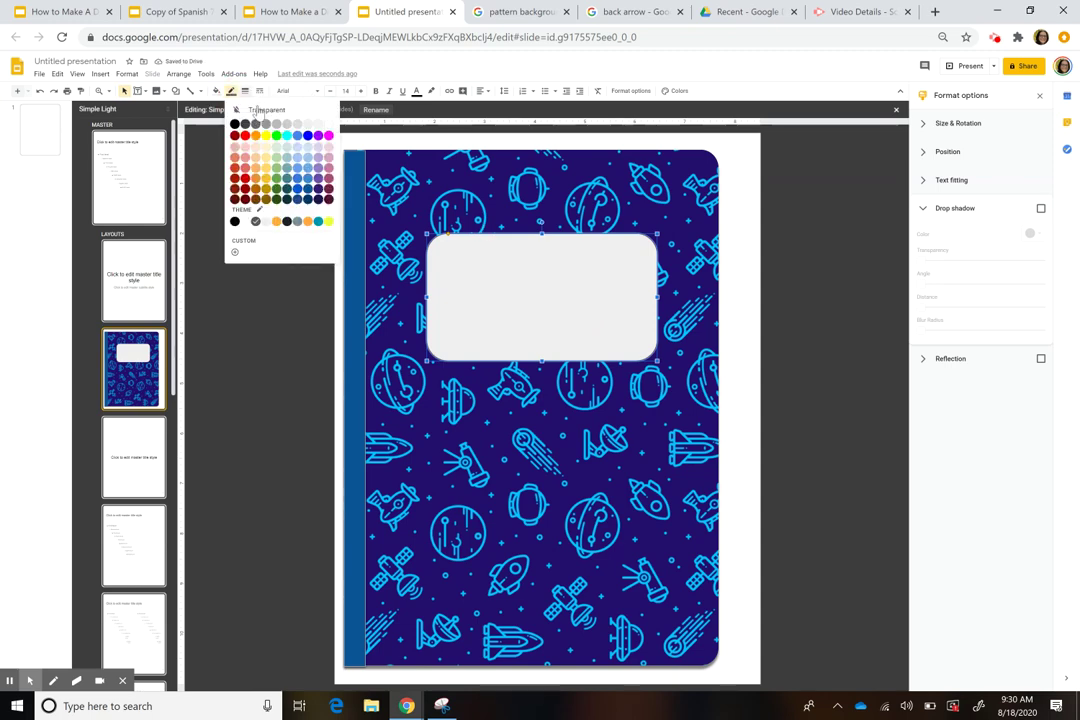
left_click(257, 108)
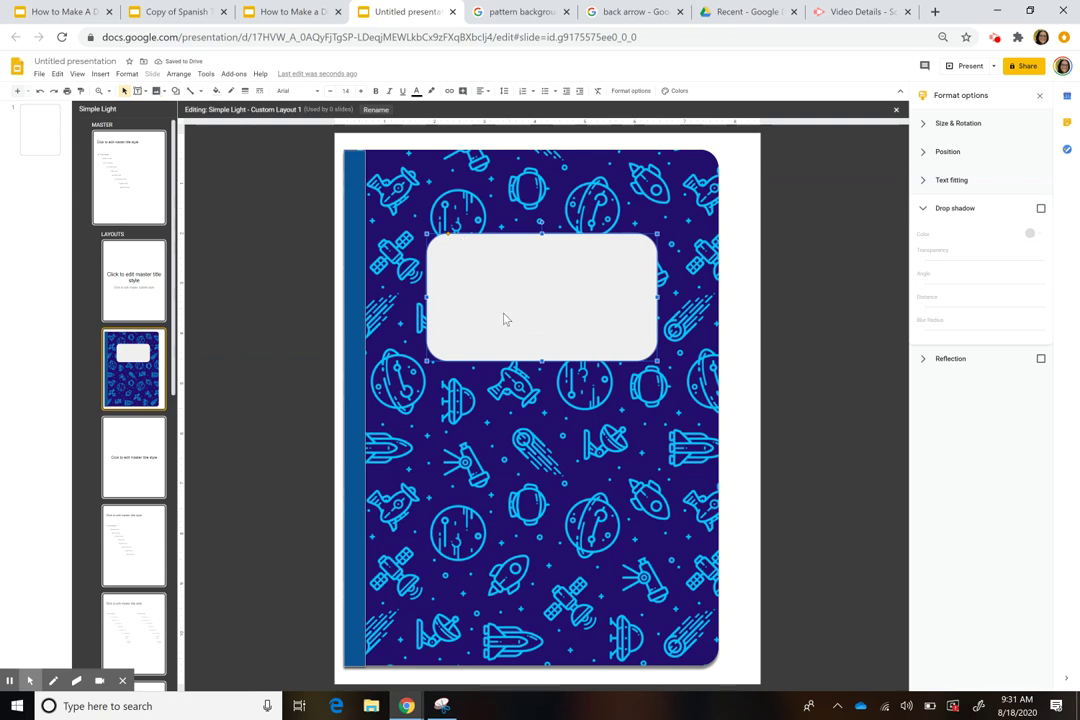
- Duplicate the rounded label and shrink the copy so it sits inside the original with an even margin
key("ctrl+d")
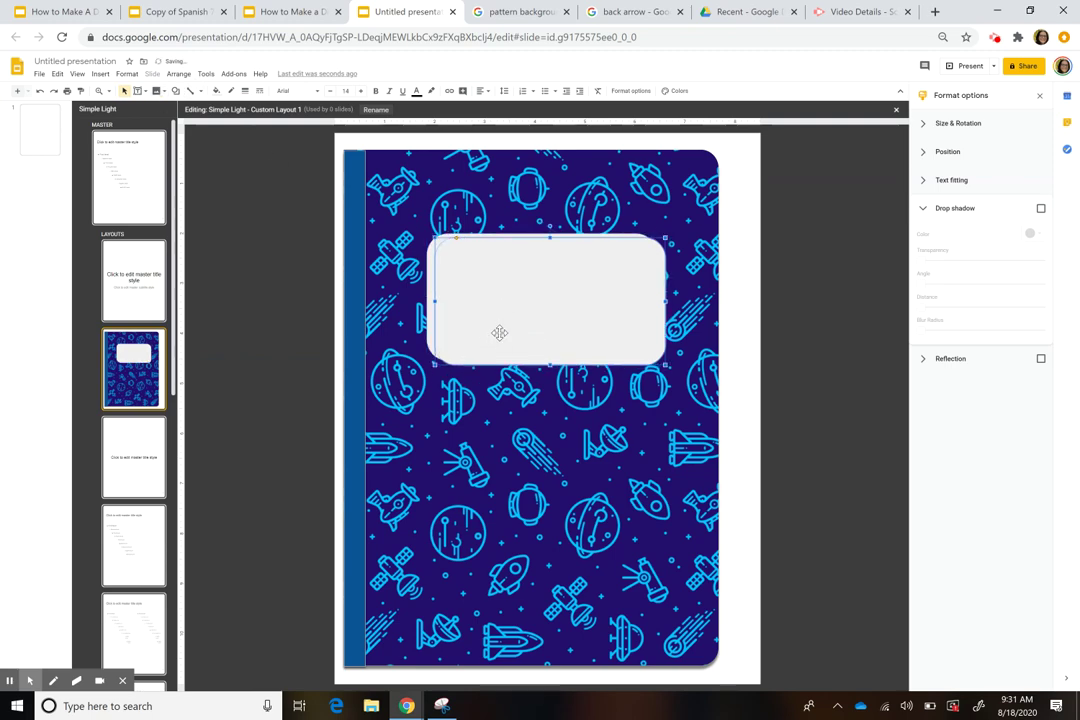
key("ctrl+z")
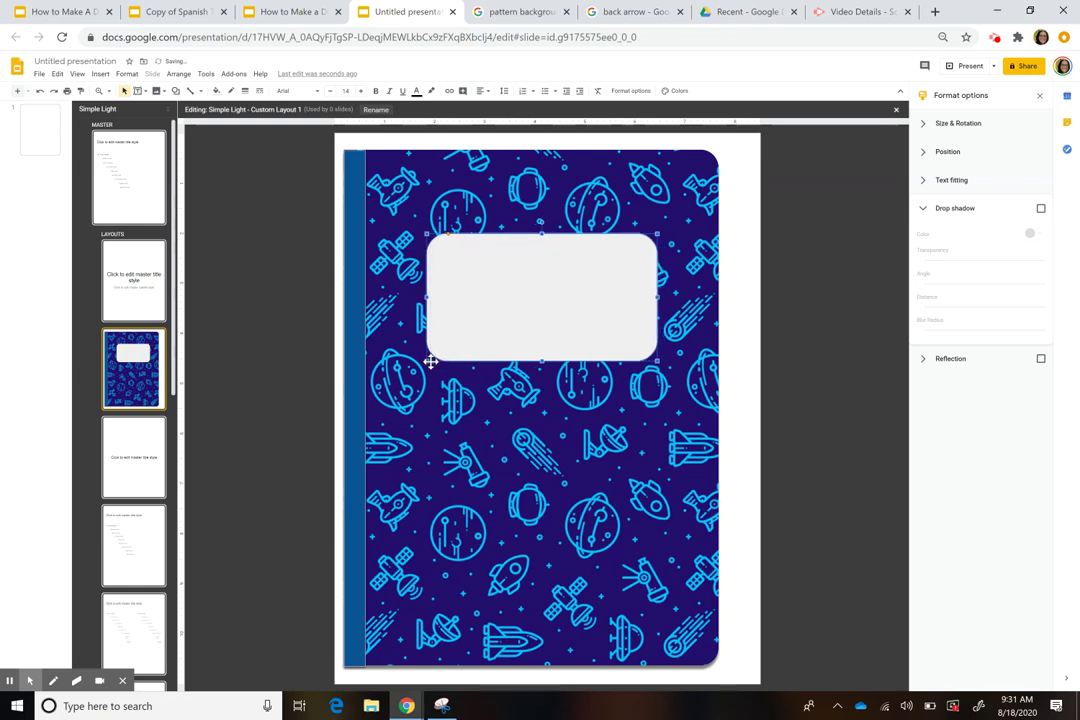
left_click_drag(428, 360, 446, 349)
mouse_move(655, 342)
left_mouse_down()
mouse_move(629, 347)
mouse_move(639, 348)
left_mouse_up()
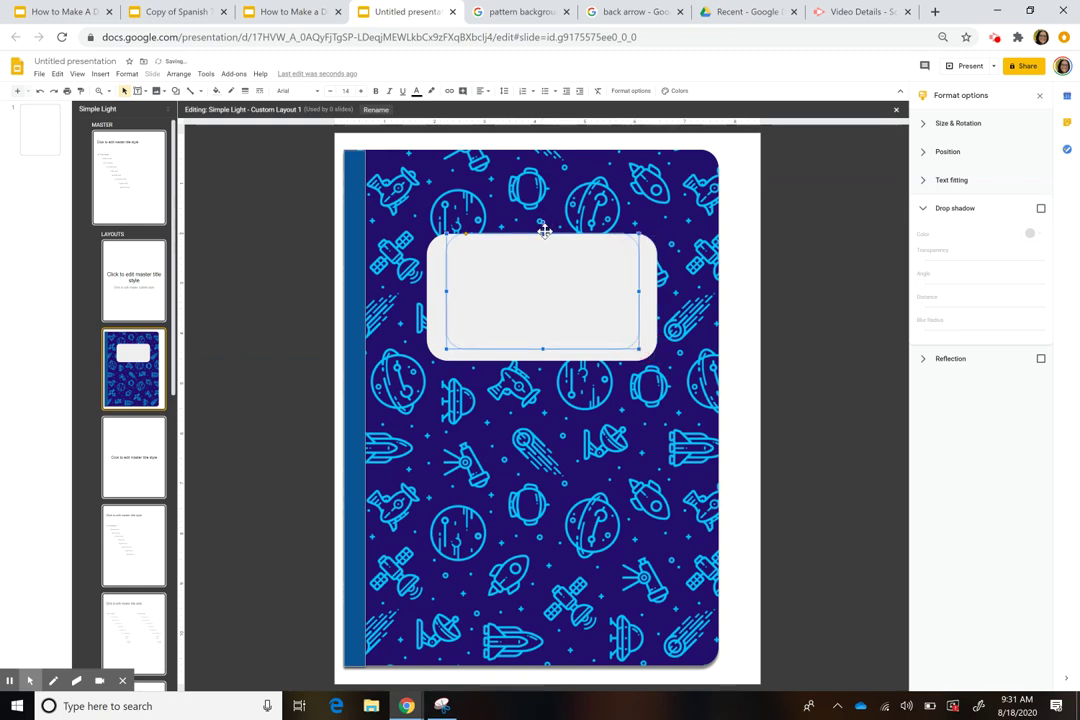
left_click_drag(543, 238, 543, 240)
left_click_drag(444, 295, 439, 295)
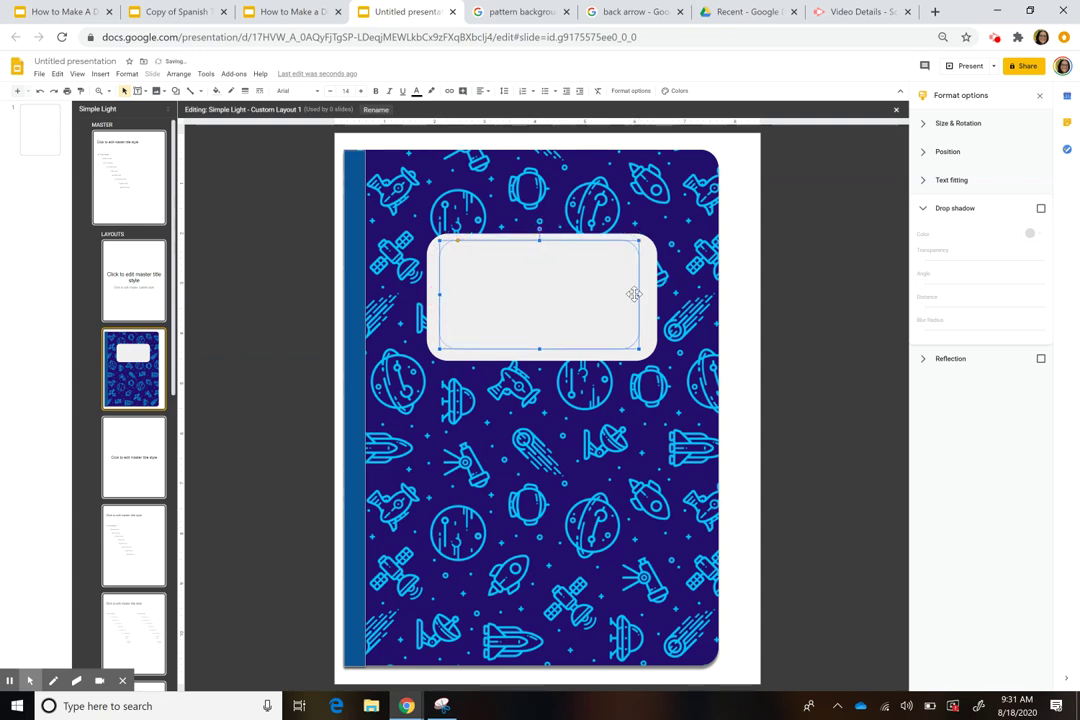
left_click_drag(637, 295, 644, 299)
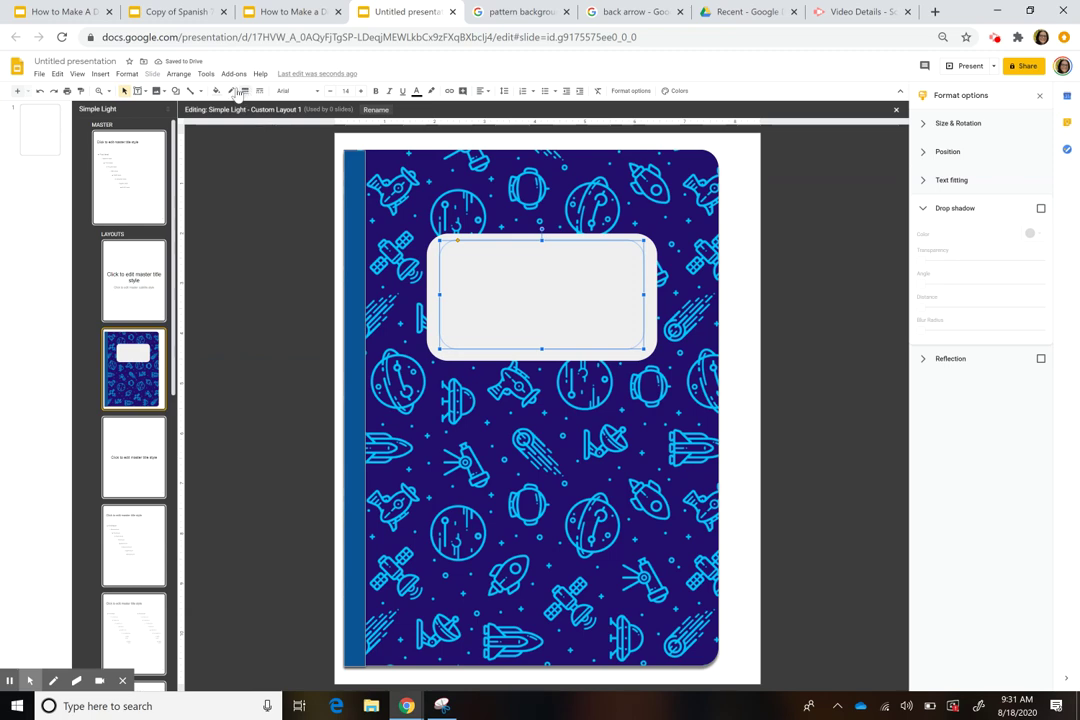
- Give the inner rounded rectangle a black border with a 3px weight
left_click(234, 93)
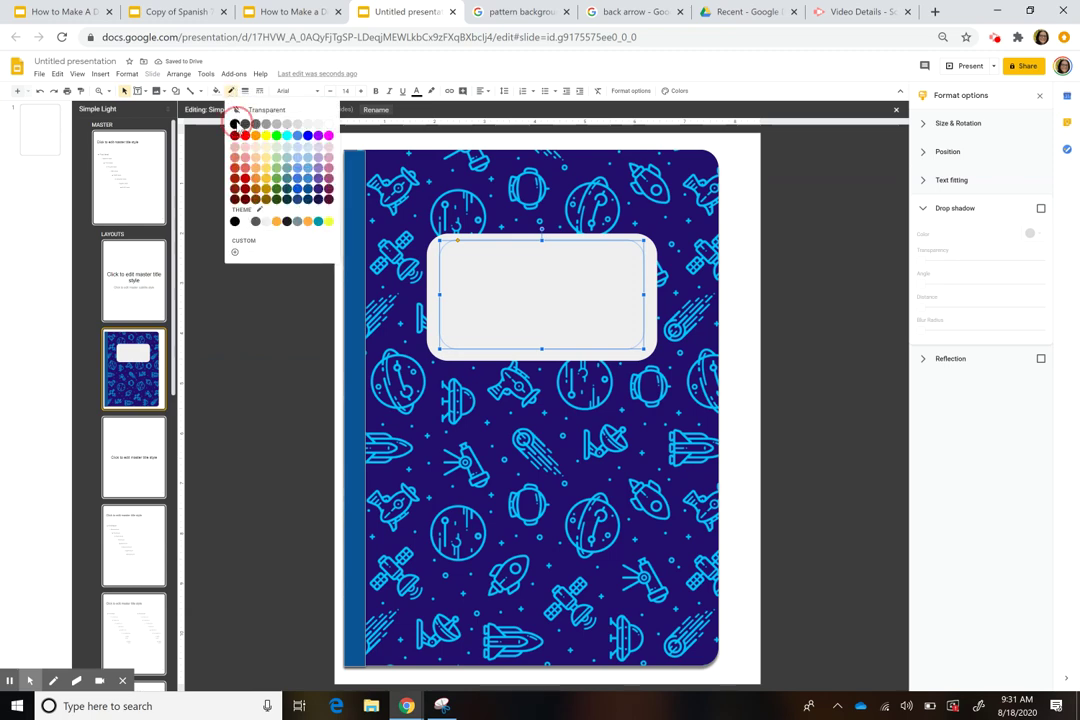
left_click(234, 121)
left_click(245, 93)
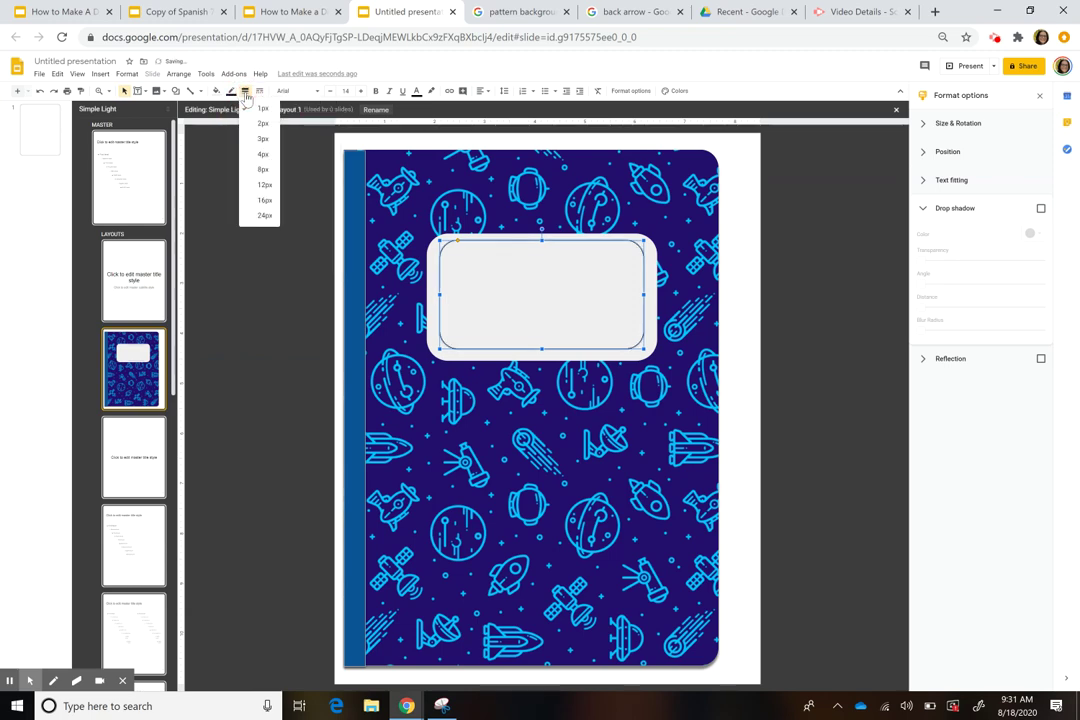
left_click(265, 125)
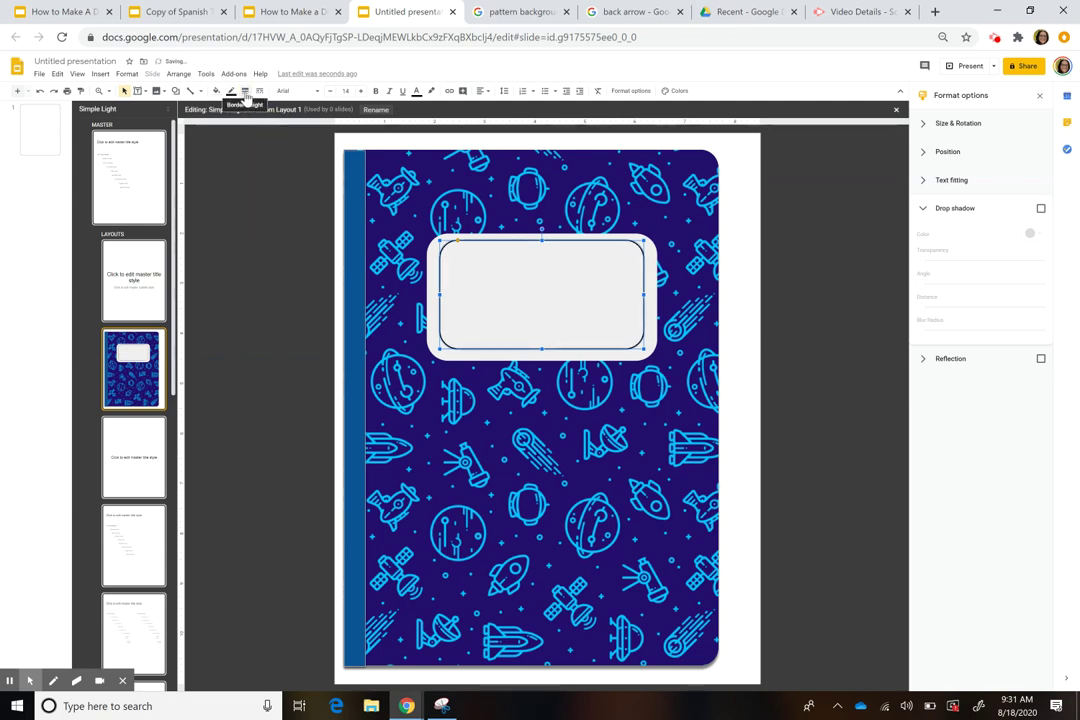
left_click(244, 91)
left_click(261, 136)
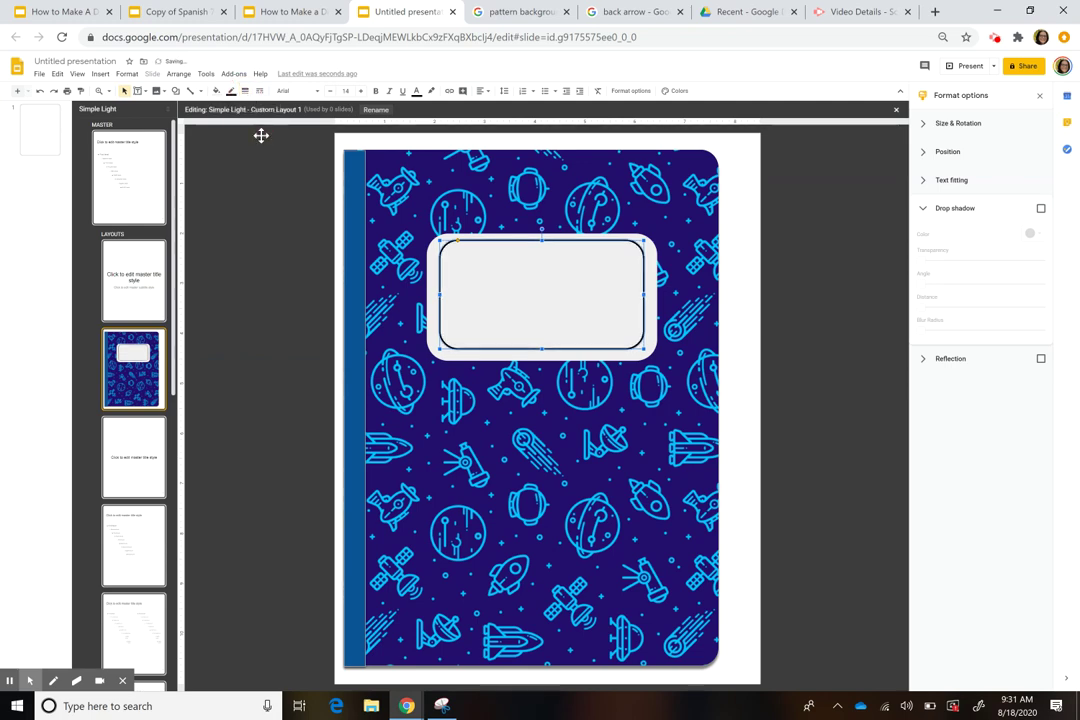
- Nudge the inner rounded rectangle down and extend the outer label's lower edge slightly to even out the margins
left_click(564, 431)
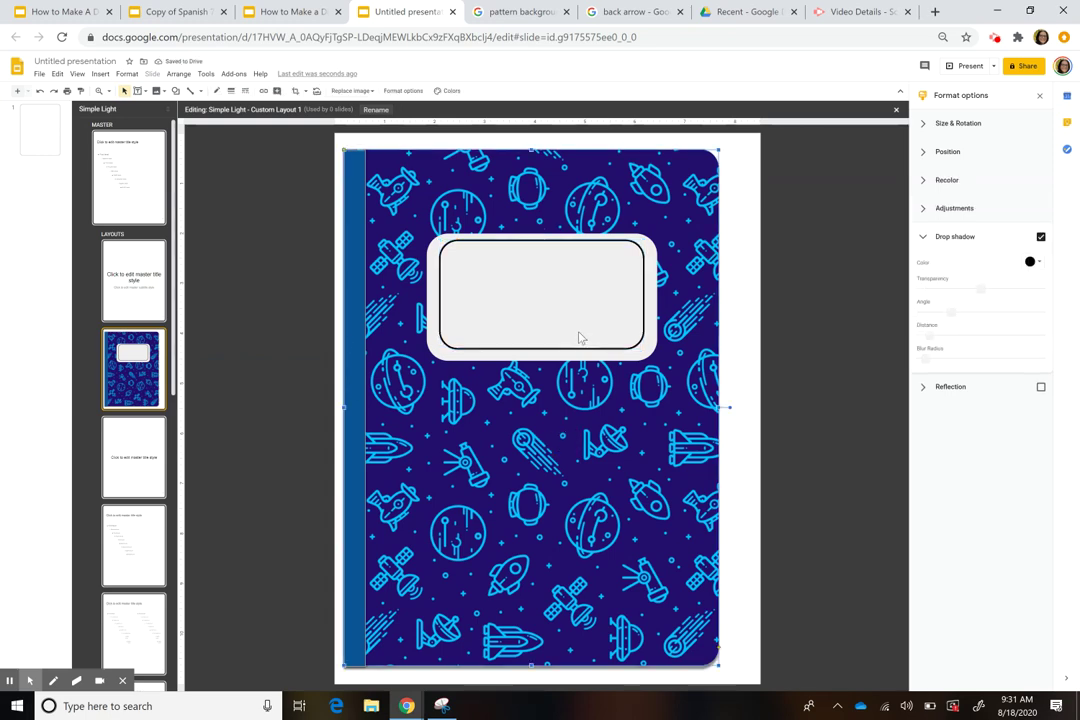
left_click(580, 337)
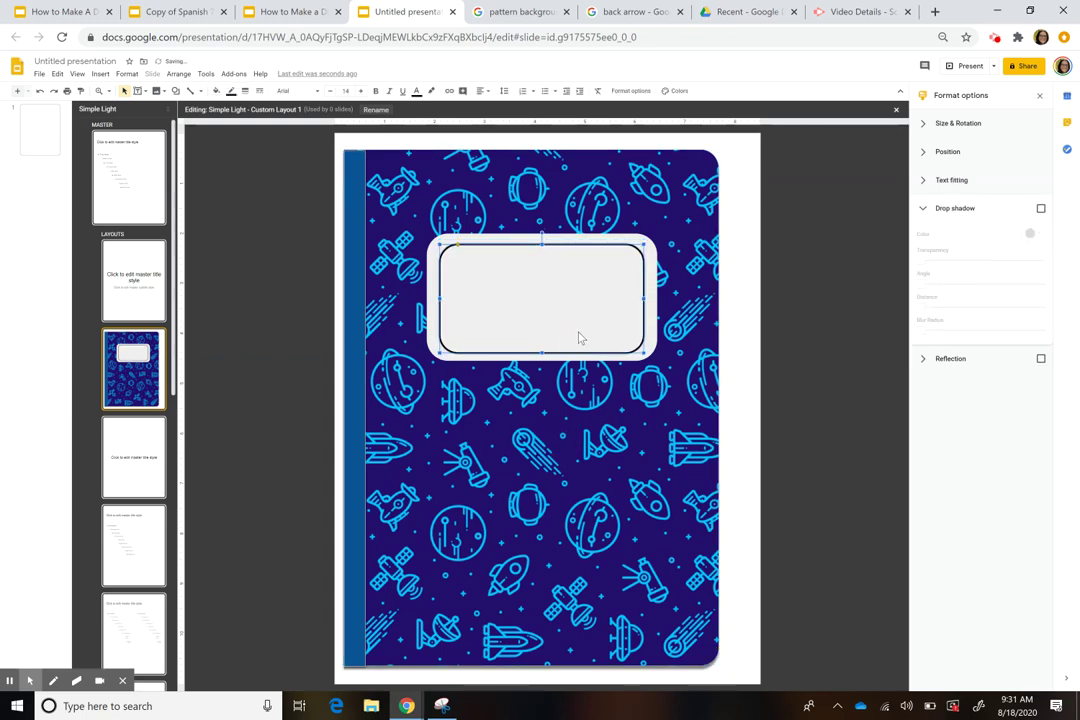
left_click(655, 343)
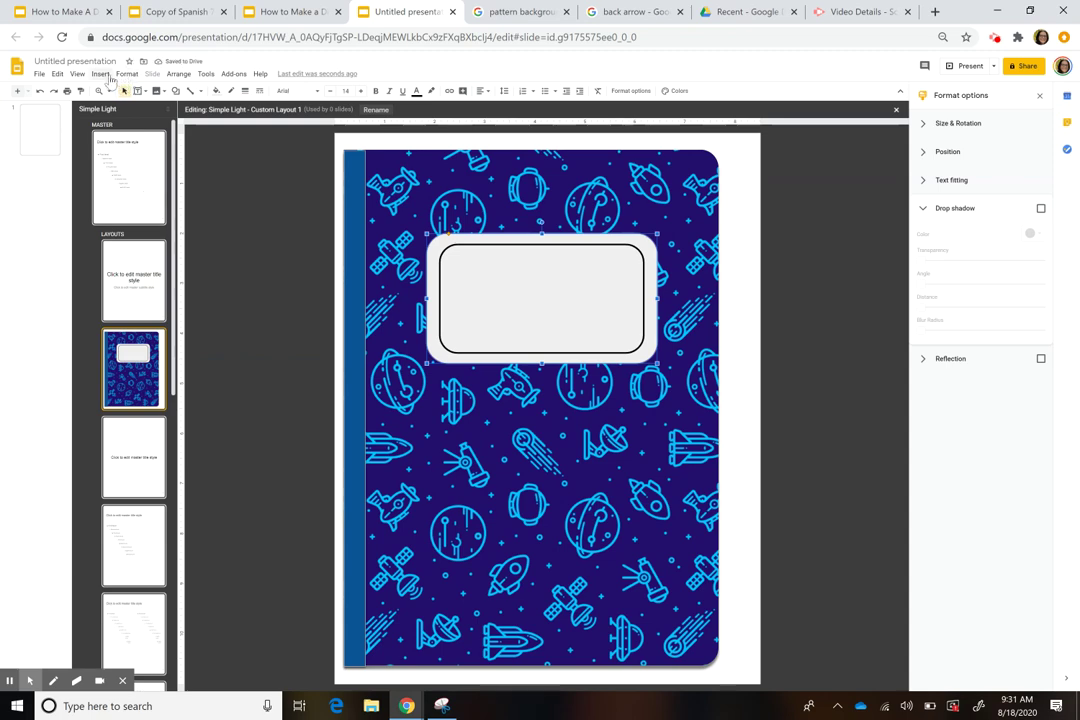
- Insert a text box inside the label's black frame with the text "Spanish Notebook"
left_click(104, 75)
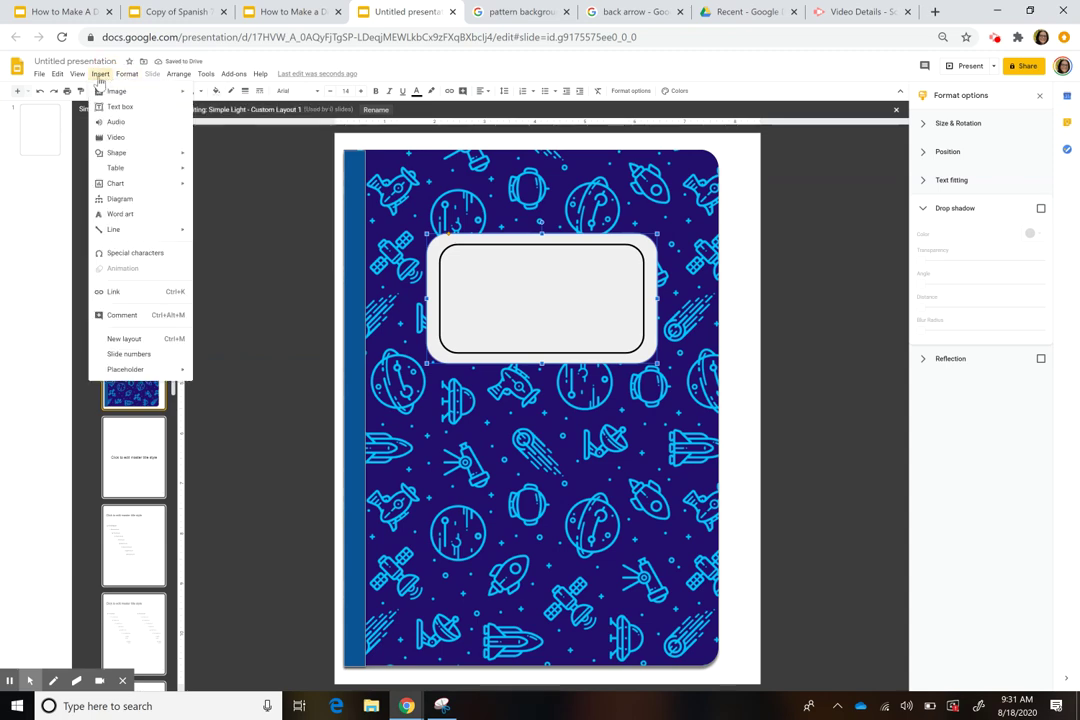
left_click(116, 106)
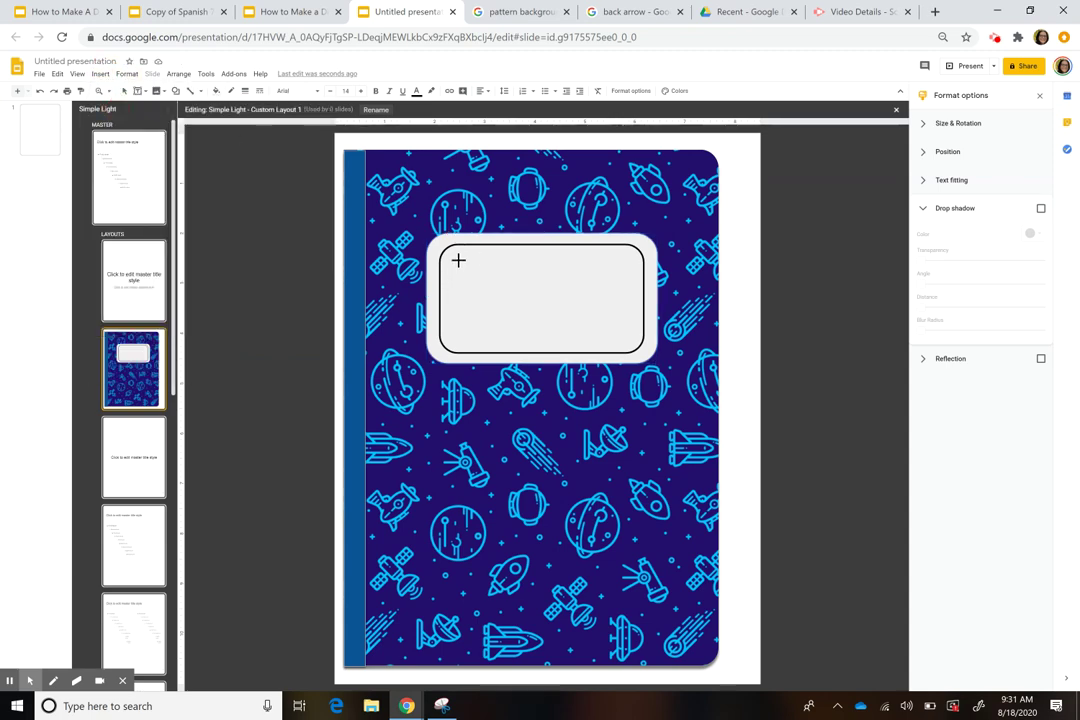
left_click_drag(458, 260, 621, 336)
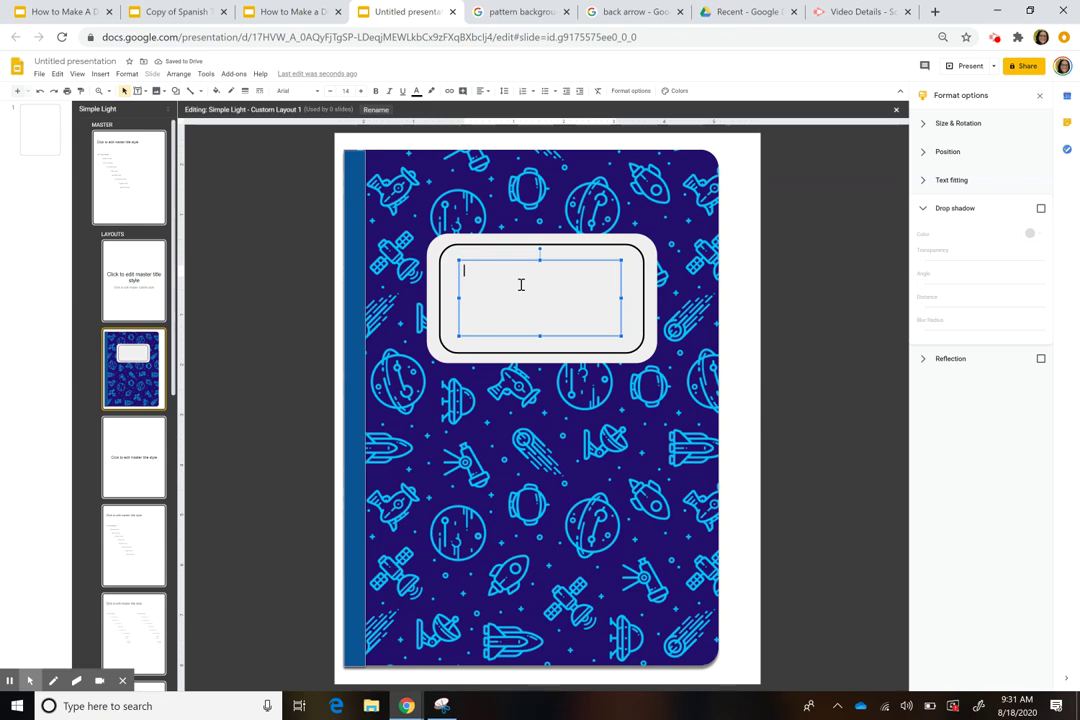
type("Spanish Notebook")
- Center the "Spanish Notebook" text and set its font to Alfa Slab One
left_click(483, 92)
left_click(496, 107)
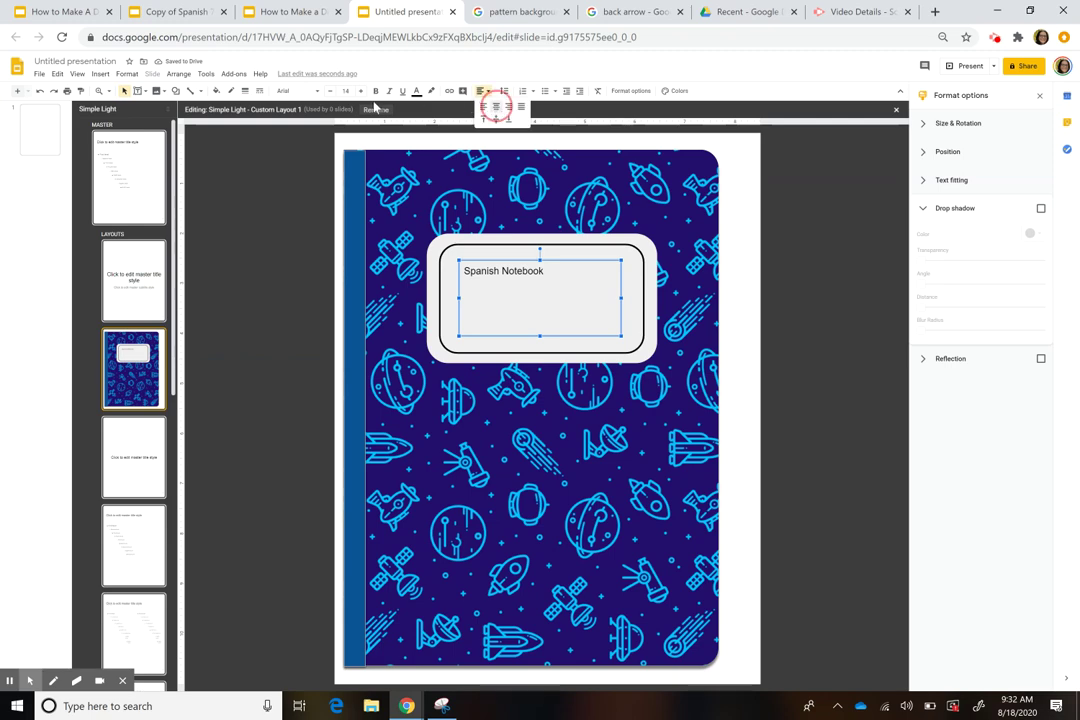
left_click(315, 92)
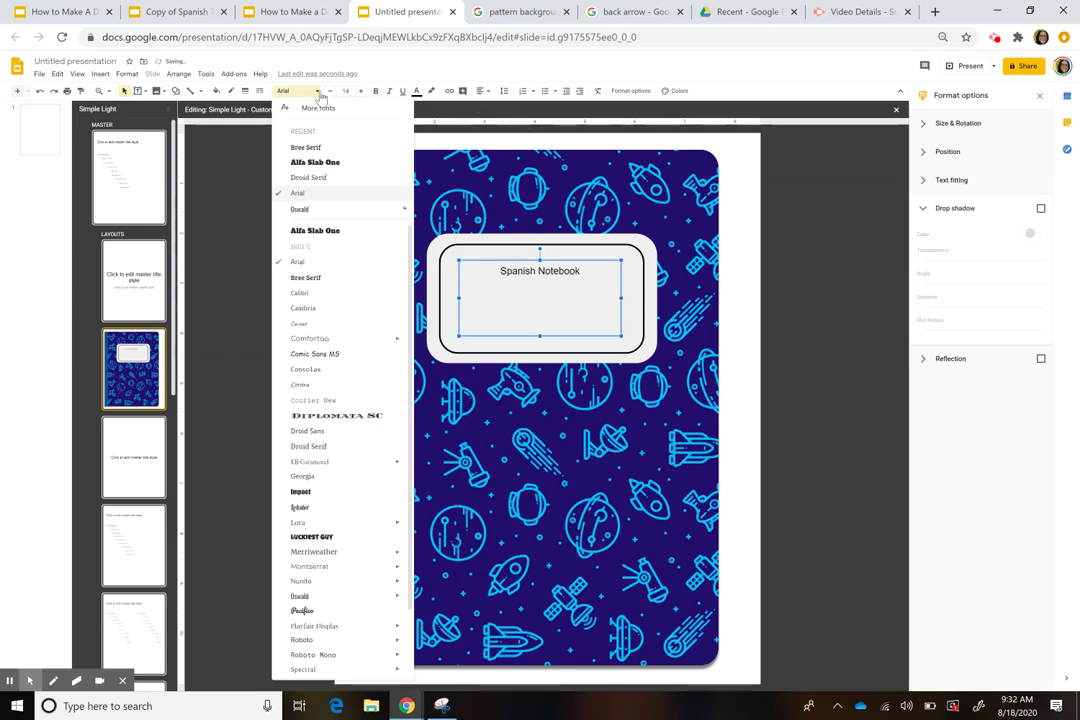
left_click(331, 233)
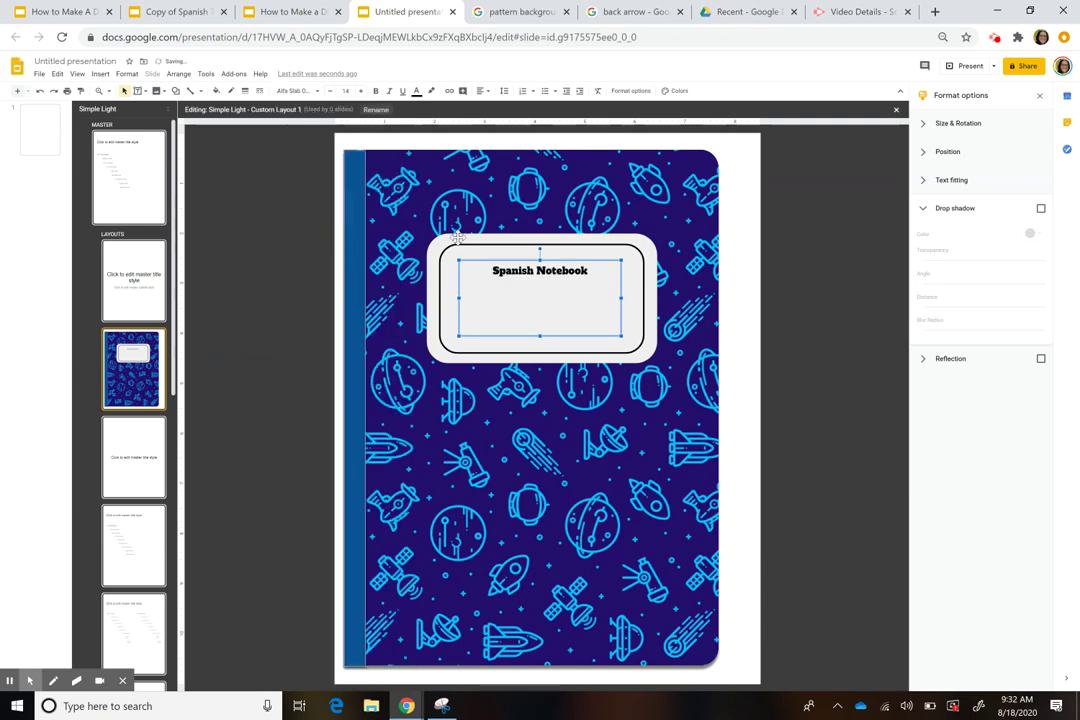
- Increase the "Spanish Notebook" title text to size 18
left_click(361, 91)
left_click(361, 91)
left_click(361, 91)
left_click(361, 91)
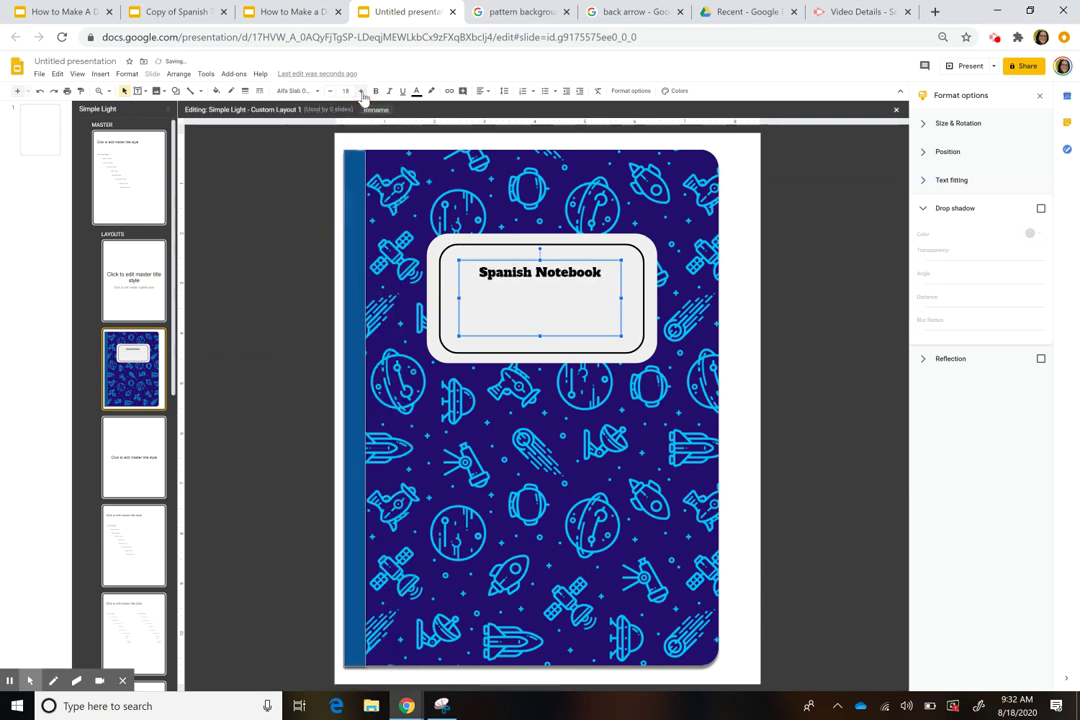
left_click(633, 327)
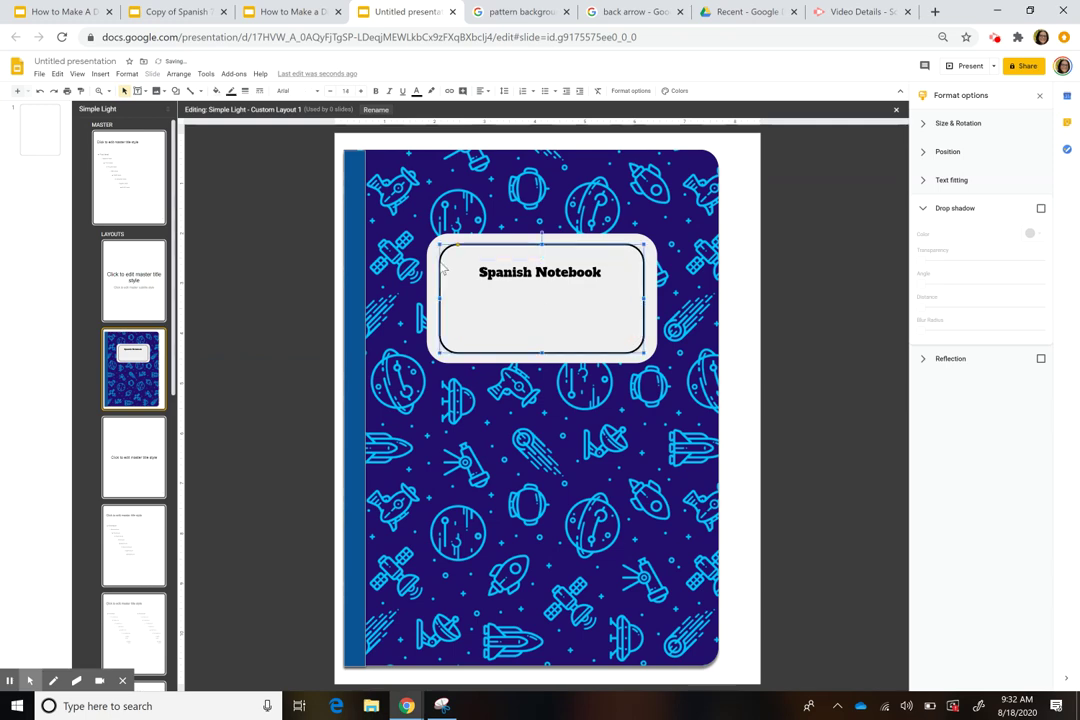
- Insert a text box below the title reading "Nombre:" followed by an underscore blank line, and widen the box slightly
left_click(100, 74)
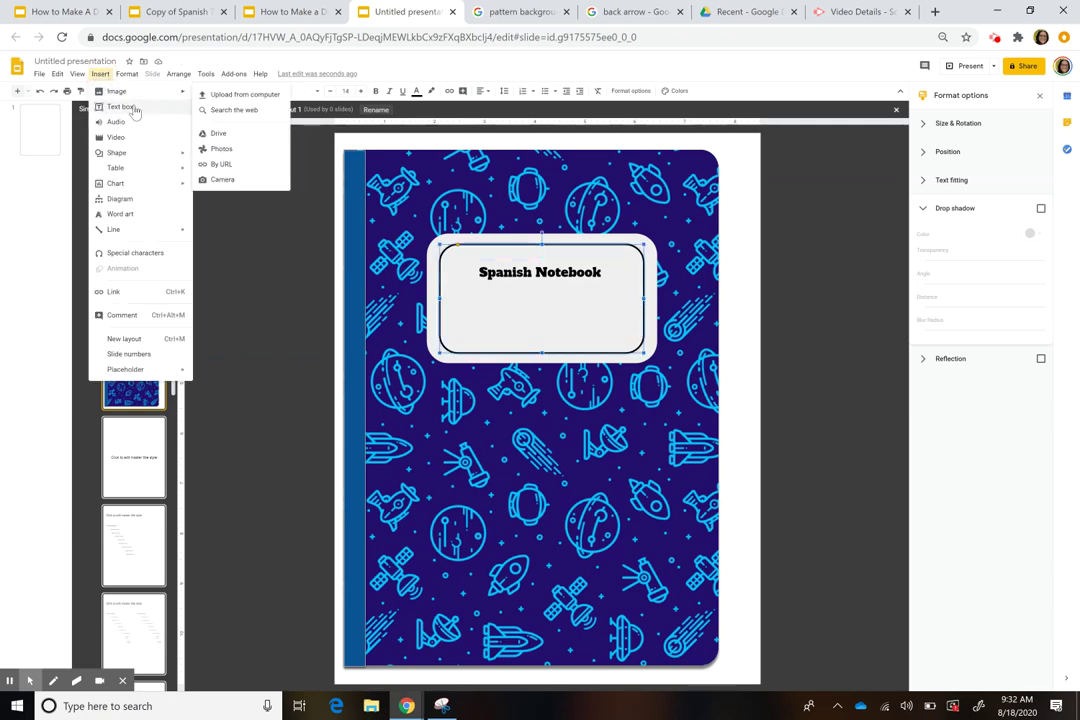
left_click(137, 106)
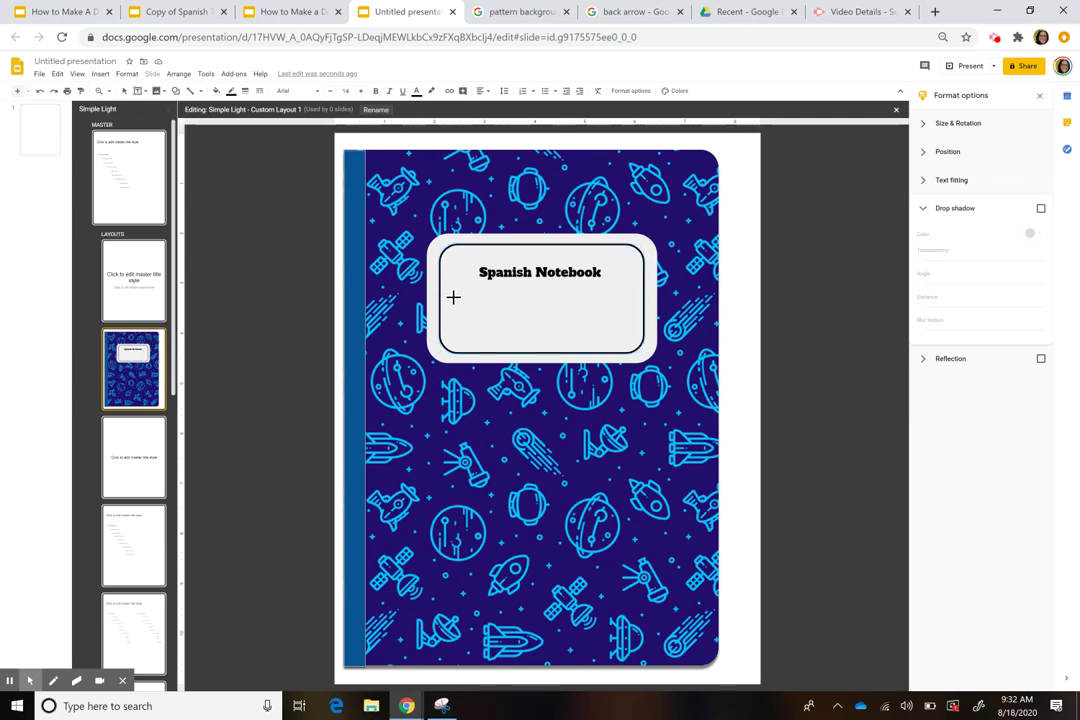
left_click_drag(453, 297, 622, 319)
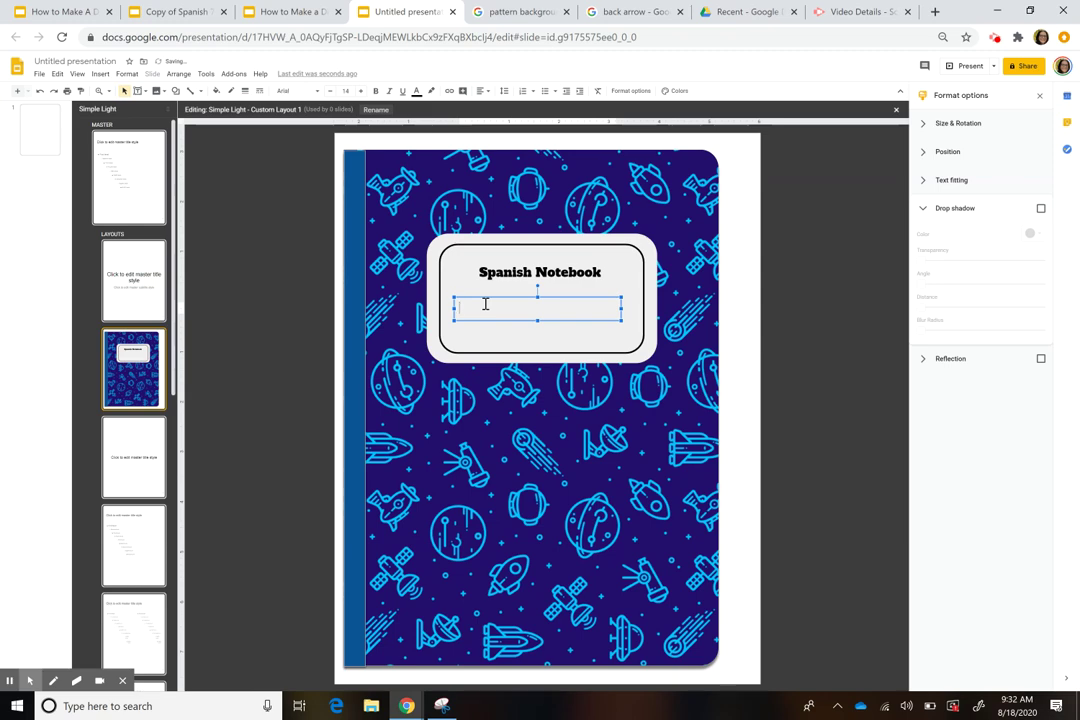
type("Np")
type("mb")
type("re")
type(":")
type("_")
type("________________")
key("BackSpace")
key("BackSpace")
left_click(621, 308)
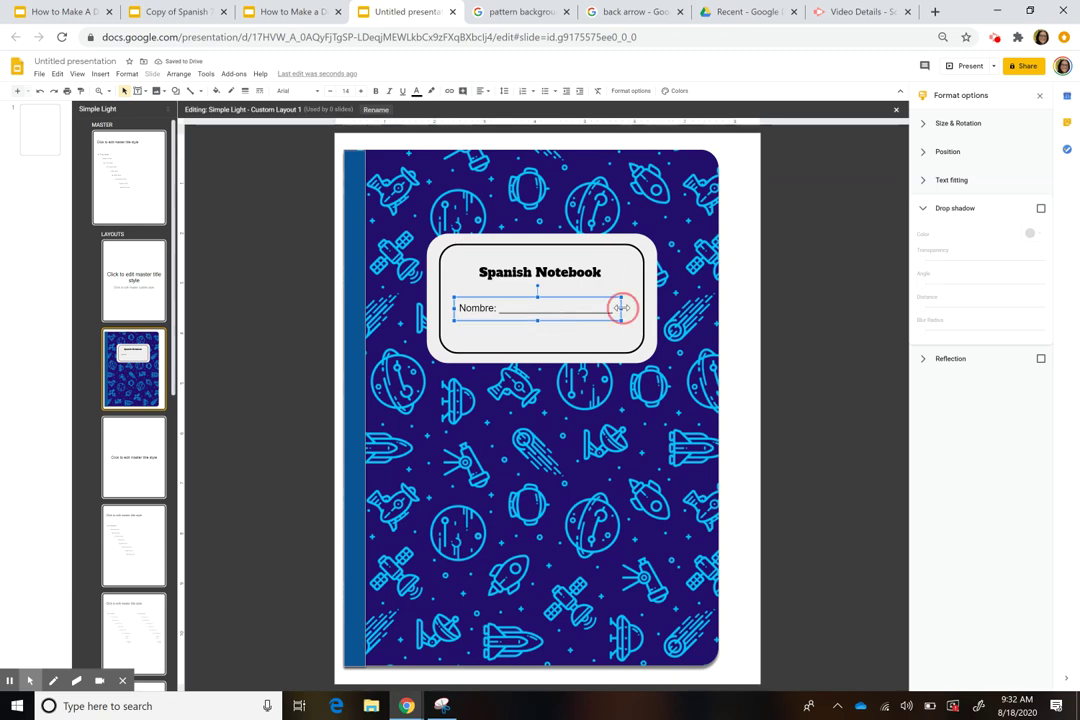
left_click_drag(621, 308, 625, 308)
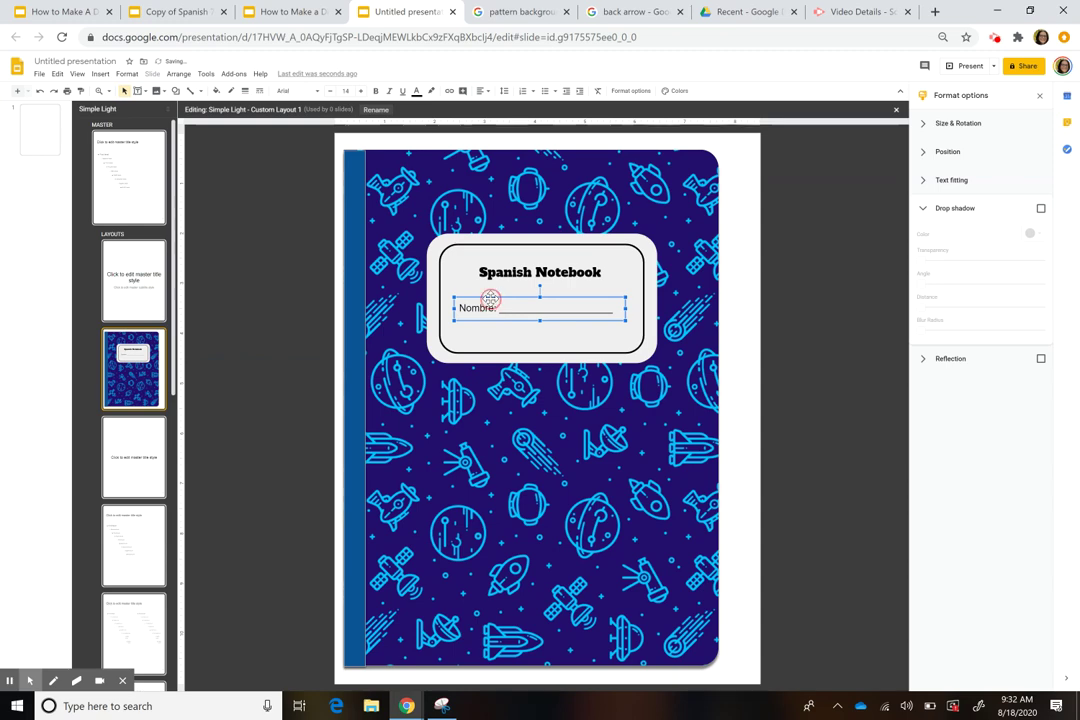
- Format the "Nombre:" line in bold Bree Serif at size 16 and nudge its text box slightly left within the frame
left_click(296, 91)
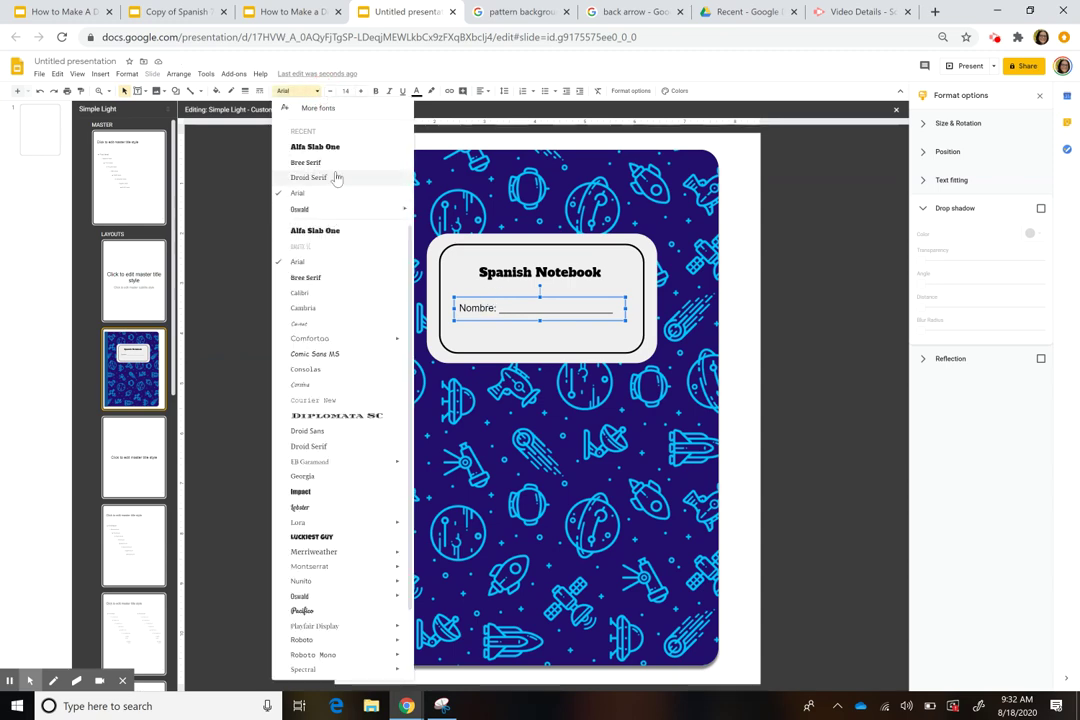
left_click(306, 162)
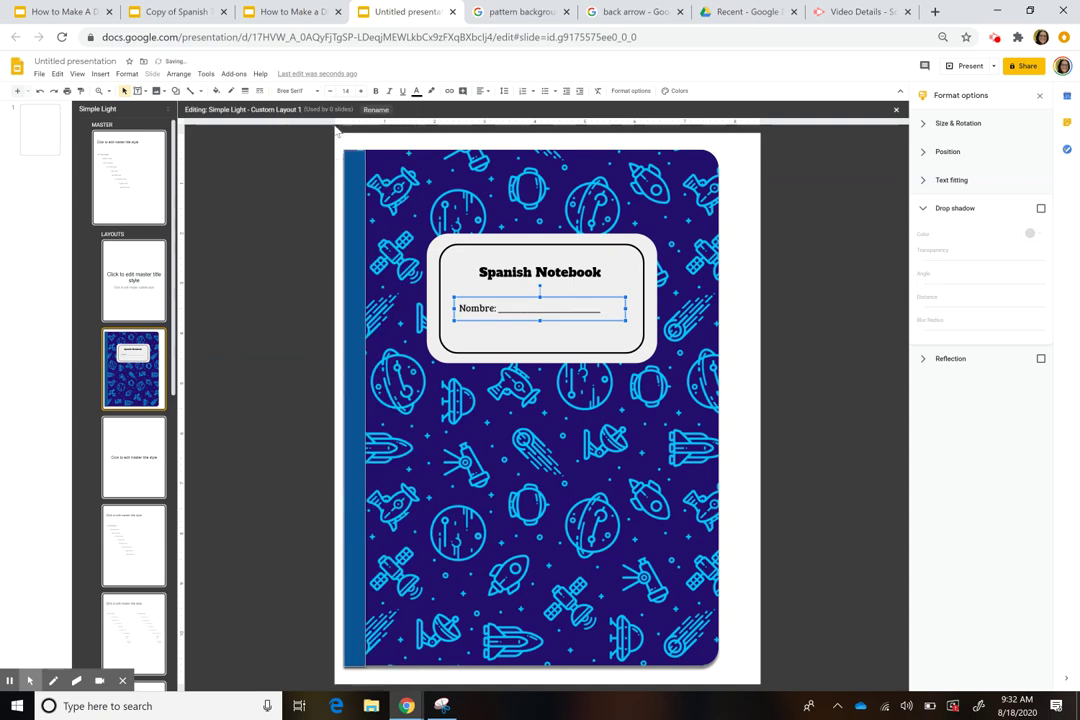
left_click(376, 91)
left_click(361, 91)
left_click(361, 91)
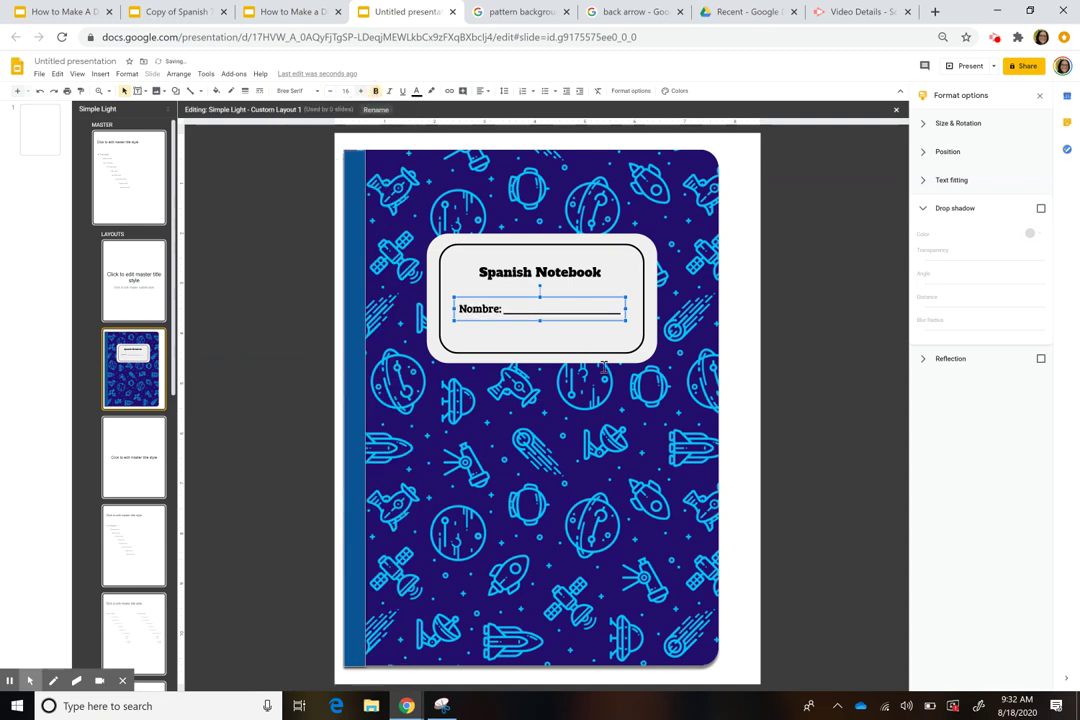
left_click_drag(447, 310, 445, 310)
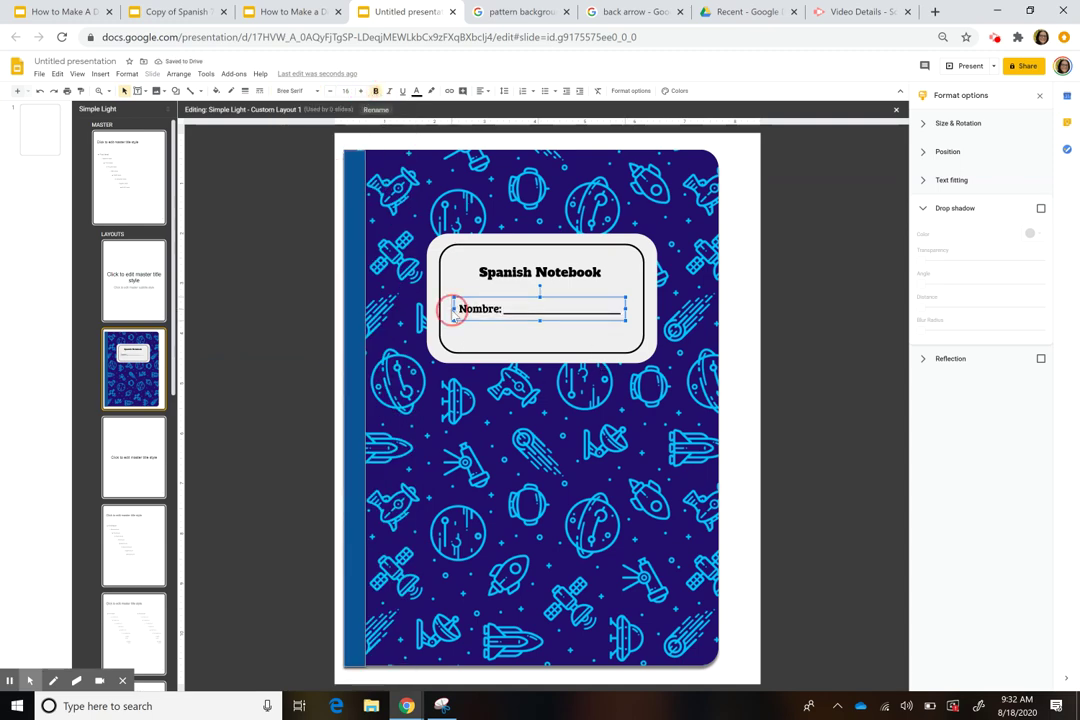
left_click(551, 333)
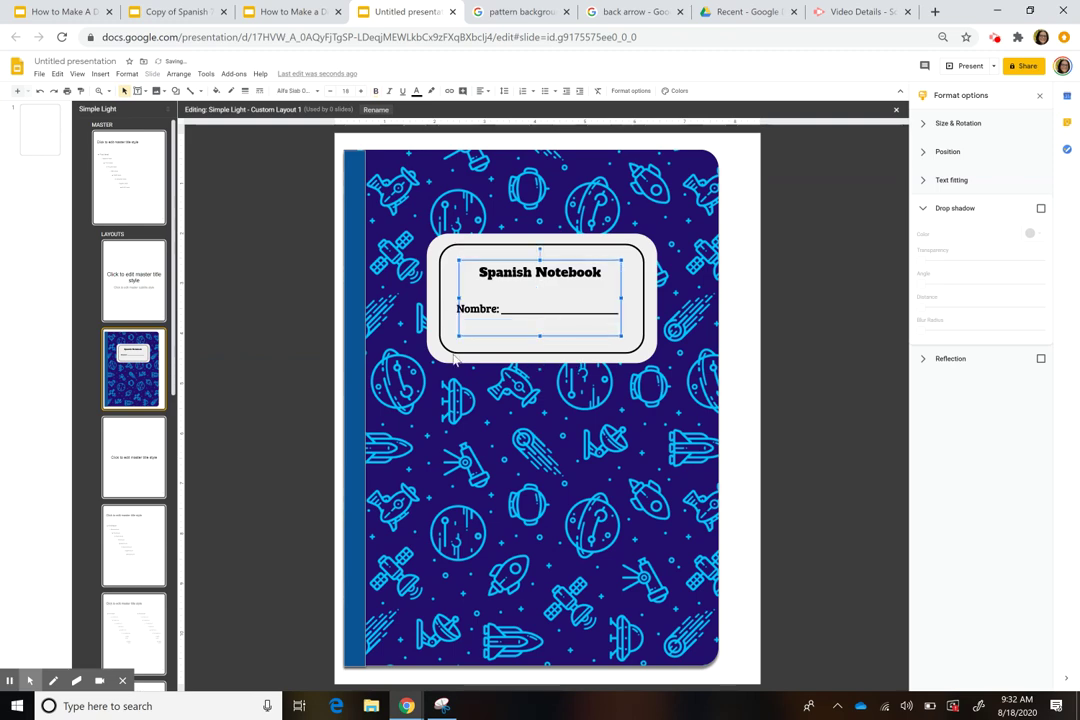
left_click(513, 344)
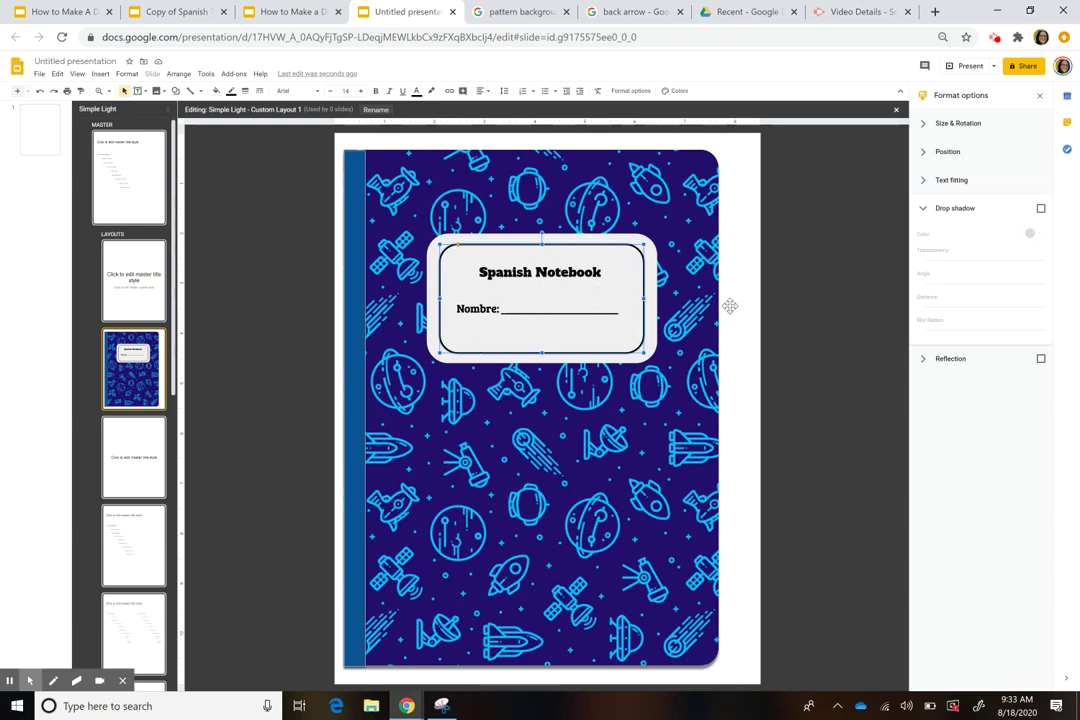
left_click(750, 407)
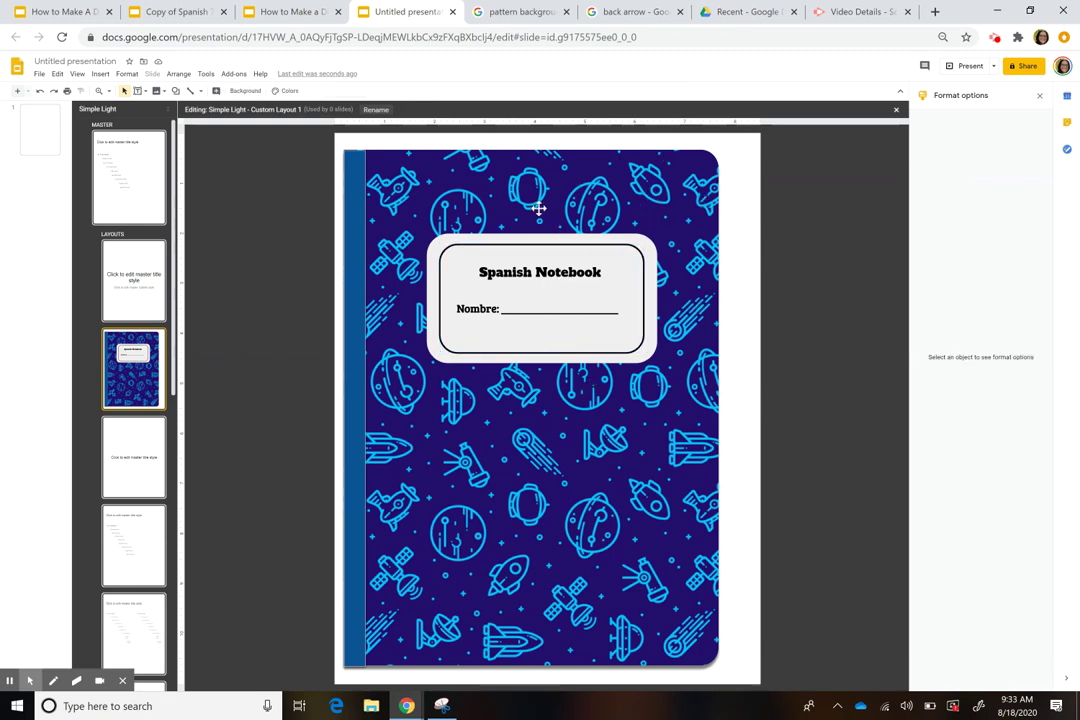
- Draw a tall, narrow rounded rectangle as a tab against the cover's right edge, near the top
left_click(101, 74)
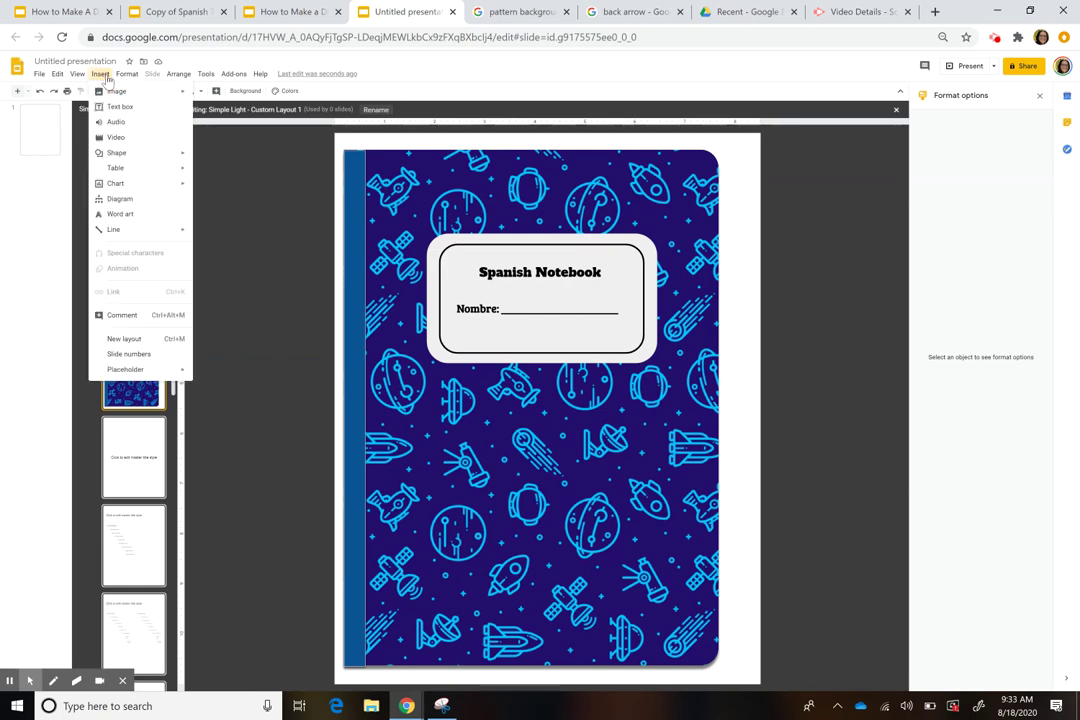
mouse_move(127, 153)
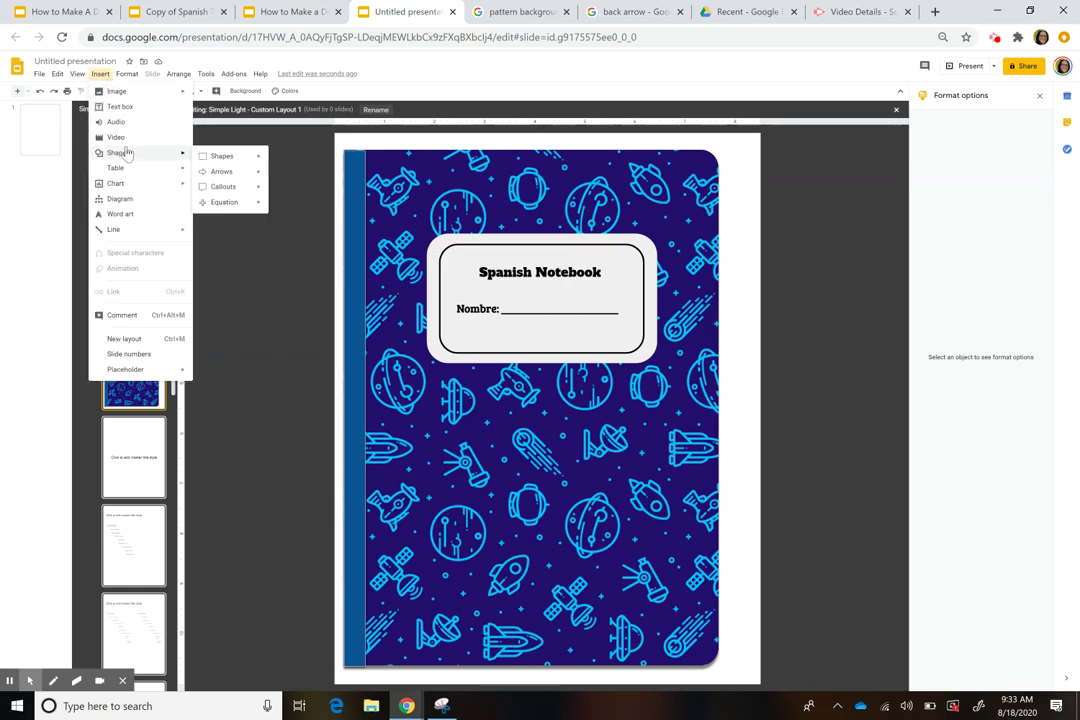
mouse_move(232, 158)
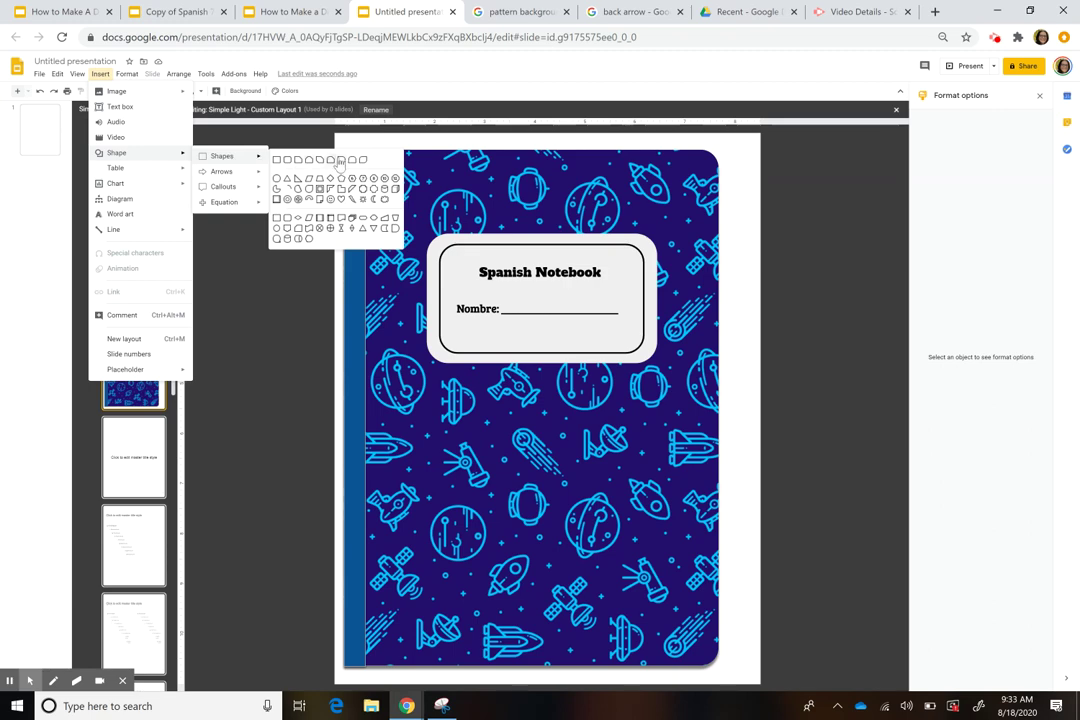
left_click(288, 161)
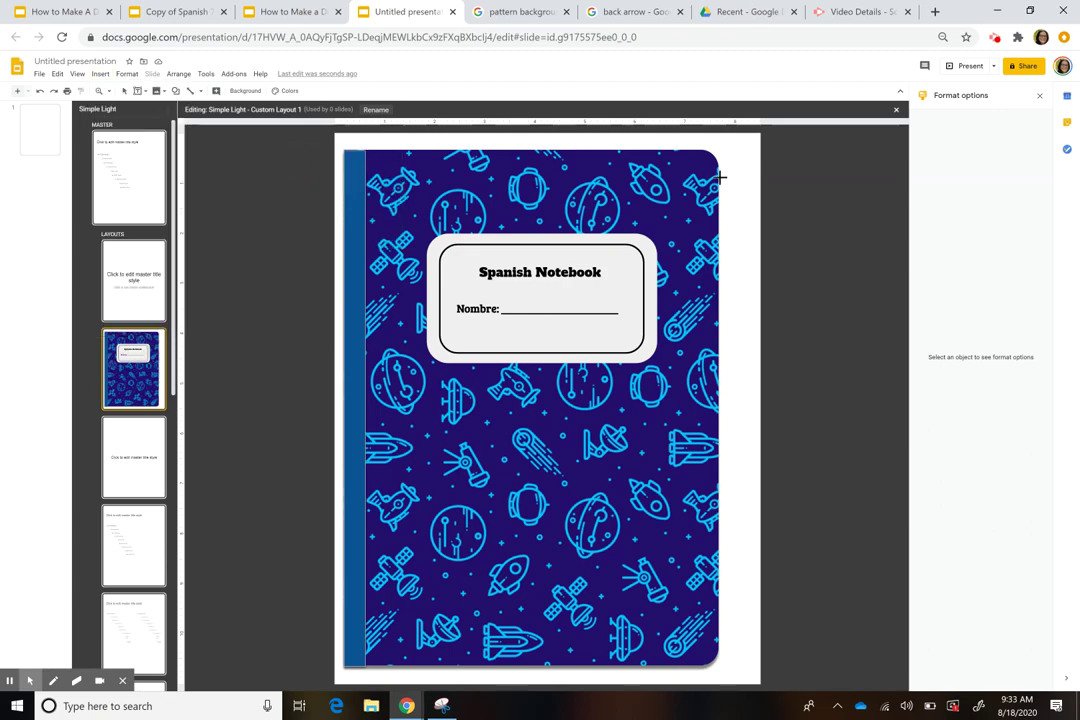
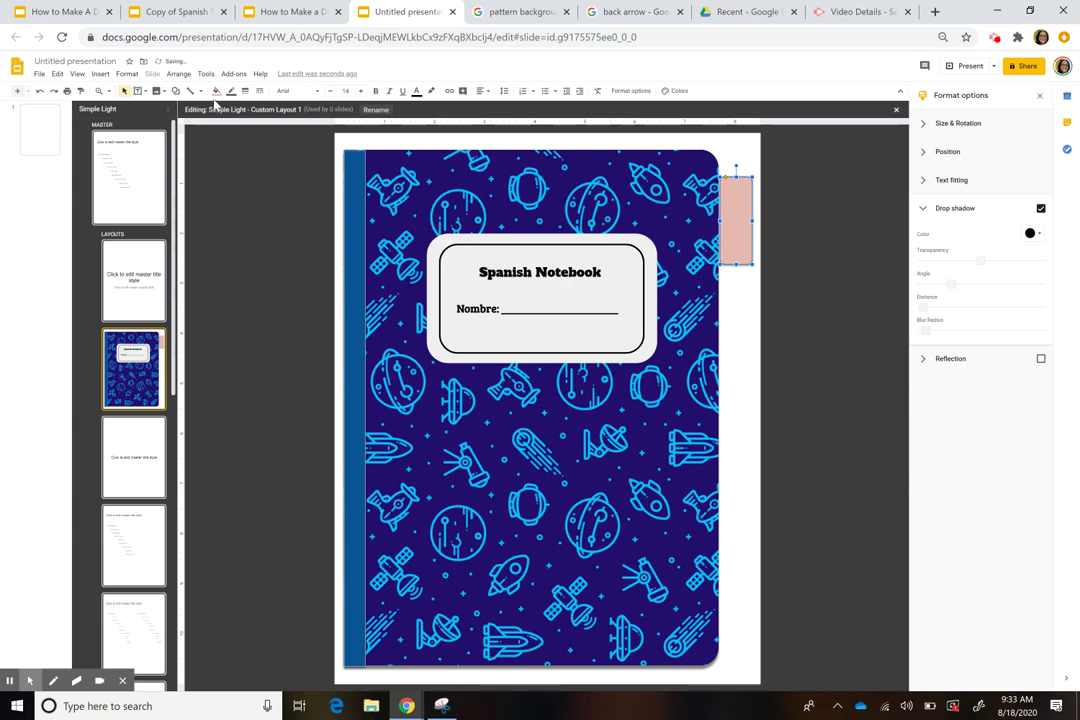
- Fill the tab with a slightly darker light red and make its border transparent
left_click(216, 92)
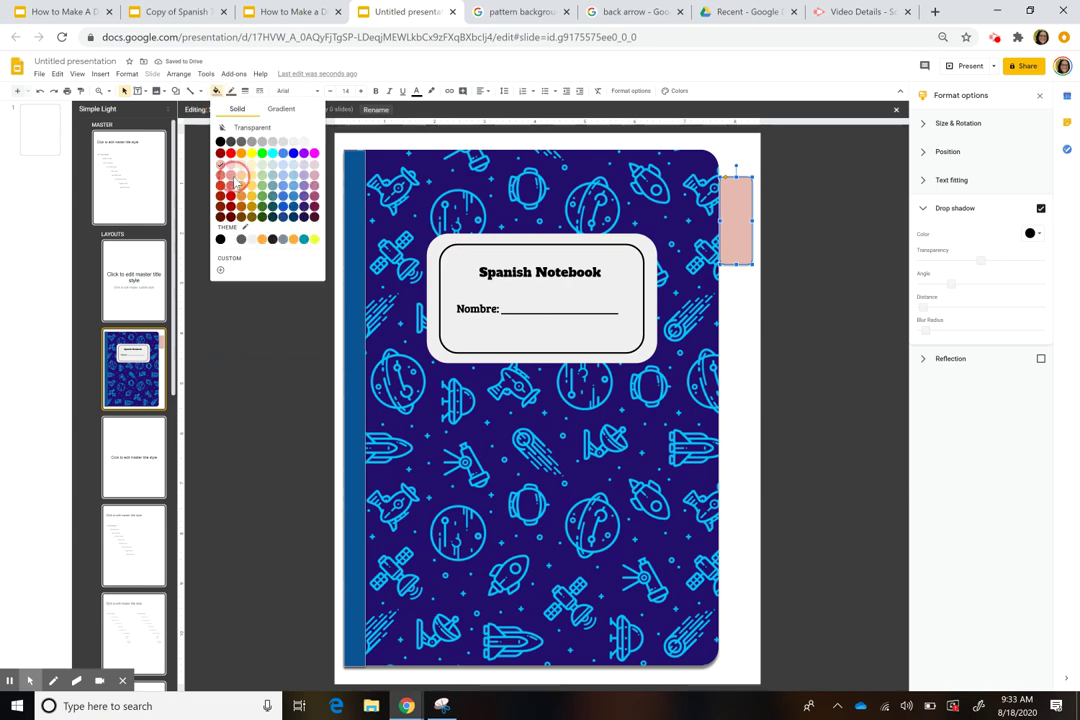
left_click(230, 177)
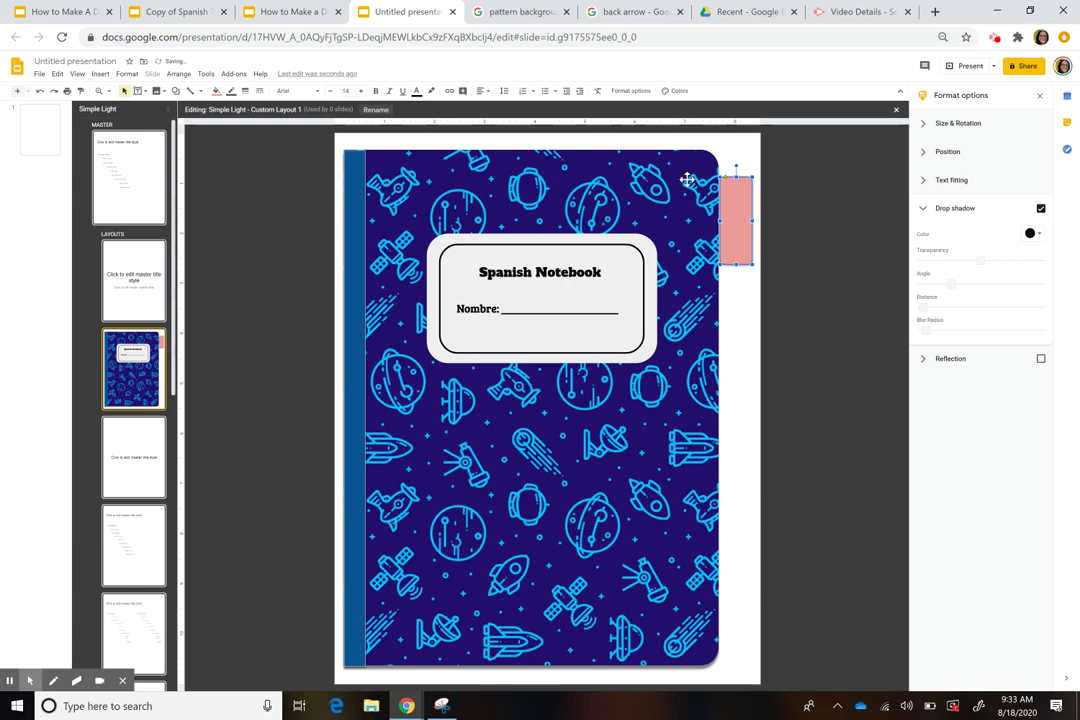
left_click(231, 91)
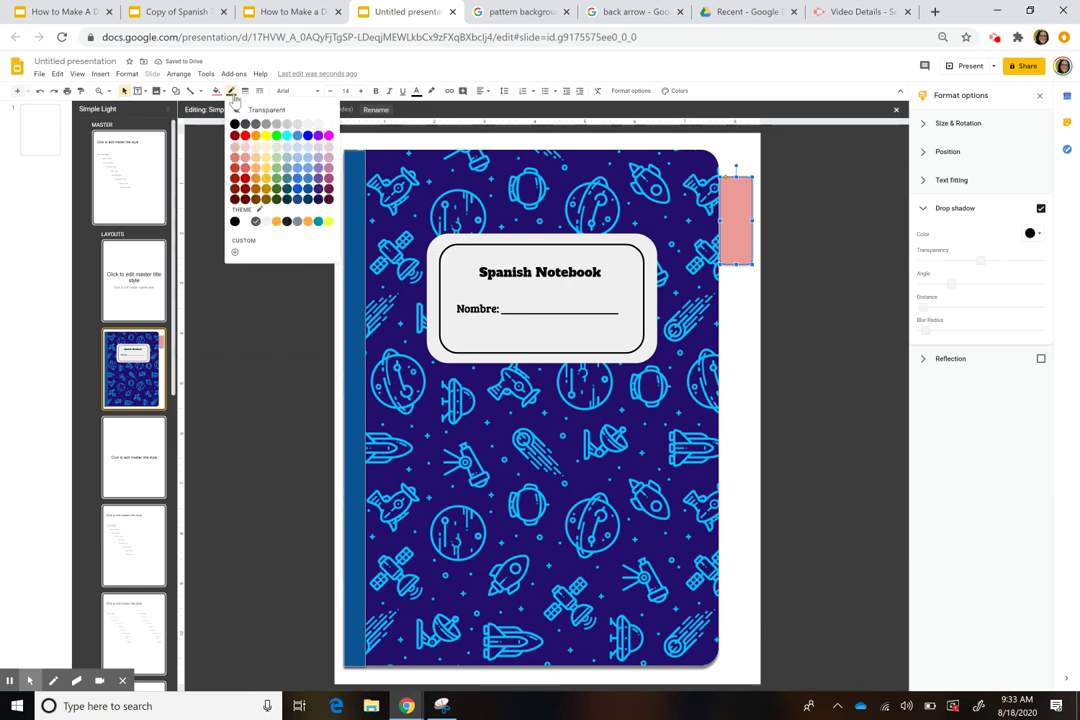
left_click(268, 110)
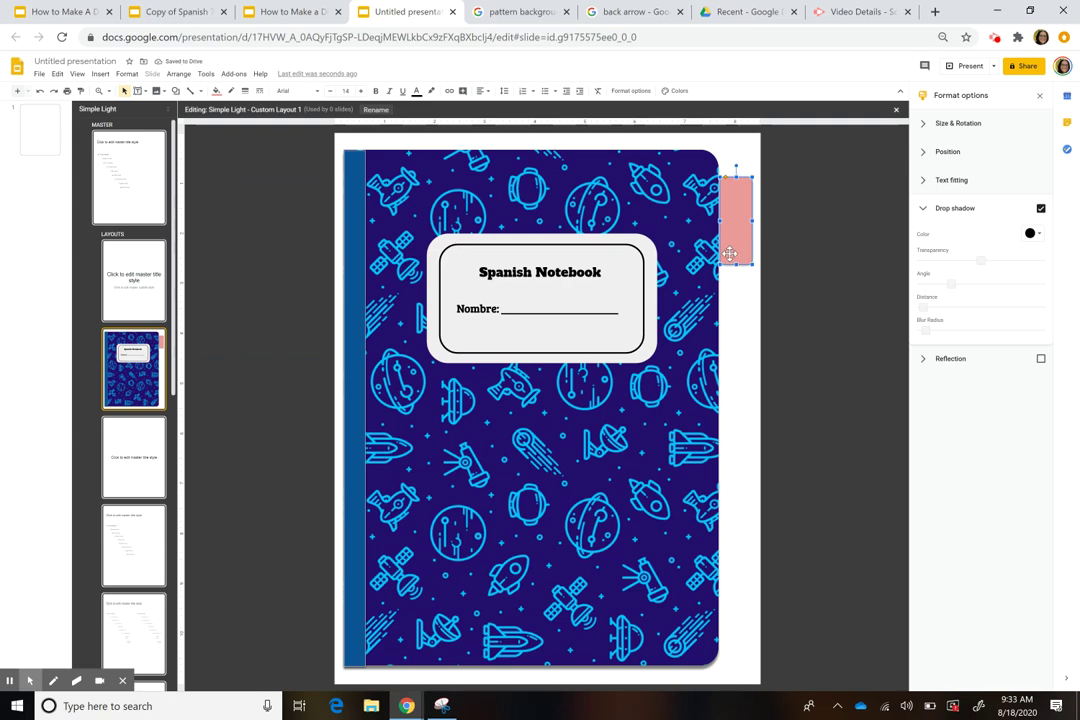
- Send the tab behind the cover and shift it left so its inner edge tucks under the cover
right_click(730, 253)
mouse_move(800, 413)
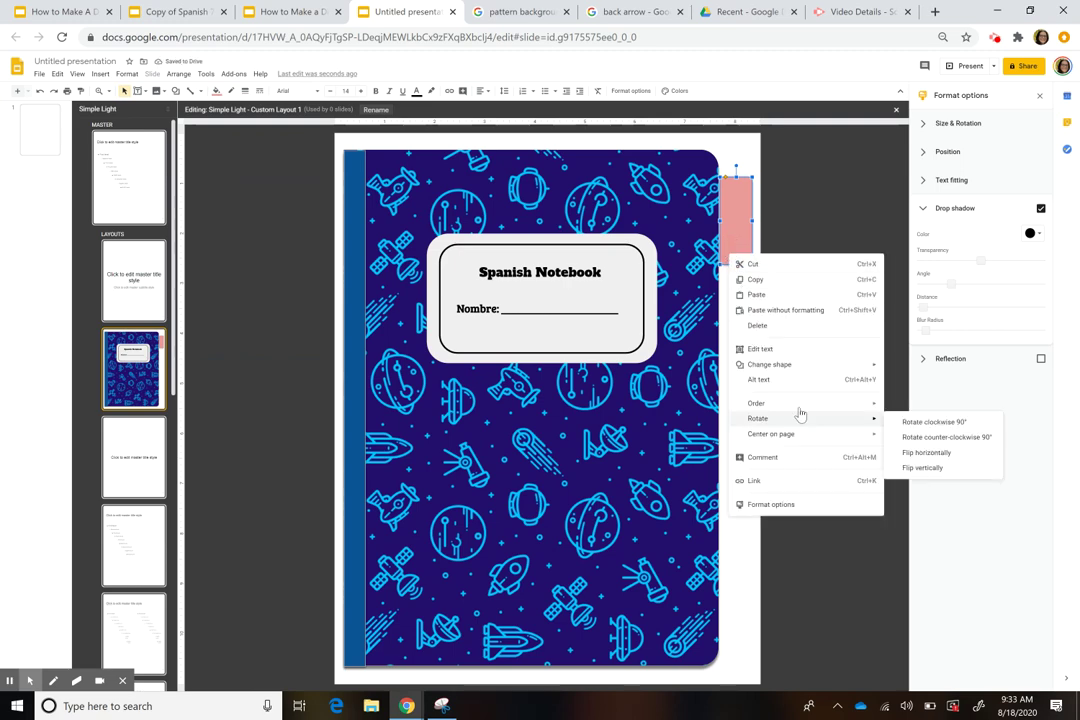
left_click(925, 453)
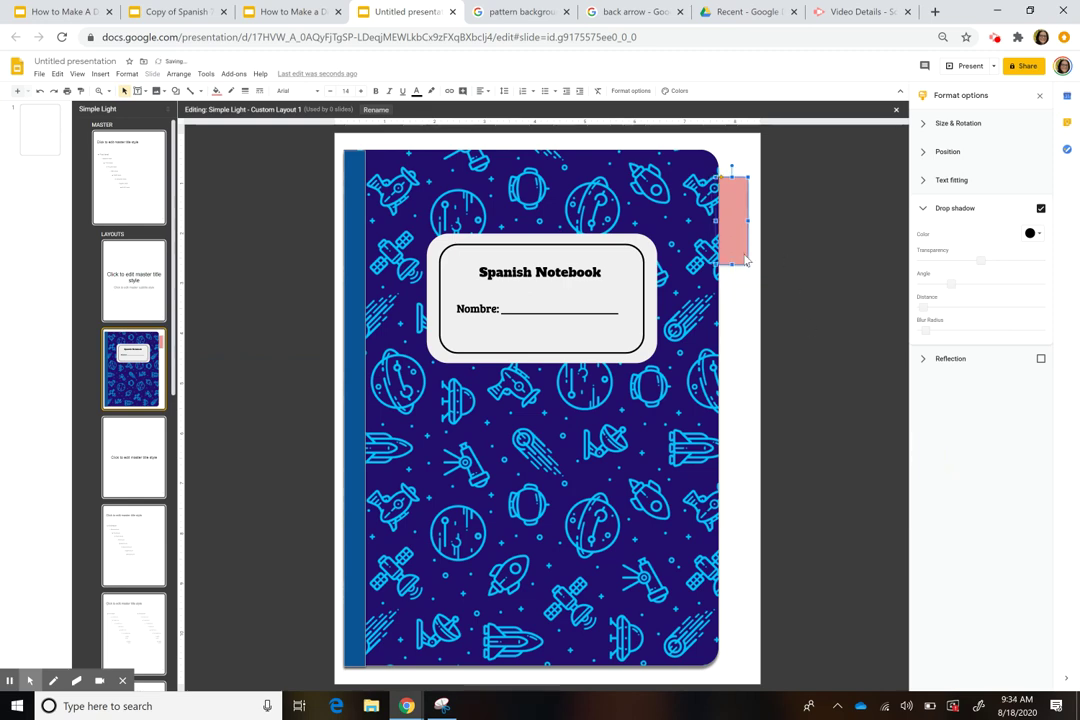
- Stretch the tab slightly wider to the right and longer downward
left_click_drag(748, 220, 752, 220)
left_click_drag(735, 264, 735, 276)
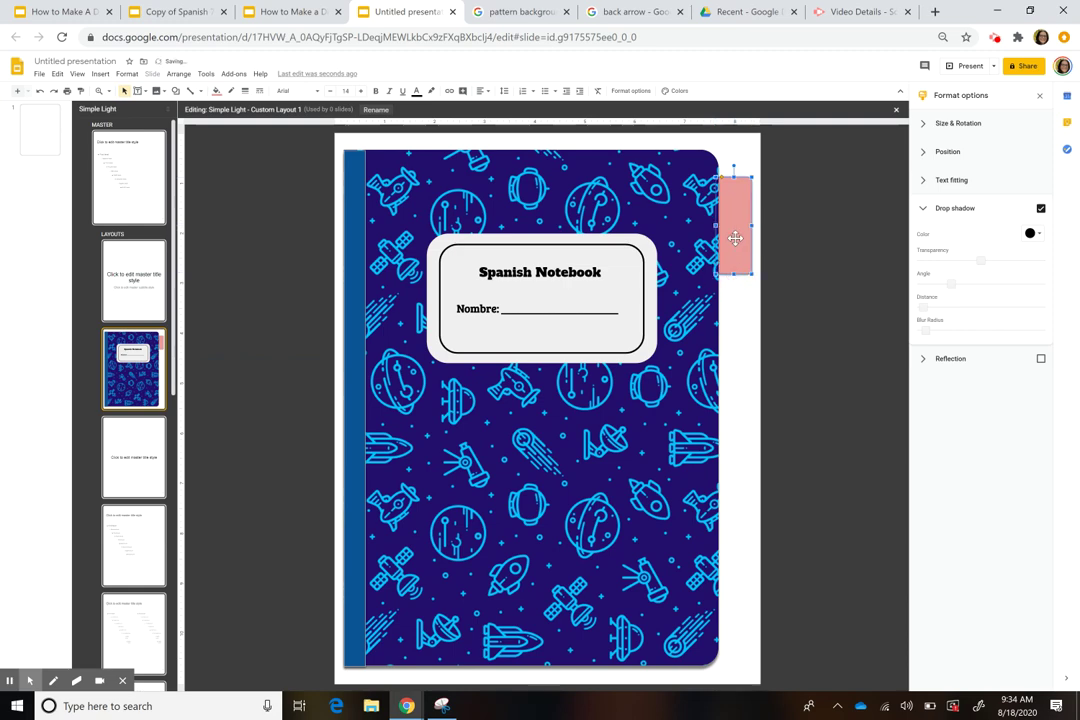
left_click(740, 150)
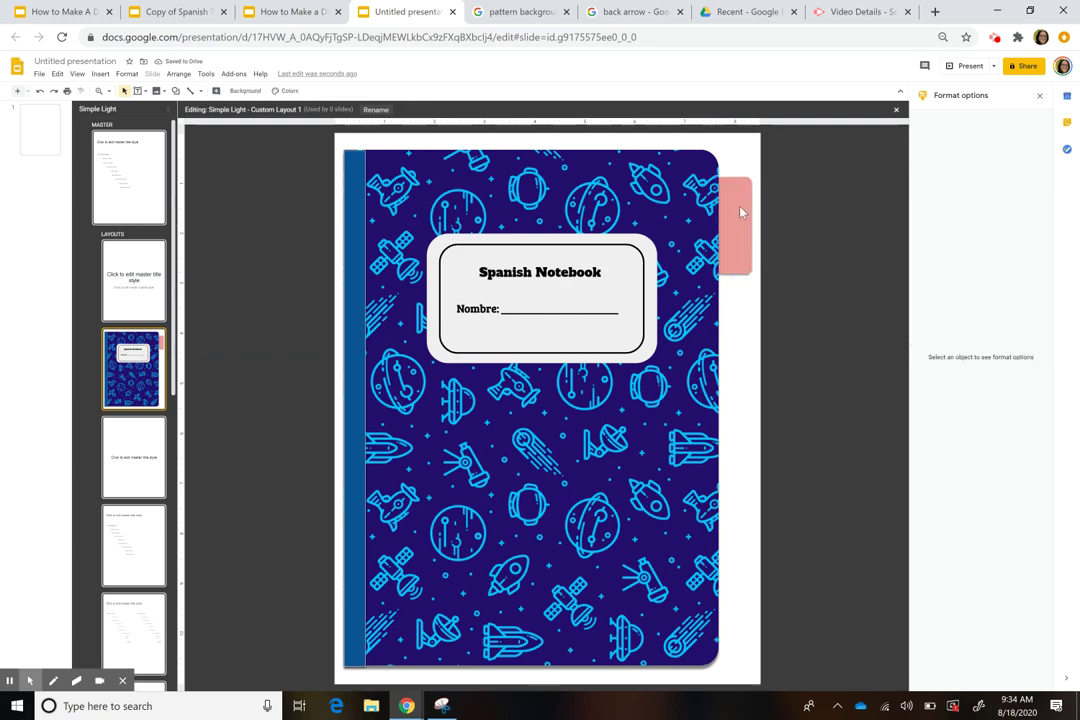
- Duplicate the tab and move the copy directly below the first tab along the cover's right edge
left_click(738, 218)
left_click(747, 345)
left_click(738, 224)
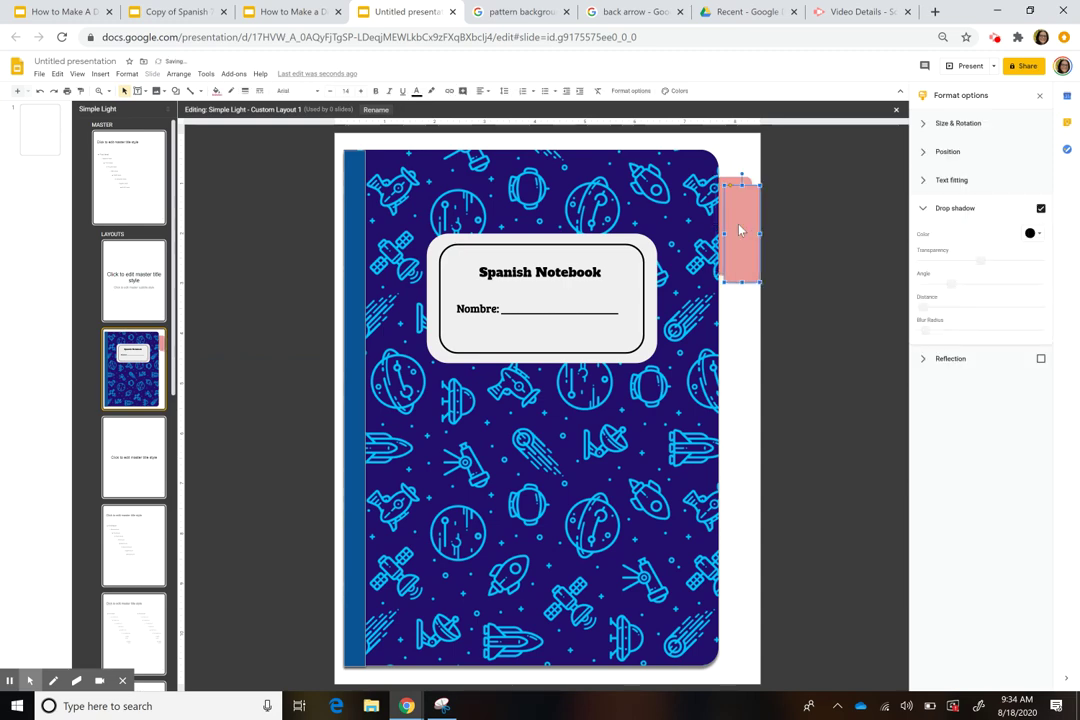
key("ctrl+d")
key("Down")
key("Down")
key("Down")
key("Down")
key("Down")
key("Down")
key("Down")
key("Down")
key("Down")
key("Down")
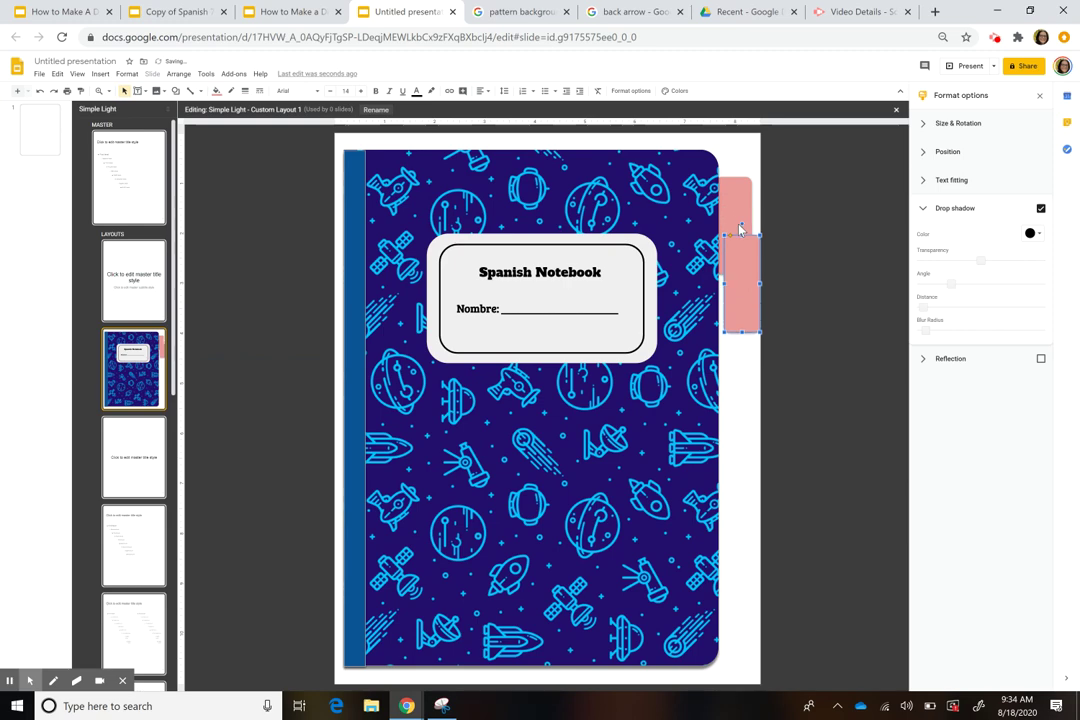
key("Down")
key("Left")
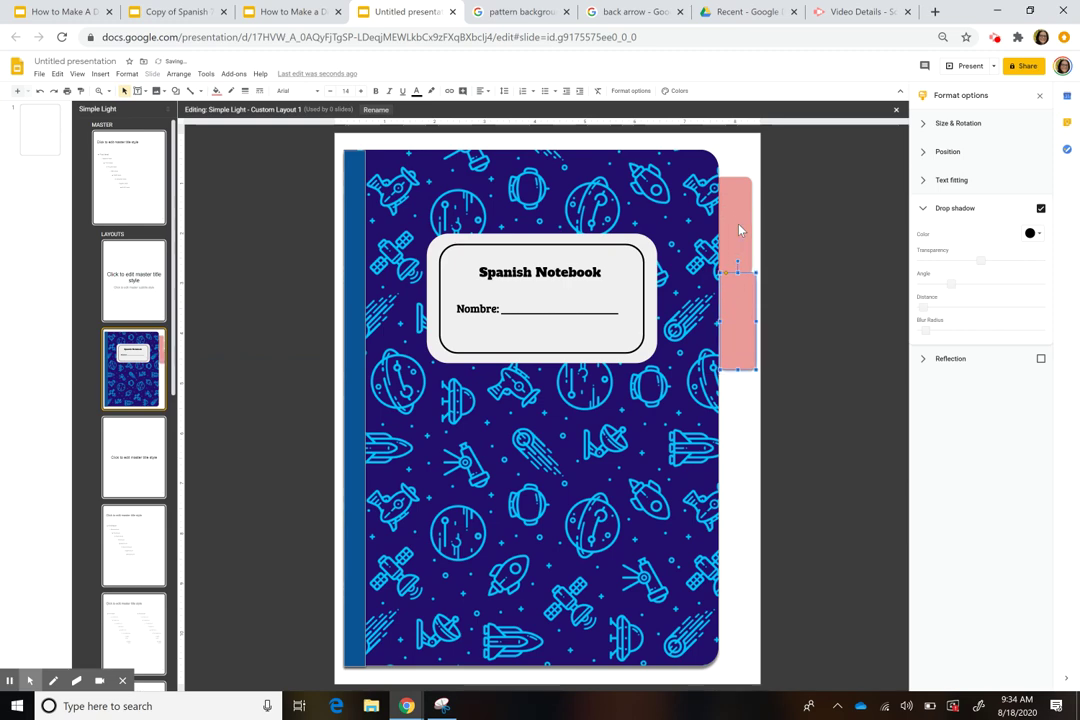
- Duplicate the second tab and move the new copy directly below it as a third tab
key("Right")
key("Right")
key("Down")
key("Down")
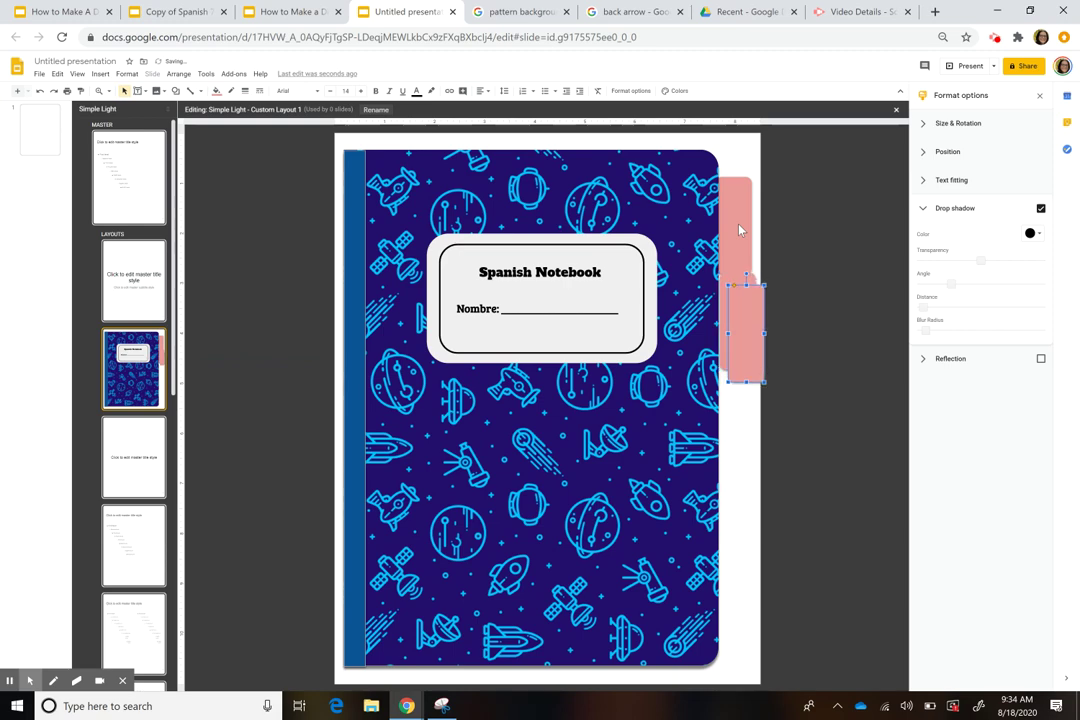
key("Down")
key("Down")
key("Down")
key("Down")
key("Down")
key("Down")
key("Down")
key("Down")
key("Down")
key("Down")
key("Down")
key("Down")
key("Down")
key("Down")
key("Left")
key("Left")
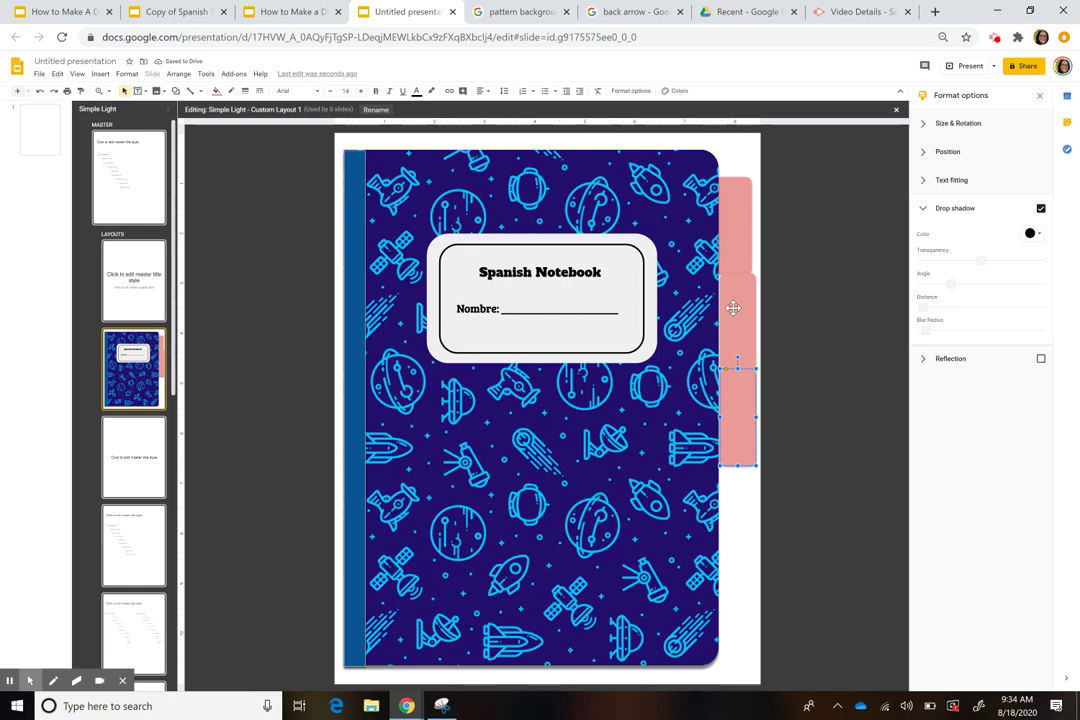
- Shift the second and third tabs left so they line up with the first tab
key("Up")
key("Up")
key("Up")
key("Up")
key("Up")
key("Up")
key("Up")
key("Up")
key("Up")
key("Up")
key("Up")
key("Up")
key("Up")
key("Up")
key("Up")
key("Up")
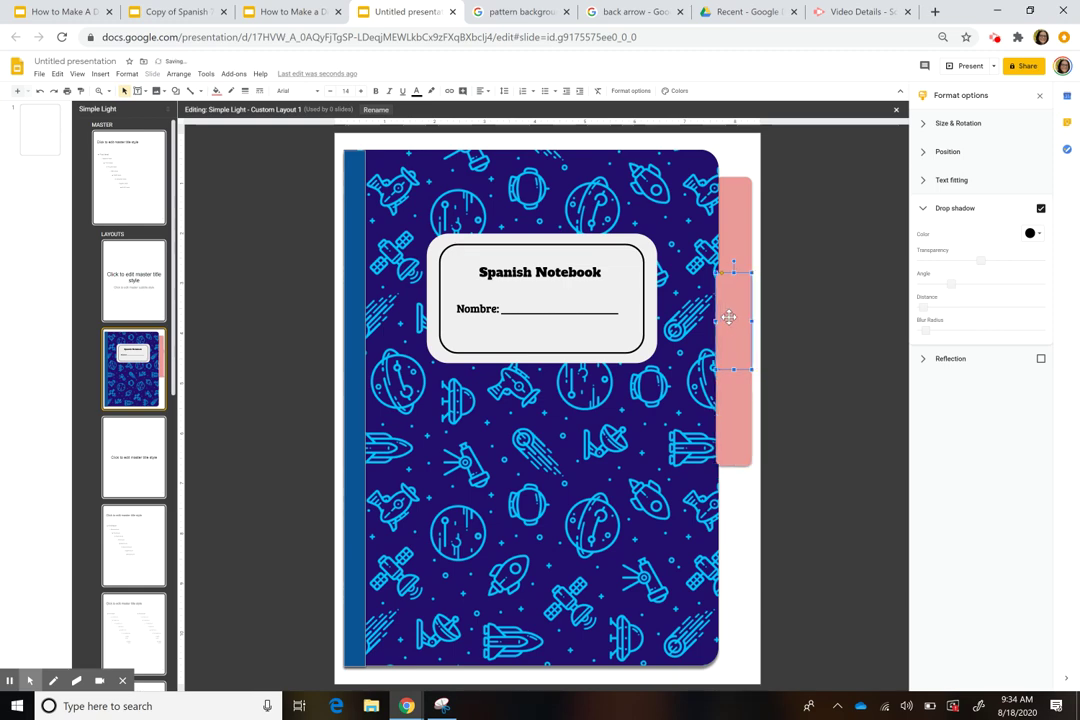
- Send the second and third side tabs to the back so they sit behind the notebook cover
left_click(735, 292)
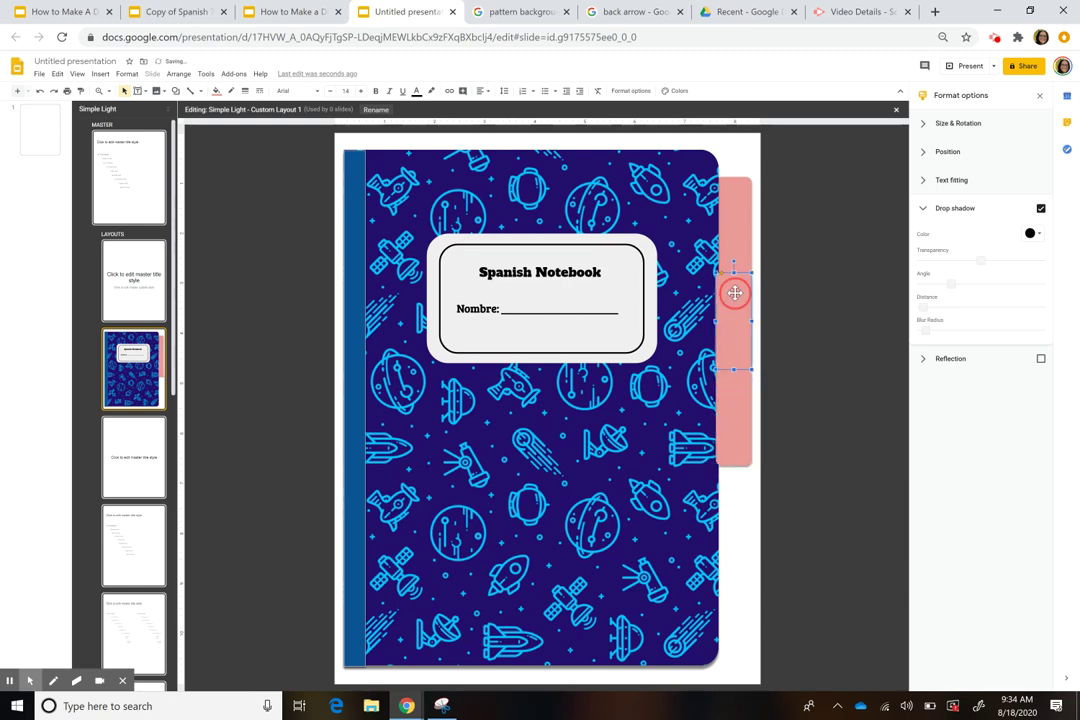
right_click(735, 425)
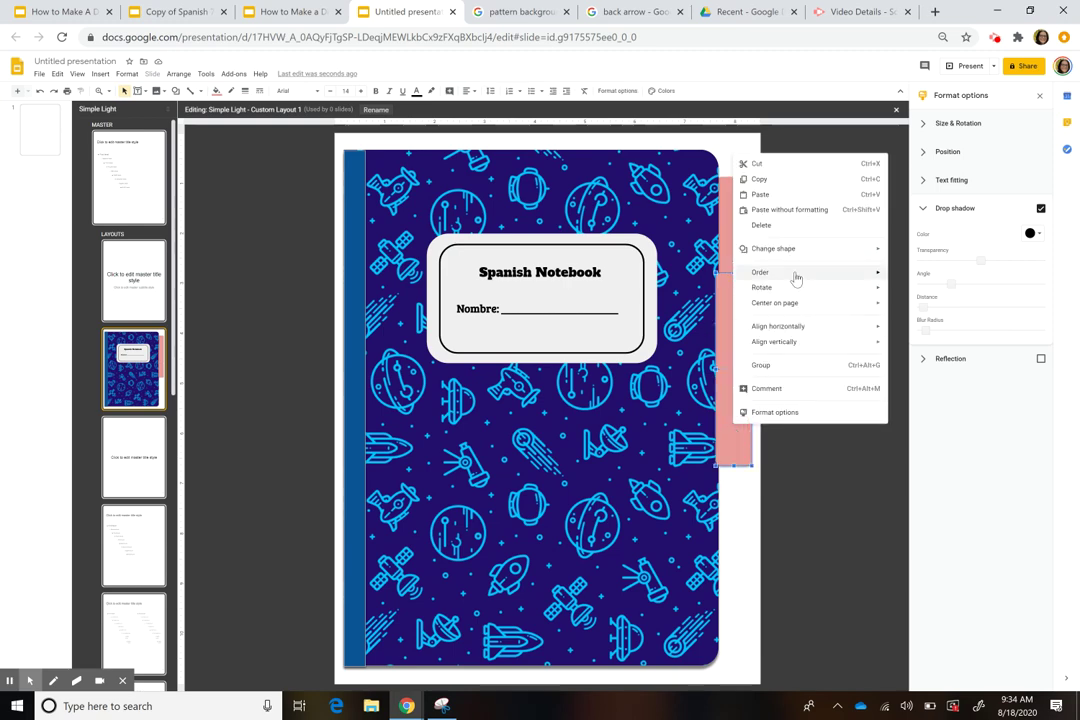
mouse_move(796, 278)
left_click(925, 321)
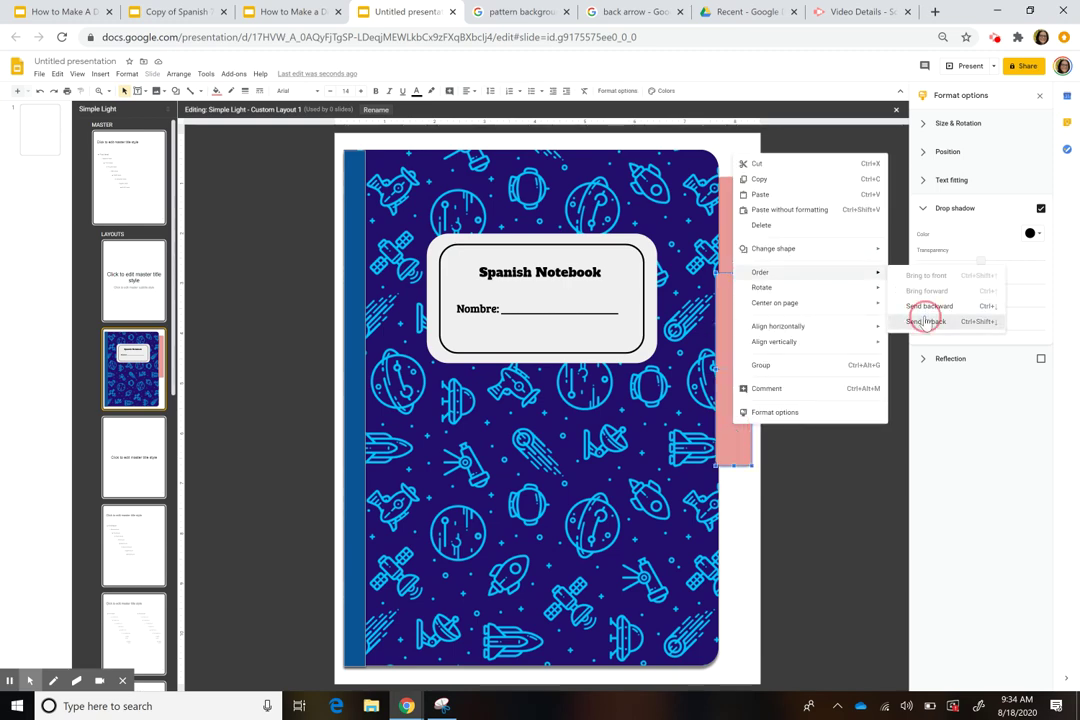
left_click(700, 338)
- Fill the middle side tab with yellow and the bottom side tab with blue
left_click(733, 342)
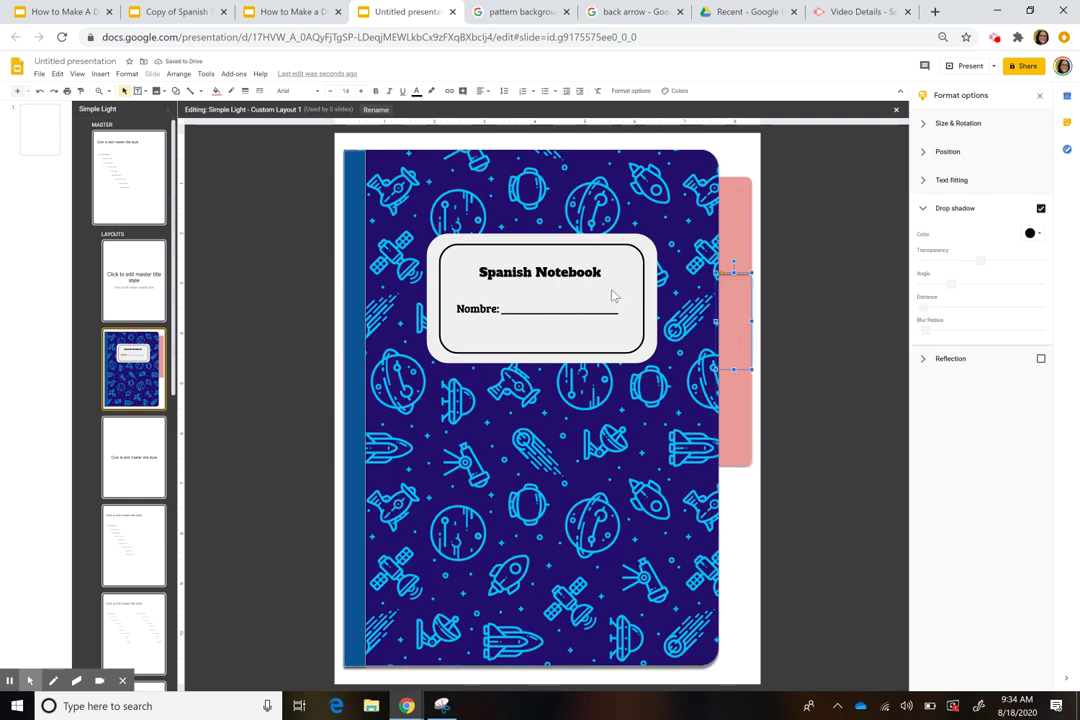
left_click(216, 90)
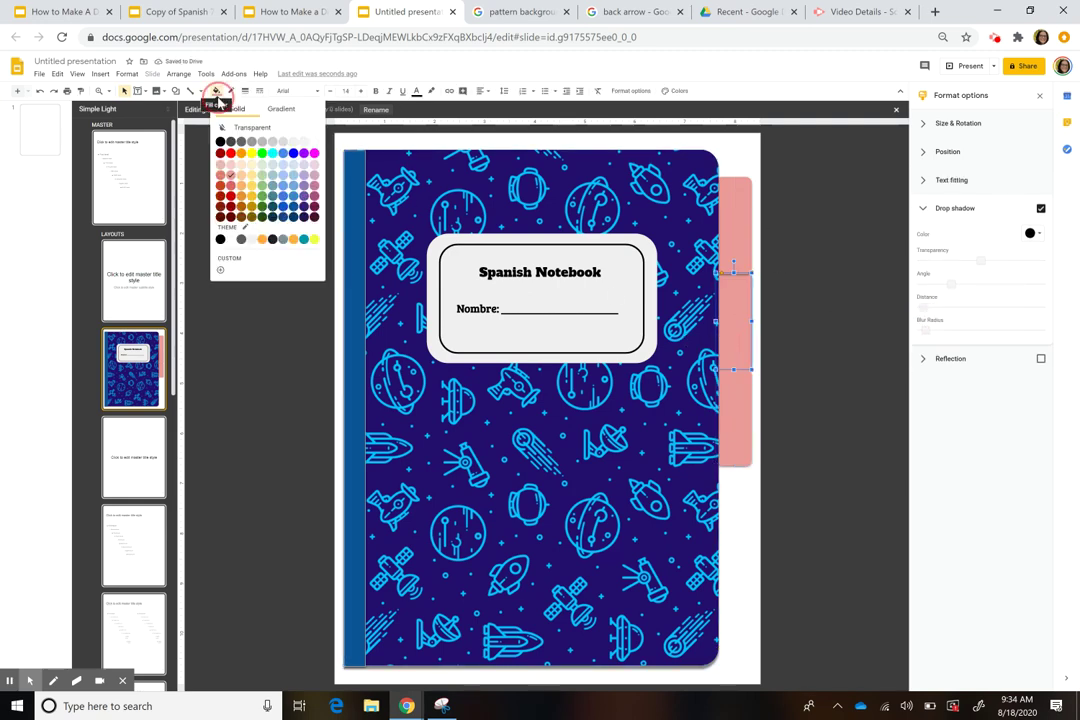
left_click(251, 190)
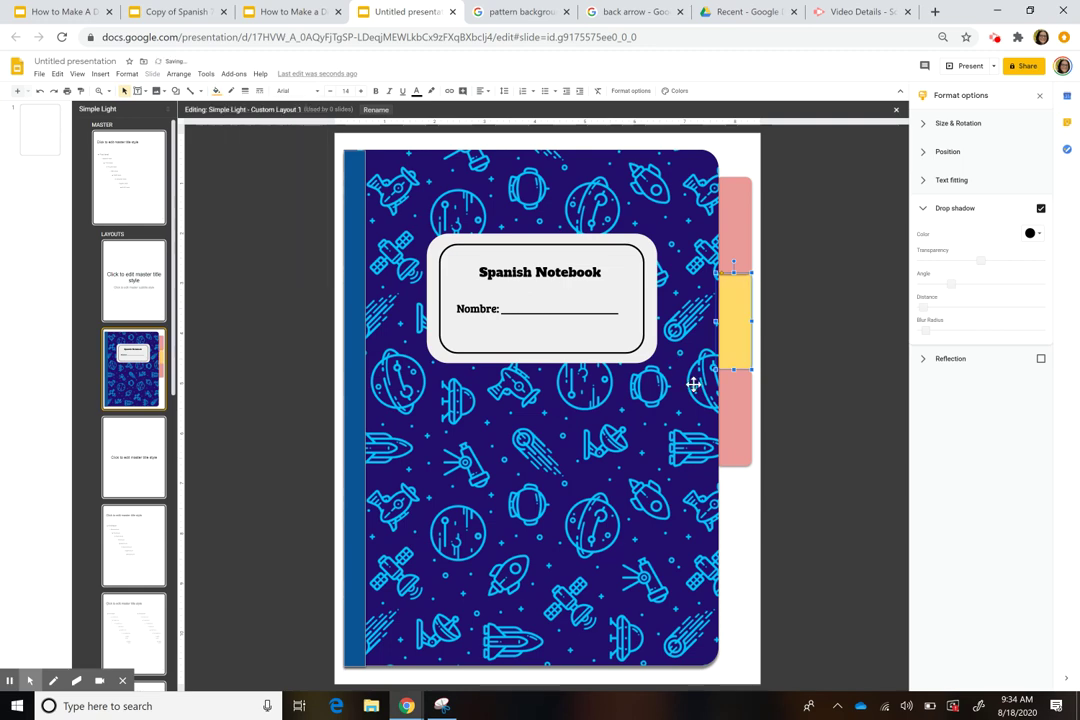
left_click(741, 429)
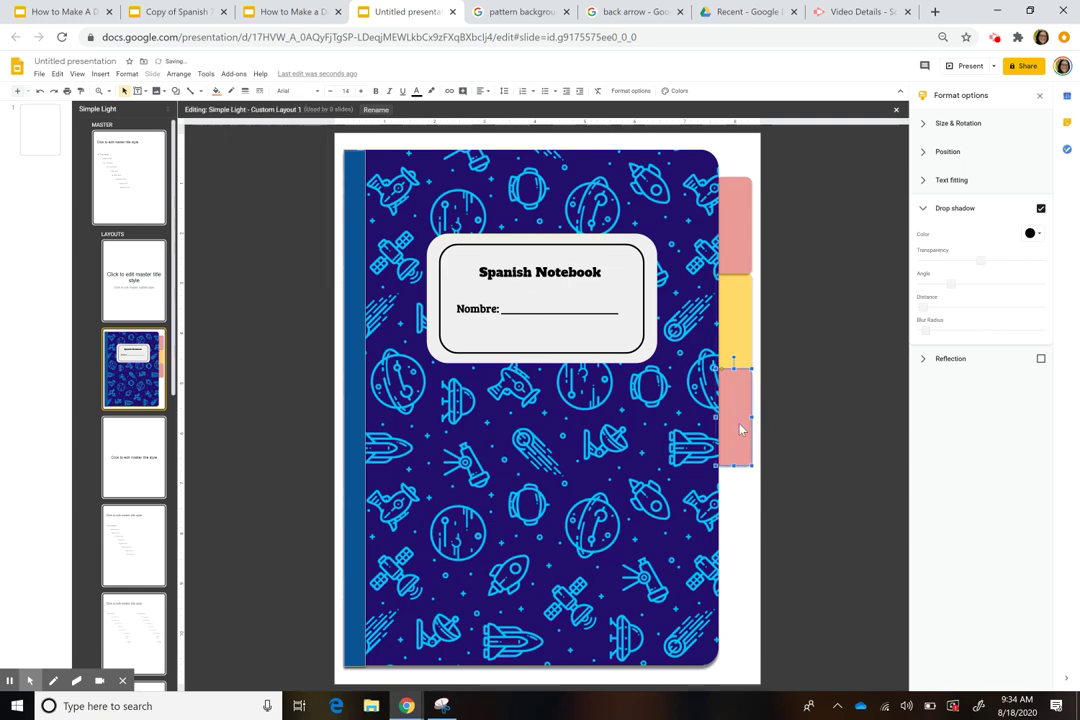
left_click(215, 91)
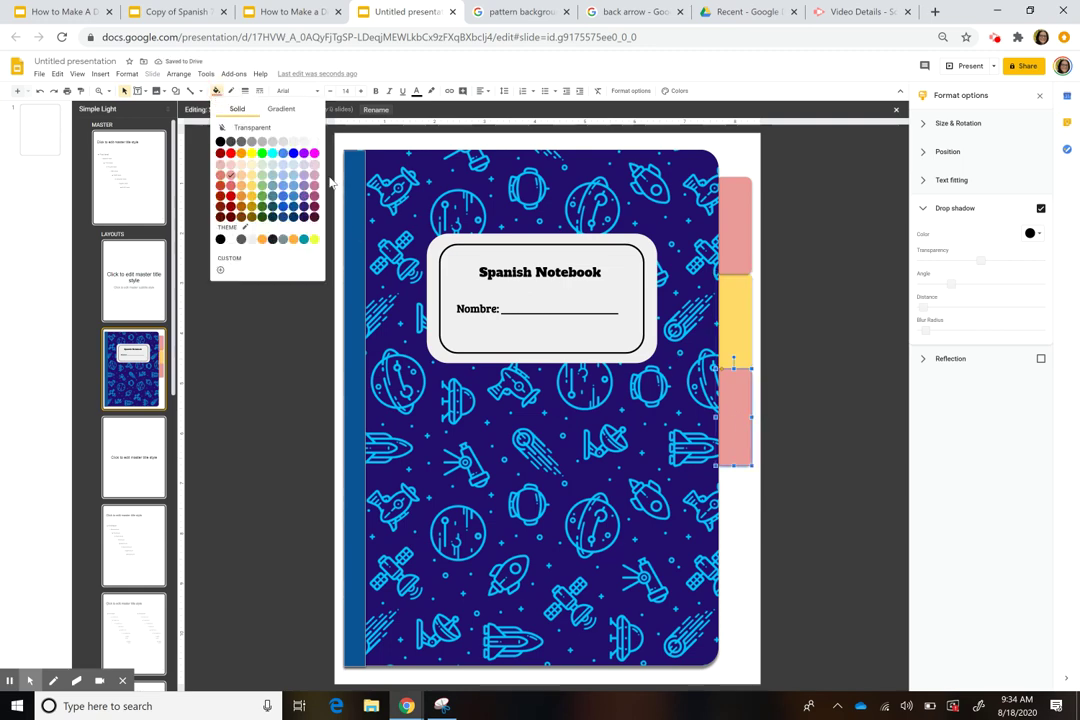
left_click(283, 188)
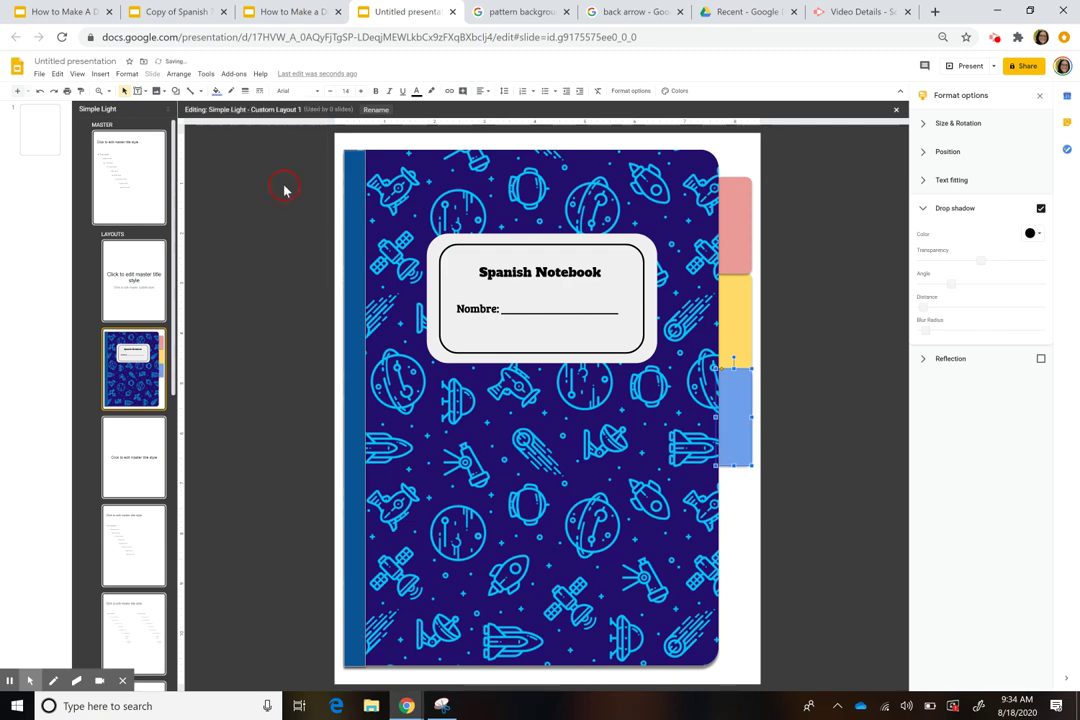
left_click(726, 574)
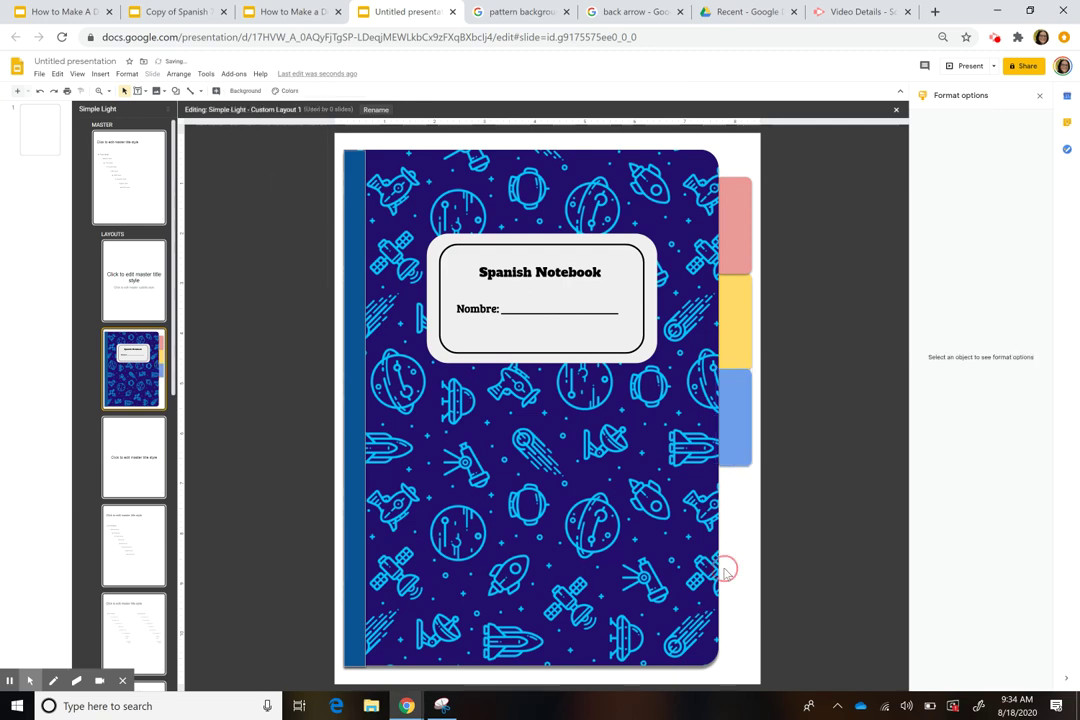
- Add a text box reading "Unit 1" and place it over the name line on the cover label
left_click(737, 354)
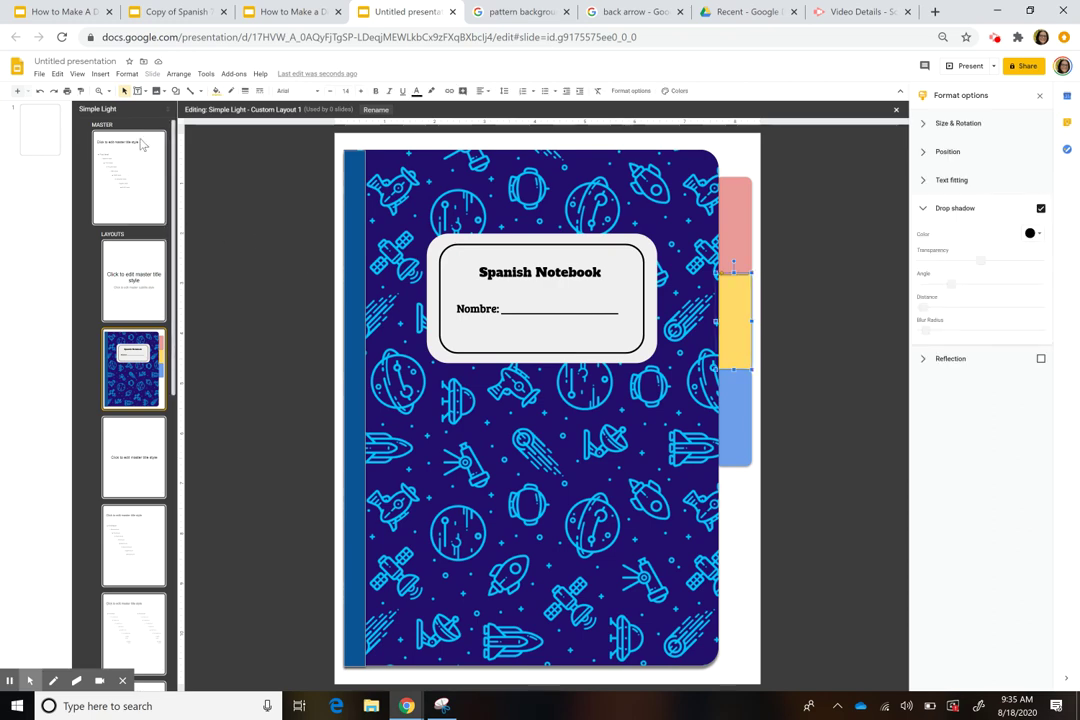
left_click(100, 75)
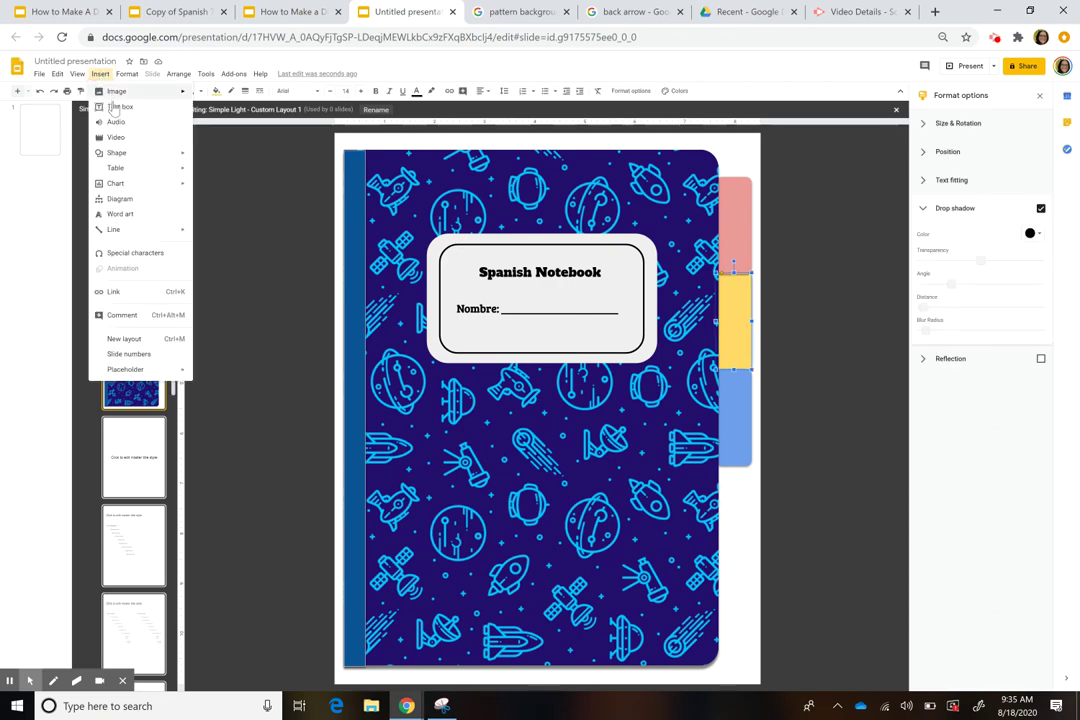
left_click(115, 108)
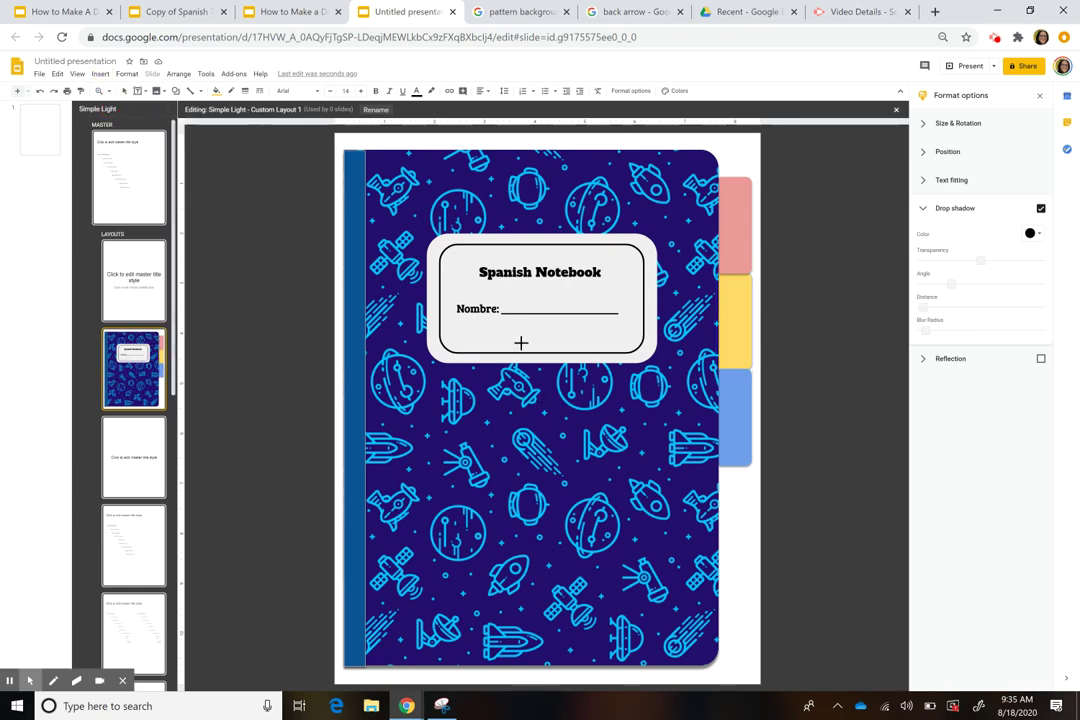
mouse_move(513, 382)
left_mouse_down()
mouse_move(651, 440)
mouse_move(641, 418)
left_mouse_up()
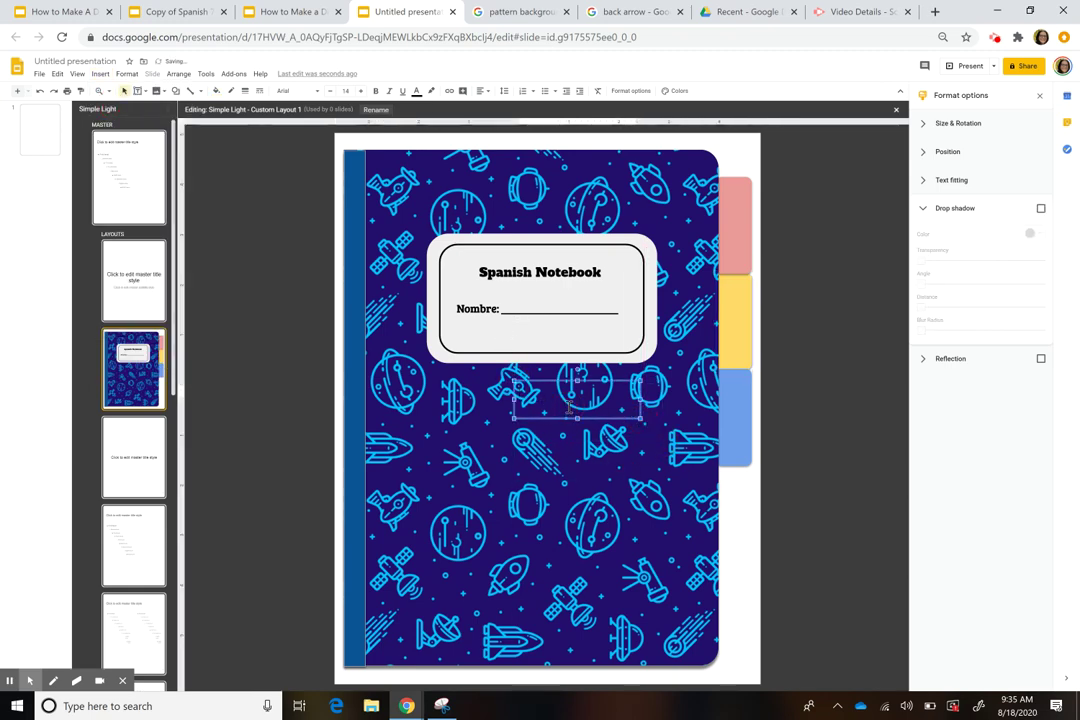
left_click_drag(579, 381, 580, 307)
left_click(564, 323)
left_click(564, 324)
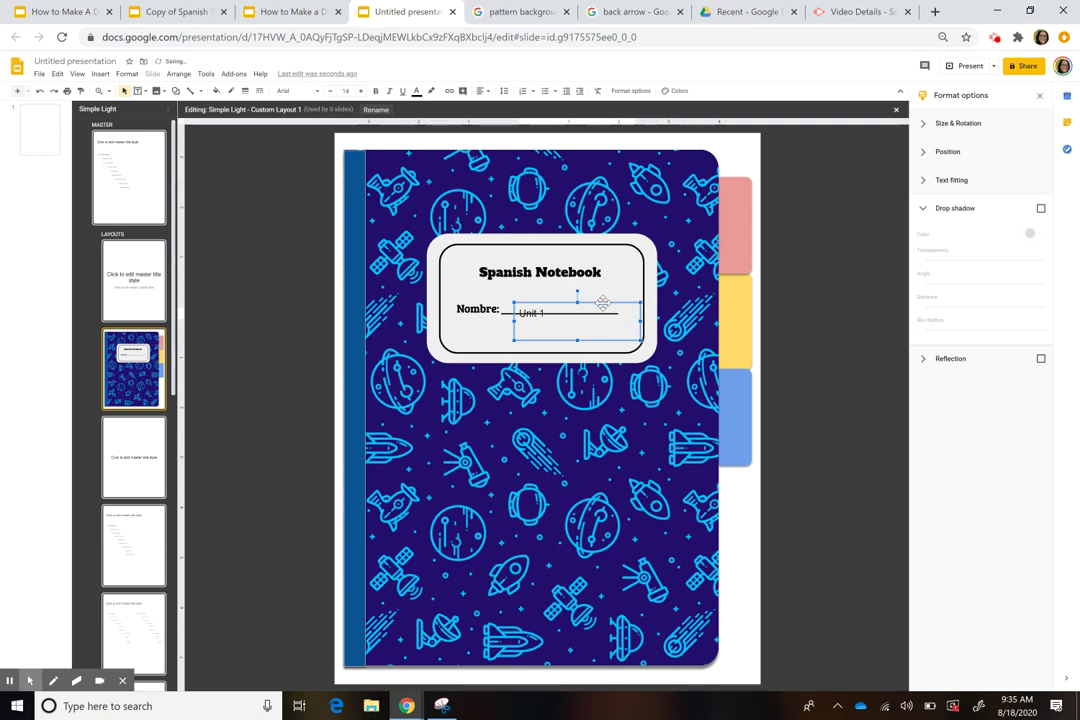
- Format the "Unit 1" text as centered Alfa Slab One at size 17 and shrink its text box
left_click(484, 91)
left_click(497, 108)
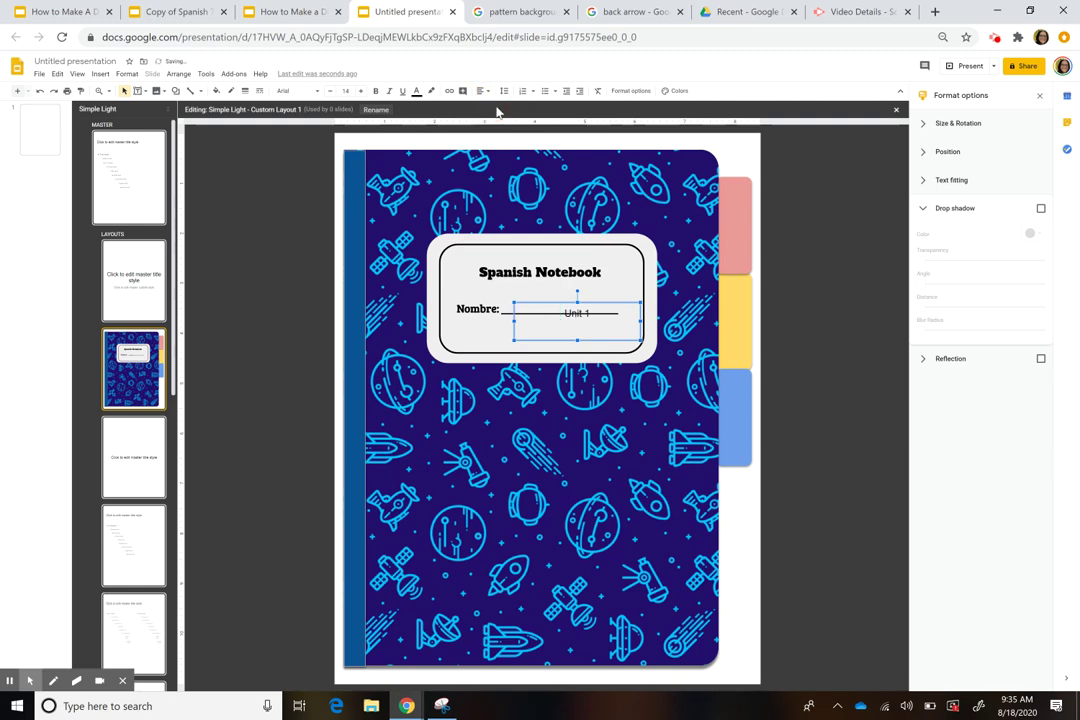
left_click(316, 92)
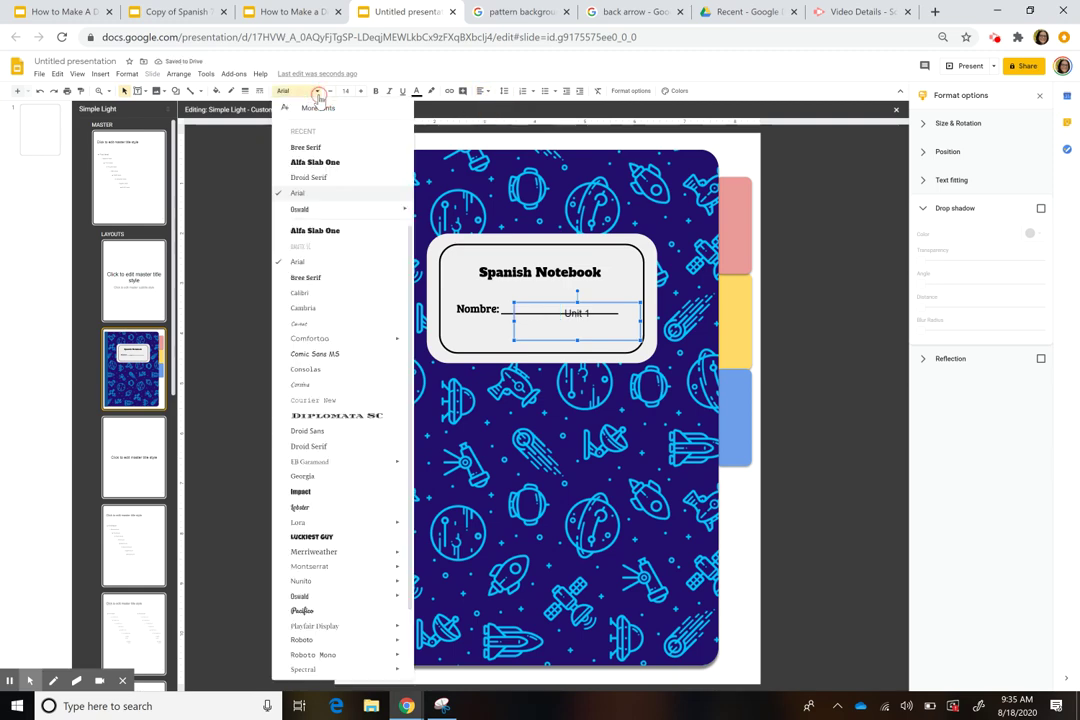
left_click(337, 162)
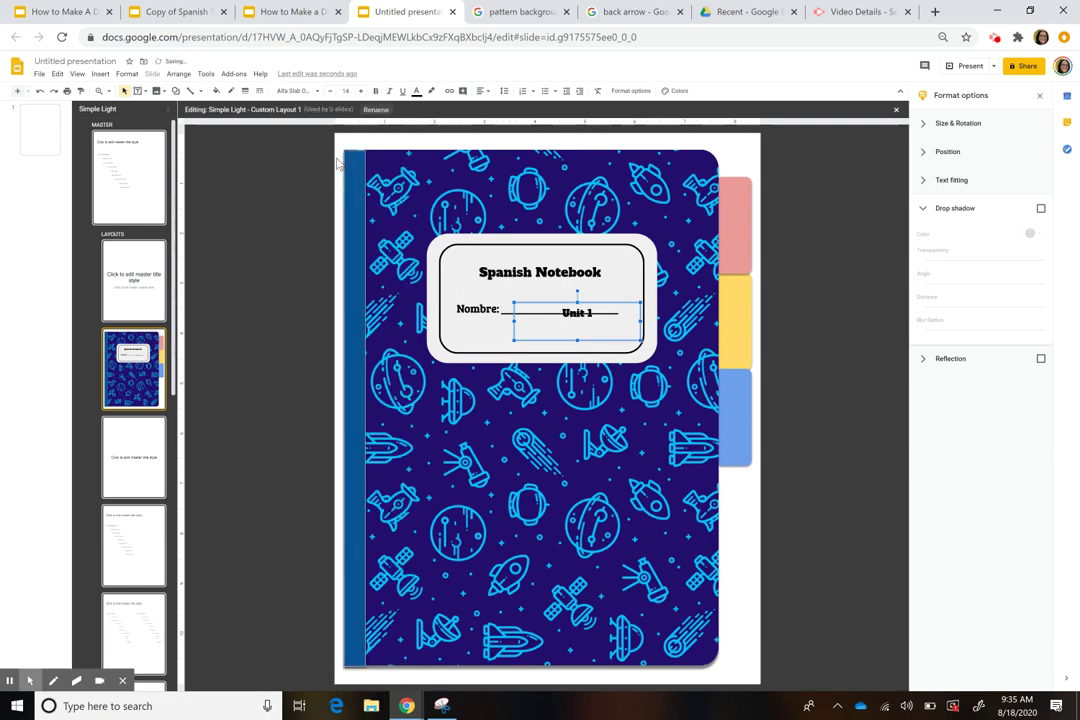
left_click(359, 91)
left_click(359, 91)
left_click(359, 91)
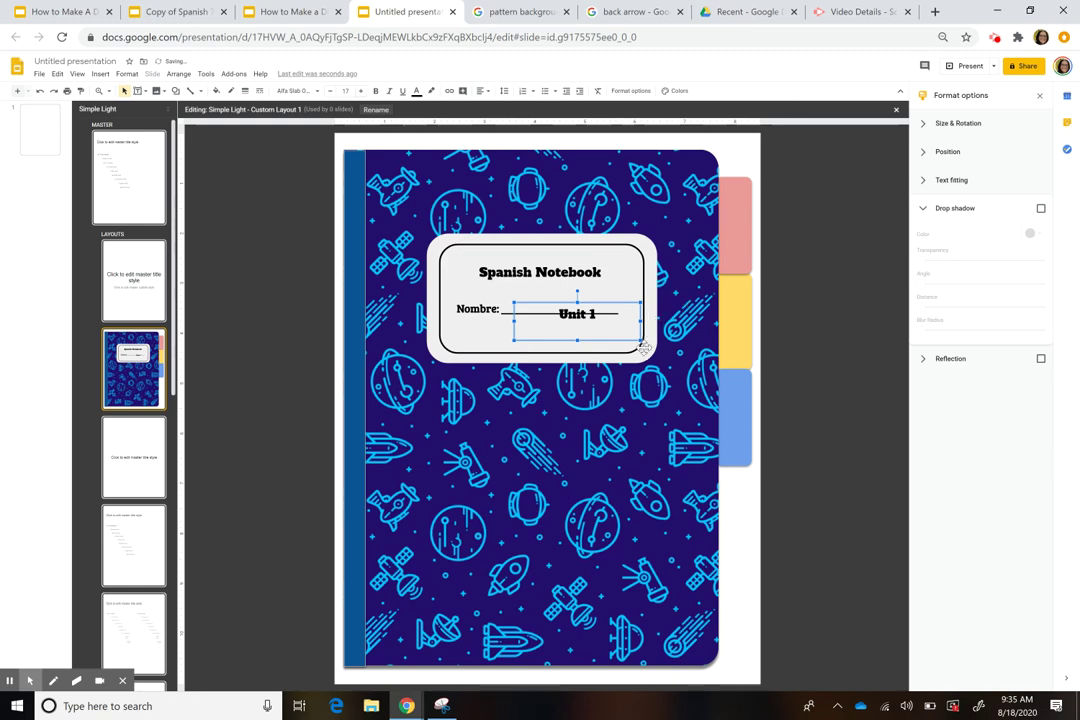
left_click_drag(636, 338, 626, 327)
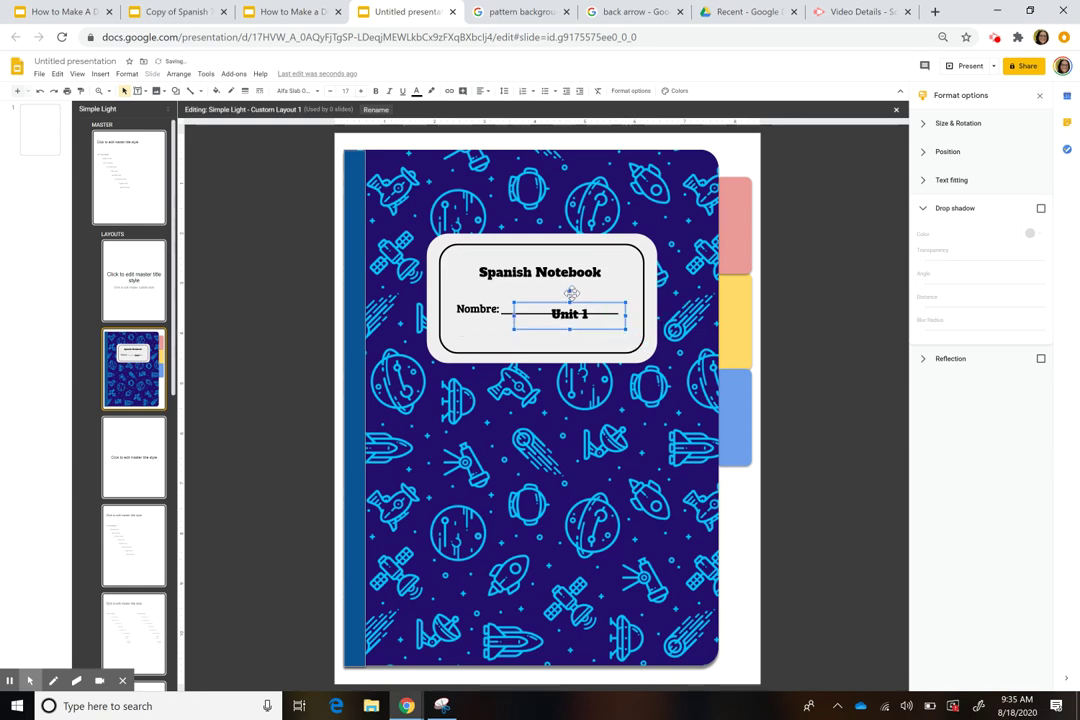
- Rotate the "Unit 1" text box a quarter turn clockwise and move it onto the pink tab
left_click_drag(570, 291, 594, 316)
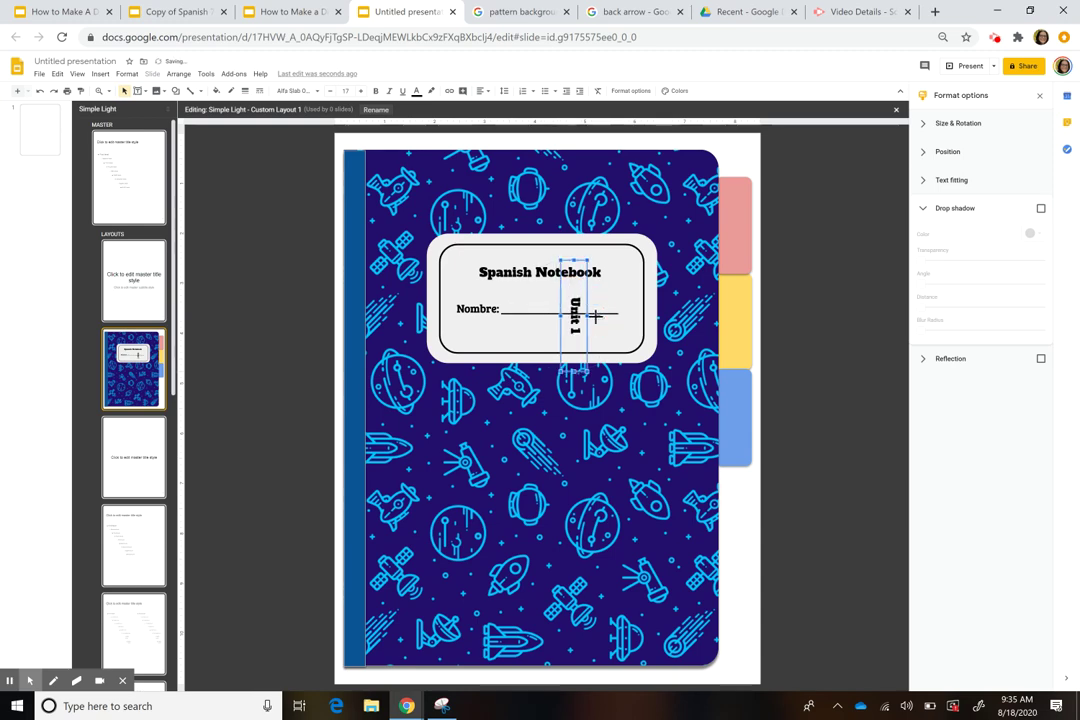
key("Right")
key("Right")
key("Right")
key("Right")
key("Right")
key("Right")
key("Right")
key("Right")
key("Right")
key("Right")
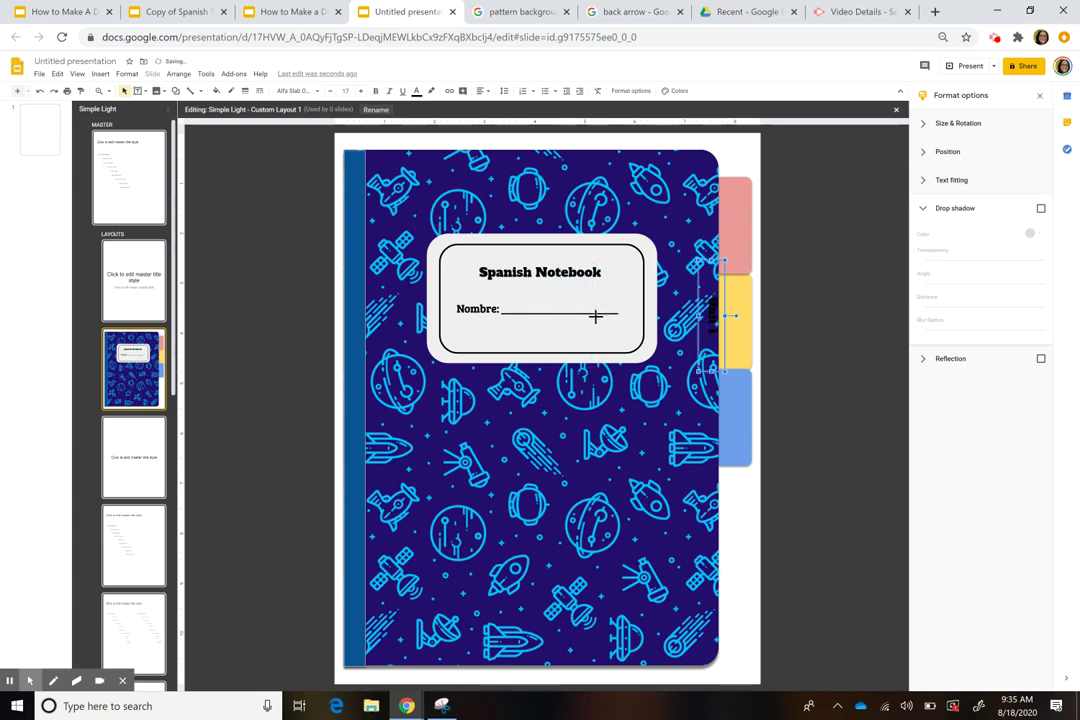
key("Up")
key("Up")
key("Up")
key("Up")
key("Up")
key("Up")
key("Up")
key("Up")
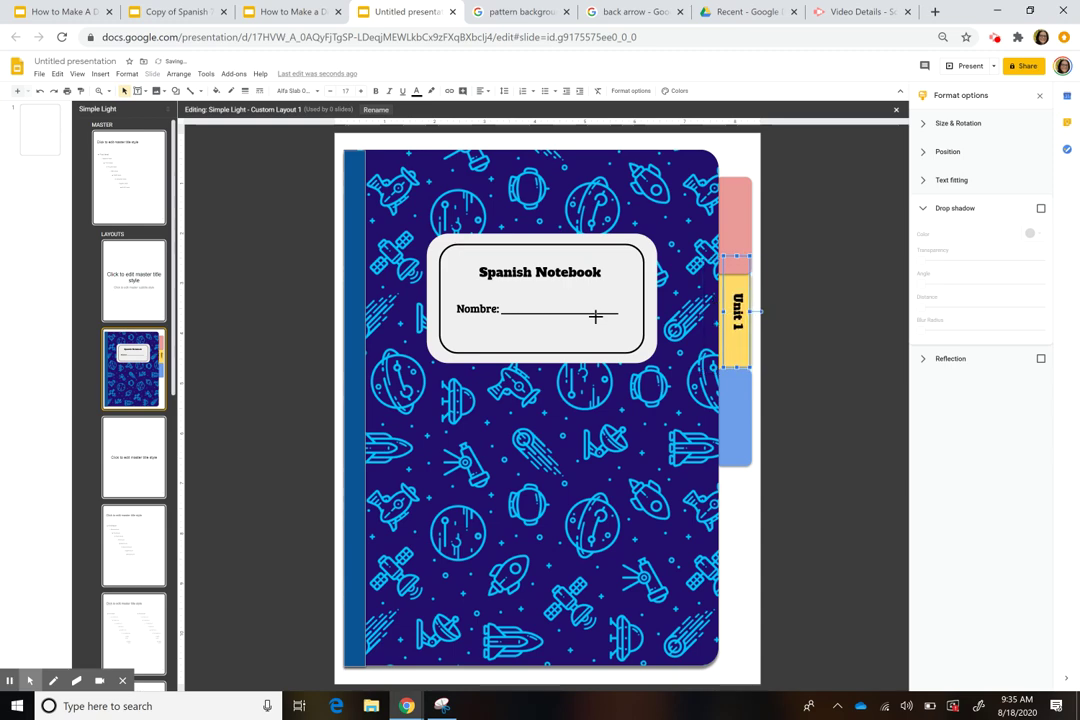
key("Up")
key("Up")
key("Up")
key("Up")
key("Up")
key("Up")
key("Up")
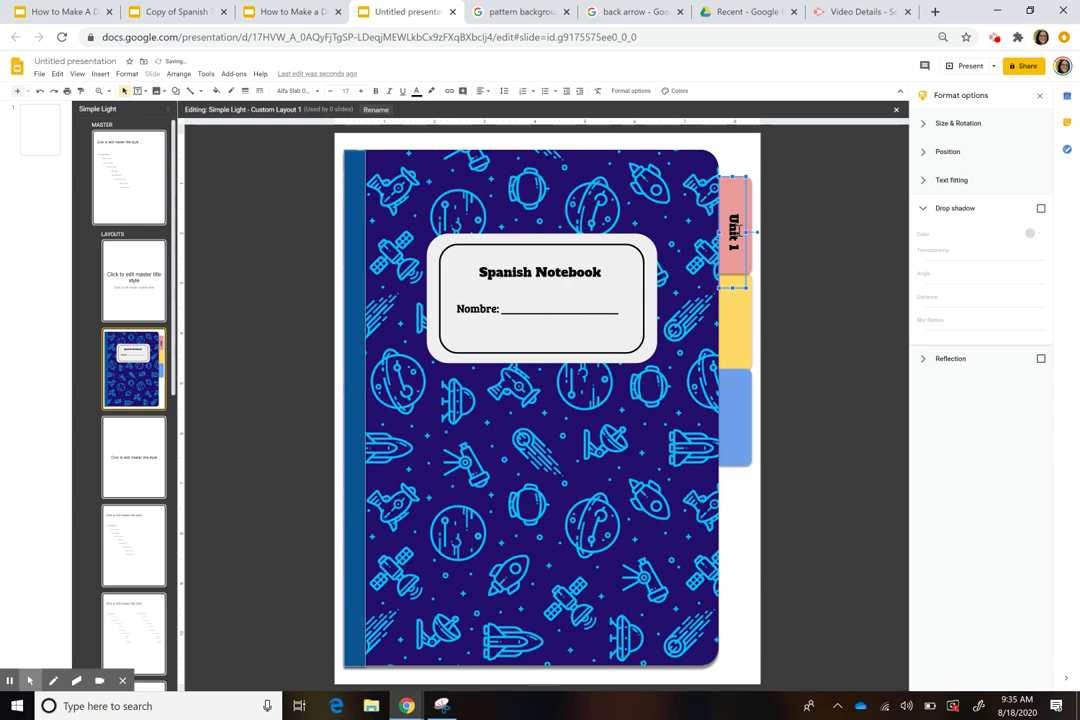
- Resize the "Unit 1" text box to match the width and height of the pink tab
left_click(752, 232)
left_click_drag(752, 232, 725, 236)
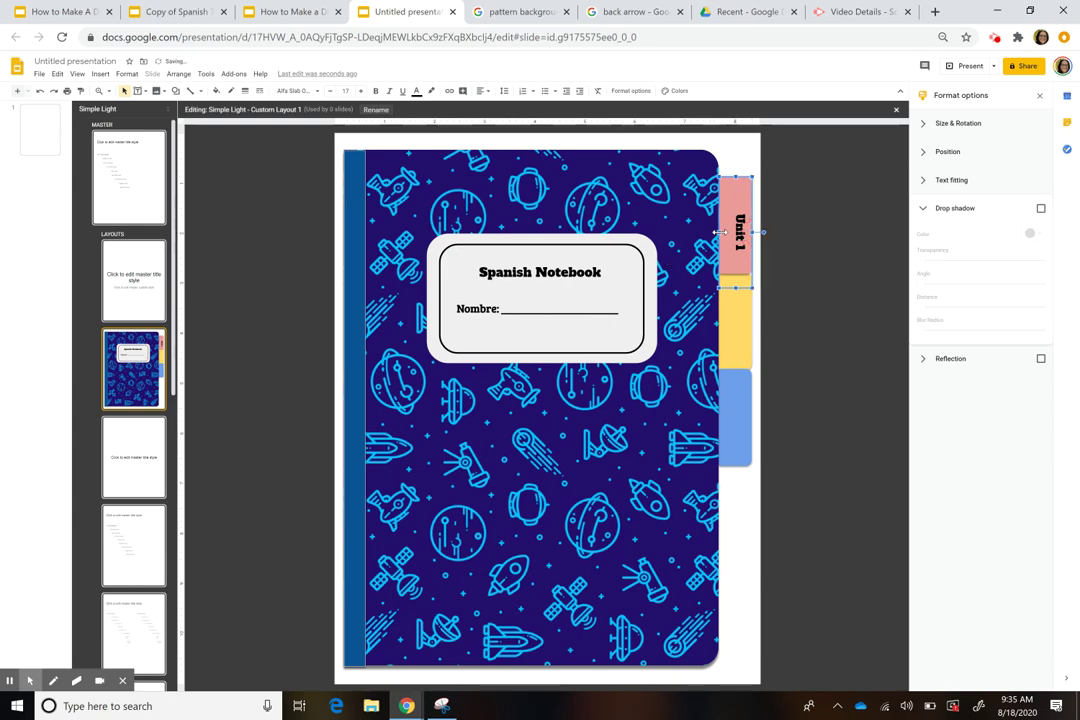
left_click(716, 232)
left_click_drag(716, 232, 718, 232)
left_click(737, 277)
left_click_drag(737, 277, 739, 273)
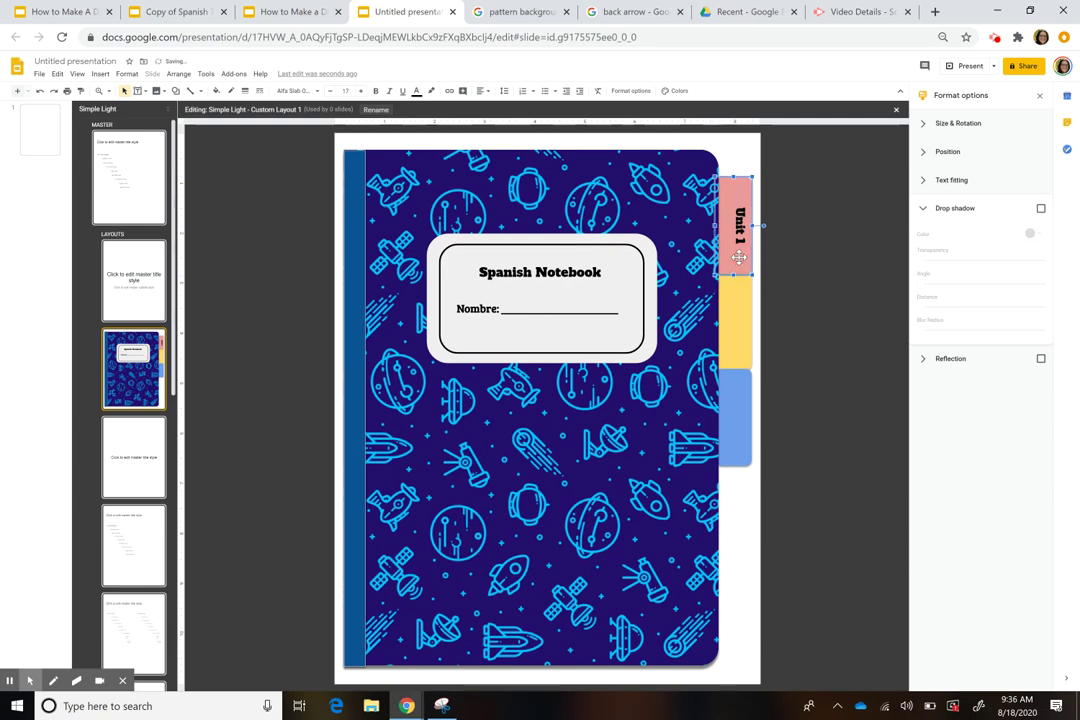
- Duplicate the "Unit 1" text box and align the copy on the yellow tab
key("ctrl+d")
key("Down")
key("Down")
key("Down")
key("Down")
key("Down")
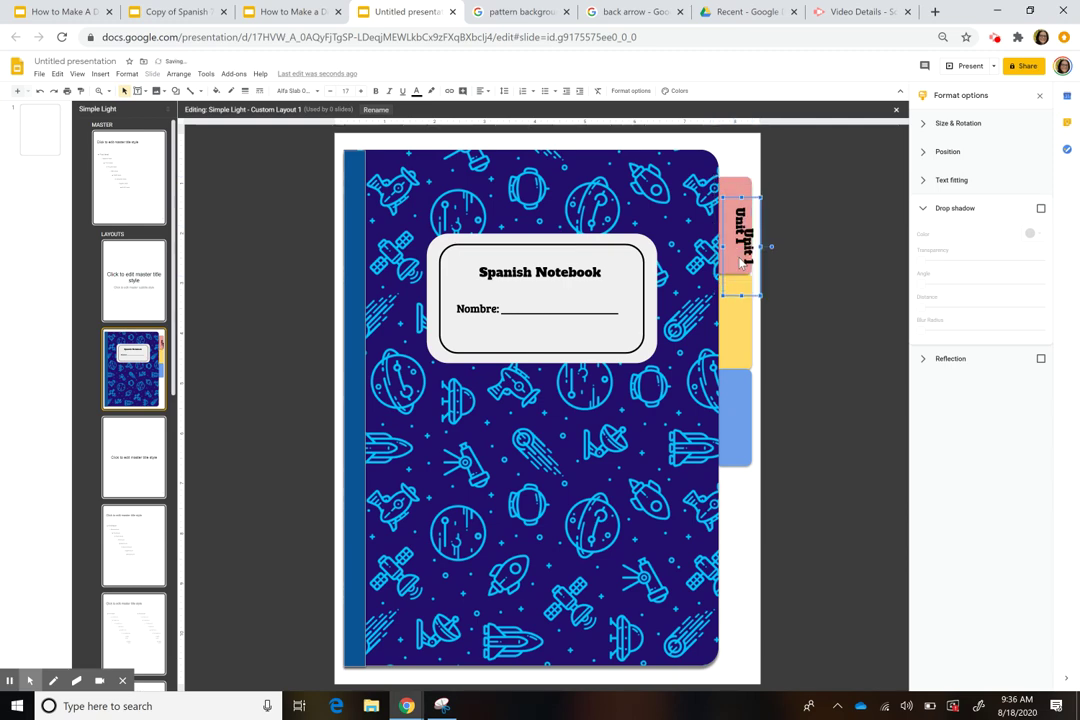
key("Down")
key("Down")
key("Down")
key("Down")
key("Left")
key("Left")
key("Down")
key("Down")
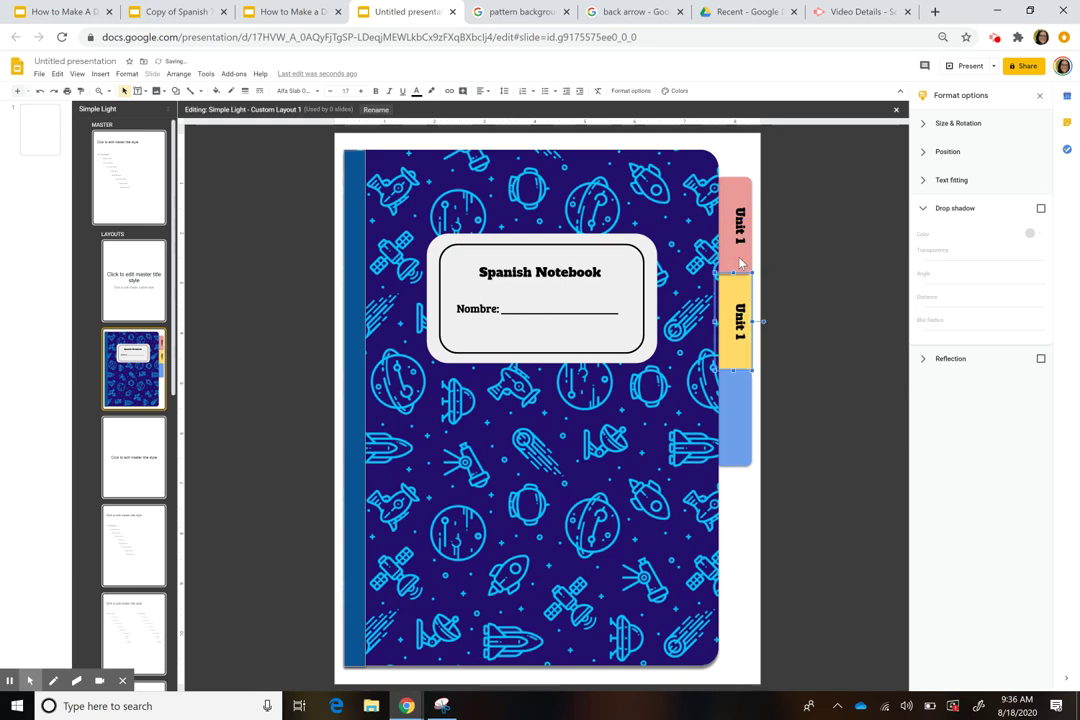
- Duplicate the yellow tab's text box and align the new copy on the blue tab
key("ctrl+d")
key("Down")
key("Down")
key("Down")
key("Down")
key("Down")
key("Down")
key("Down")
key("Down")
key("Down")
key("Down")
key("Down")
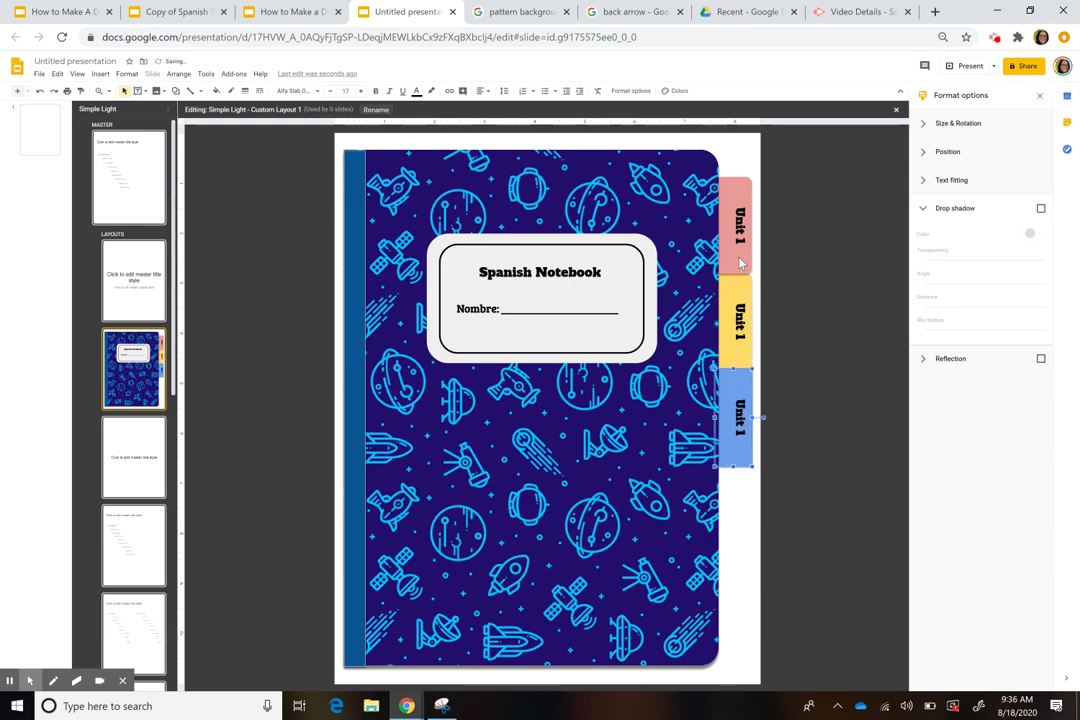
- Change the label on the yellow tab to "Unit 2"
left_click(748, 341)
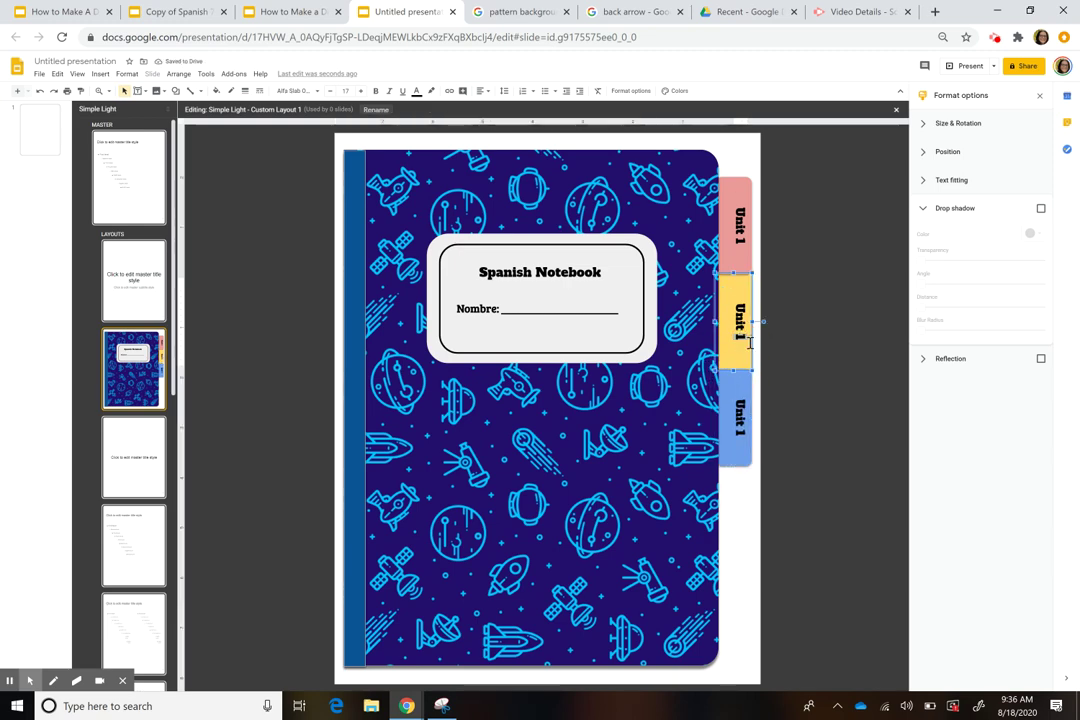
double_click(744, 347)
type("2")
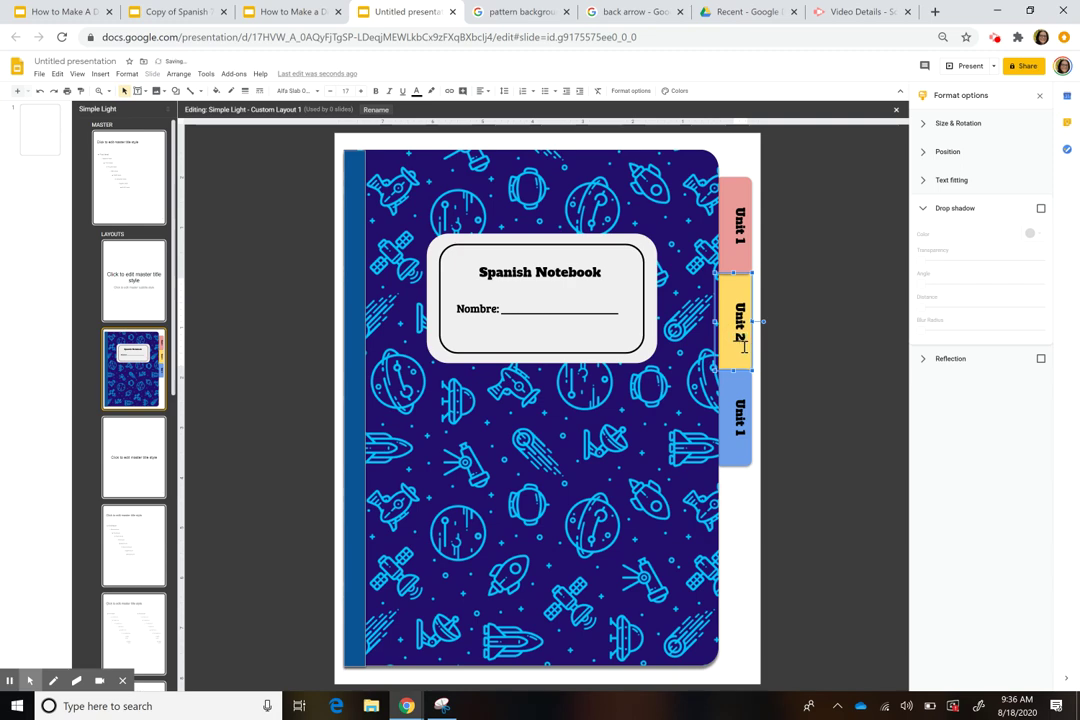
- Change the label on the blue tab to "Unit 3" and select the cover layout's thumbnail
left_click(740, 434)
double_click(742, 436)
type("3")
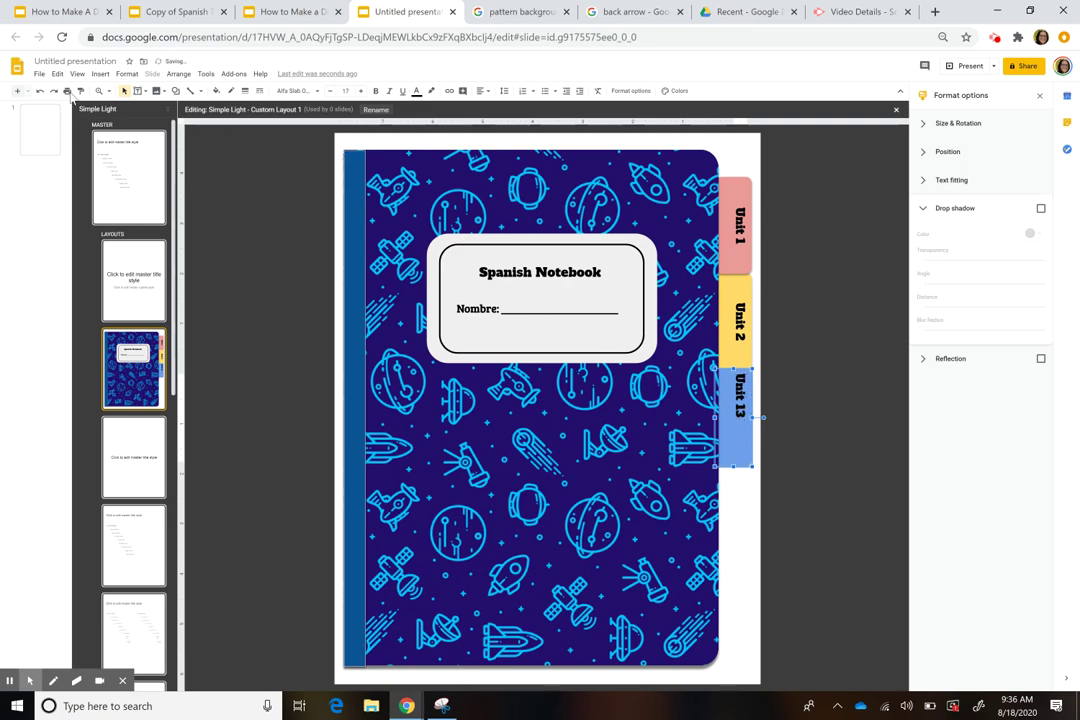
left_click(40, 90)
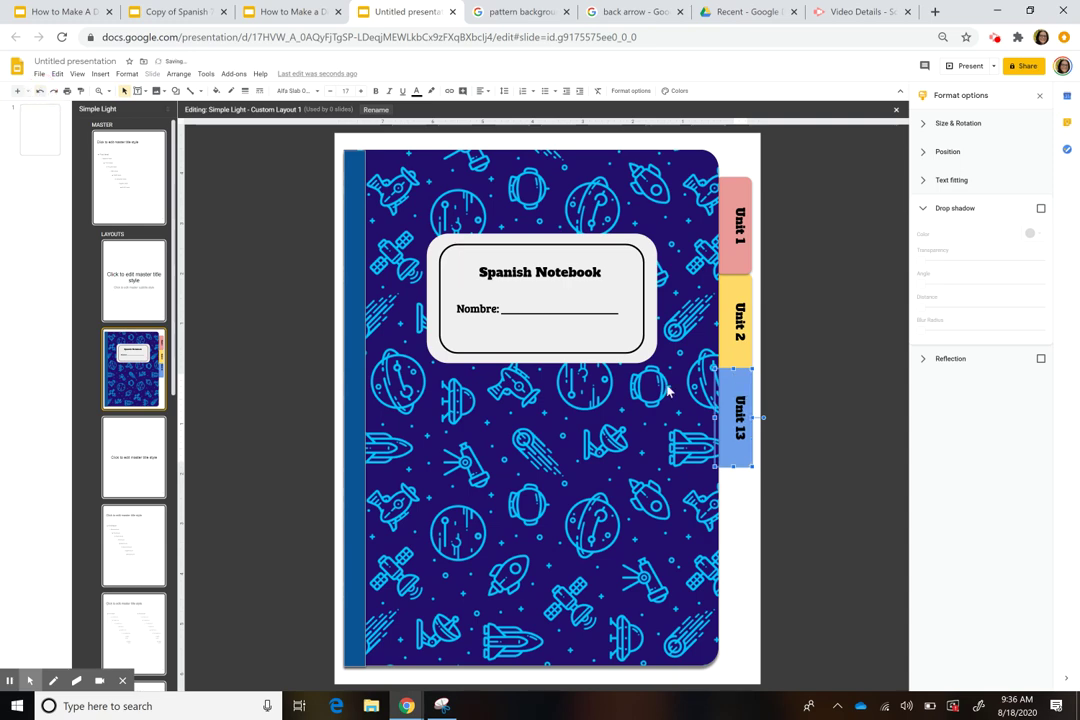
left_click(740, 430)
left_click(617, 451)
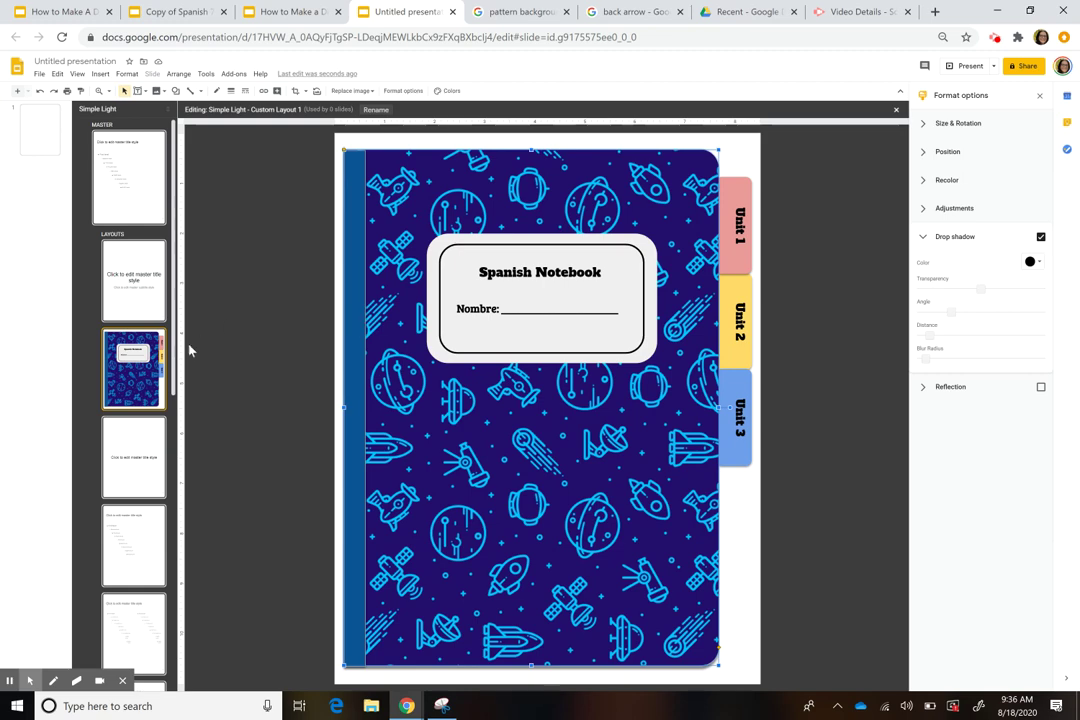
left_click(141, 392)
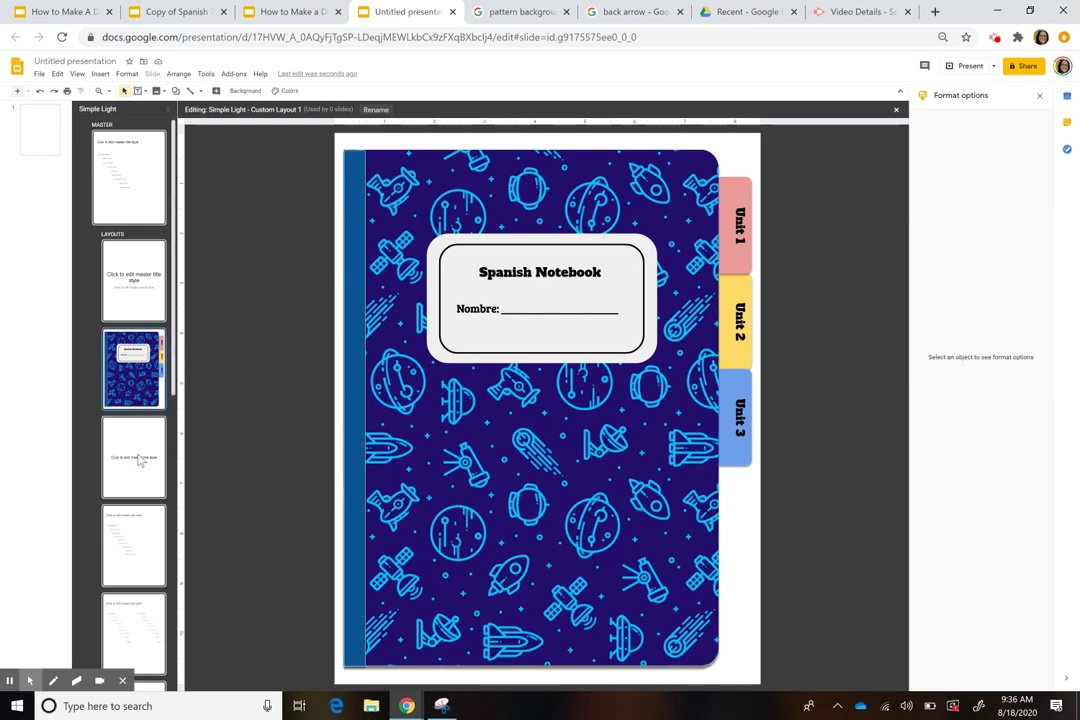
- Apply the Custom Layout 1 notebook cover layout to slide 1
left_click(39, 130)
right_click(61, 170)
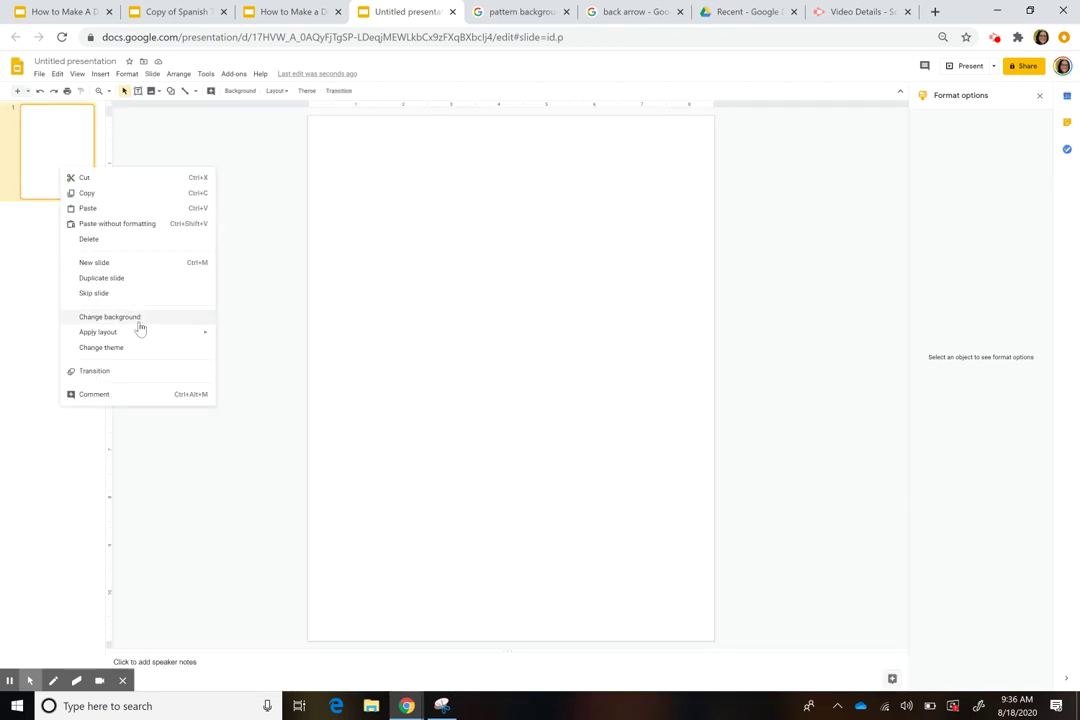
mouse_move(135, 335)
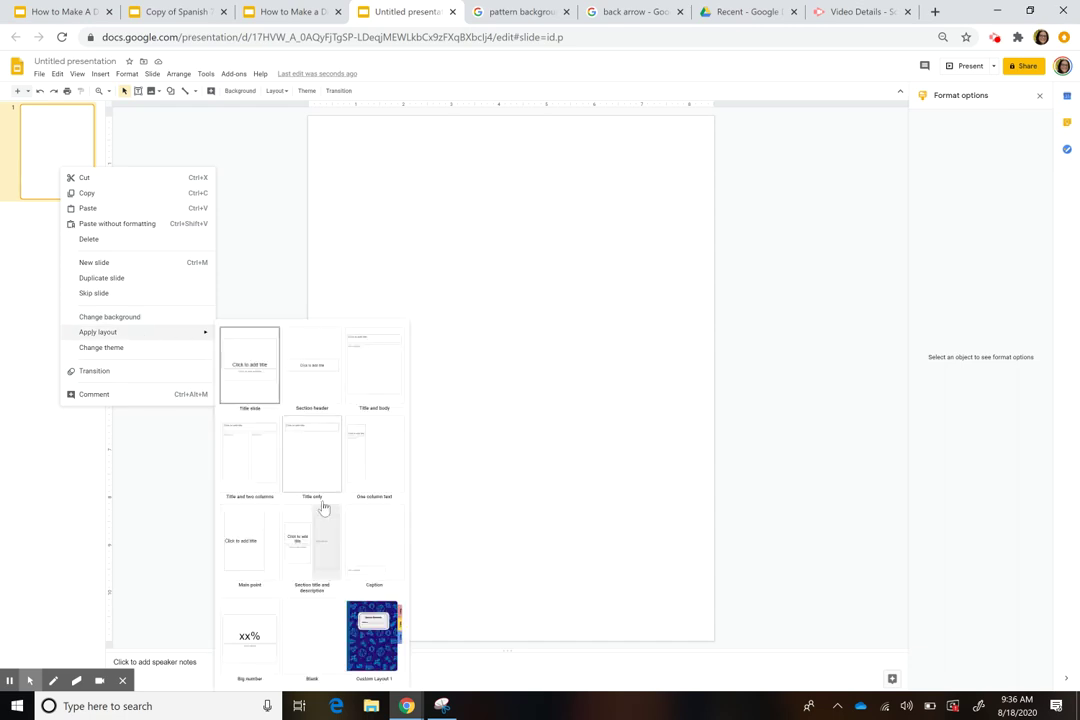
left_click(371, 636)
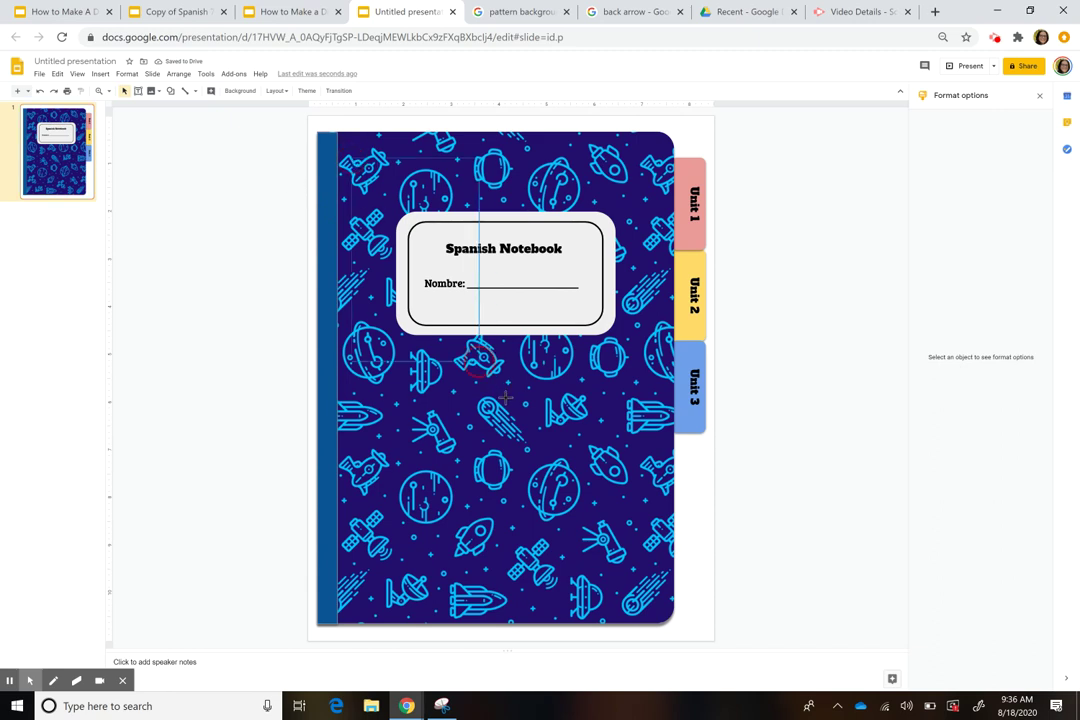
- Try to select the title label and the unit tabs directly on the cover slide
left_click(547, 272)
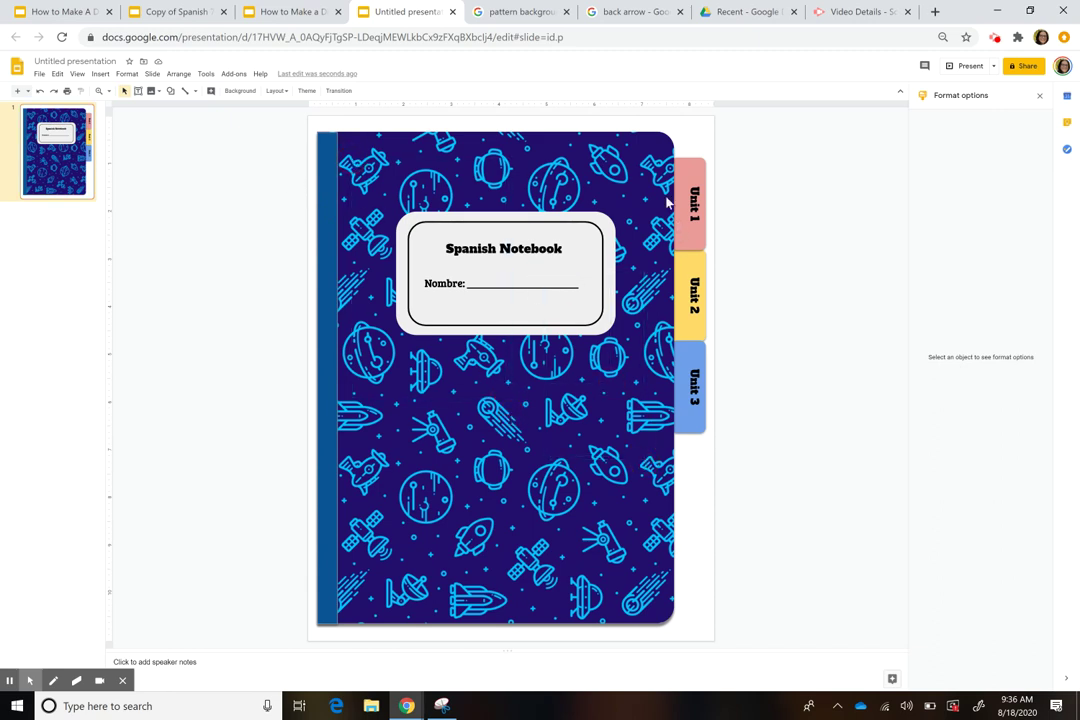
left_click_drag(648, 187, 708, 374)
key("Escape")
- Reopen the master editor on the cover layout
left_click(152, 74)
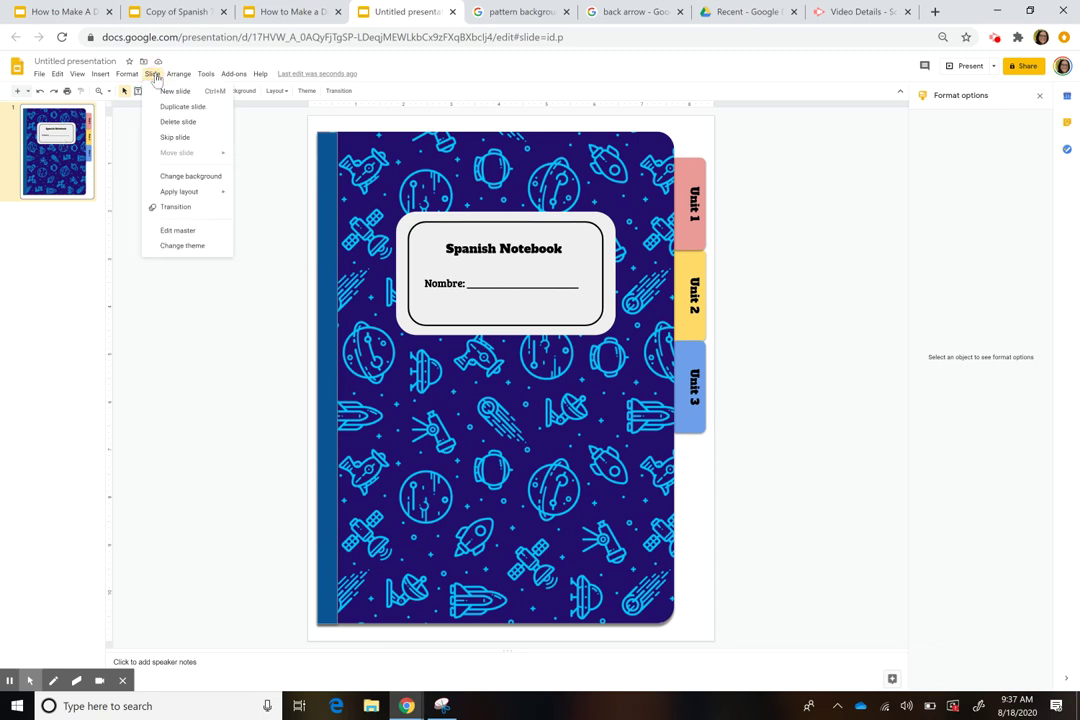
mouse_move(192, 198)
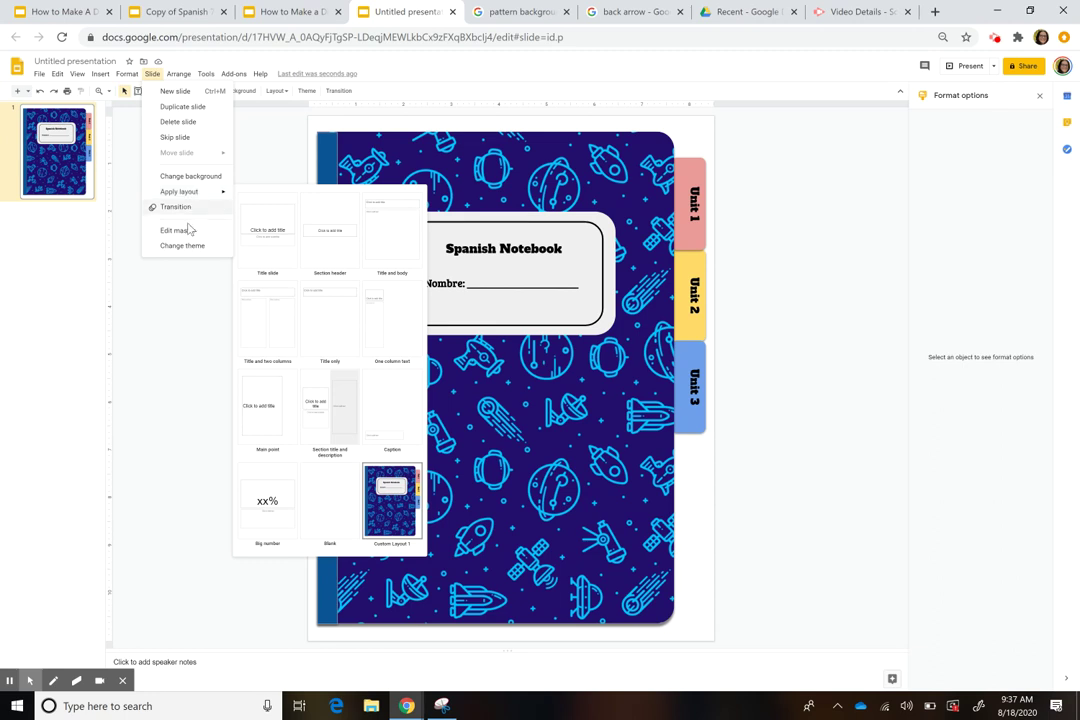
left_click(183, 231)
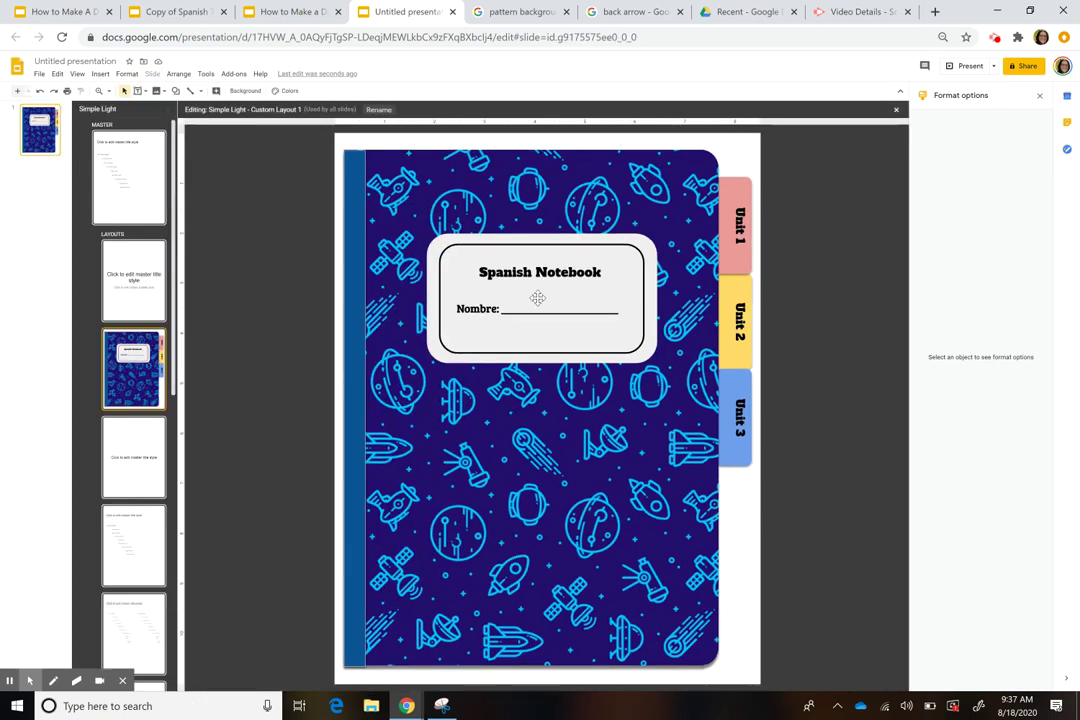
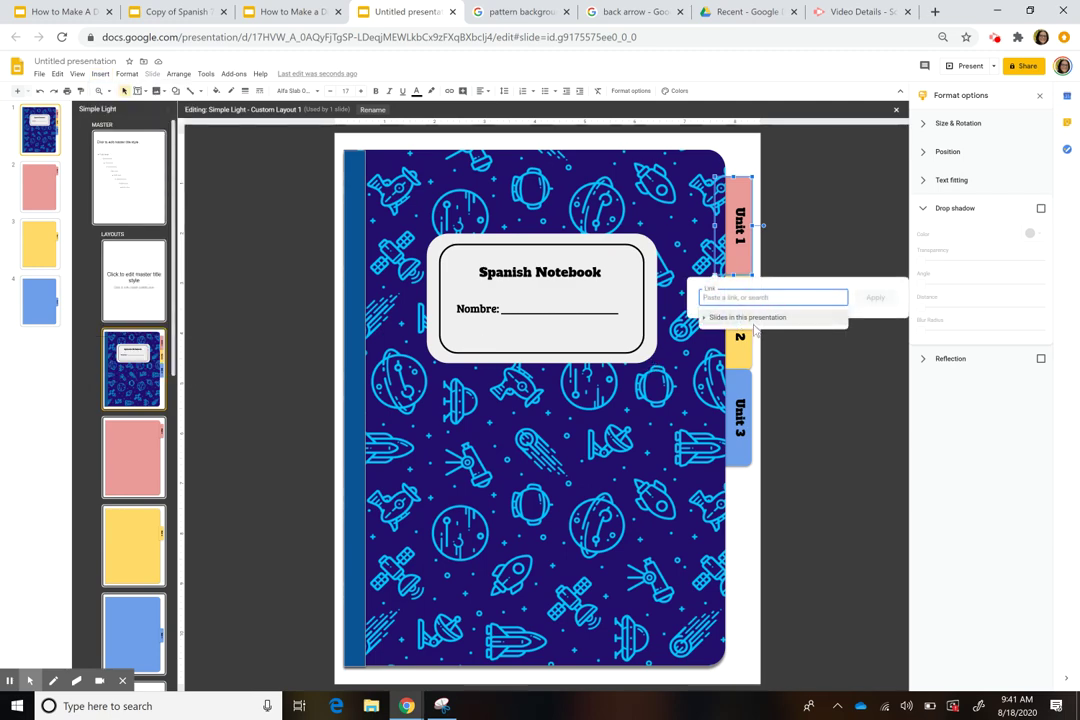
- Link the "Unit 1" text box on the cover layout to Slide 2
left_click(755, 317)
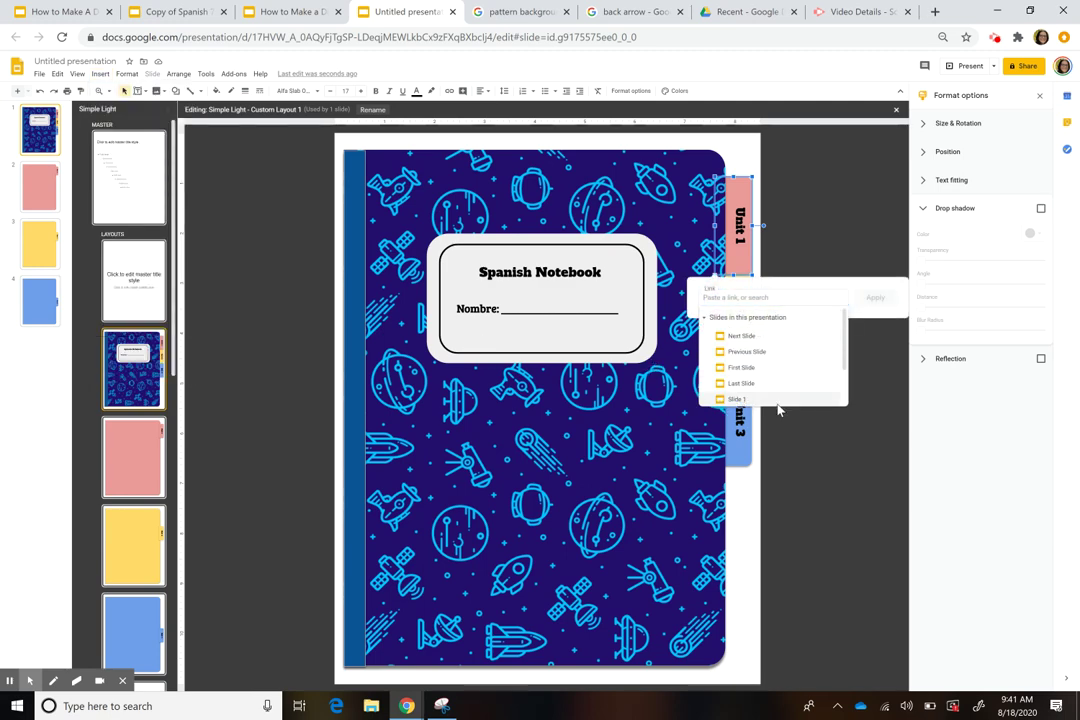
scroll(777, 403, "down", 2)
left_click(768, 363)
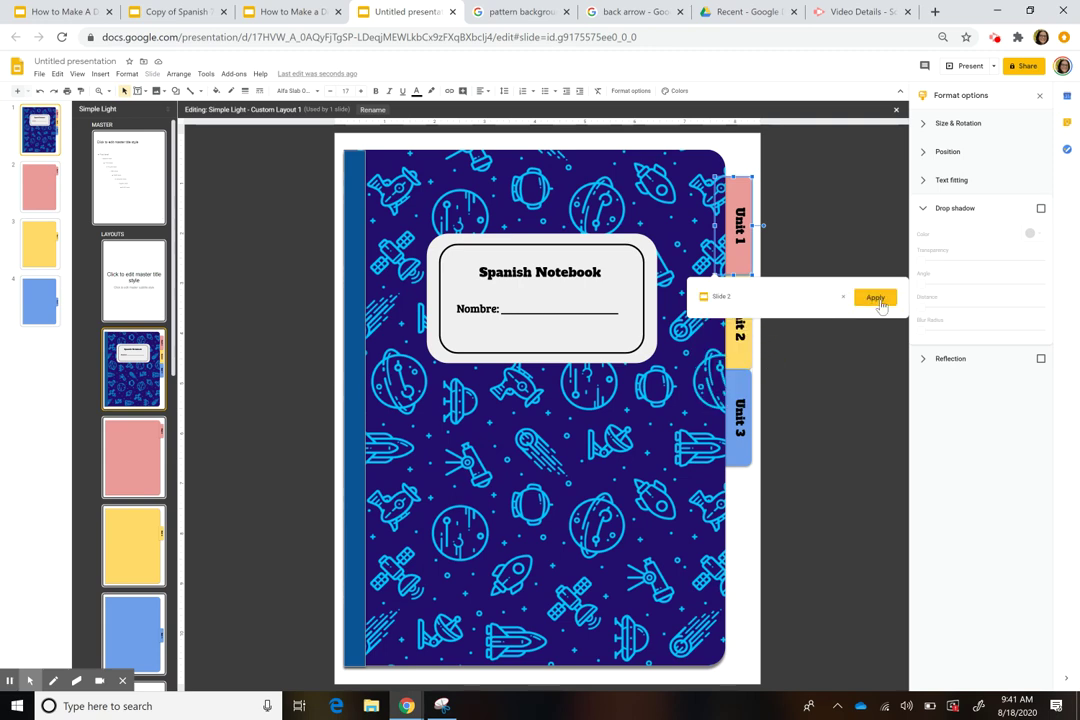
left_click(877, 299)
- Try to link the yellow tab's "Unit 2" text box to Slide 3
left_click(740, 340)
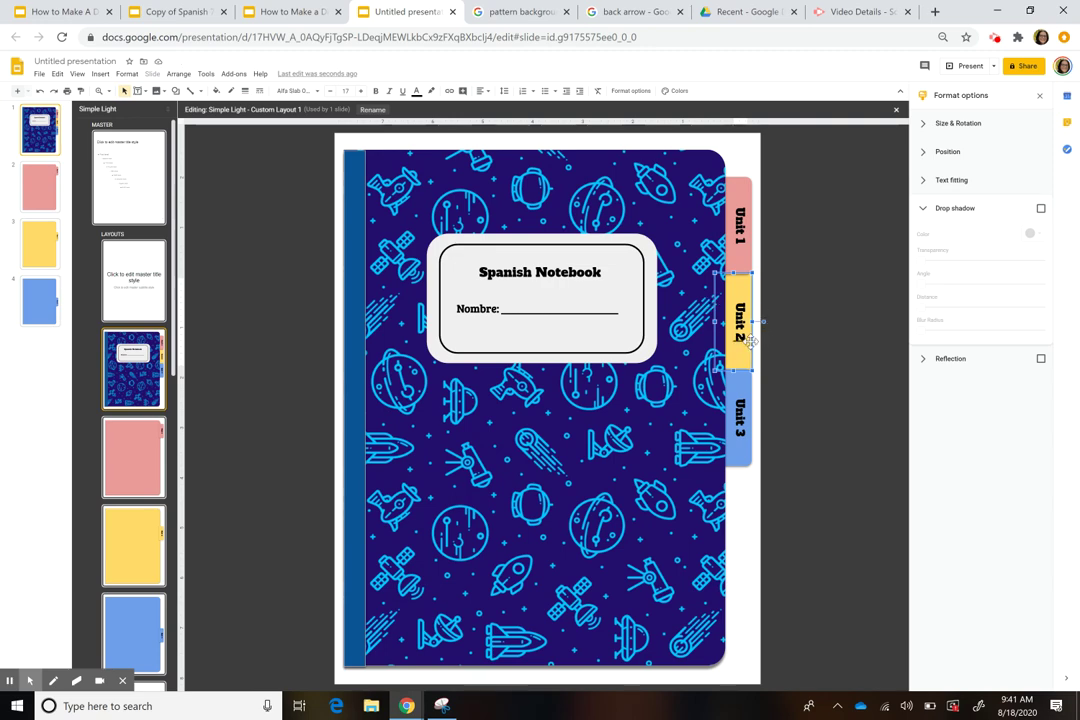
key("ctrl+k")
left_click(647, 436)
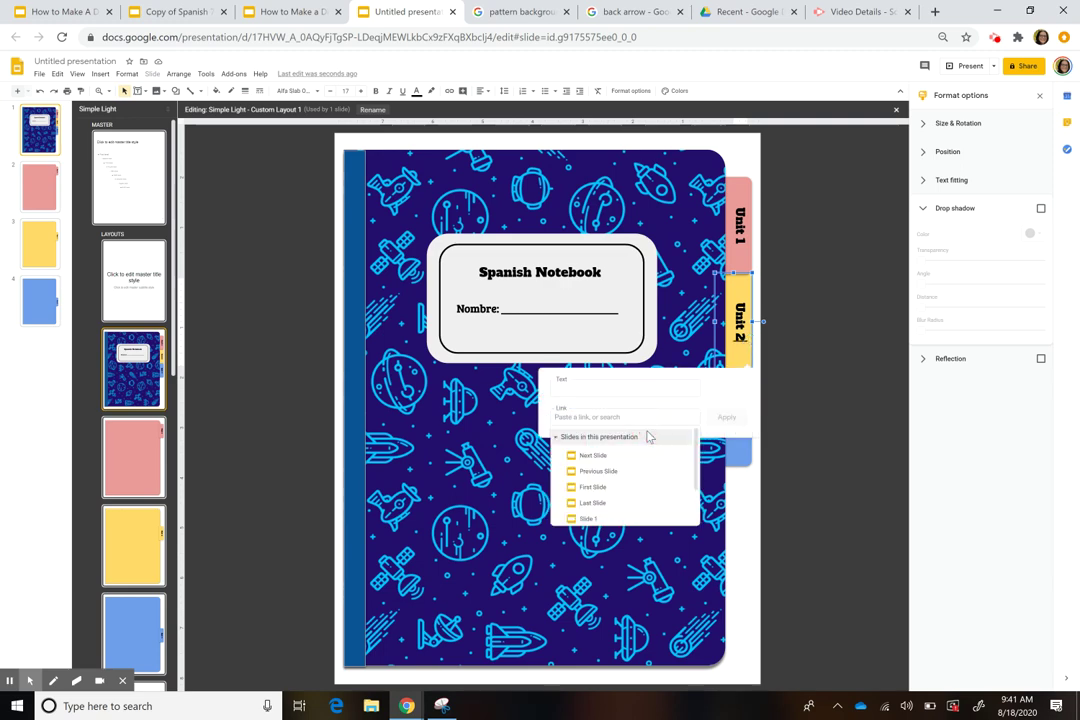
scroll(647, 503, "down", 1)
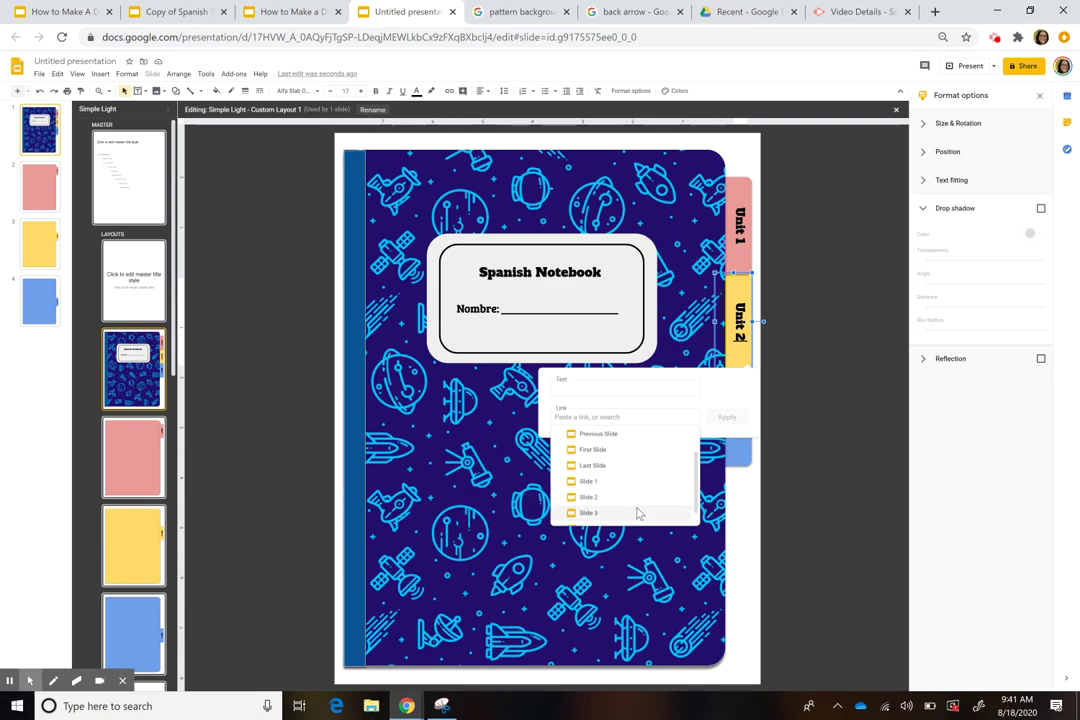
left_click(639, 513)
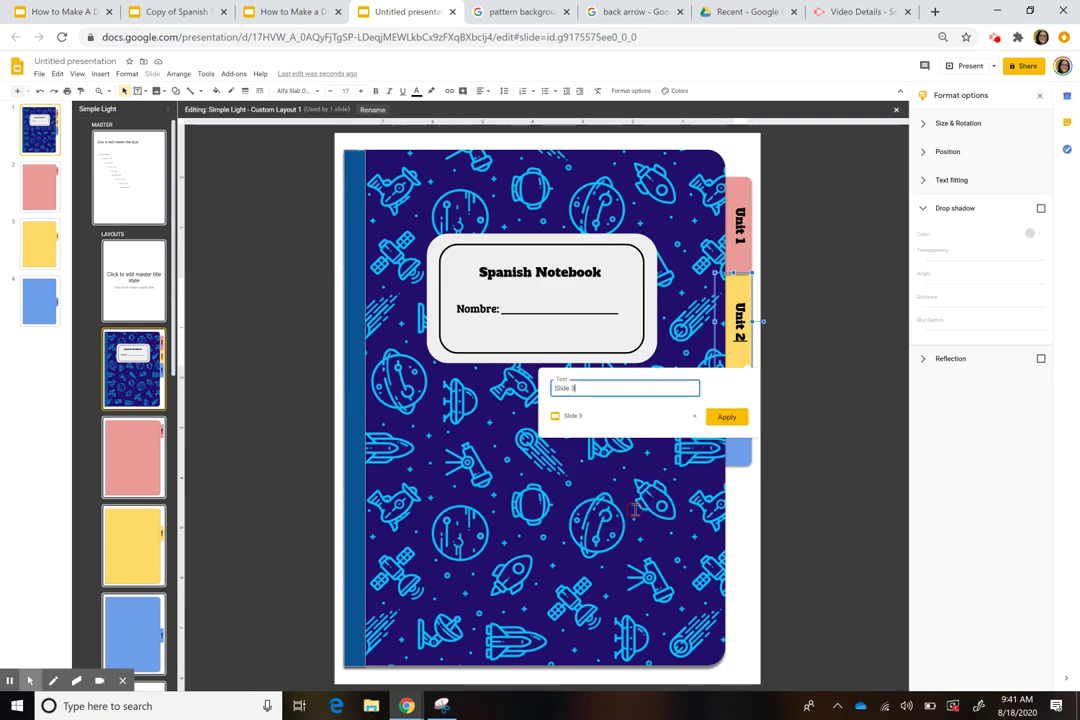
left_click(735, 425)
- Link the blue tab's "Unit 3" text box to Slide 4
left_click(744, 450)
key("ctrl+k")
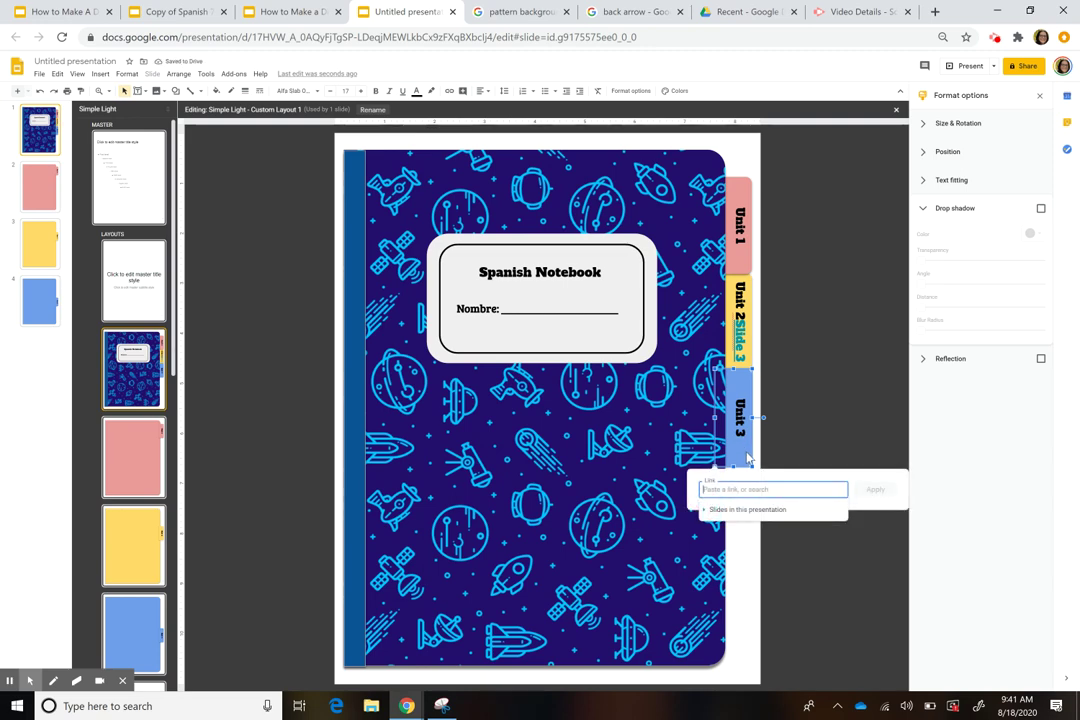
left_click(747, 509)
scroll(755, 540, "down", 1)
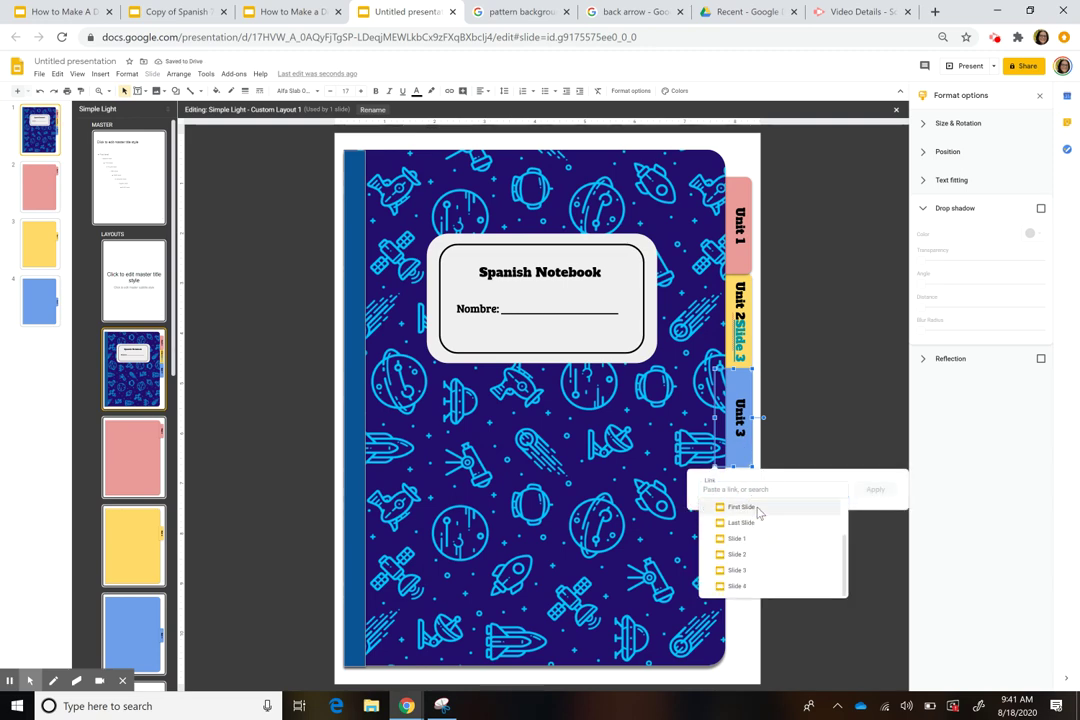
left_click(757, 594)
left_click(879, 492)
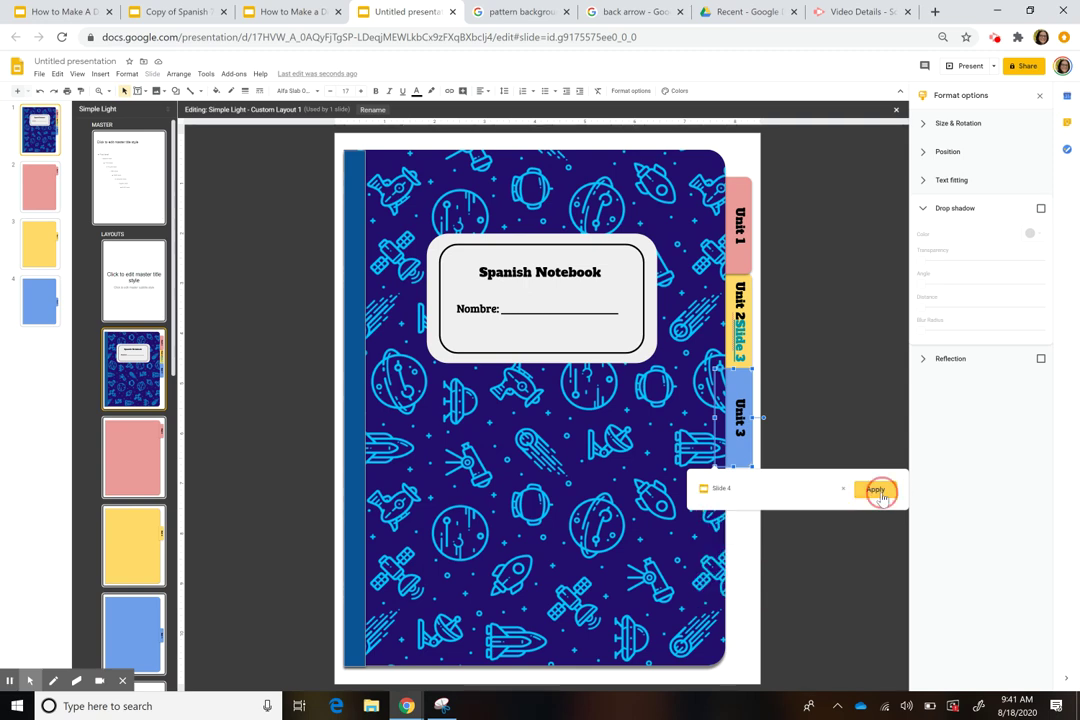
- Delete the linked text "Slide 3" from the yellow tab so that its label reads only "Unit 2"
left_click(743, 352)
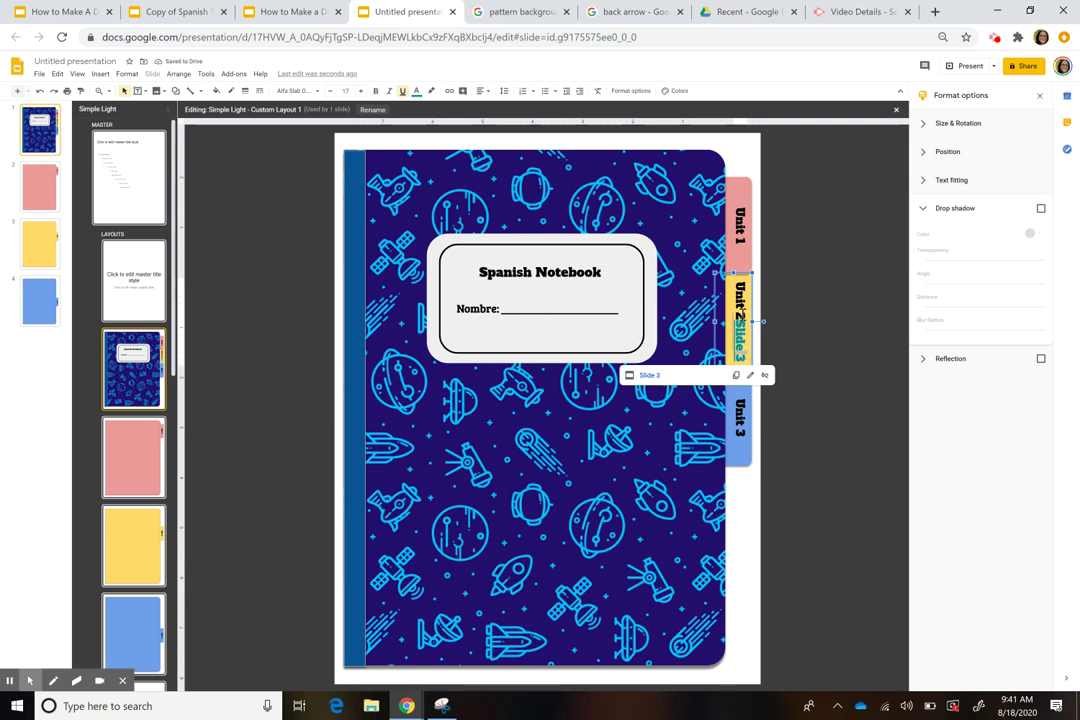
left_click(743, 320)
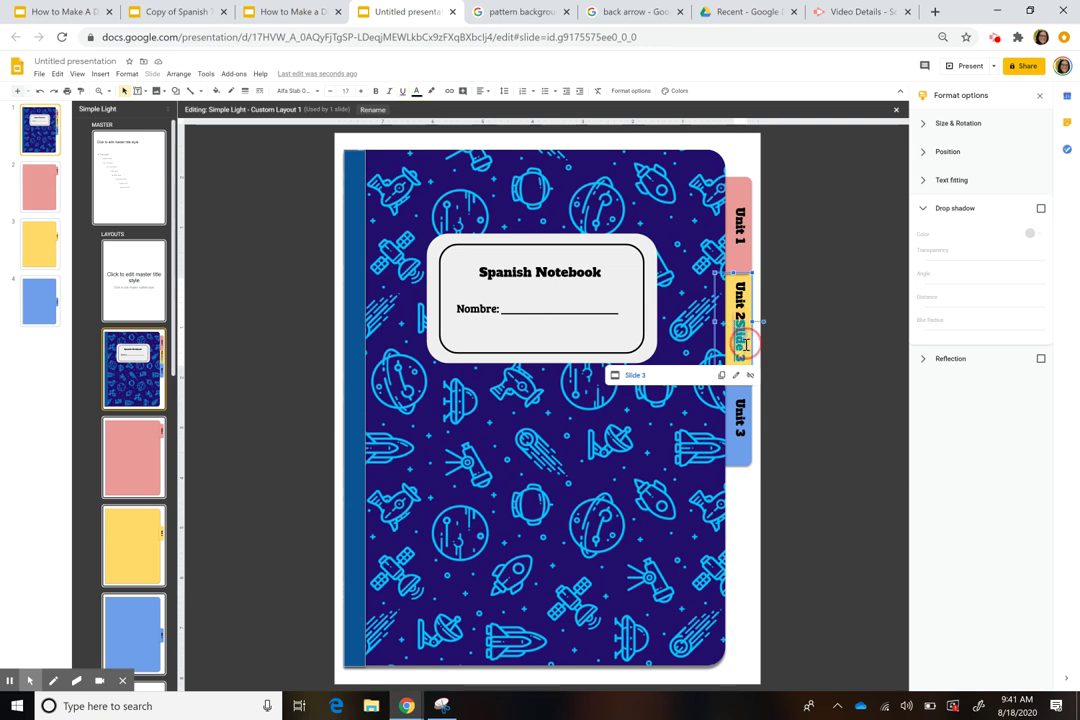
key("Escape")
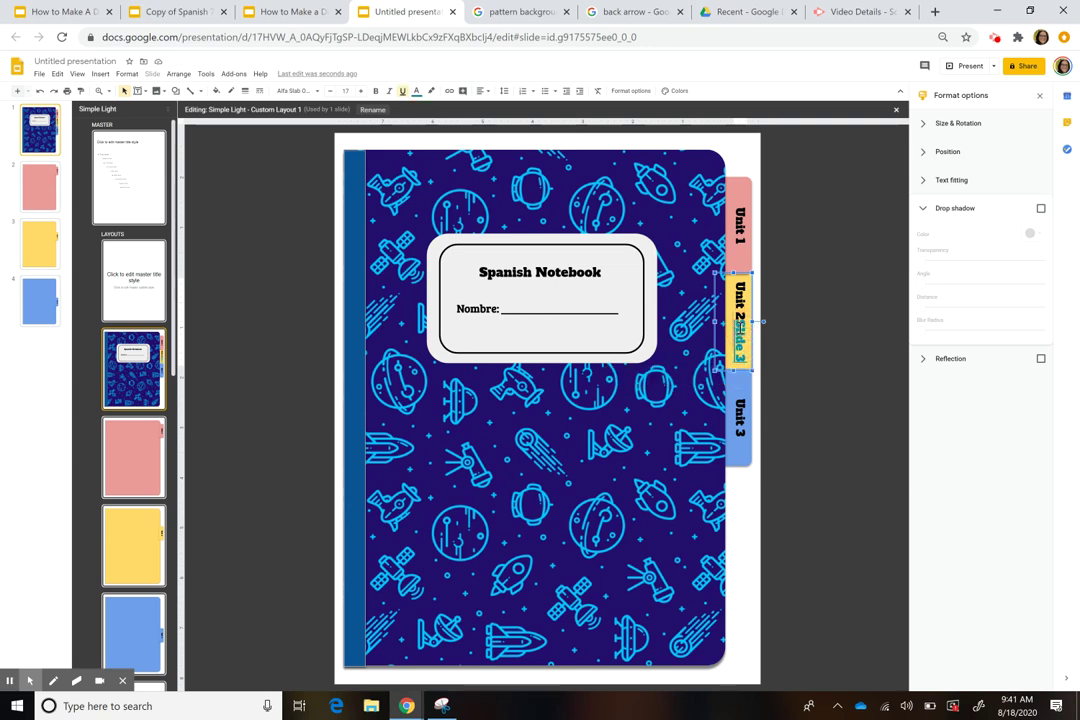
left_click(744, 352)
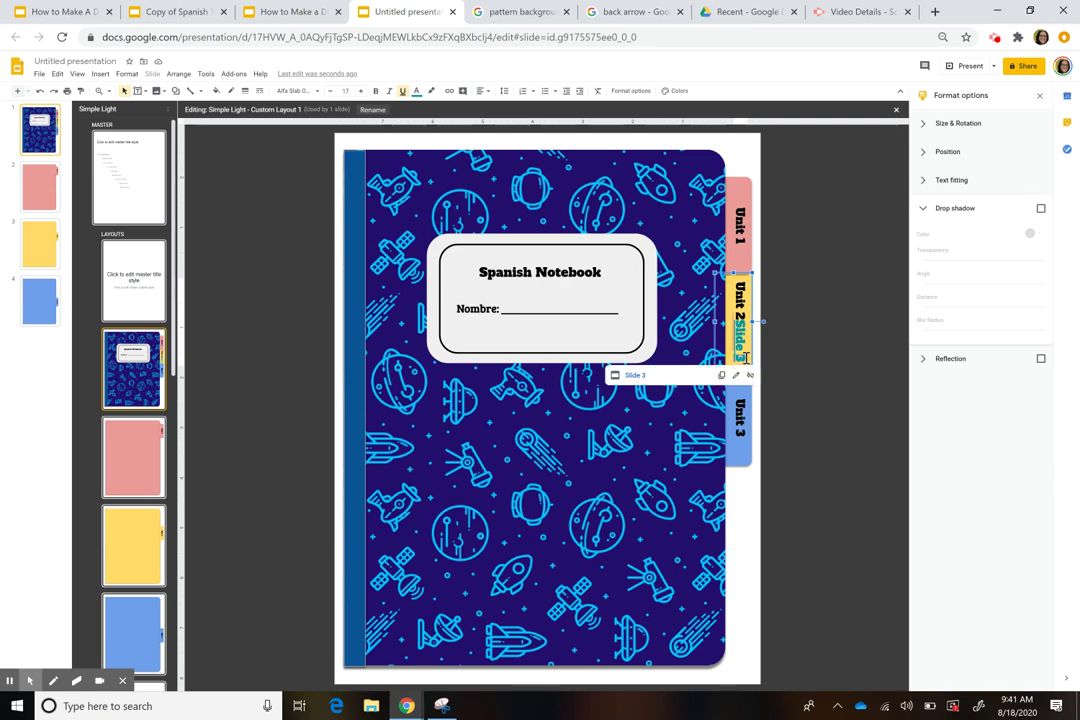
key("BackSpace")
key("BackSpace")
key("BackSpace")
key("BackSpace")
key("BackSpace")
key("BackSpace")
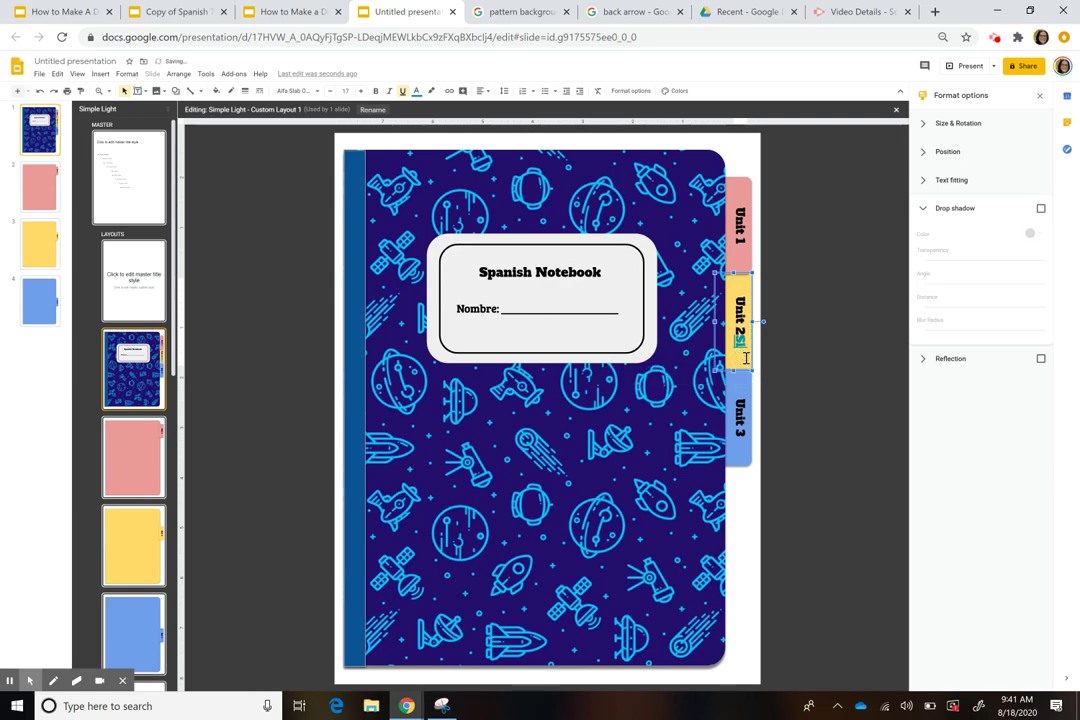
key("BackSpace")
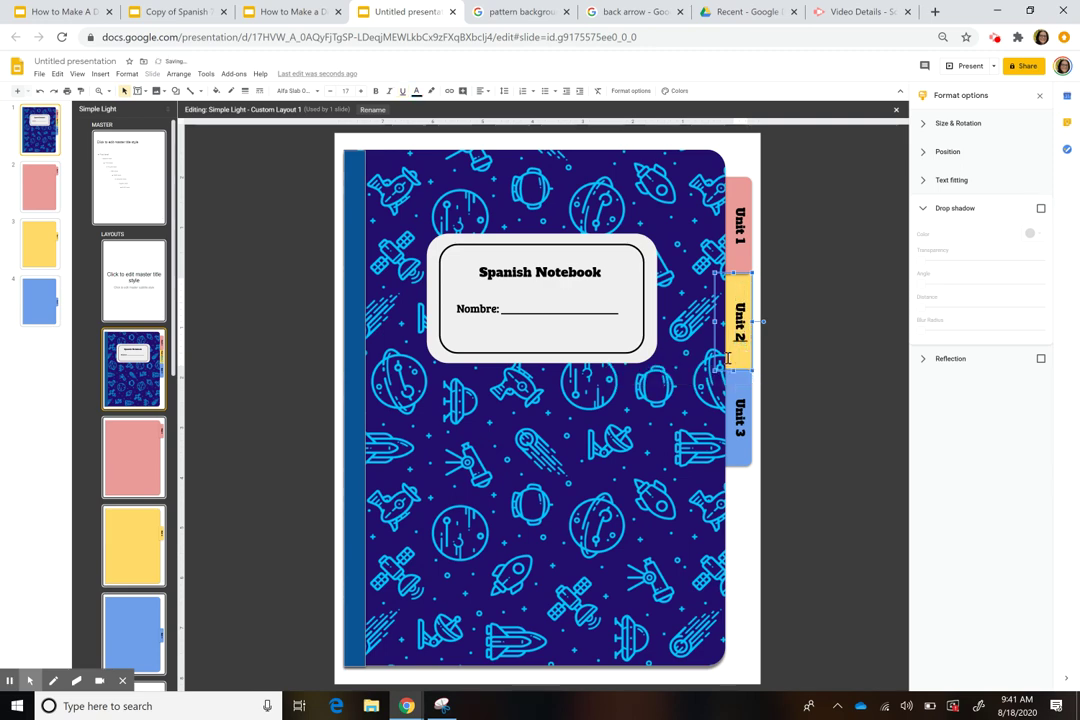
left_click(665, 386)
- Link the whole "Unit 2" text box on the yellow tab to Slide 3
left_click(745, 367)
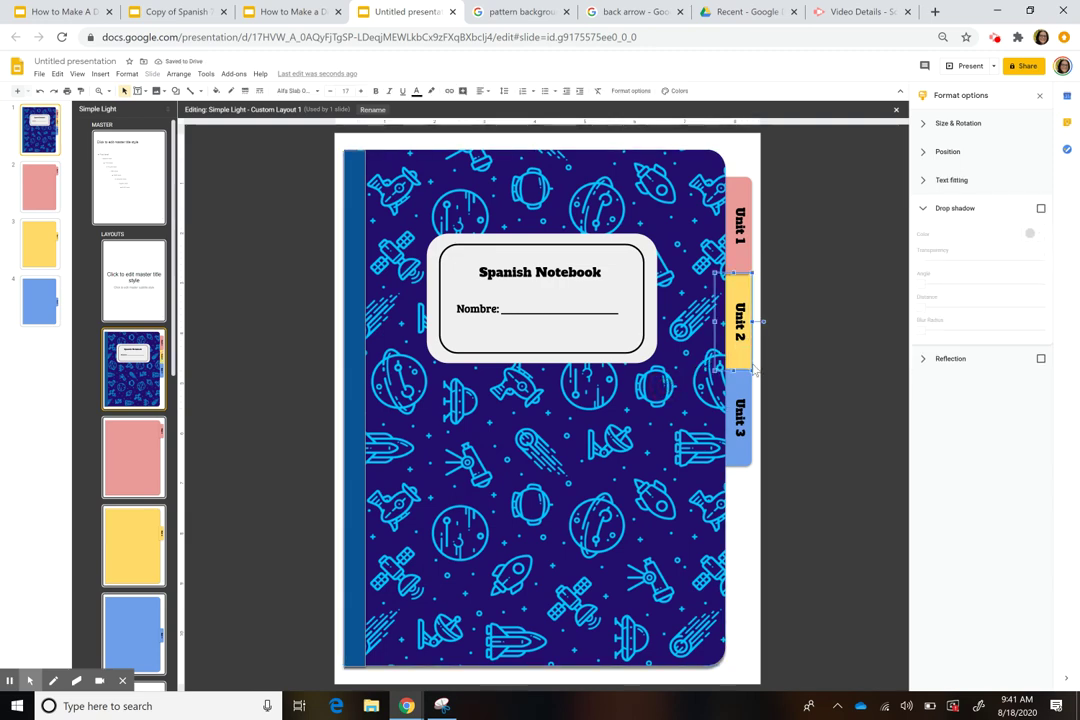
key("ctrl+k")
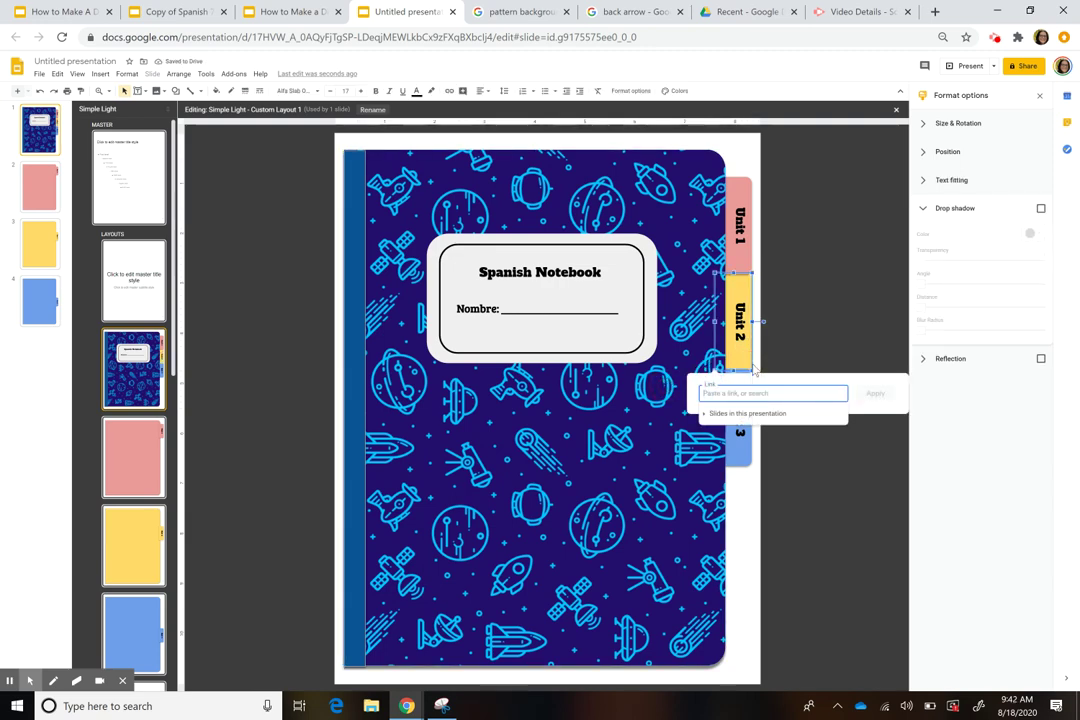
left_click(775, 415)
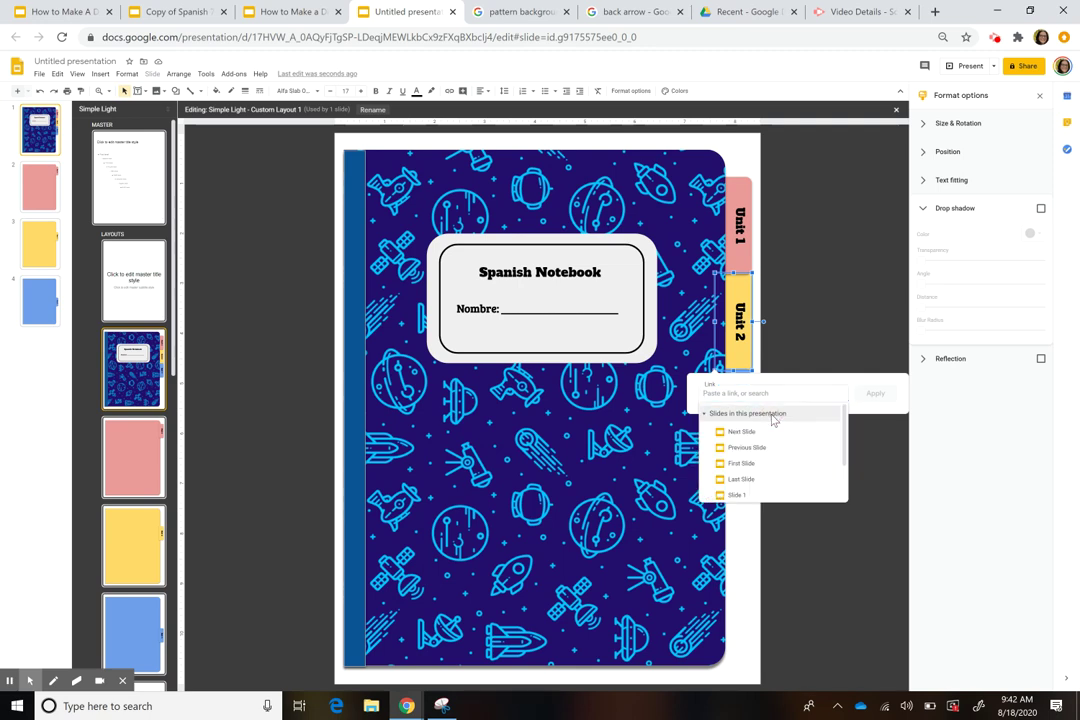
scroll(757, 480, "down", 1)
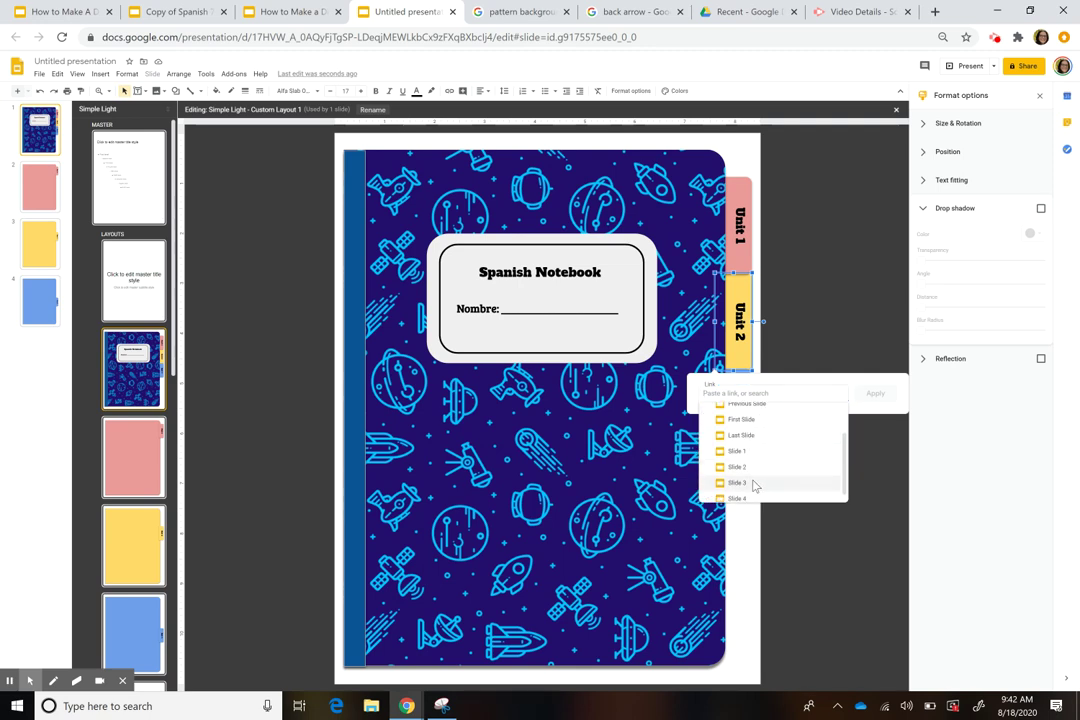
left_click(755, 484)
left_click(874, 393)
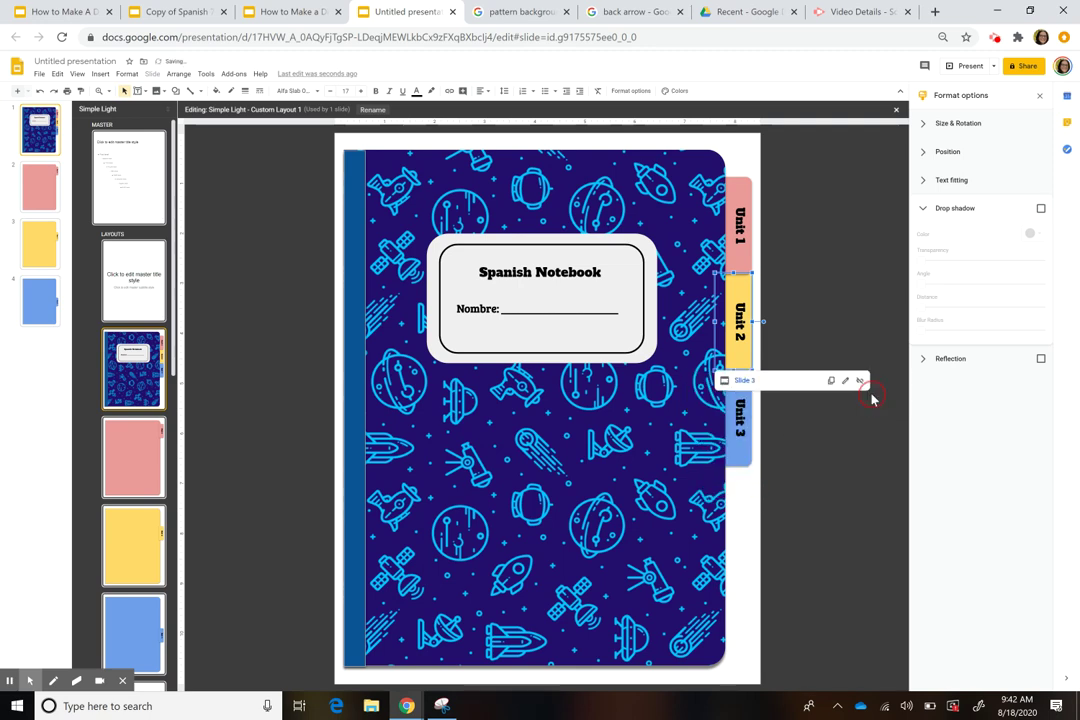
- Leave the master editor for the cover slide and start the slideshow from it
left_click(396, 315)
left_click(38, 145)
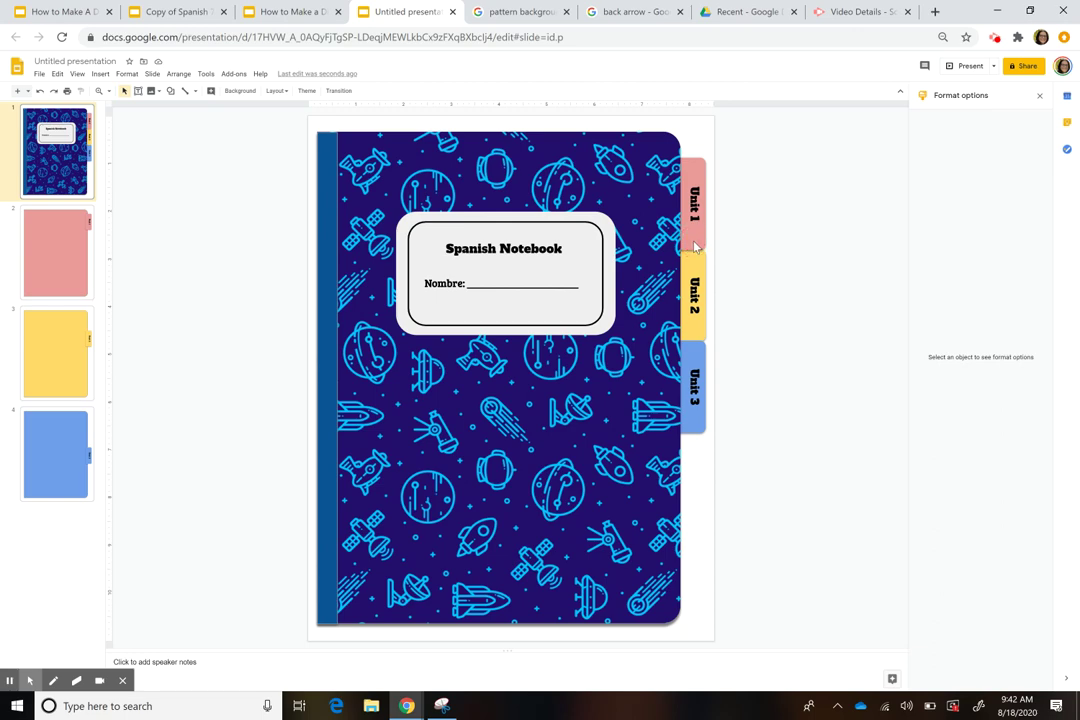
left_click(702, 236)
left_click(962, 65)
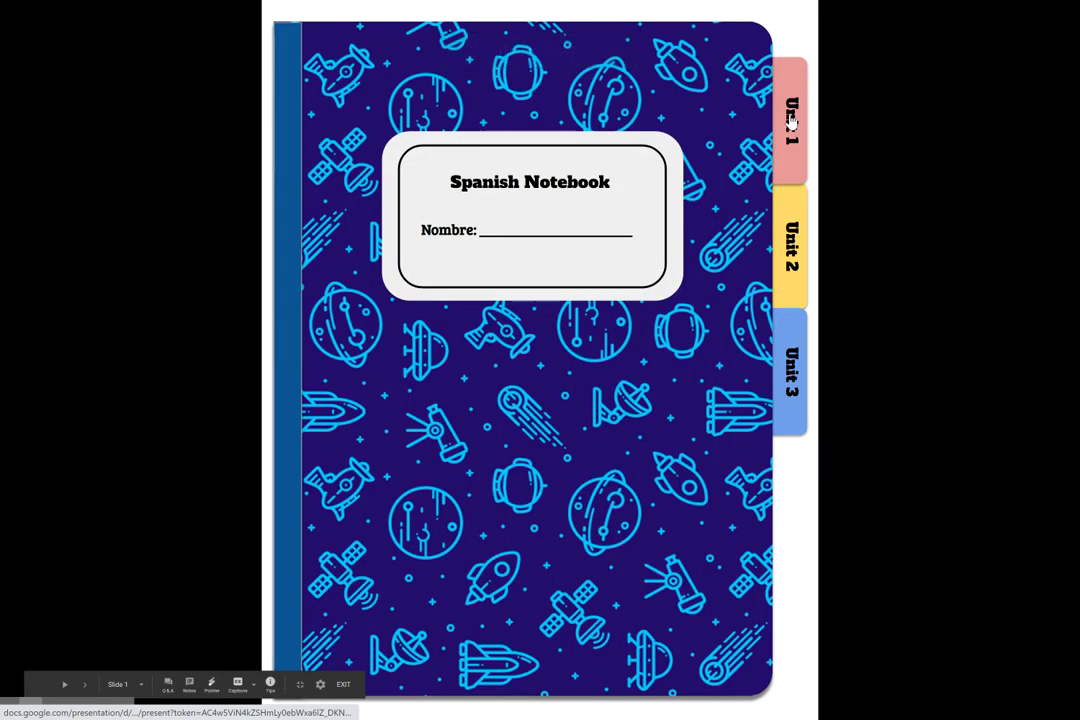
- Test the Unit 1, Unit 2 and Unit 3 tab links in the slideshow, and exit the presentation
left_click(792, 117)
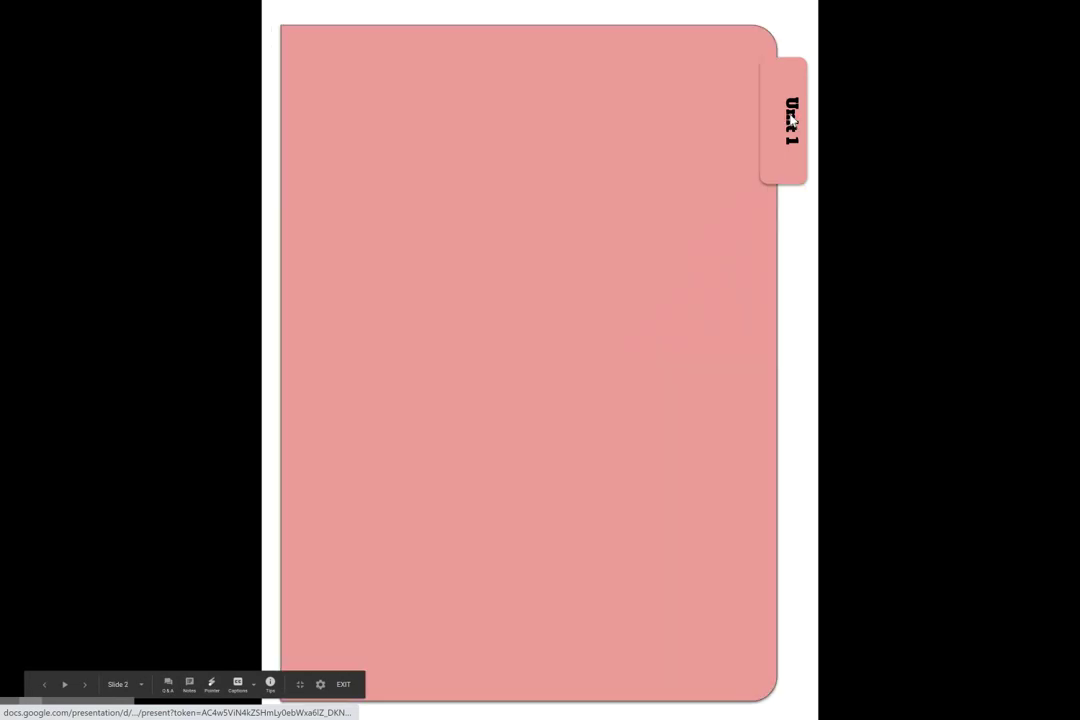
left_click(725, 327)
left_click(800, 260)
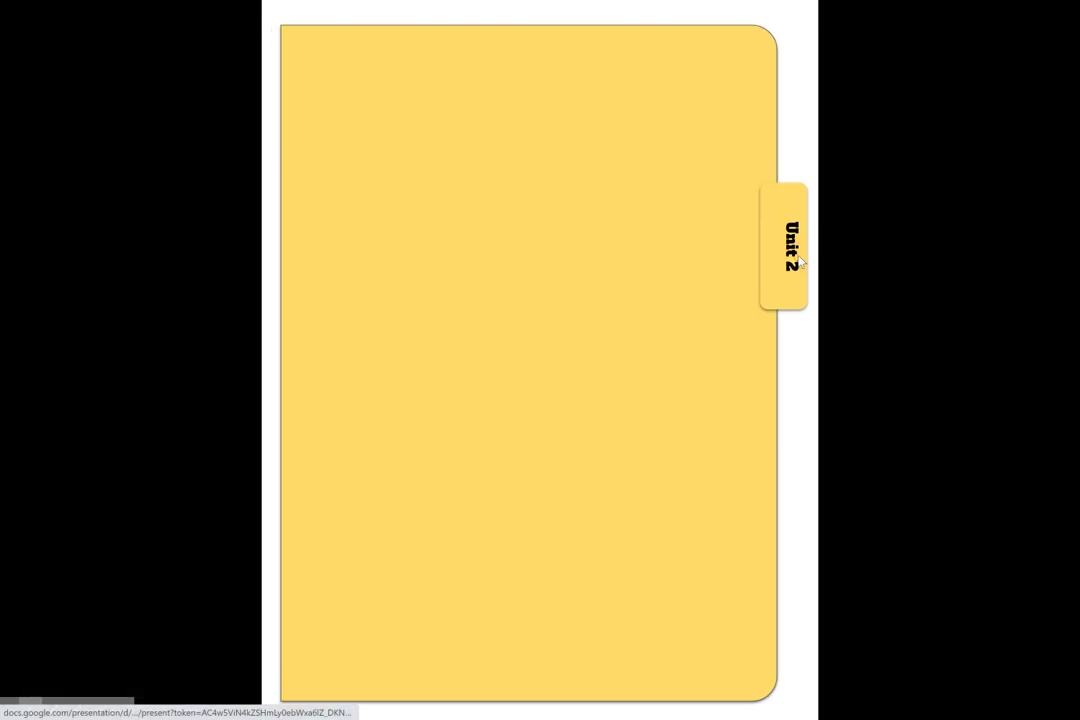
left_click(796, 288)
left_click(816, 210)
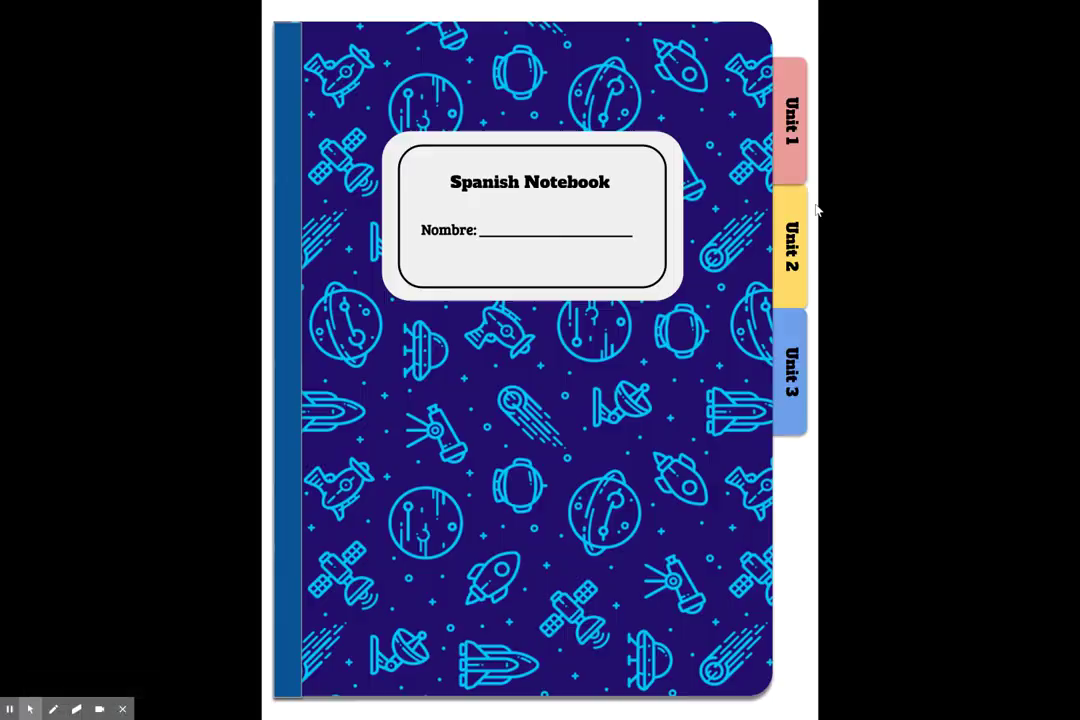
left_click(800, 368)
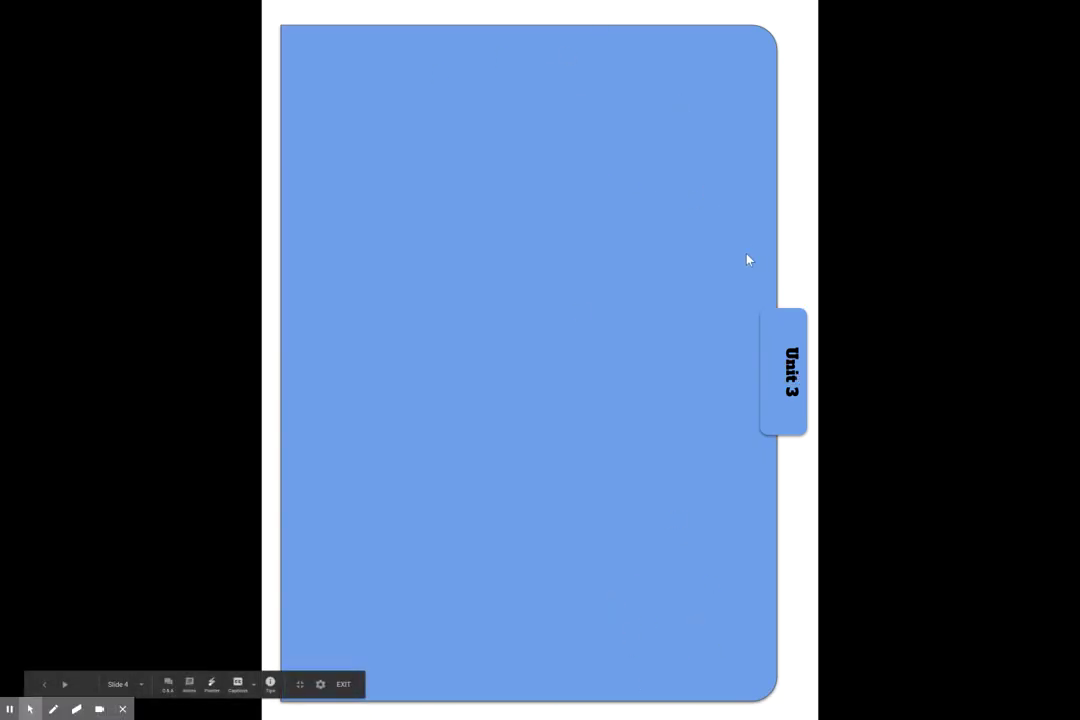
key("Escape")
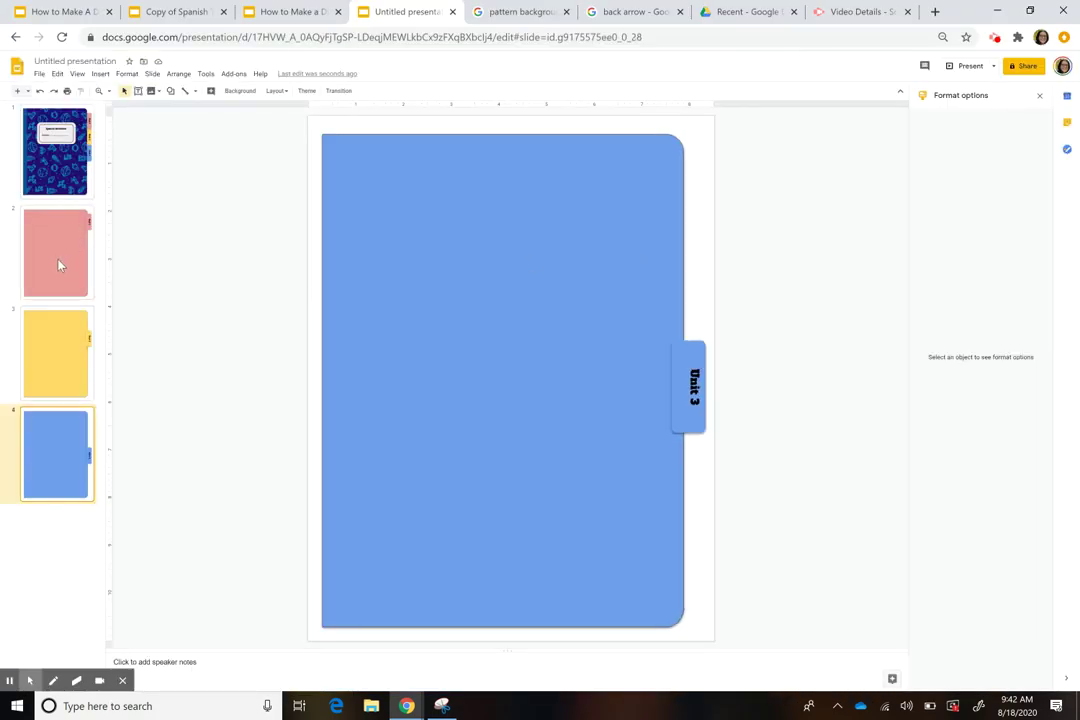
- Select the red Unit 1 slide, and copy the blue BACK arrow image from the Google Images "back arrow" results
left_click(65, 263)
left_click(60, 354)
left_click(55, 472)
left_click(60, 270)
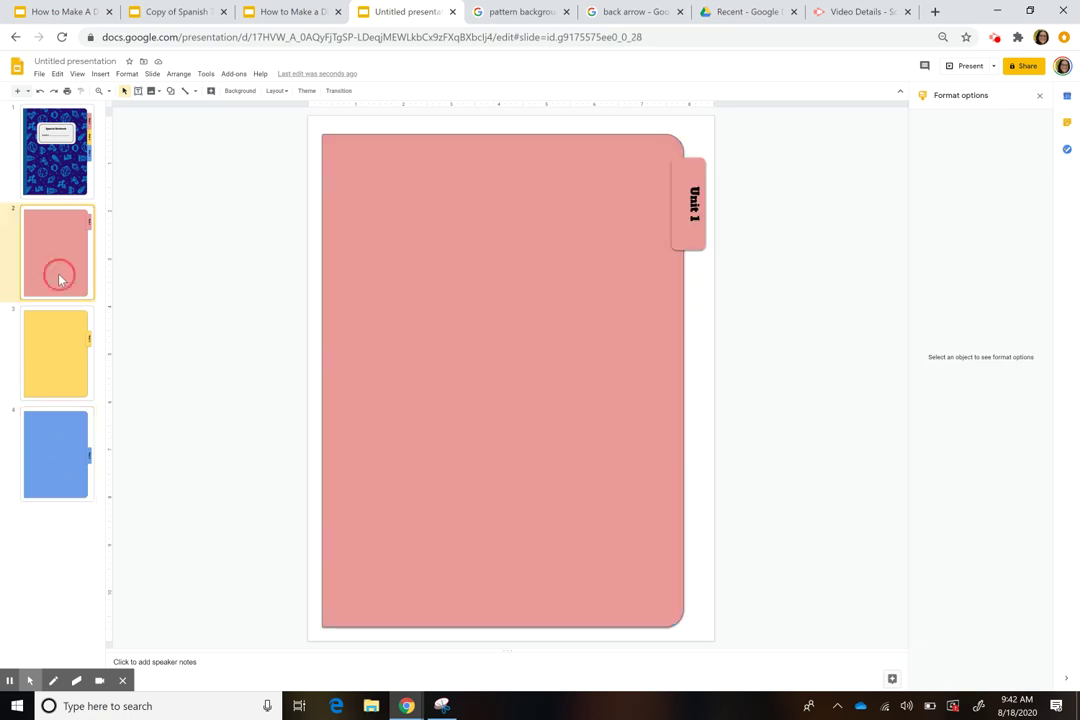
left_click(620, 12)
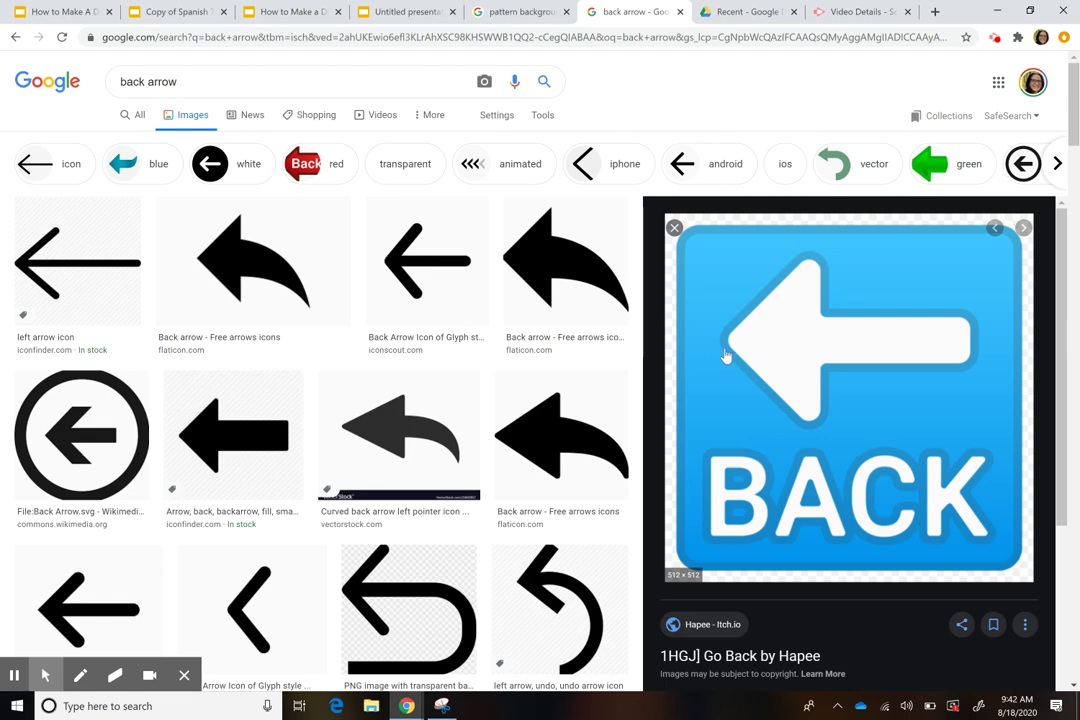
right_click(849, 399)
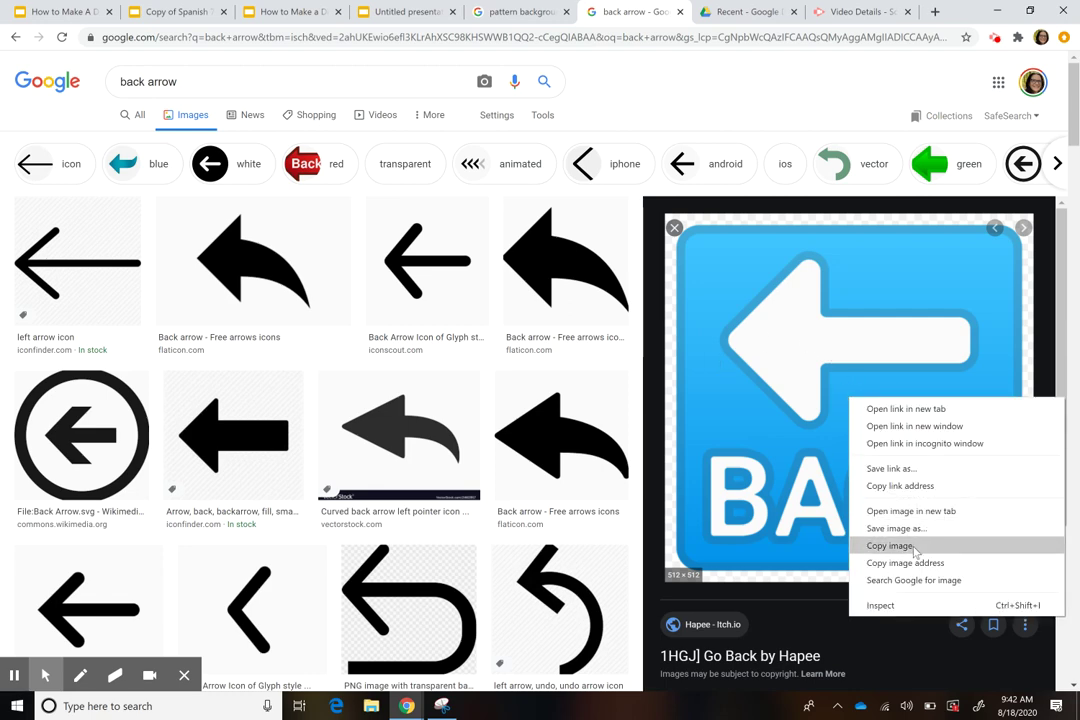
left_click(913, 548)
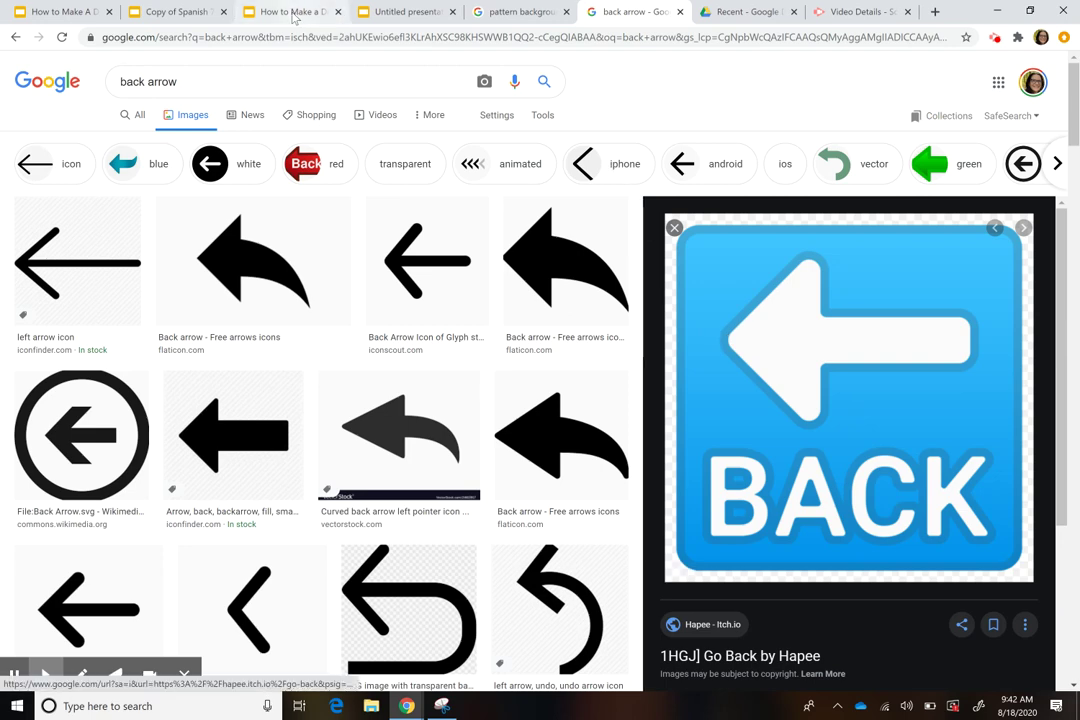
- Return to the untitled presentation, paste the BACK image onto the Unit 1 slide and shrink it into the page's lower-right corner
left_click(384, 12)
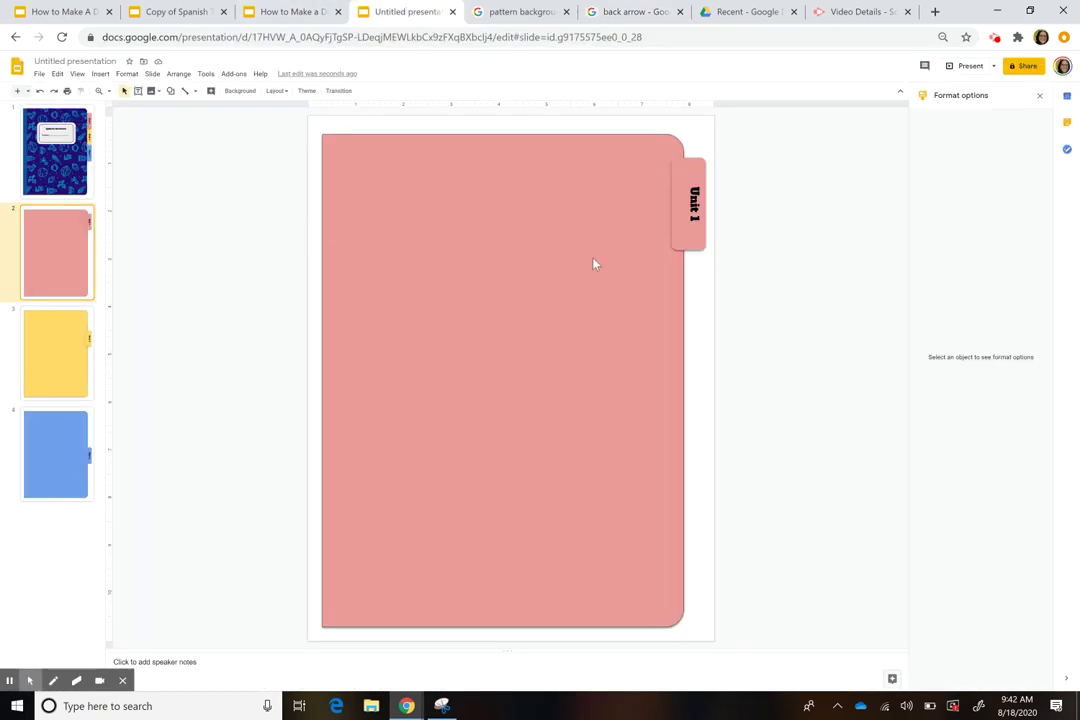
key("ctrl+v")
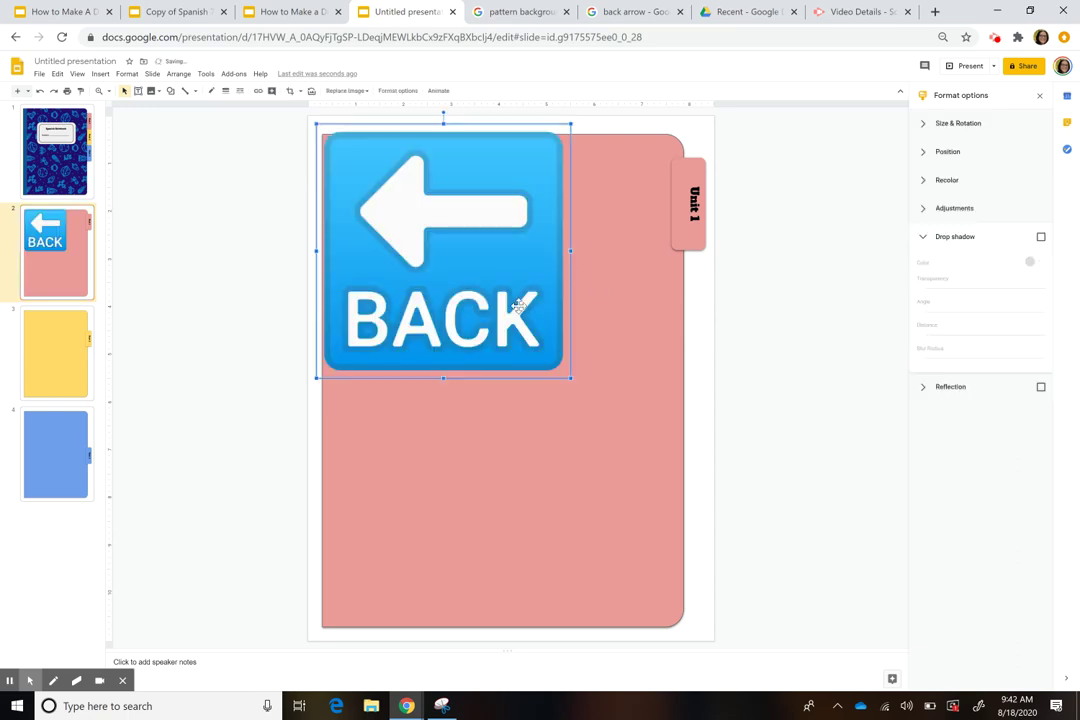
left_click_drag(568, 376, 515, 240)
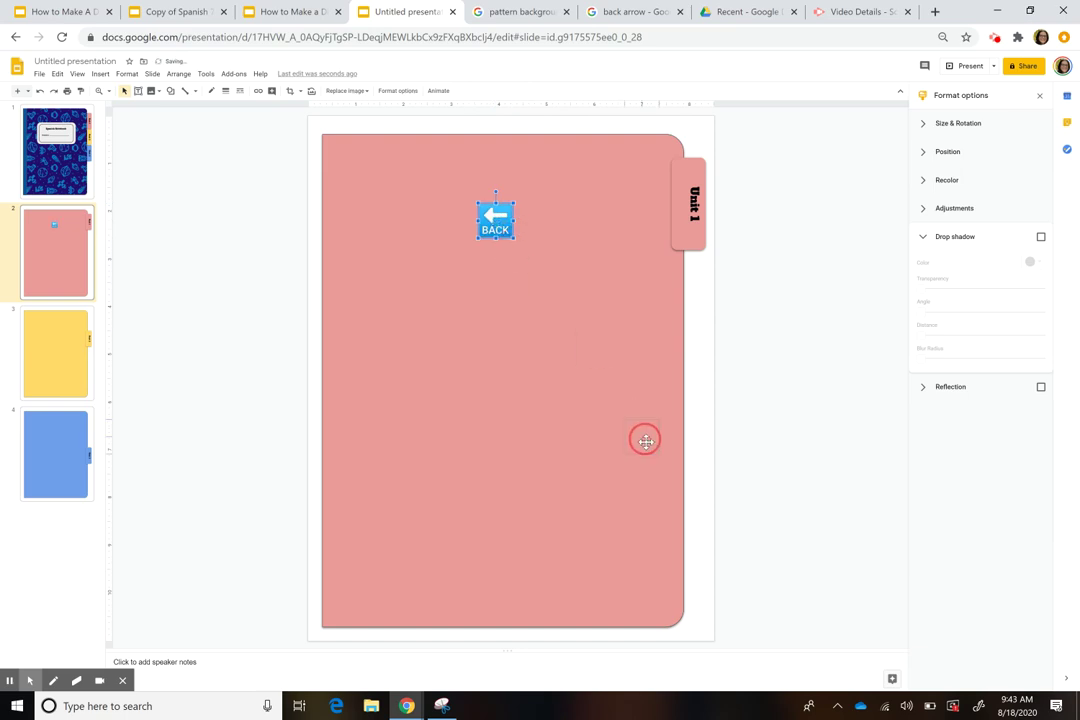
left_click_drag(654, 601, 648, 597)
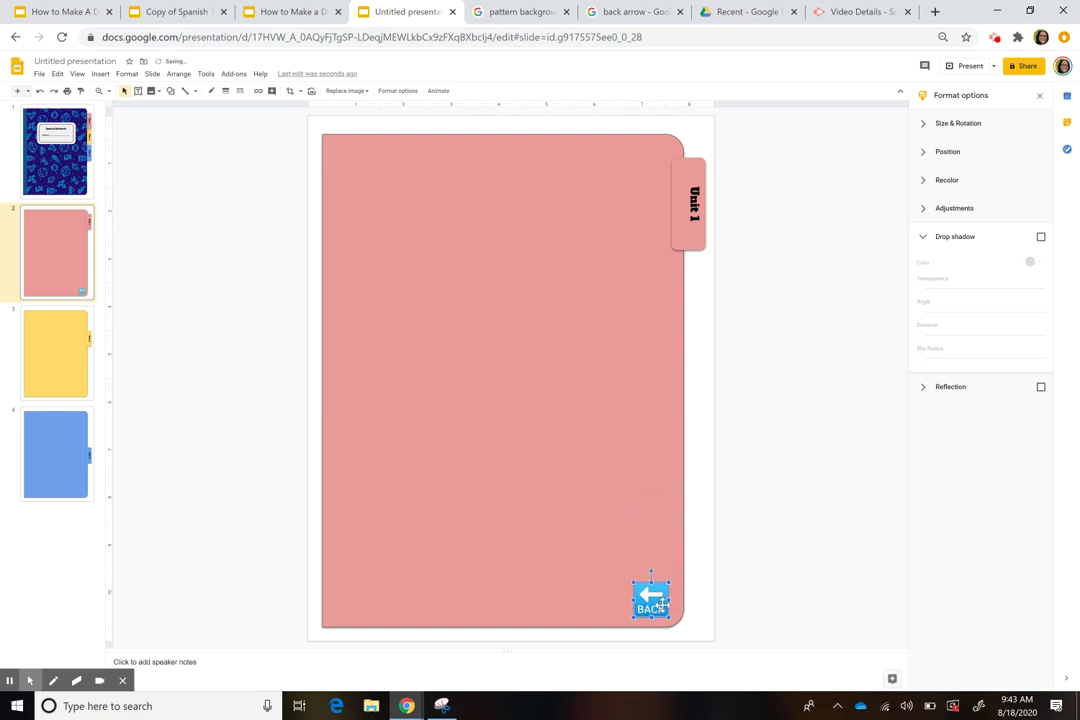
- Link the BACK image to Slide 1 of this presentation and copy the linked image
key("ctrl+k")
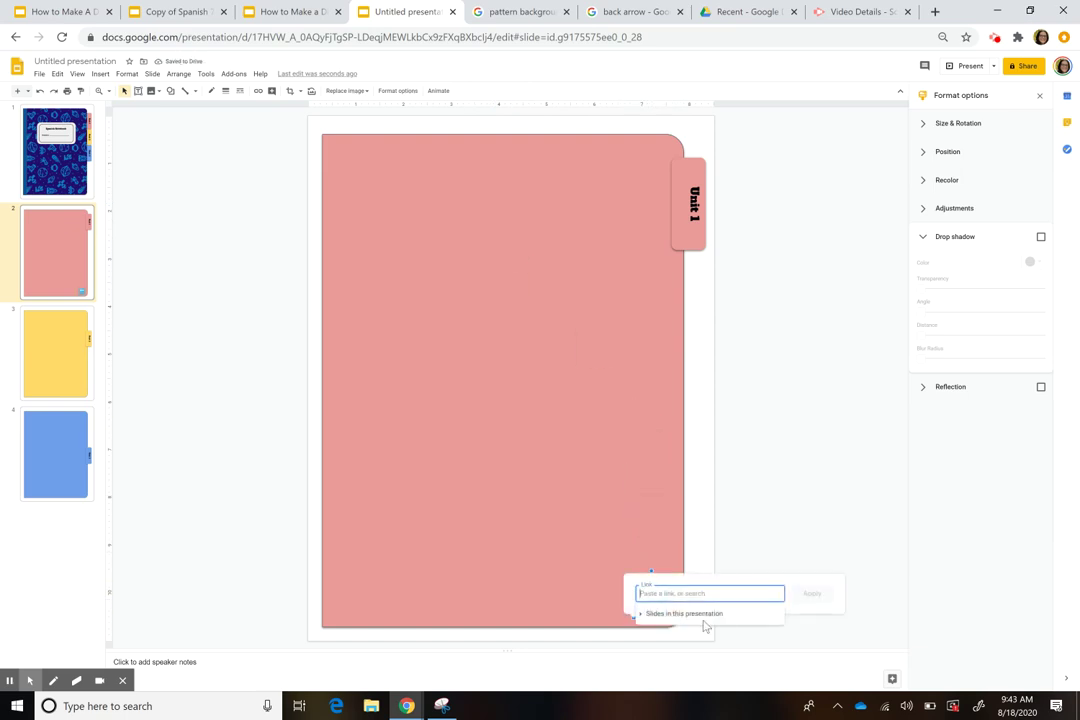
left_click(688, 614)
scroll(700, 655, "down", 2)
left_click(698, 658)
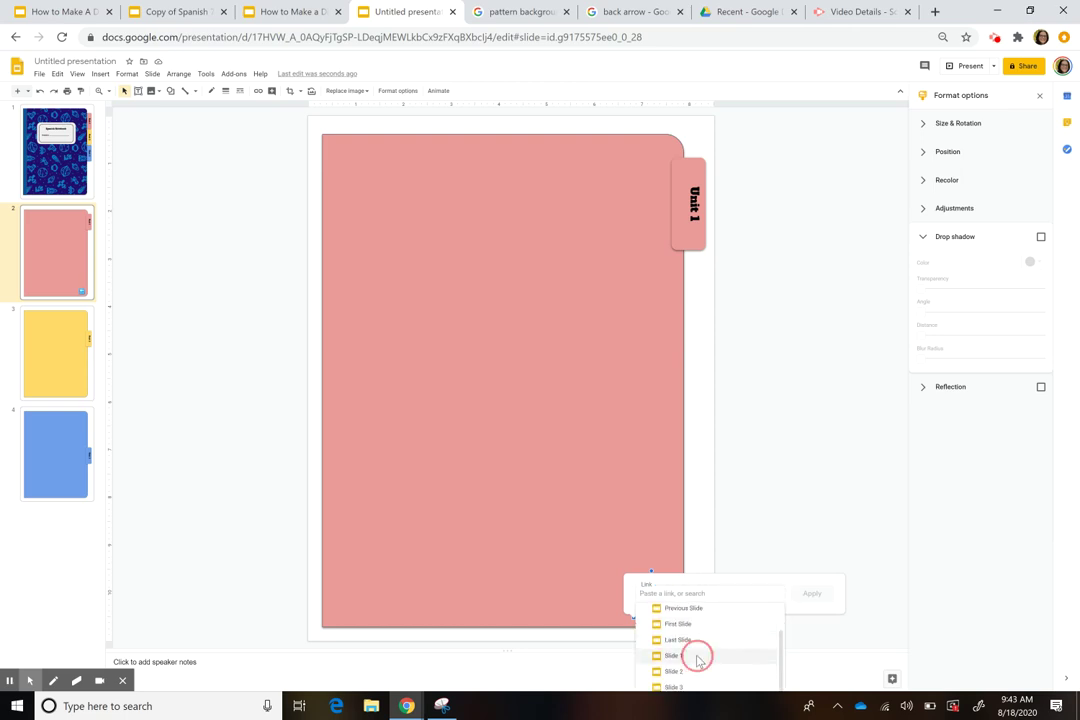
left_click(812, 595)
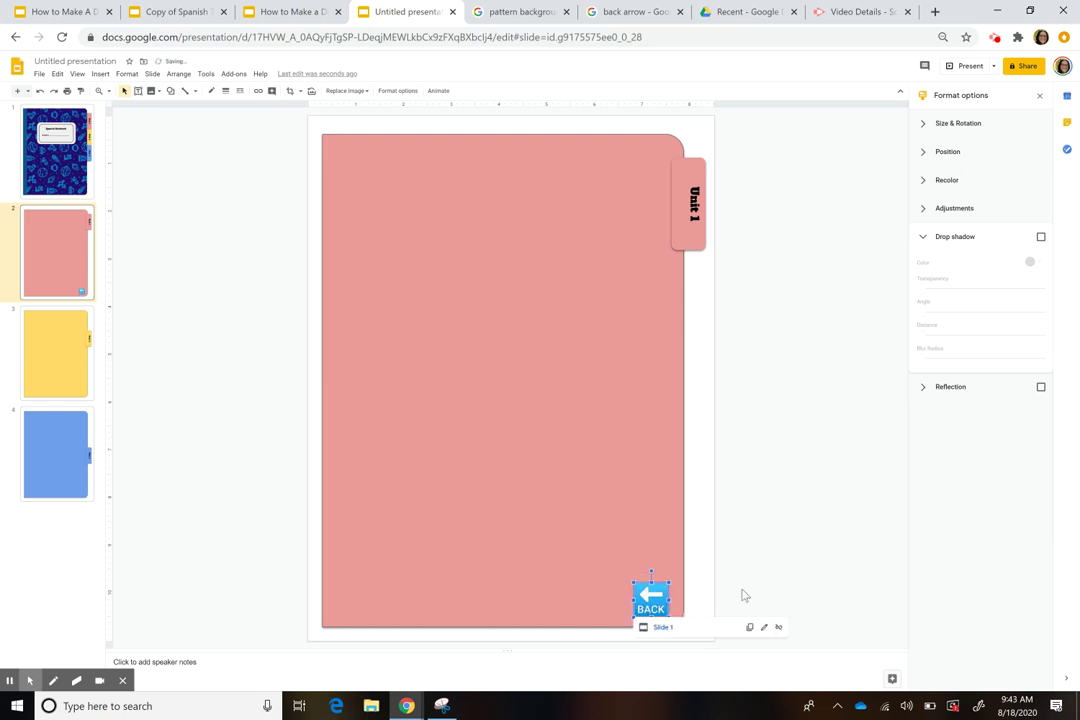
left_click(613, 584)
left_click(660, 600)
- Paste the linked BACK image onto the yellow Unit 2 and blue Unit 3 slides
left_click(45, 418)
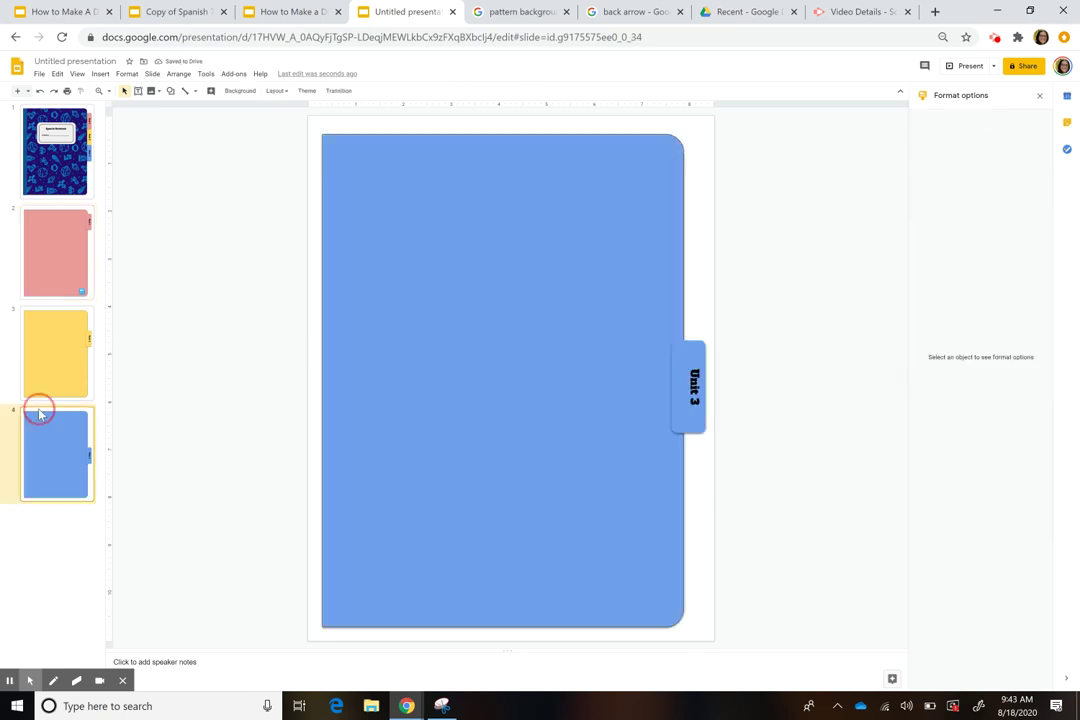
left_click(61, 385)
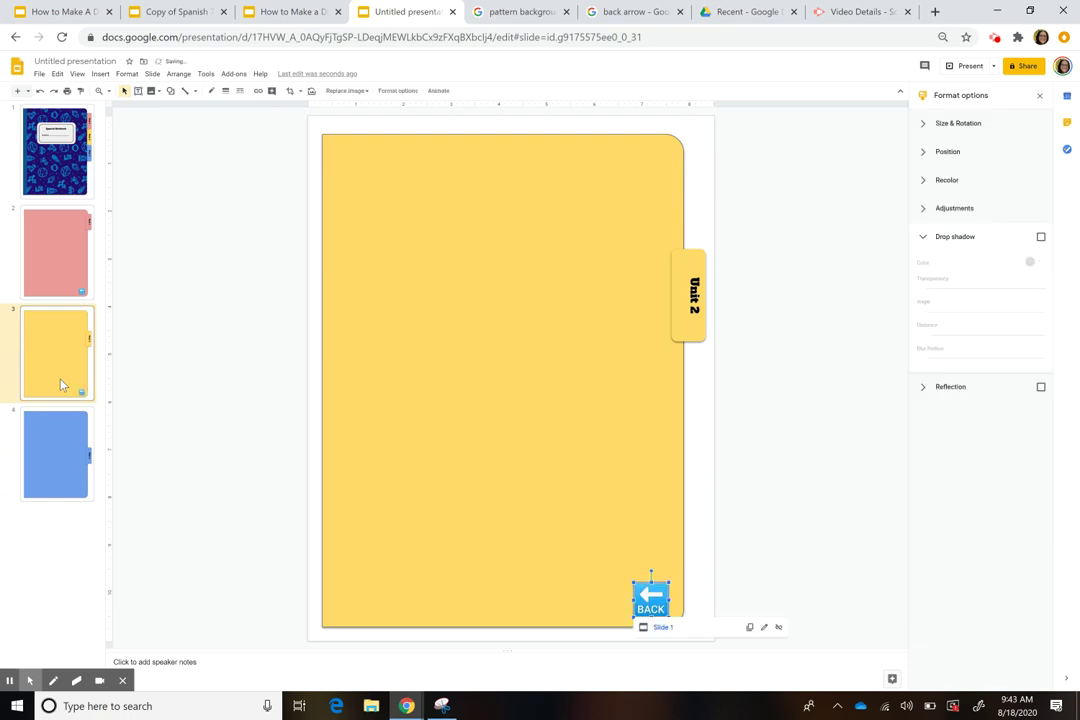
left_click(54, 481)
key("ctrl+v")
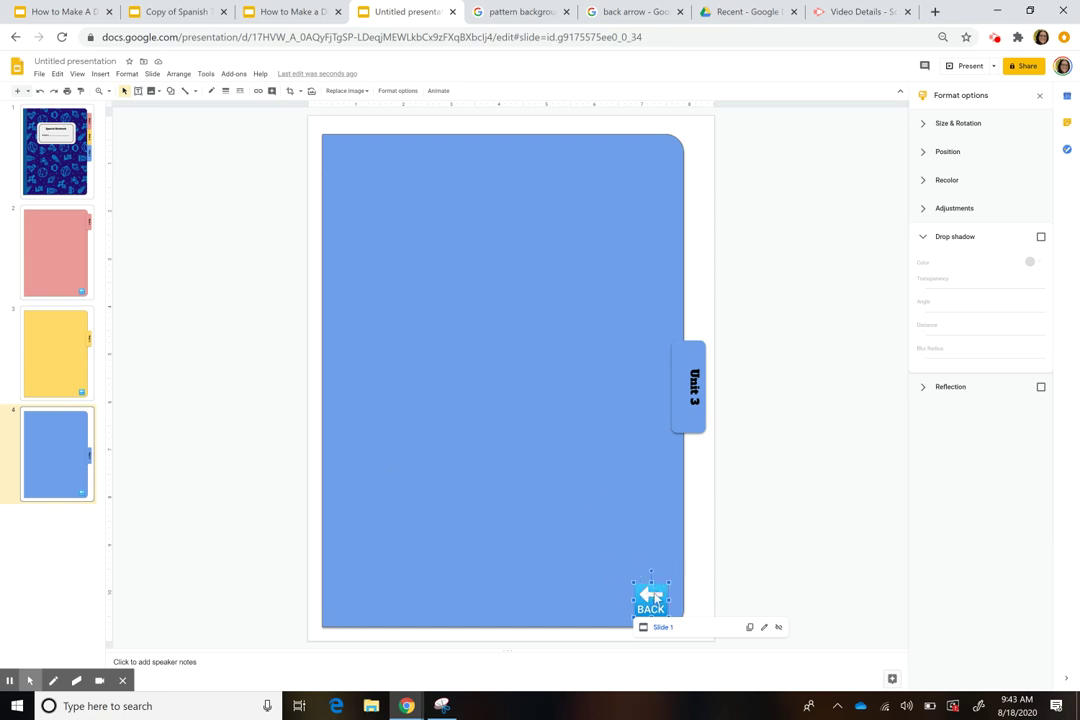
- Delete the pasted BACK image from the blue Unit 3 slide and the yellow Unit 2 slide
key("Delete")
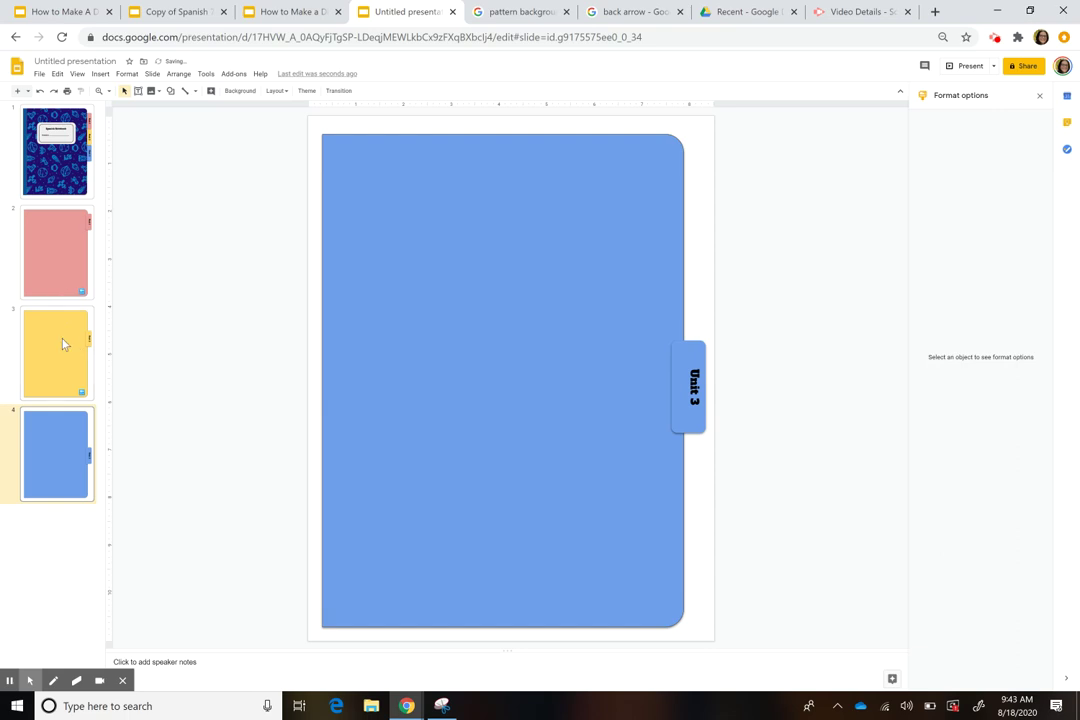
left_click(68, 358)
left_click(651, 599)
key("Delete")
- Delete the BACK image from the red Unit 1 slide
left_click(55, 268)
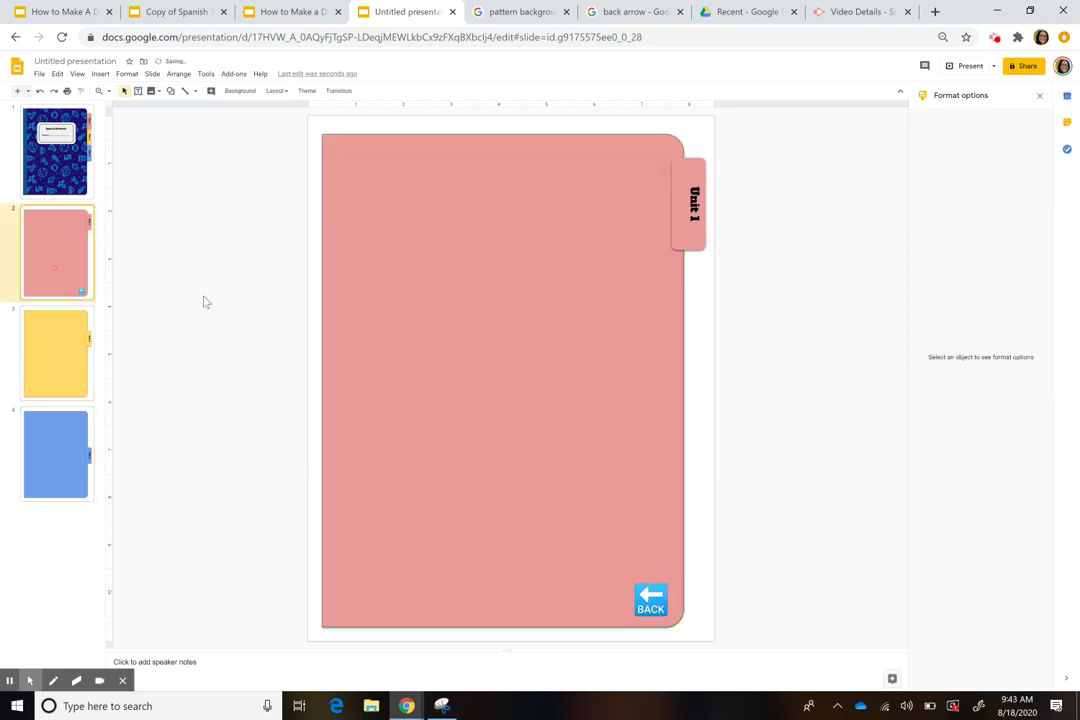
left_click(651, 597)
key("Delete")
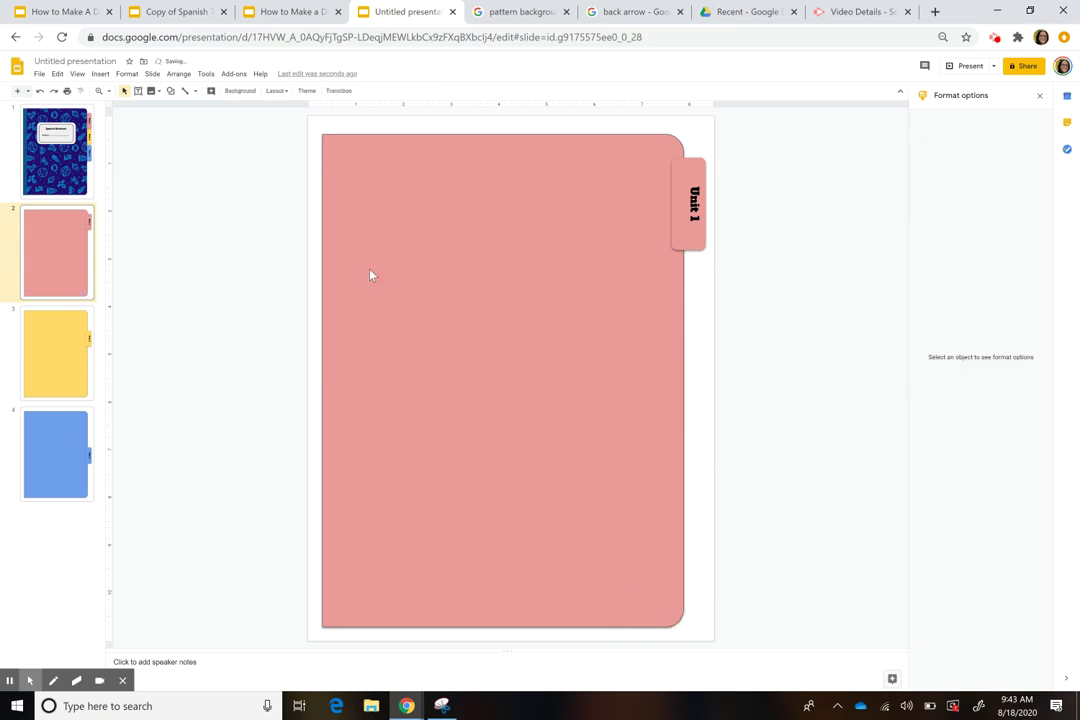
- Paste the linked BACK image onto the red, yellow and blue unit layouts in the master editor, and return to the slides
left_click(61, 145)
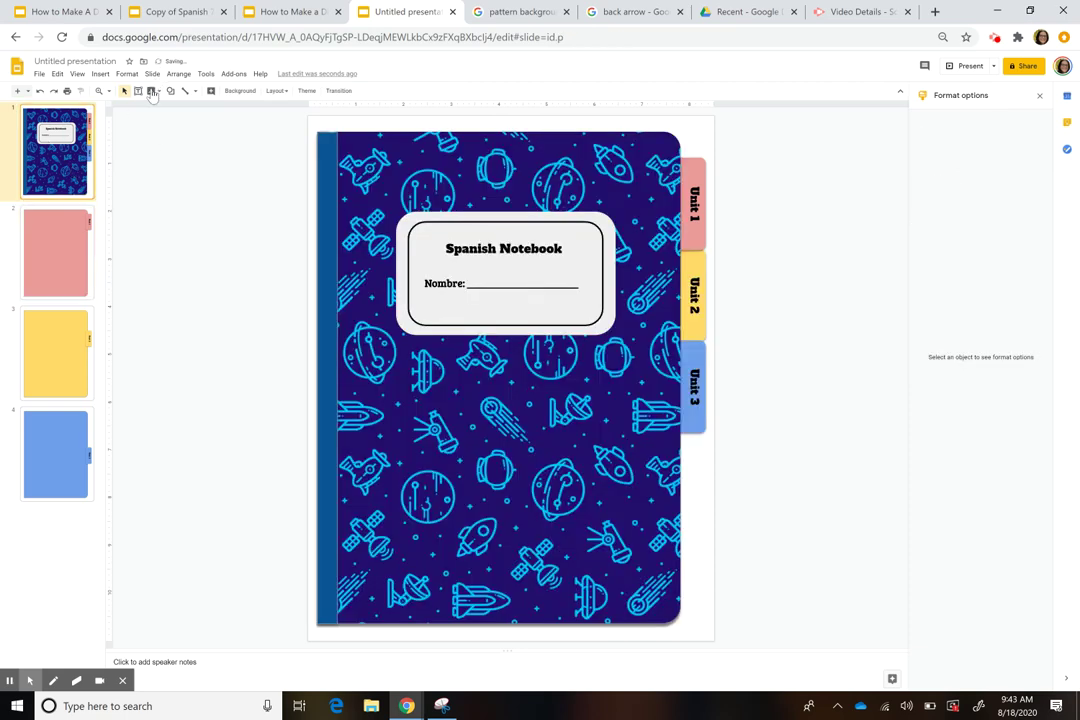
left_click(102, 76)
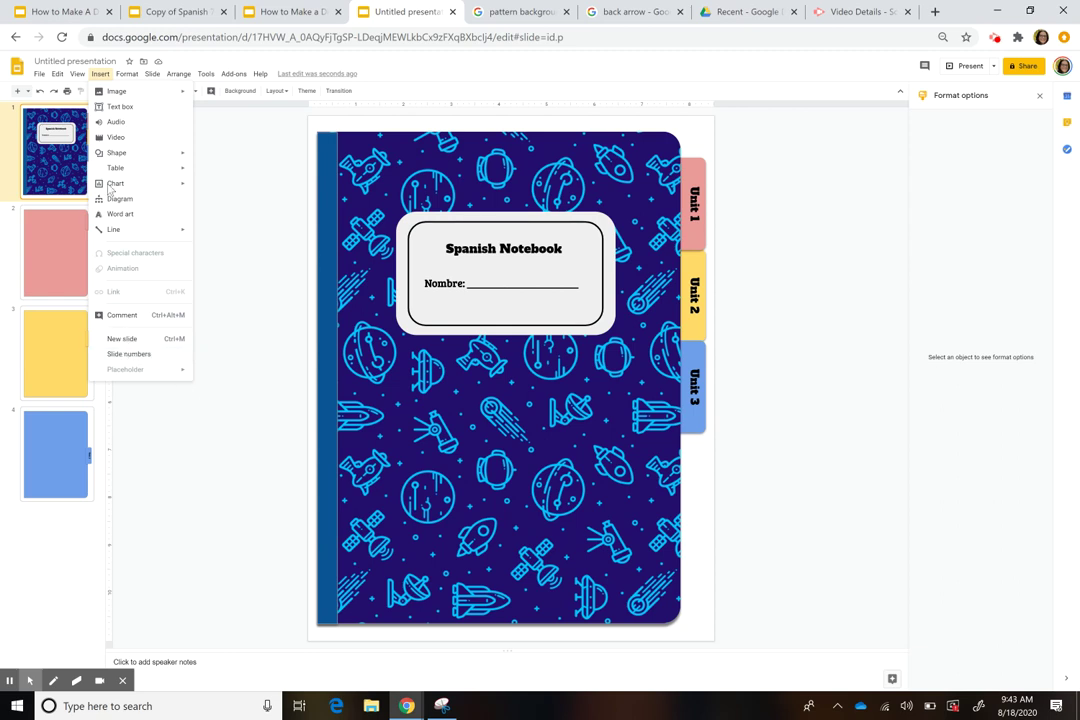
mouse_move(153, 77)
left_click(190, 232)
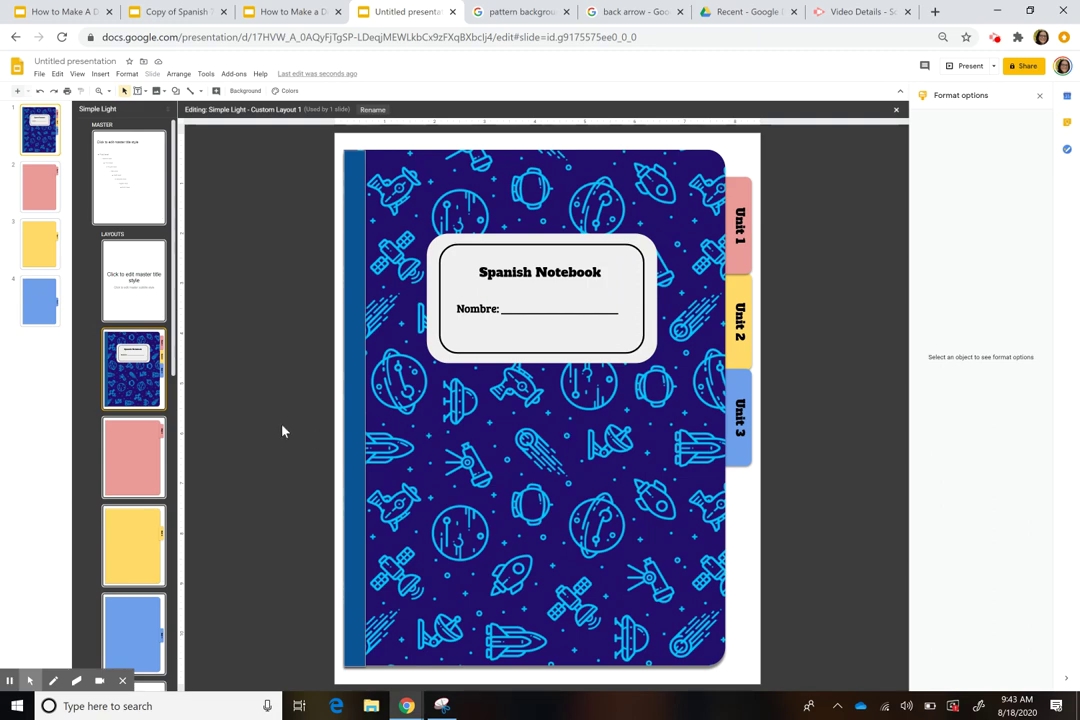
left_click(140, 485)
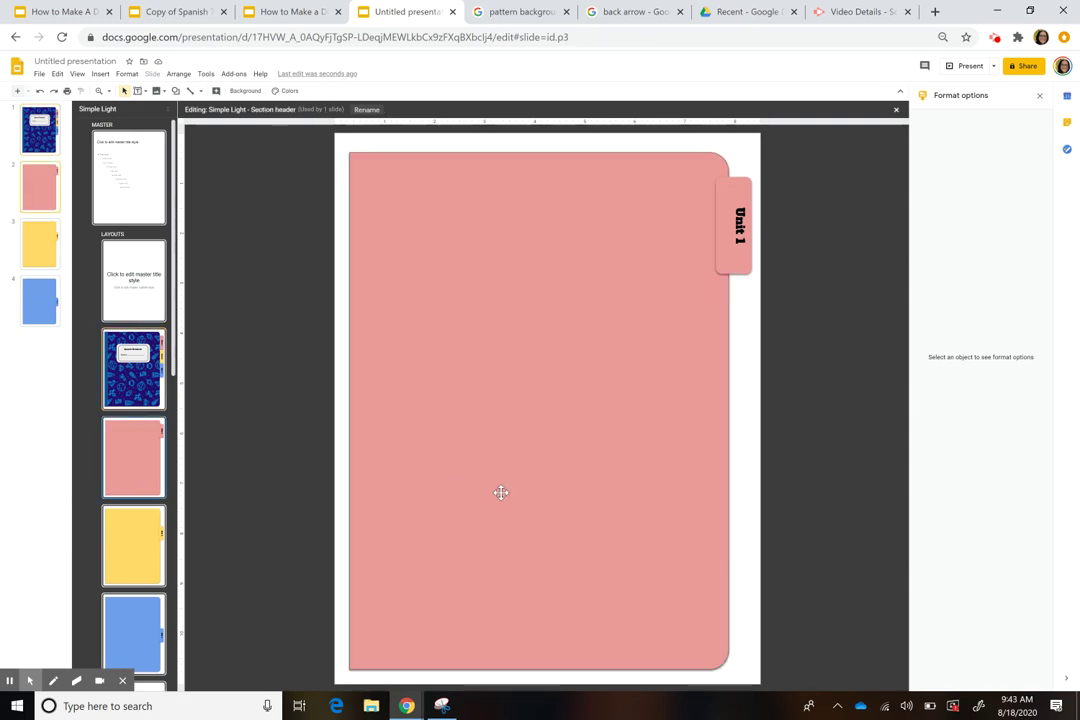
key("ctrl+v")
left_click(144, 547)
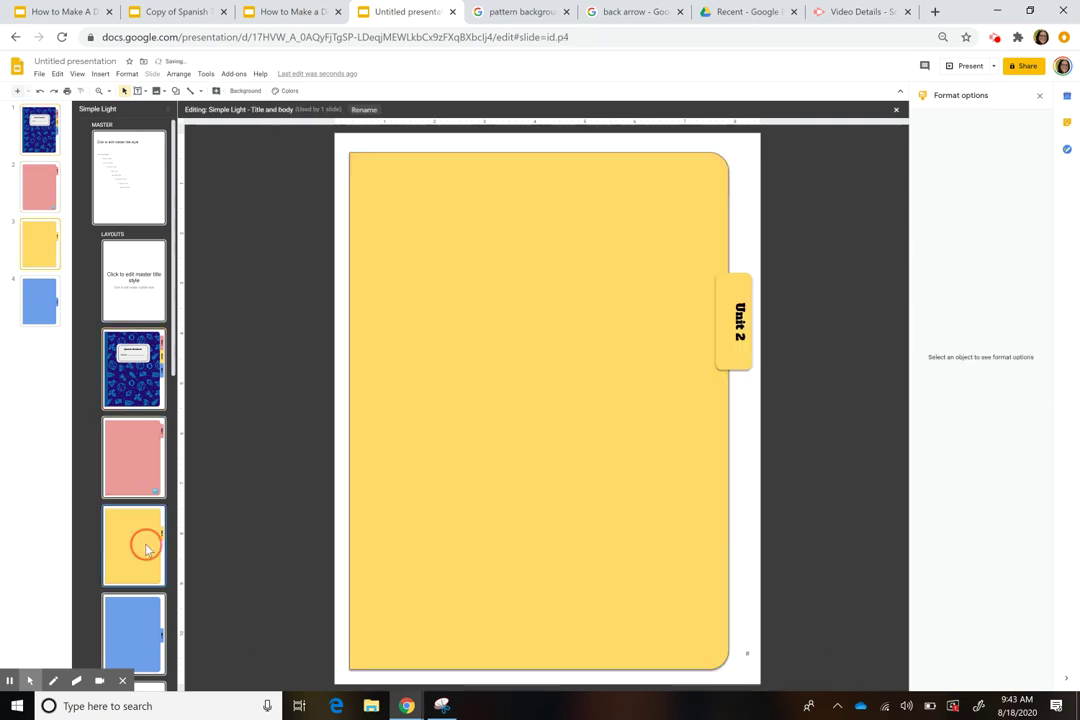
key("ctrl+v")
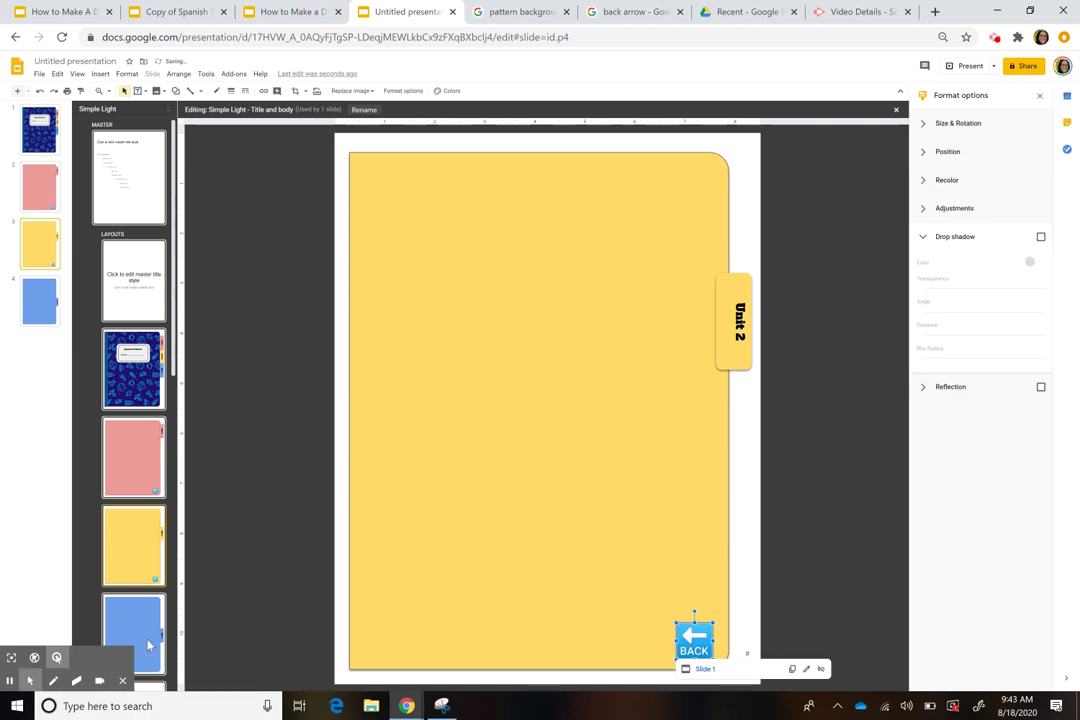
left_click(148, 640)
key("ctrl+v")
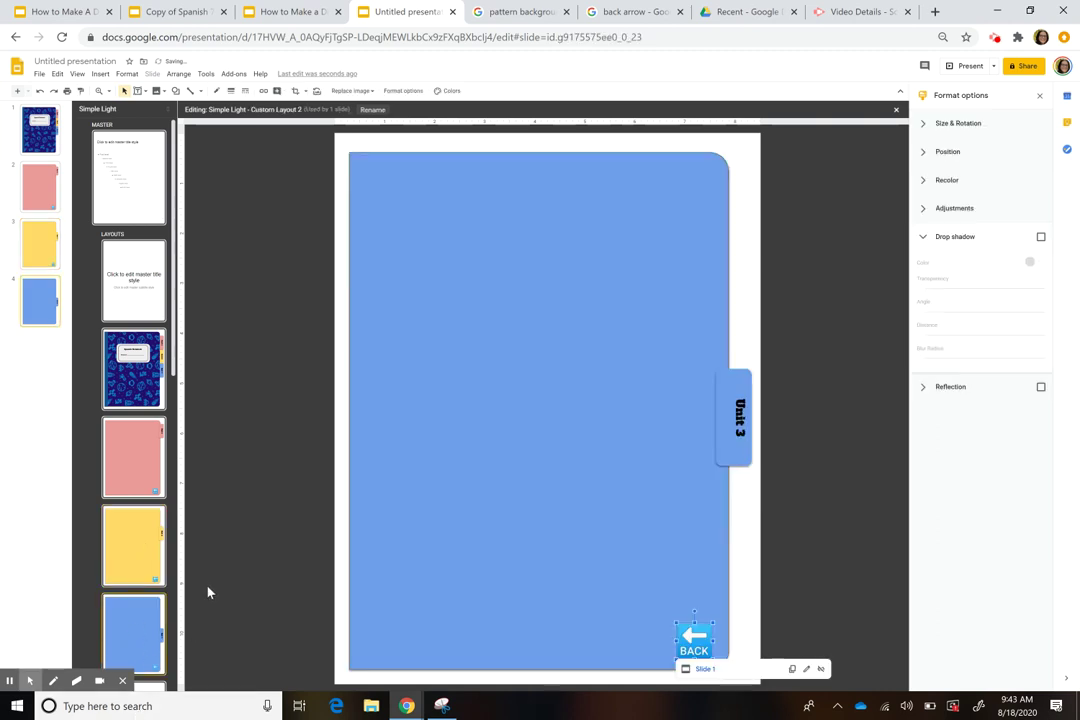
left_click(31, 199)
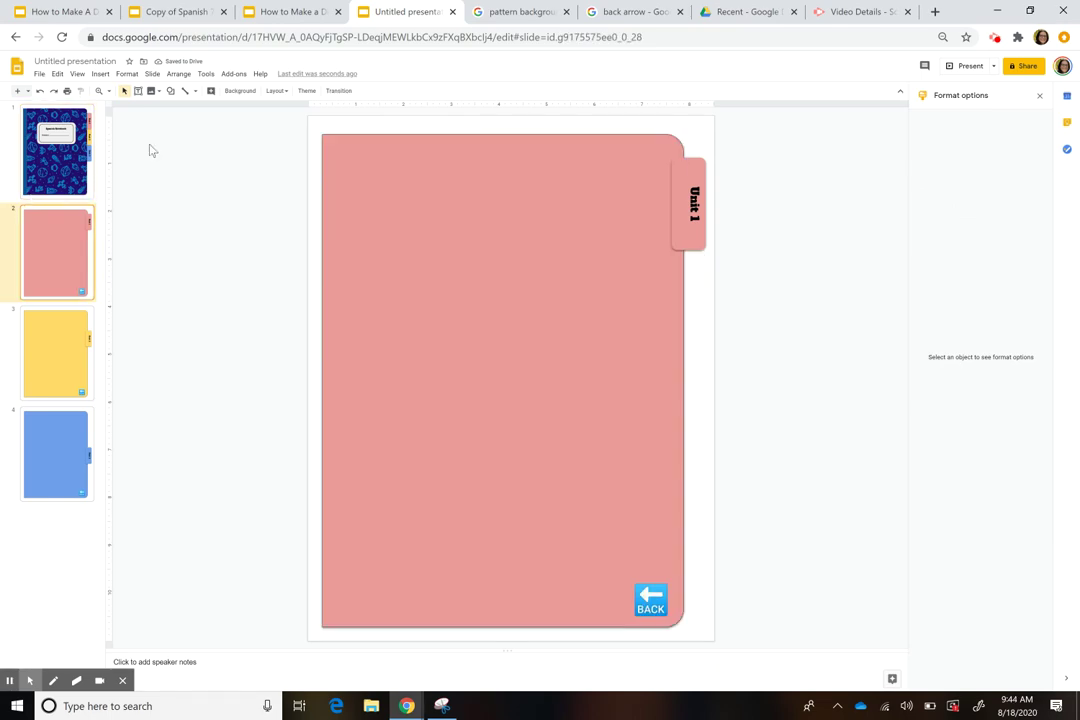
- Present from the cover slide, test the Unit 1 tab link and the BACK link to the cover, and exit the slideshow
left_click(72, 178)
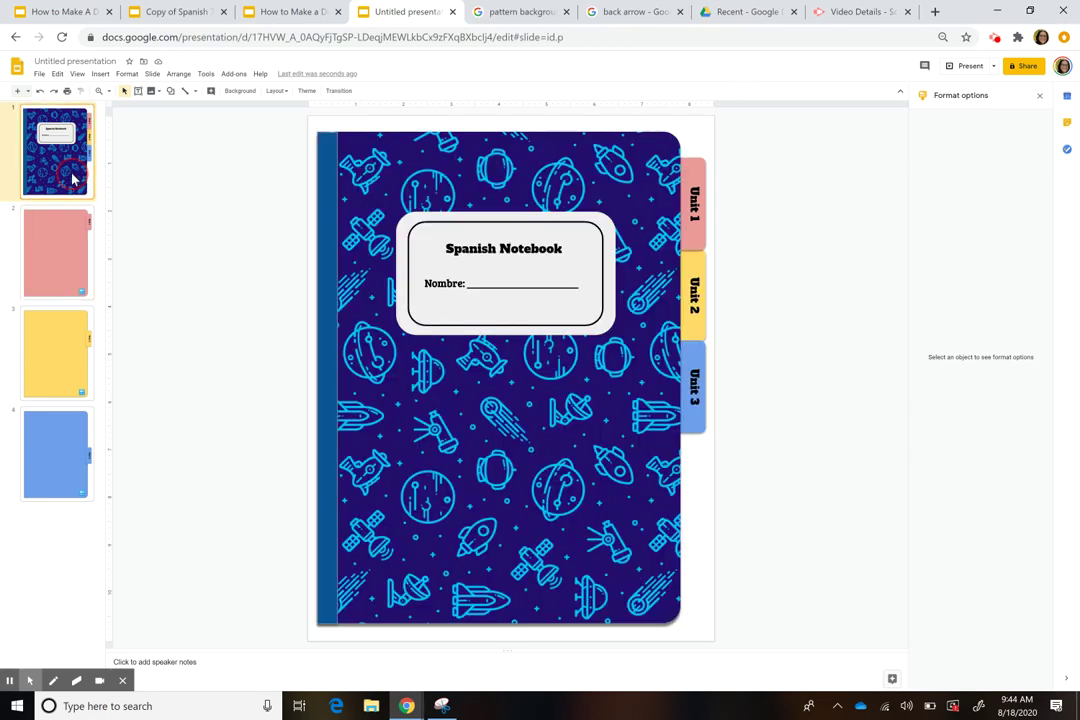
left_click(966, 68)
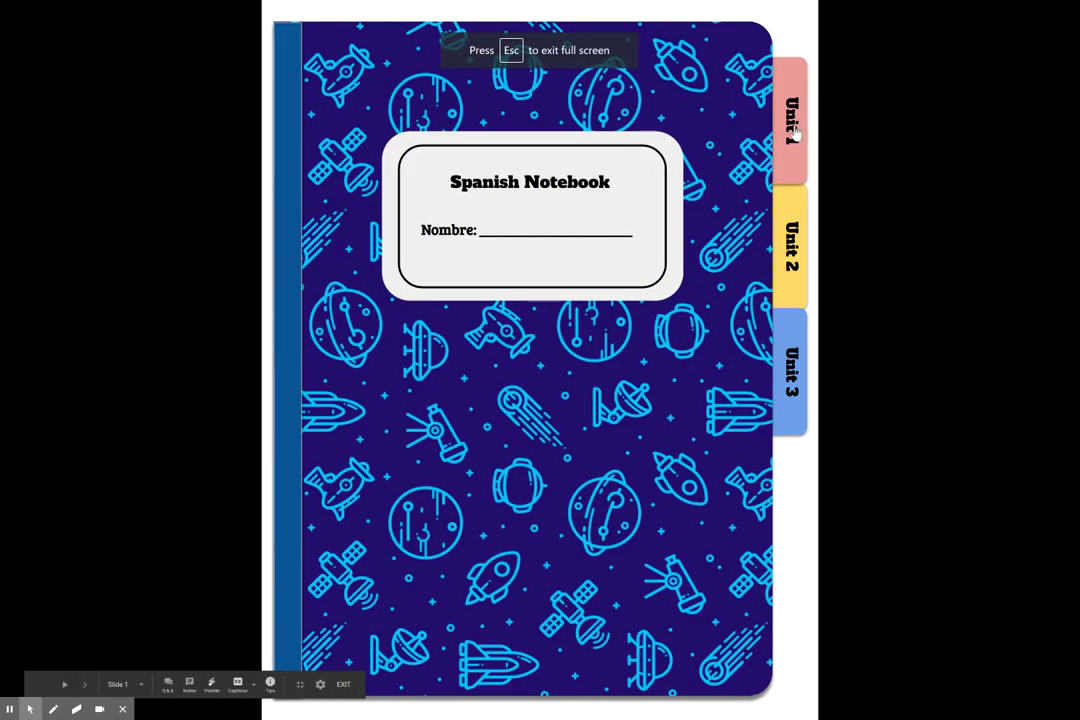
left_click(795, 125)
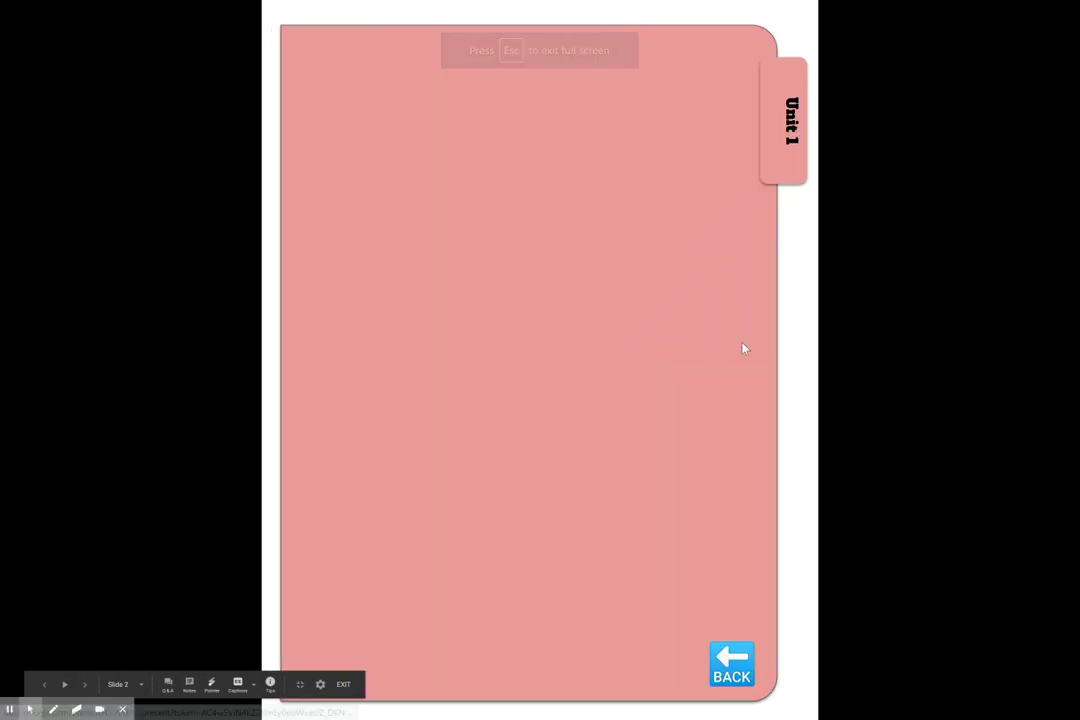
left_click(738, 680)
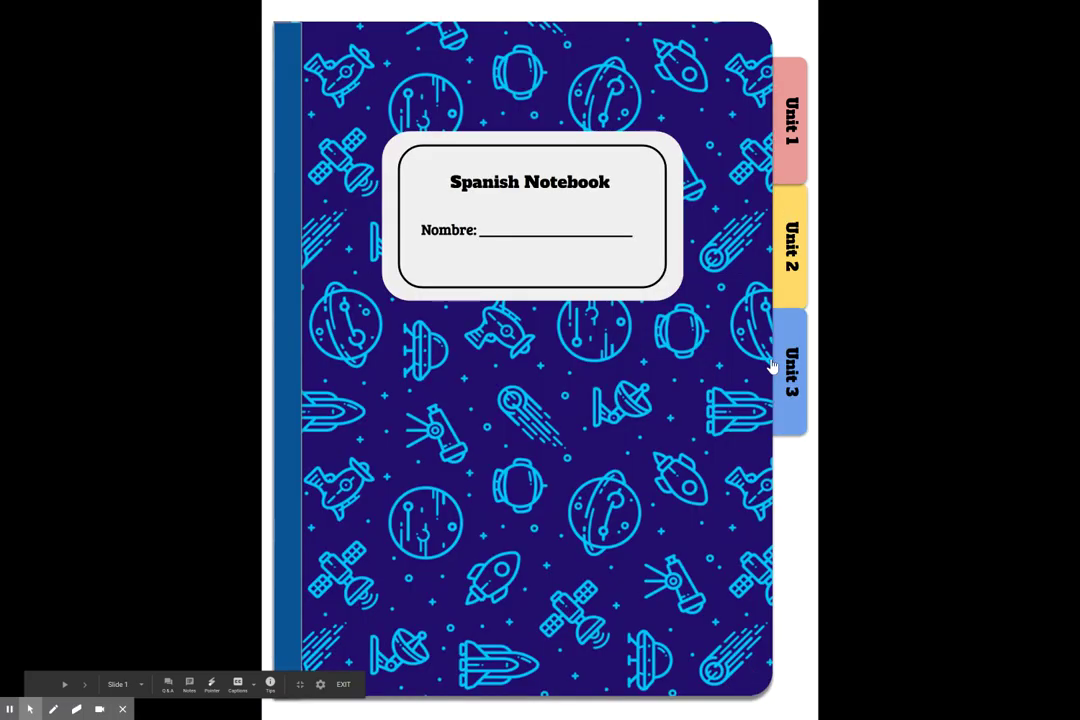
key("Escape")
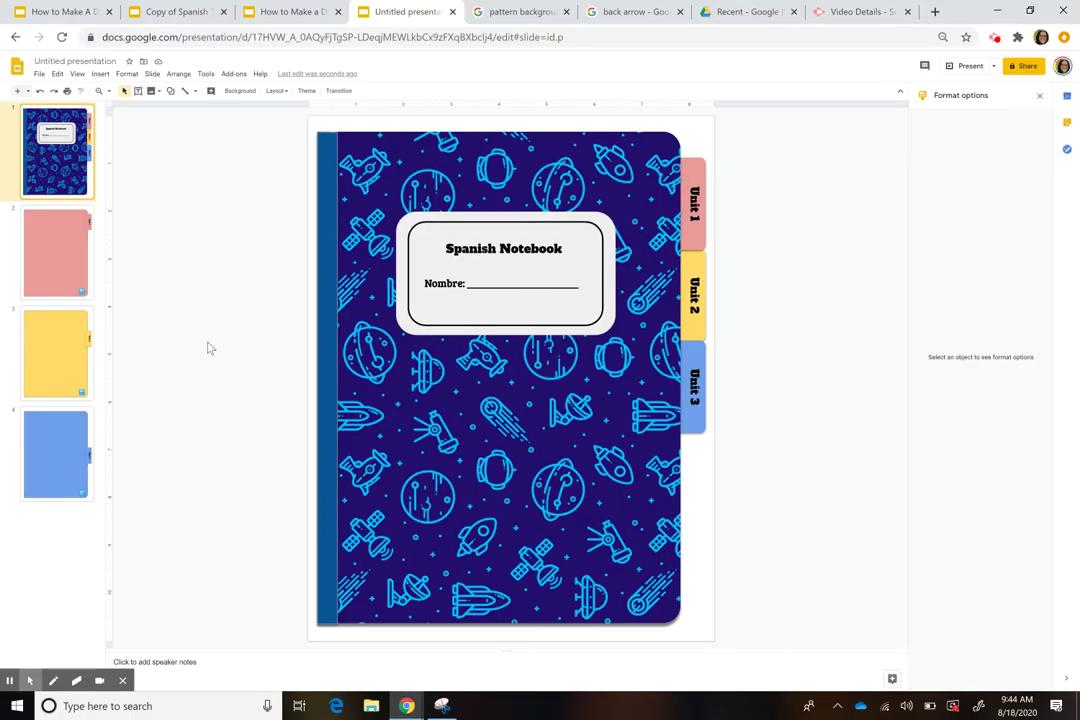
- Duplicate the red Unit 1 slide and apply the Blank layout to the copy
left_click(73, 279)
key("ctrl+d")
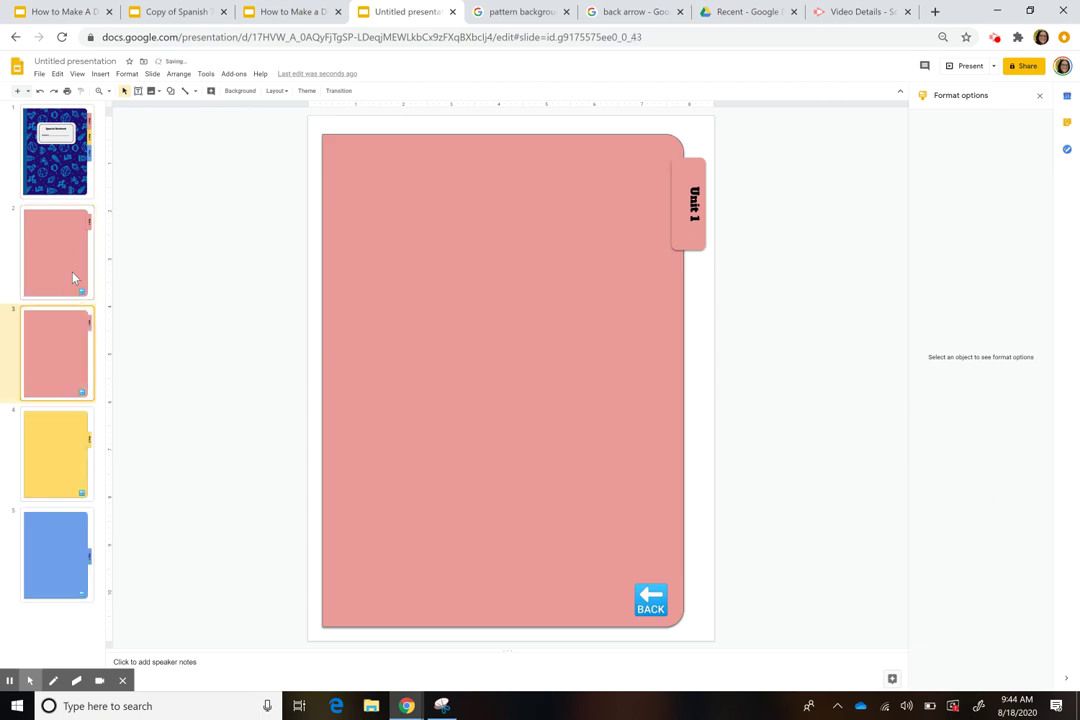
right_click(61, 342)
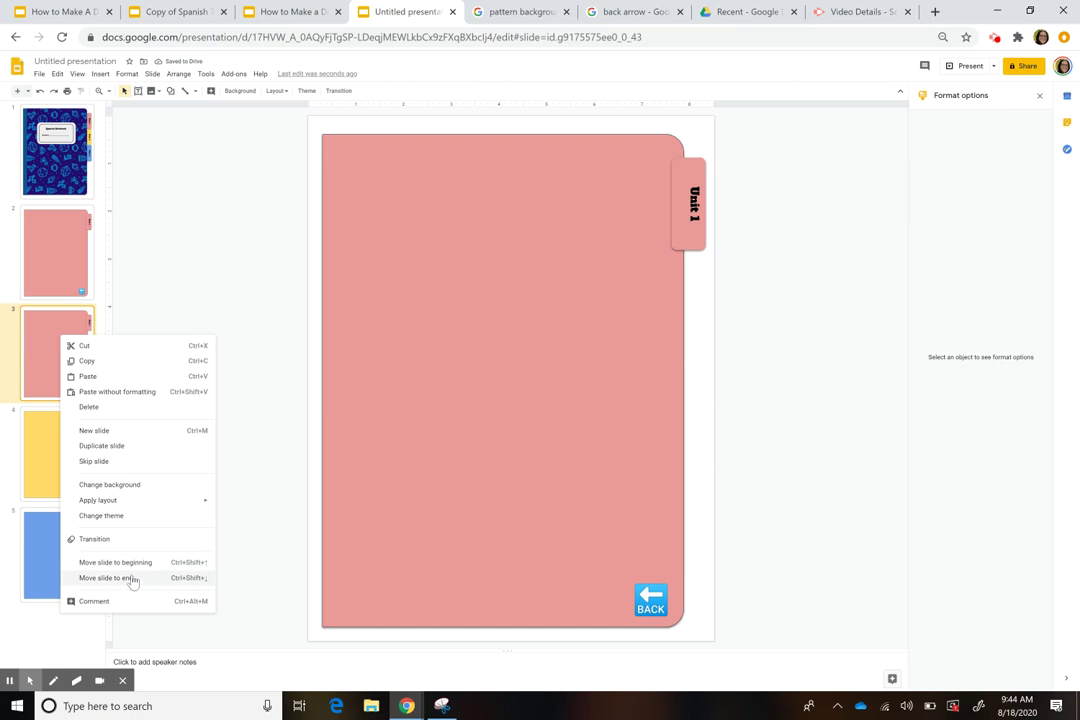
mouse_move(154, 504)
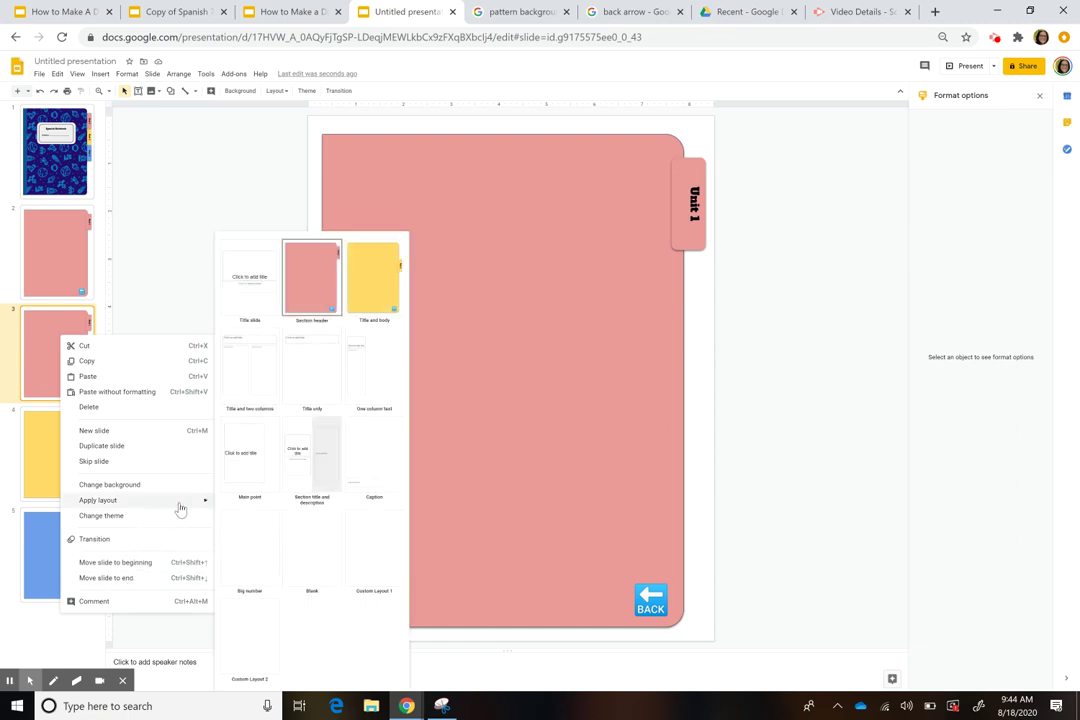
left_click(309, 566)
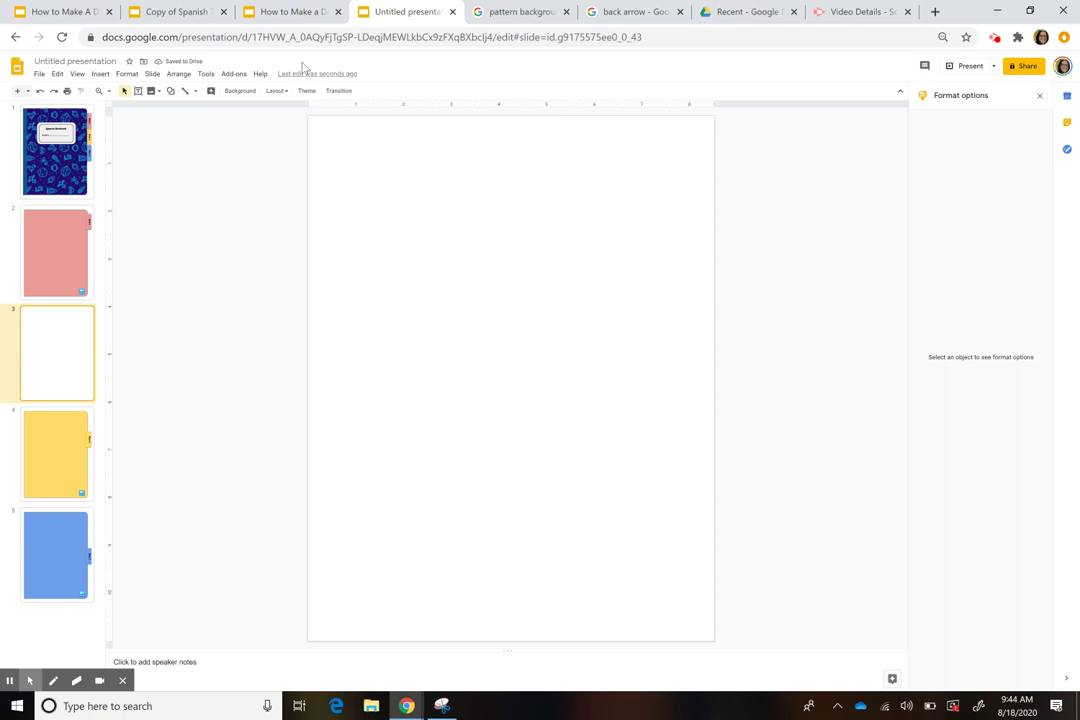
- Examine the notes page behind the Class Notes divider in the sample notebook presentation, and return to the untitled notebook
left_click(278, 12)
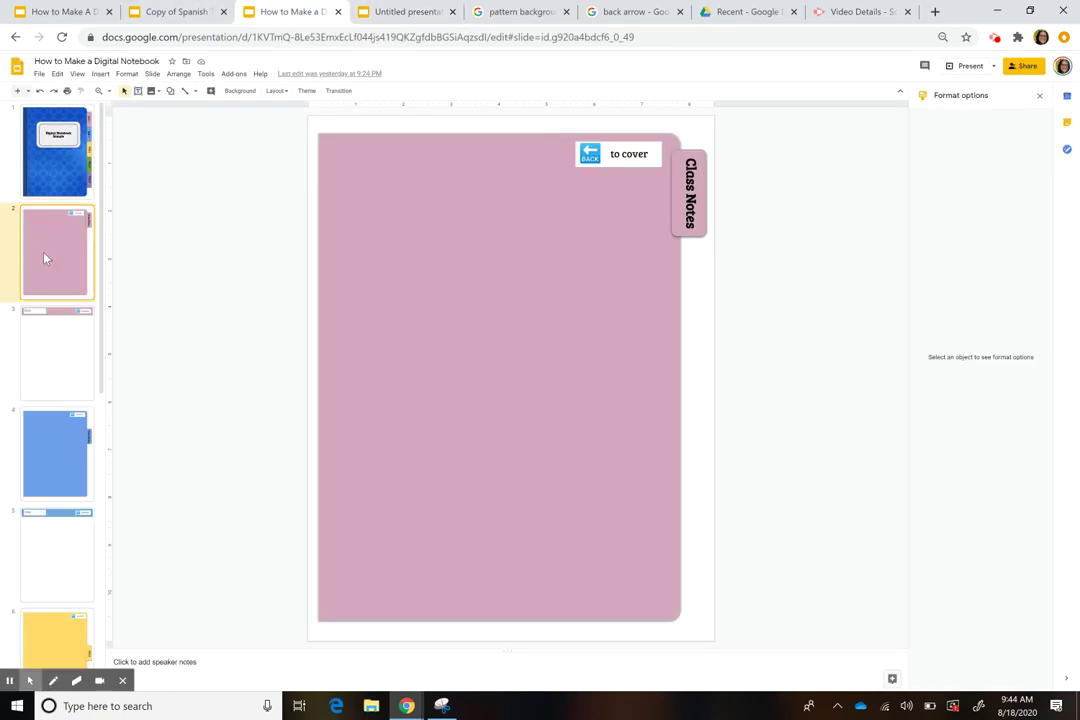
left_click(70, 366)
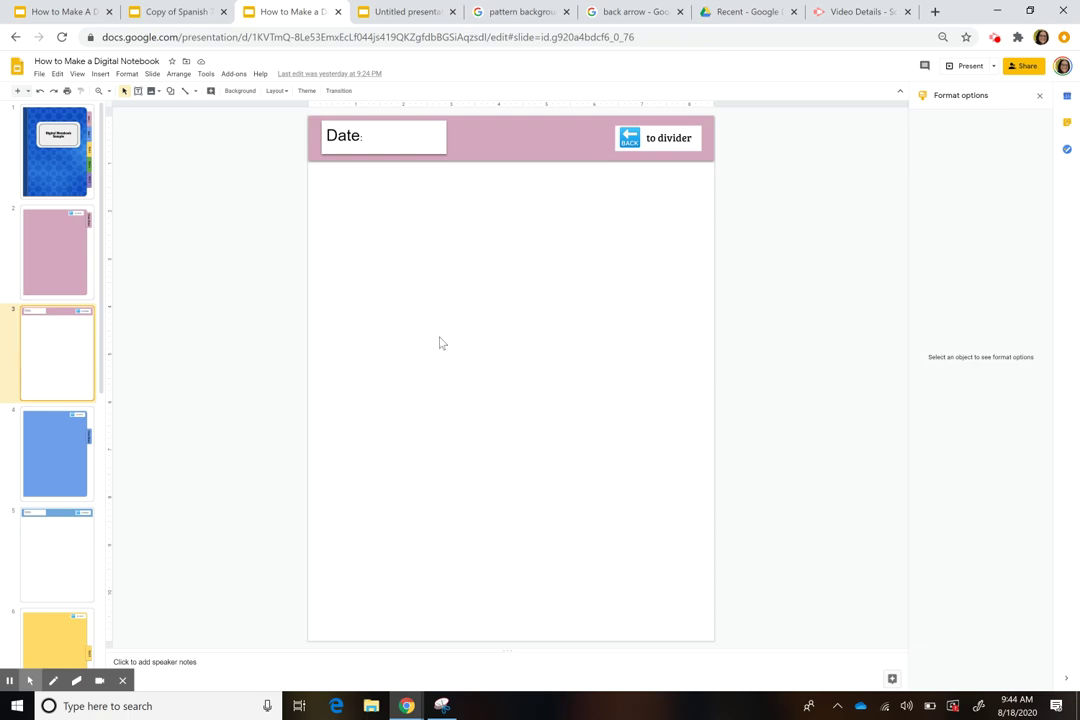
left_click(390, 13)
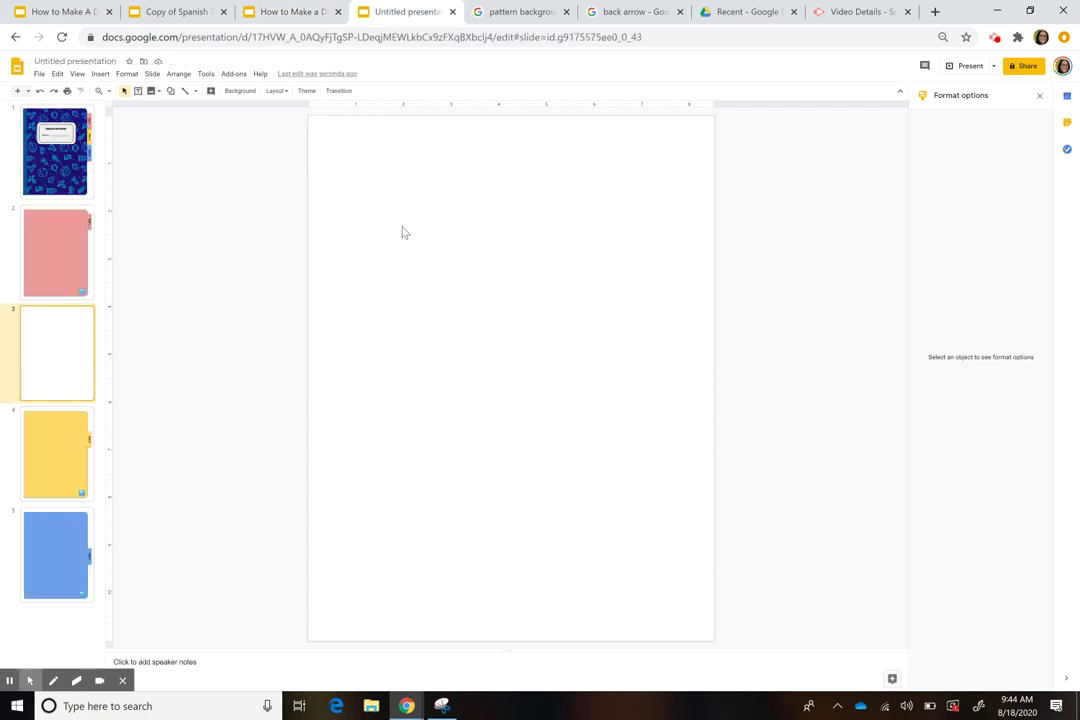
- Insert a text box as a full-width header band along the blank slide's upper edge and fill it light red to match Unit 1
left_click(100, 74)
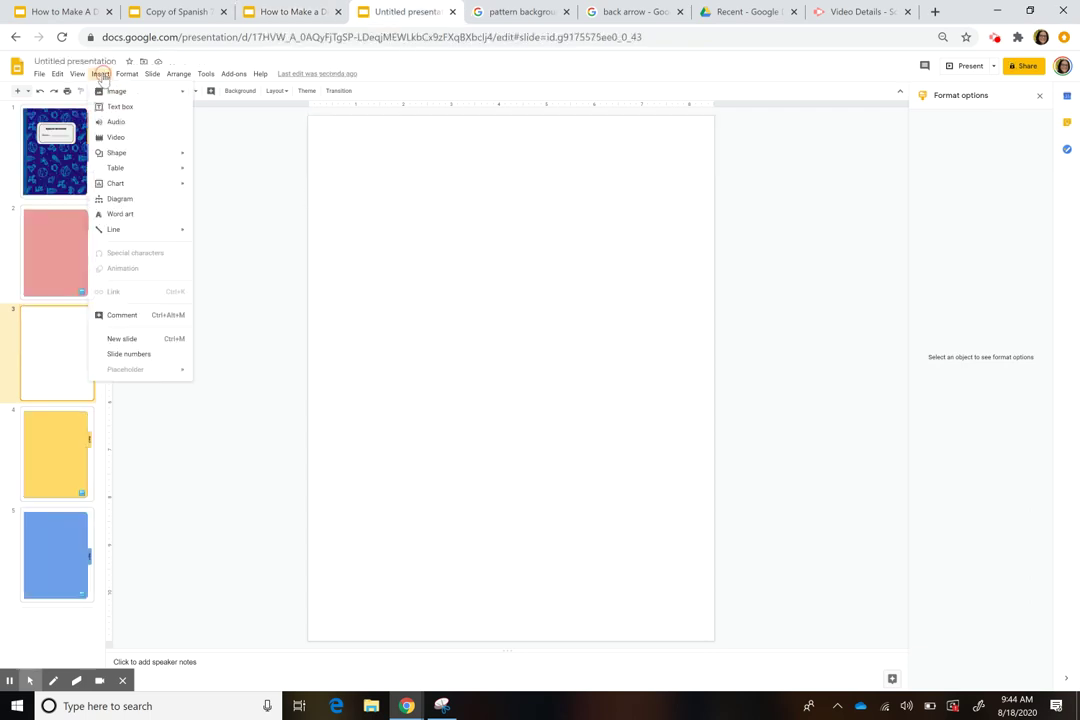
left_click(120, 106)
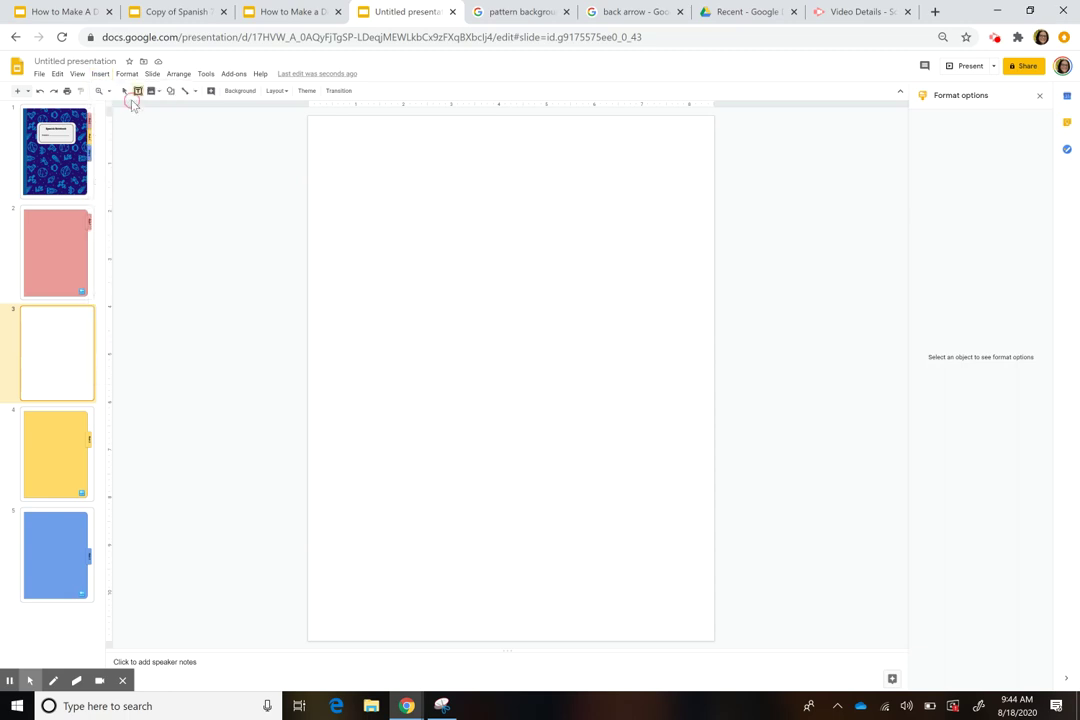
left_click_drag(307, 118, 713, 163)
left_click(308, 124)
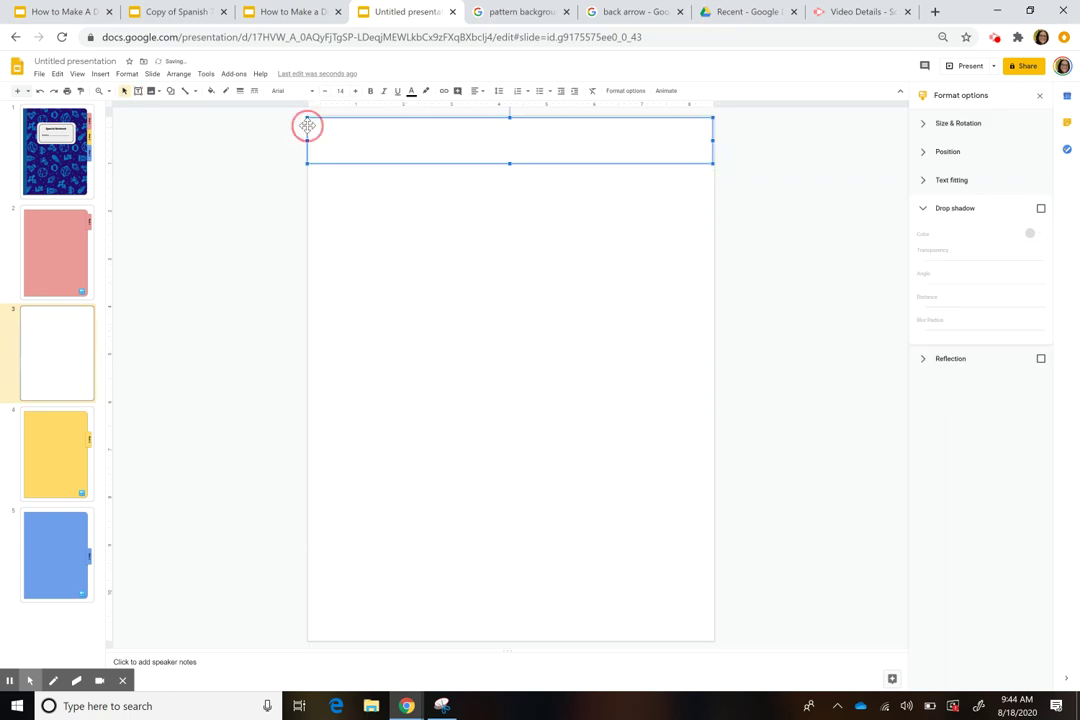
left_click(211, 91)
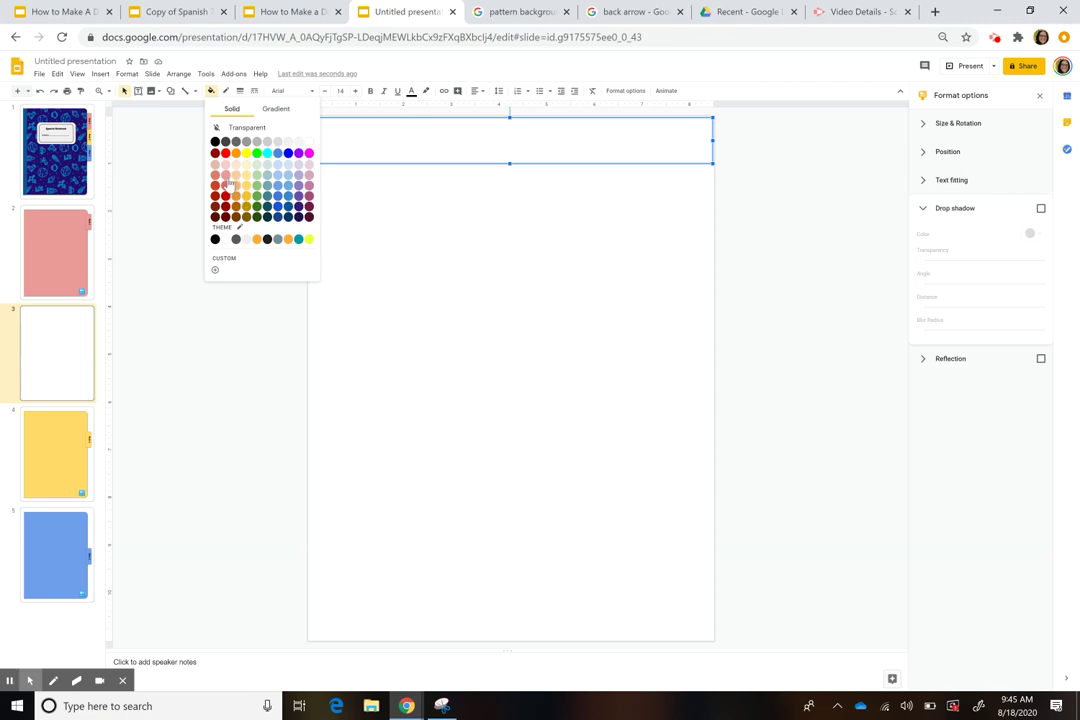
left_click(226, 177)
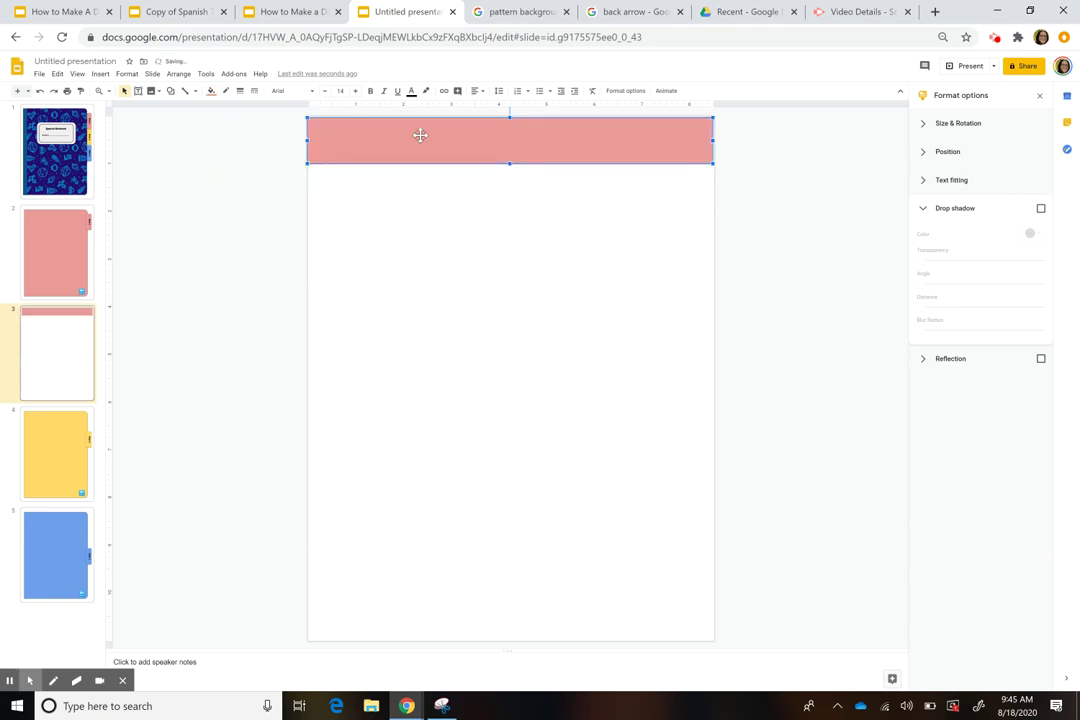
left_click(436, 176)
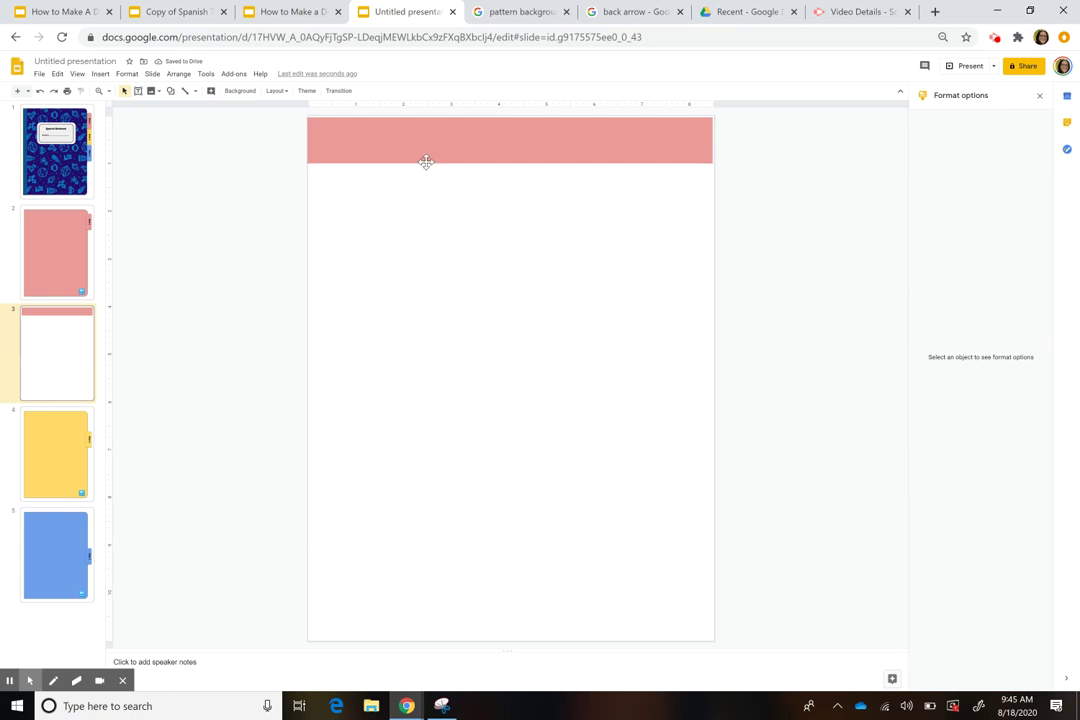
- Stretch the red header band upward so it meets the slide's top edge
left_click(512, 124)
left_click_drag(509, 116, 509, 114)
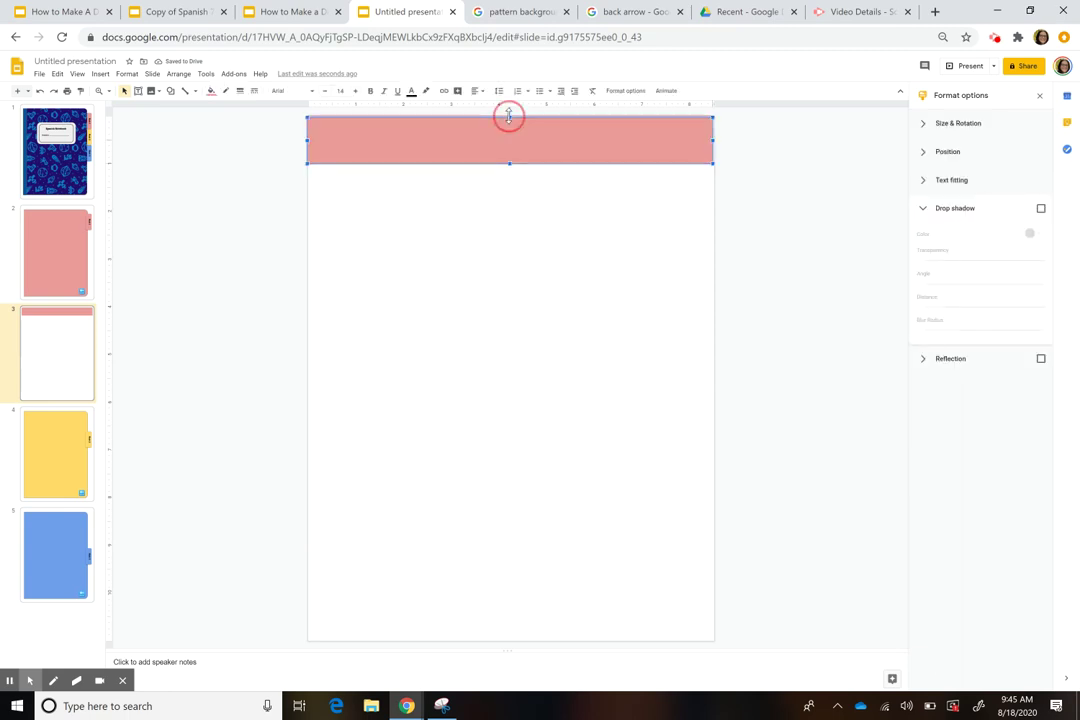
left_click(476, 278)
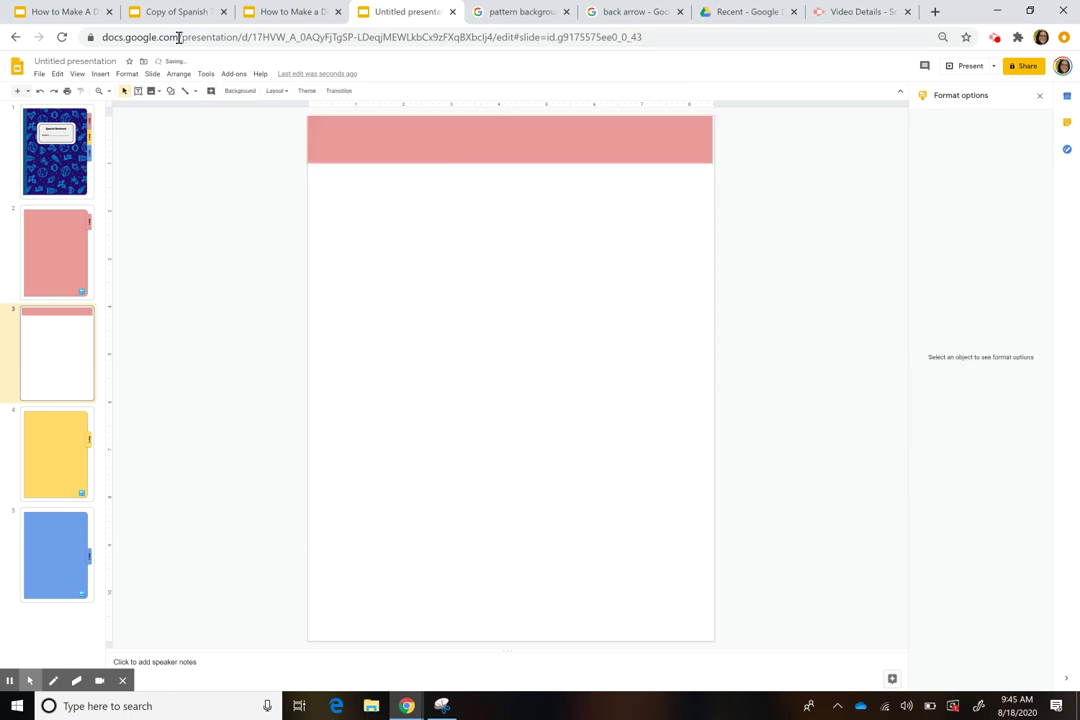
- Insert a small white, borderless text box at the left end of the red header band
left_click(100, 74)
left_click(146, 108)
left_click_drag(318, 121, 433, 154)
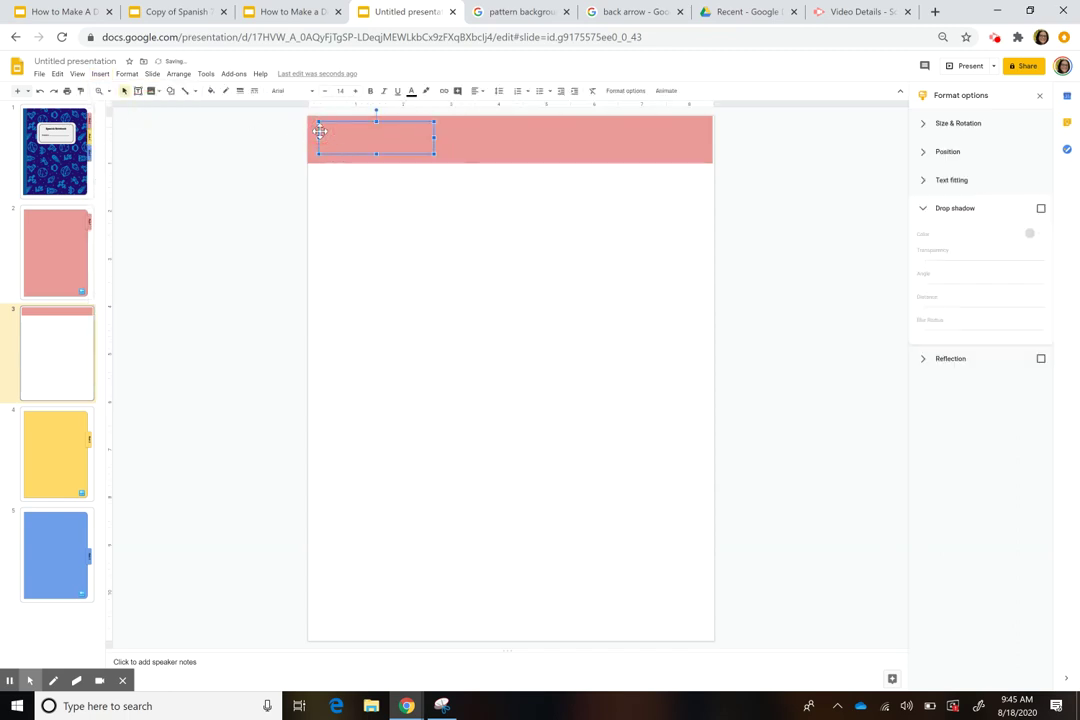
left_click(211, 91)
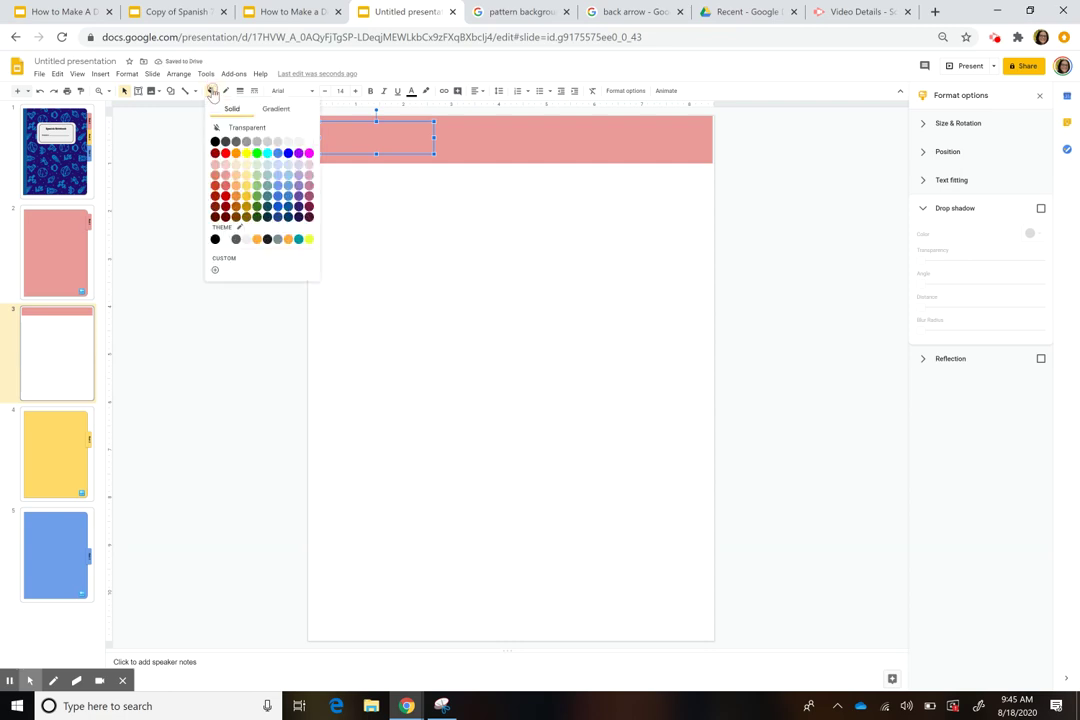
left_click(308, 142)
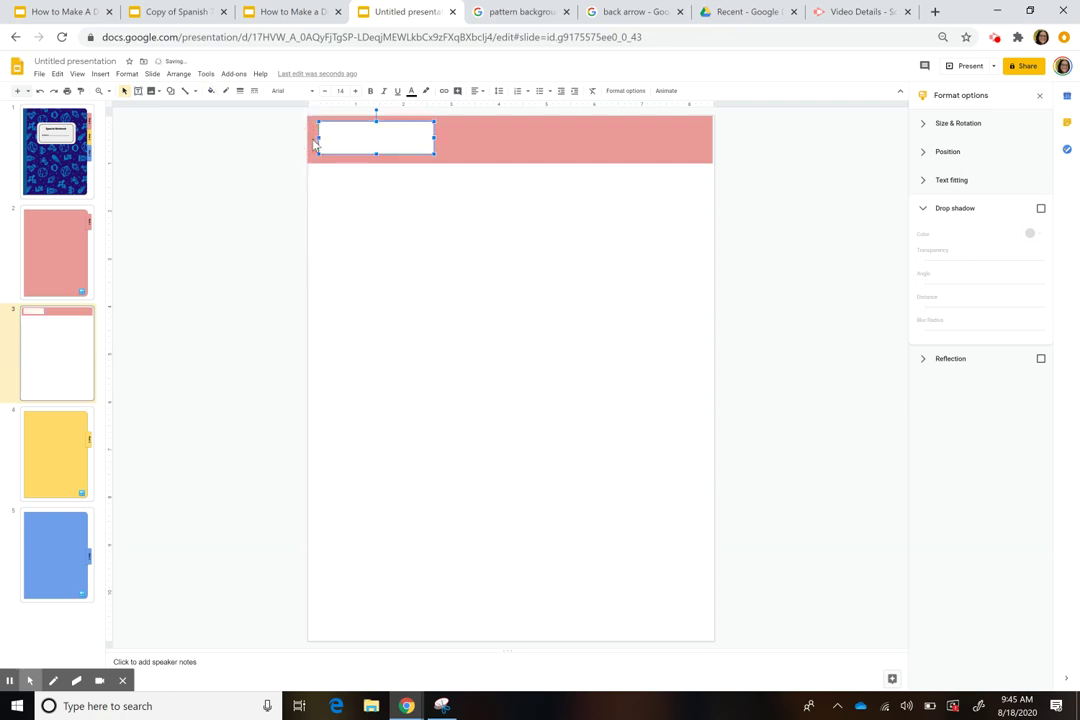
left_click(226, 91)
left_click(255, 108)
left_click(463, 145)
- Enter "Fecha:" in the white box on the header band
left_click(409, 143)
left_click(409, 144)
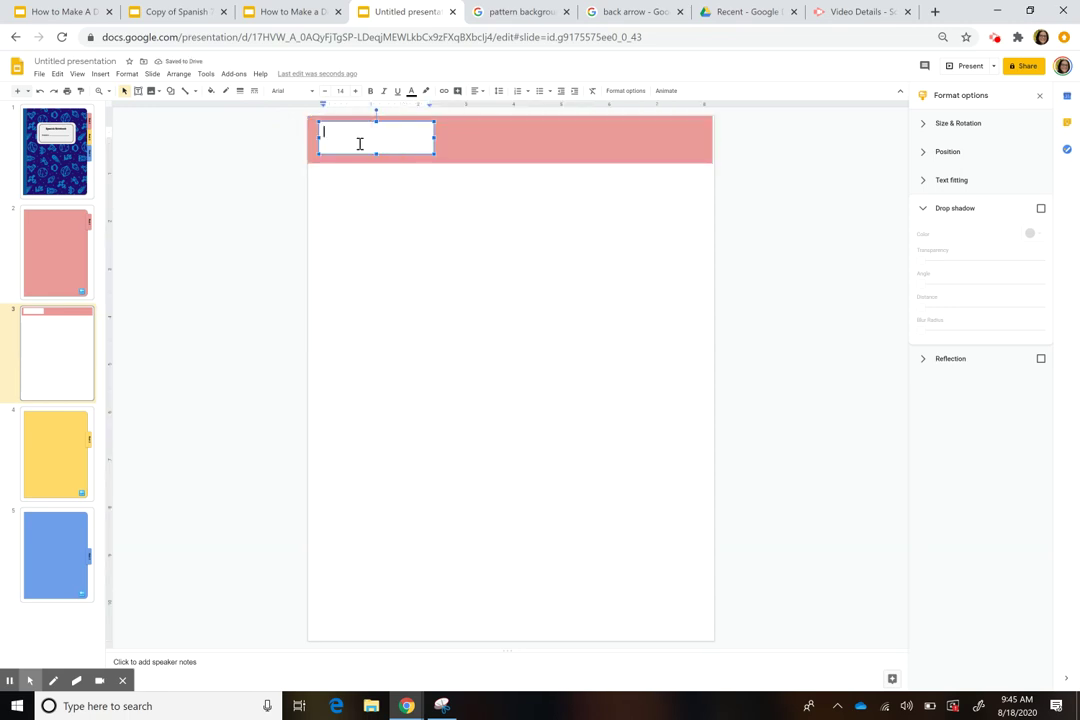
type("Fecha:")
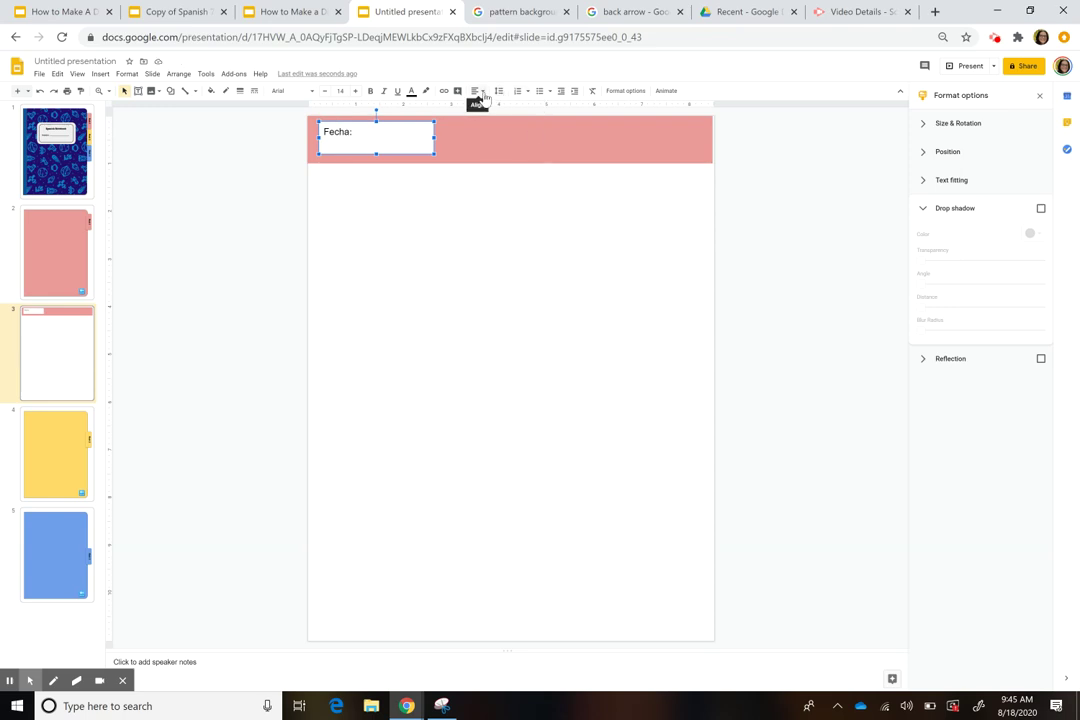
left_click(504, 92)
left_click(527, 91)
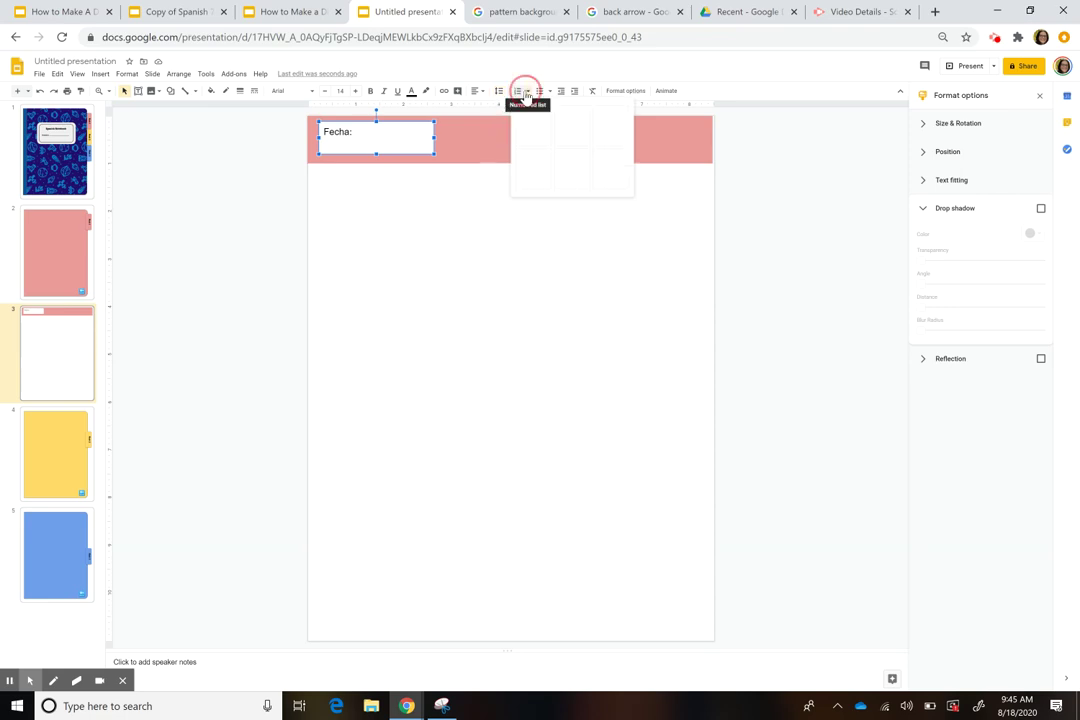
left_click(540, 92)
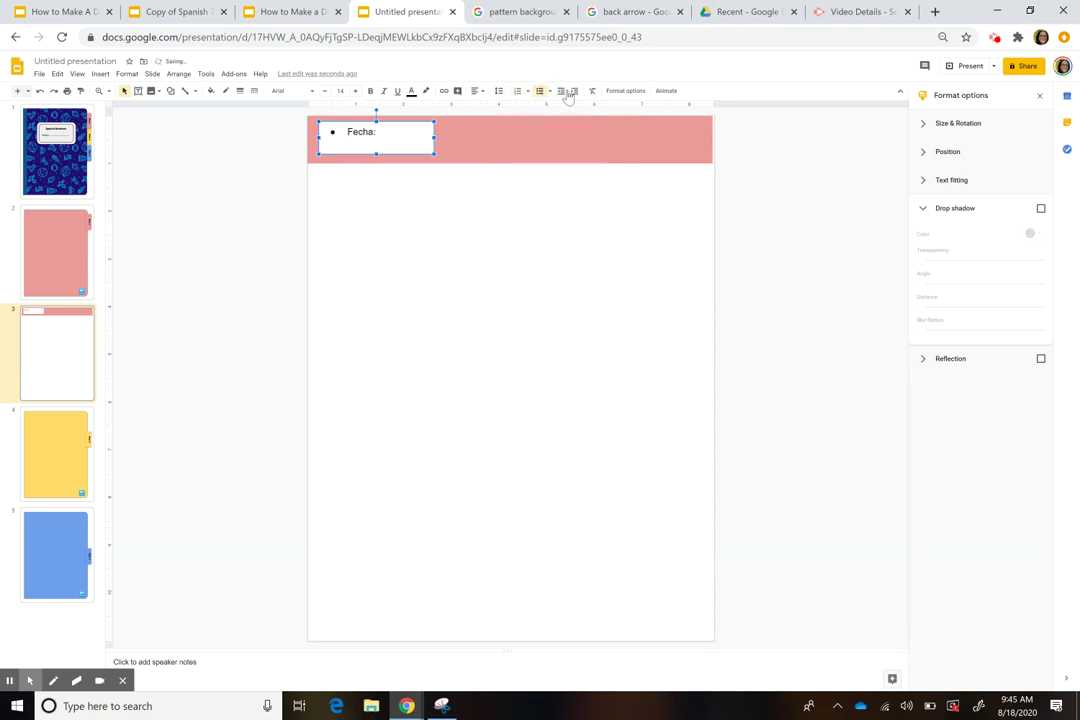
left_click(40, 91)
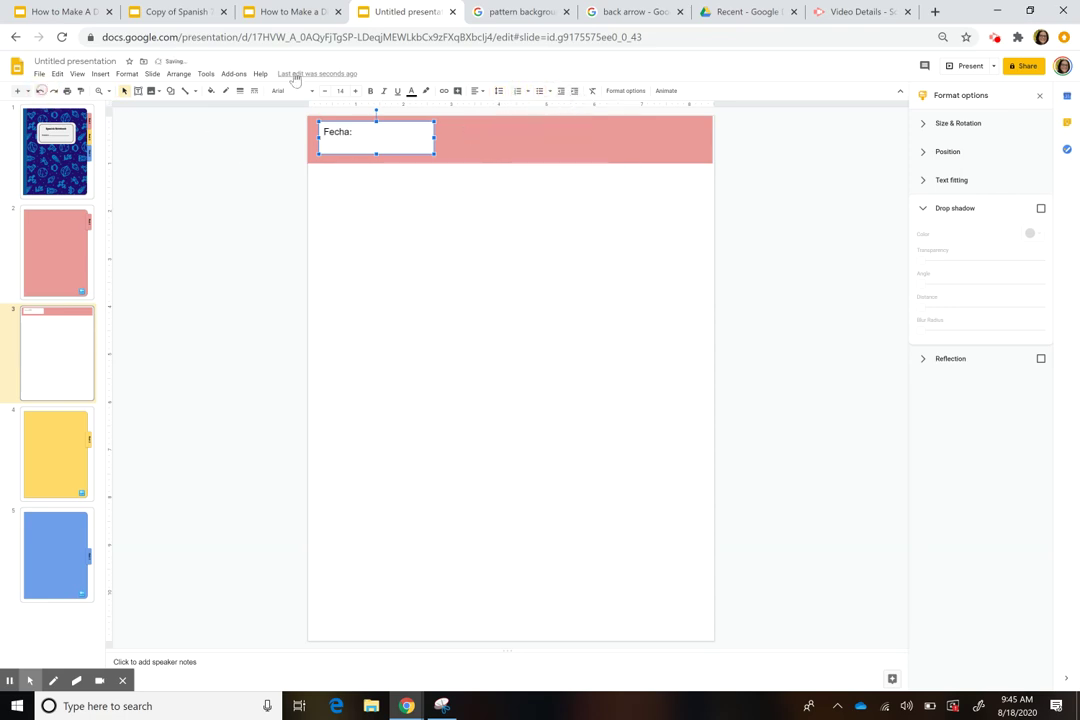
- Format the "Fecha:" text box with middle vertical alignment, font size 20 and the Bree Serif font
left_click(481, 91)
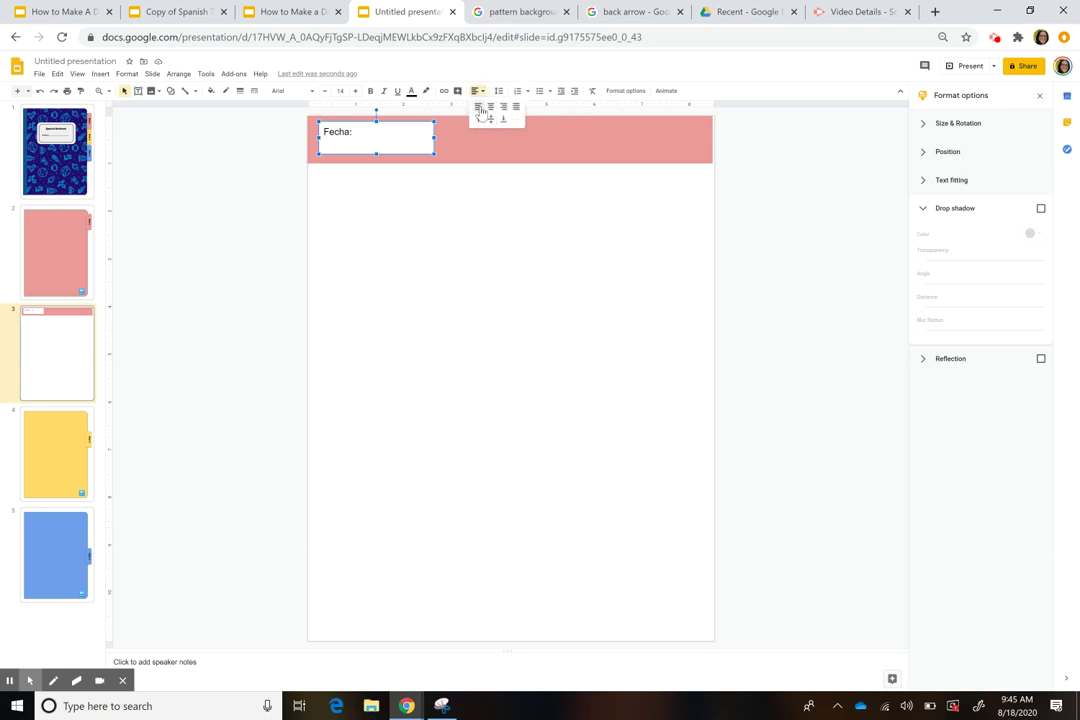
left_click(490, 119)
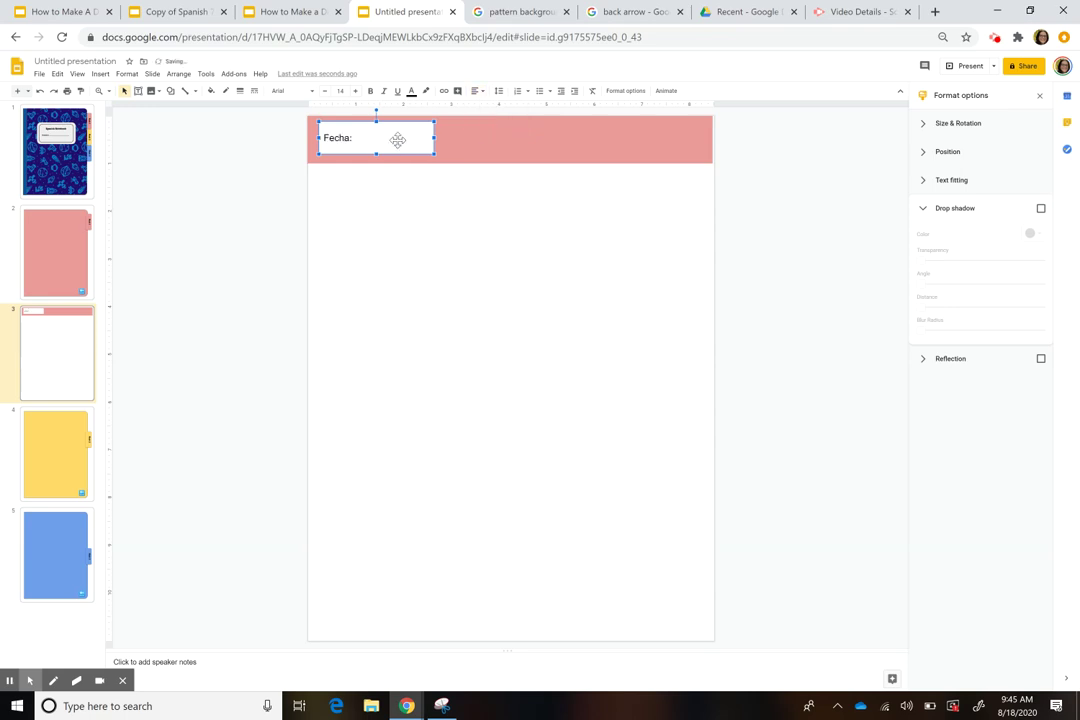
left_click(355, 91)
left_click(355, 91)
left_click(355, 91)
left_click(355, 91)
left_click(355, 91)
left_click(355, 91)
left_click(311, 92)
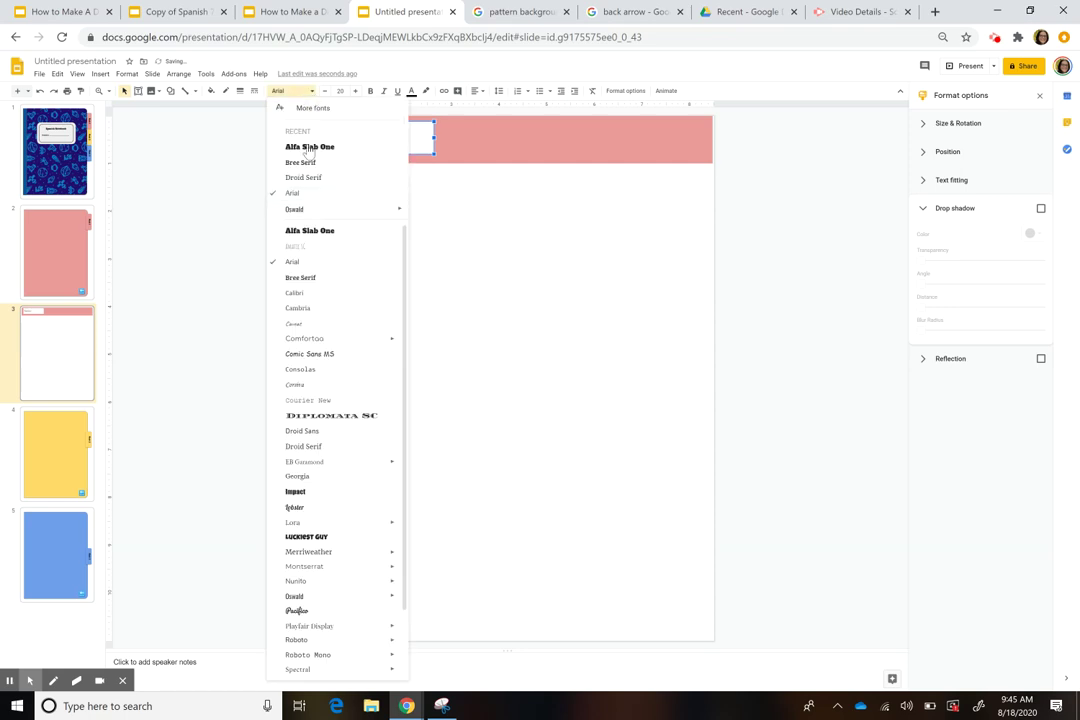
left_click(356, 162)
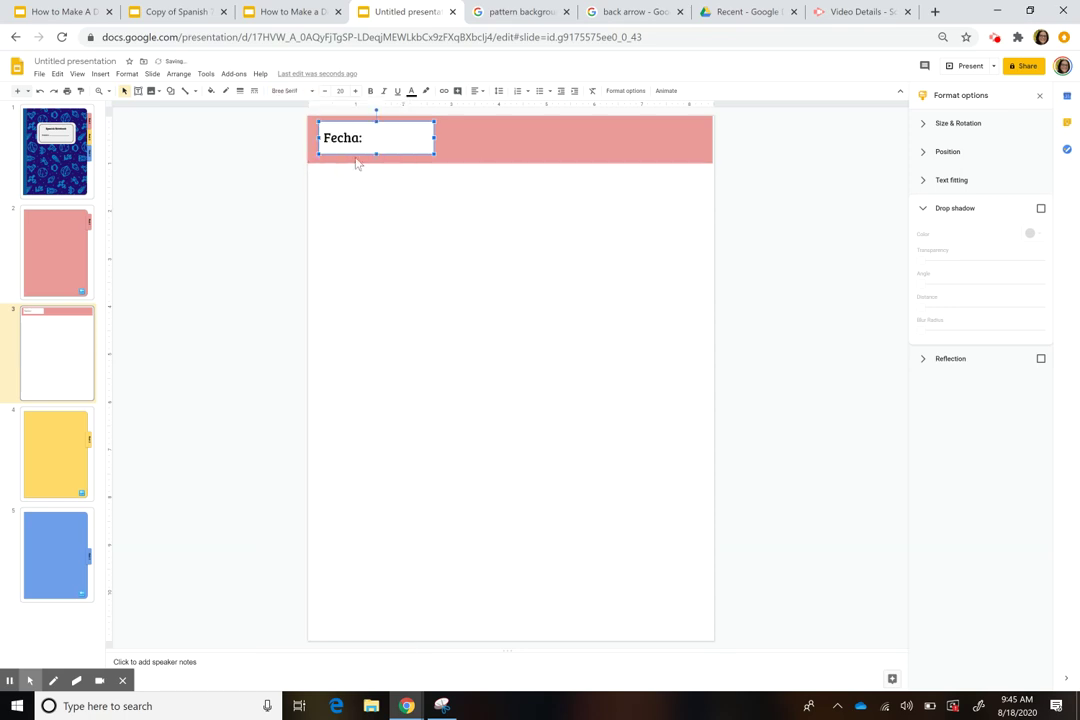
left_click(506, 212)
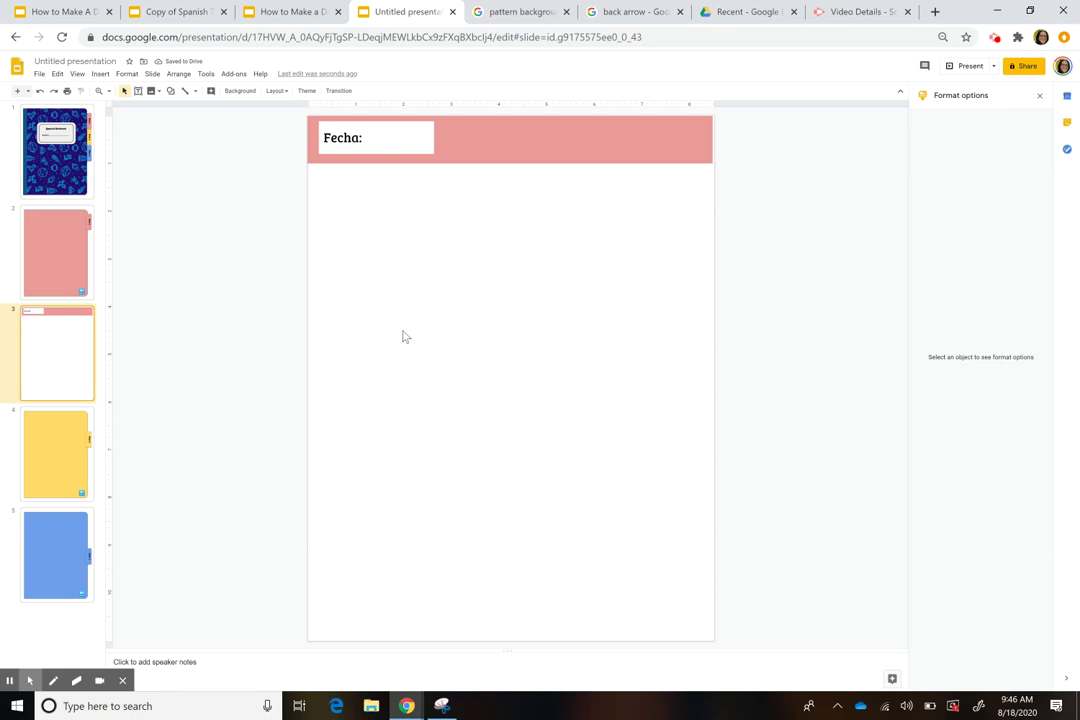
- Paste the linked BACK image onto the notes page and move it to the right end of the red header band
left_click(65, 265)
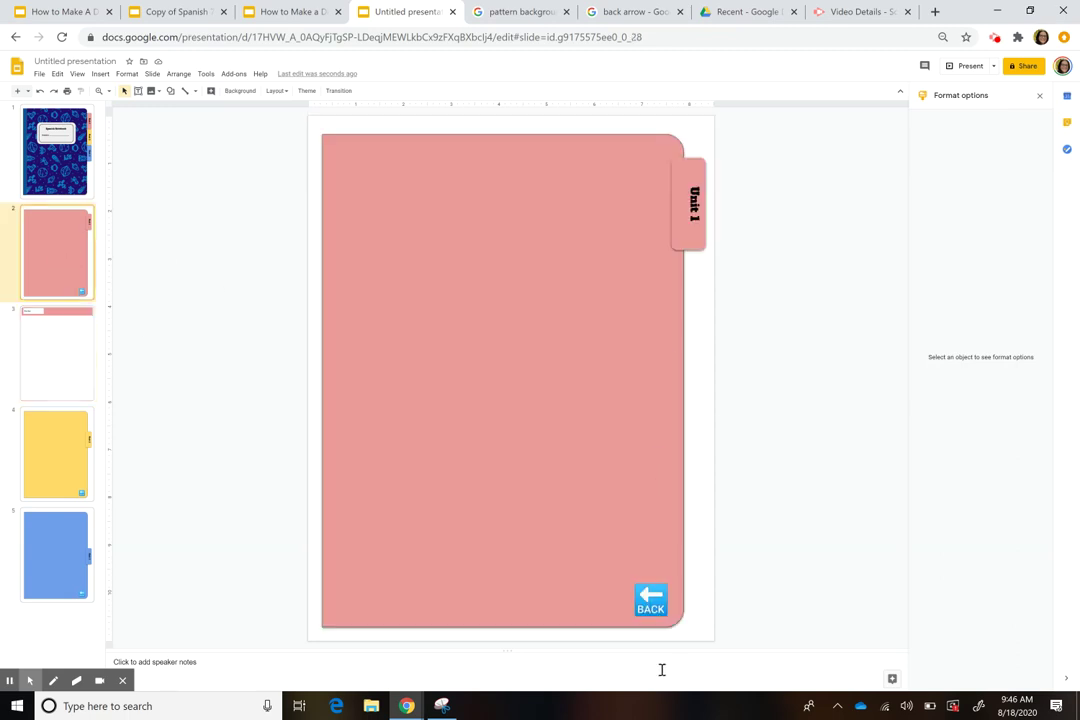
left_click(24, 318)
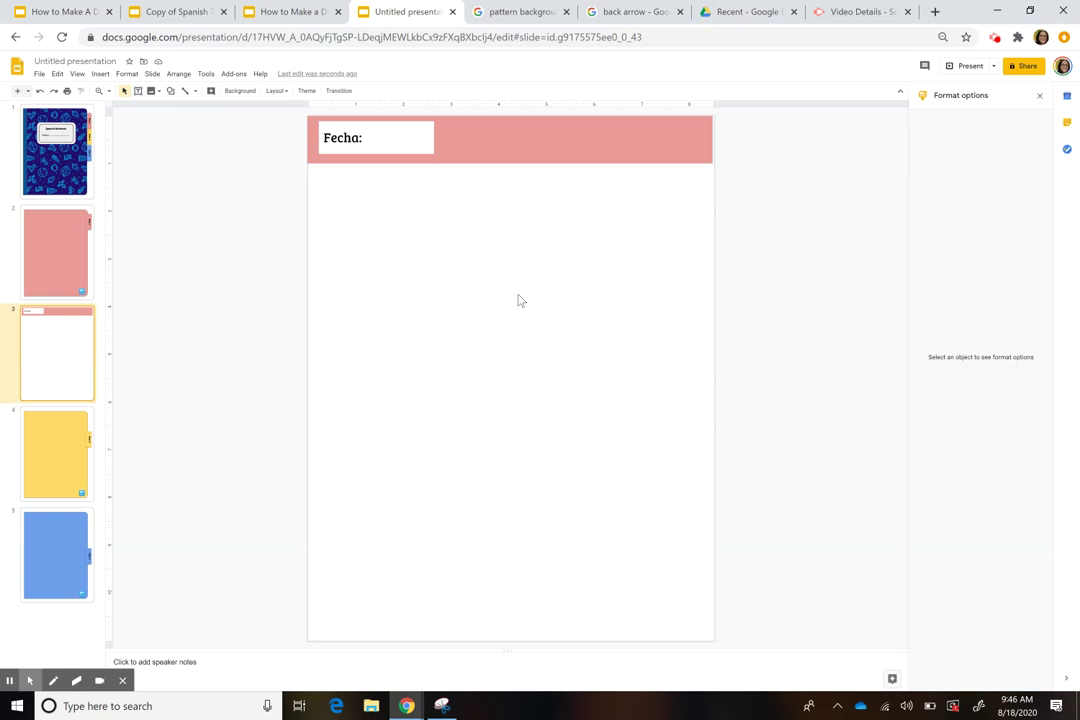
key("ctrl+v")
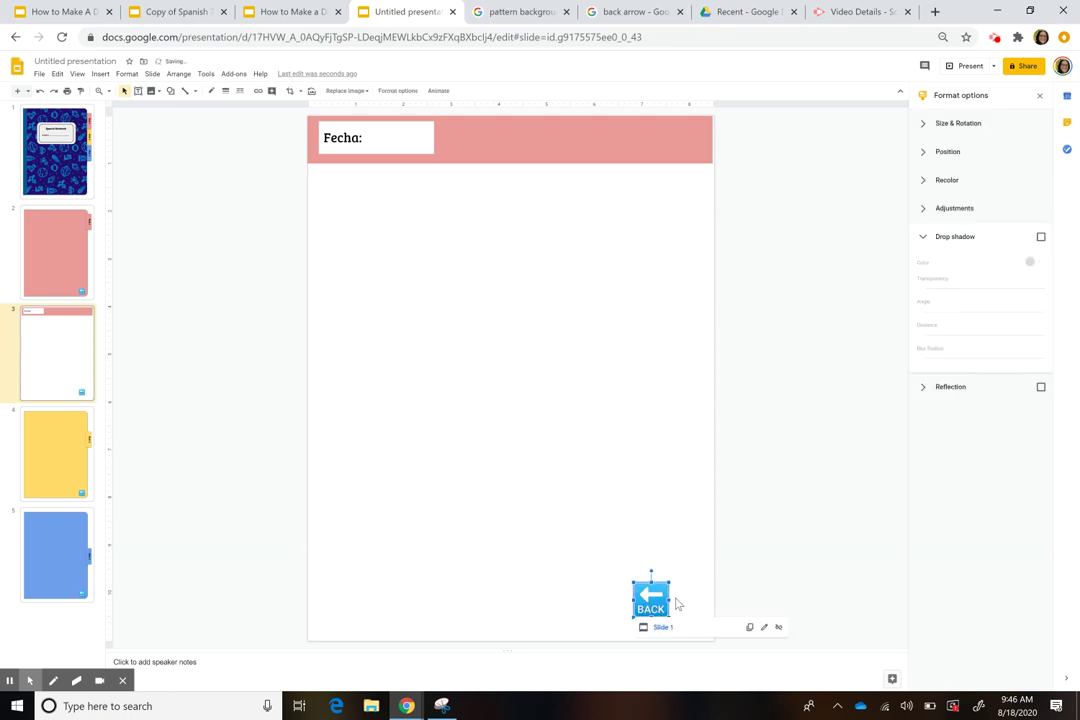
left_click_drag(651, 600, 681, 140)
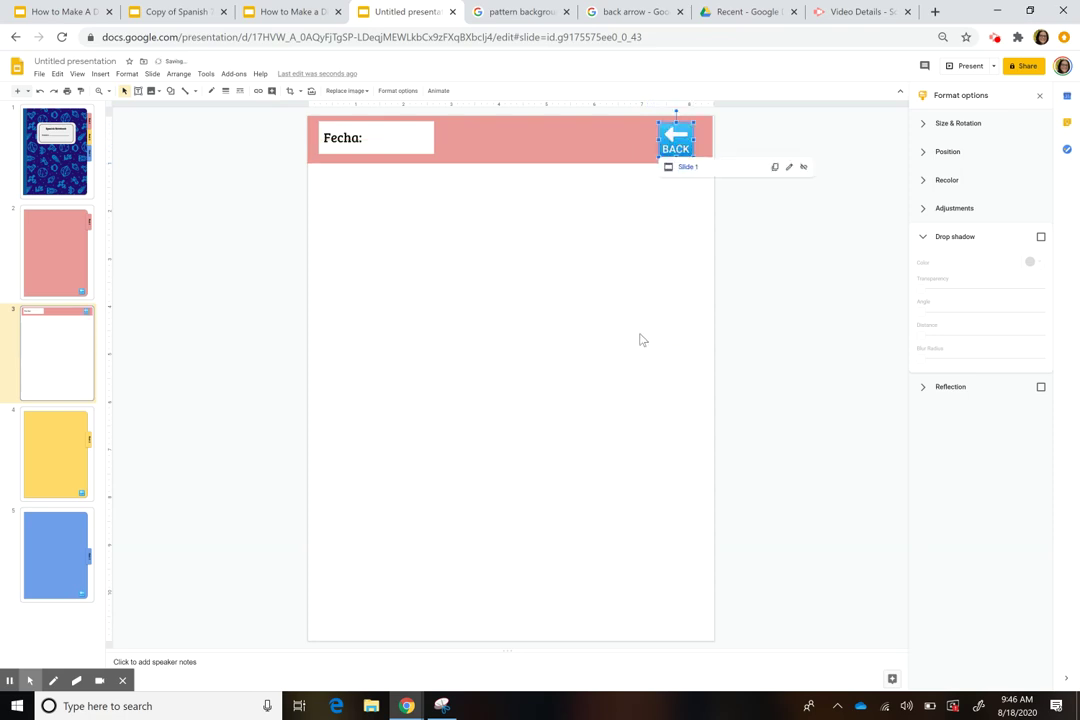
left_click(629, 331)
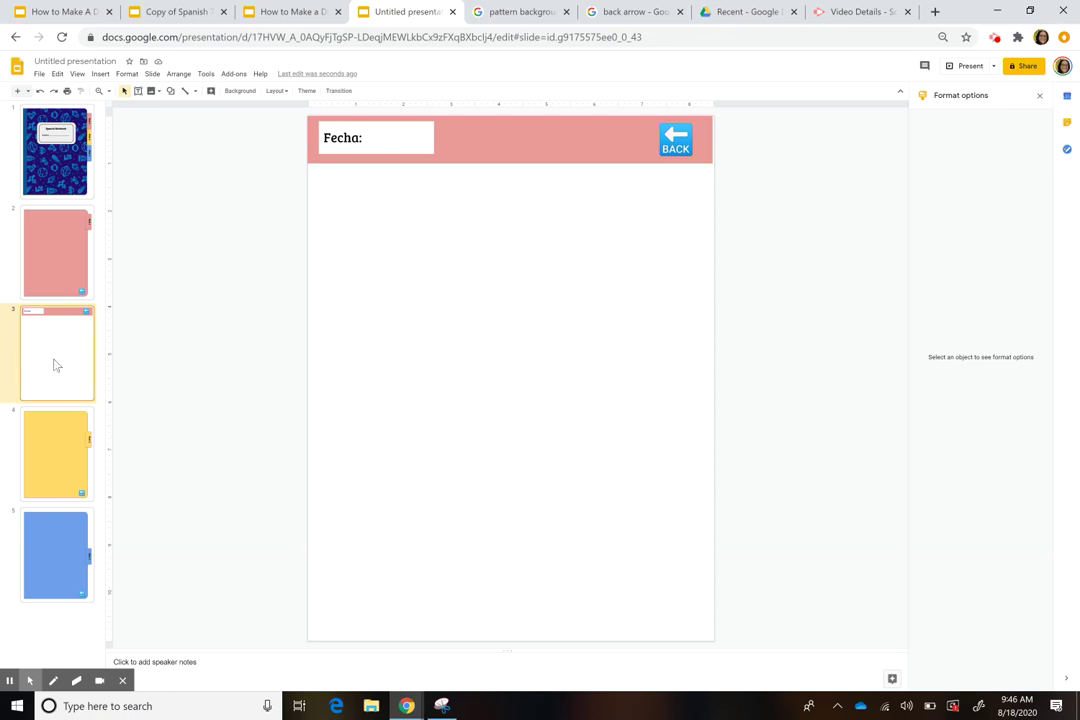
- Paste a copy of the notes page after the yellow Unit 2 slide and fill its header band with the matching yellow
left_click(52, 485)
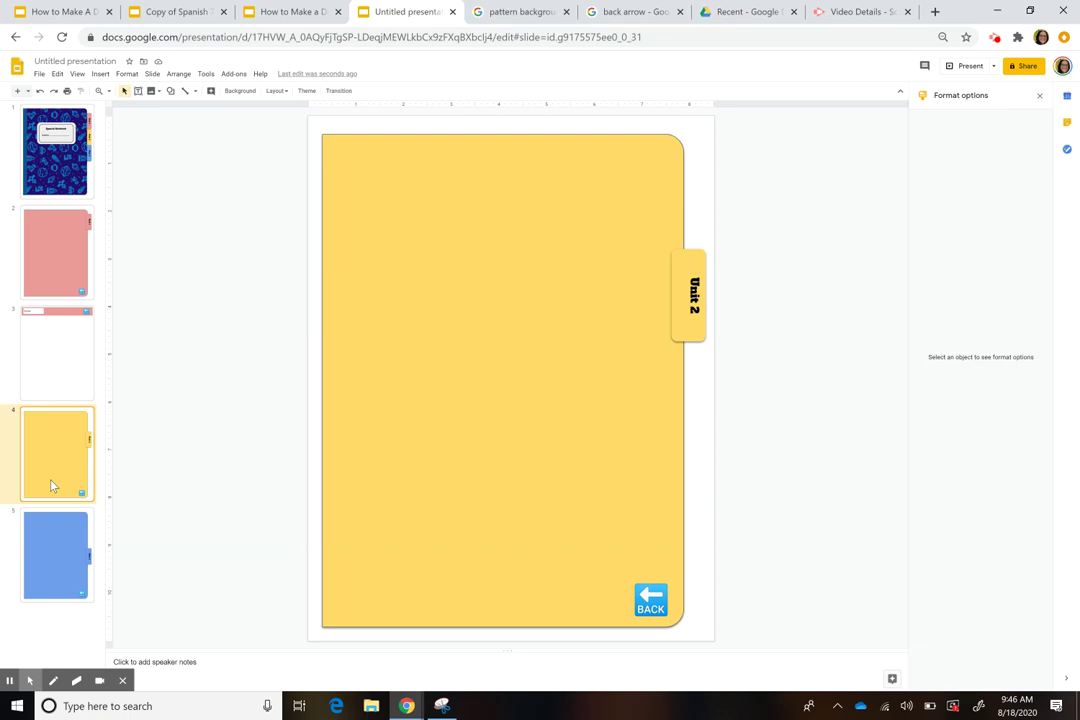
key("ctrl+v")
left_click(462, 153)
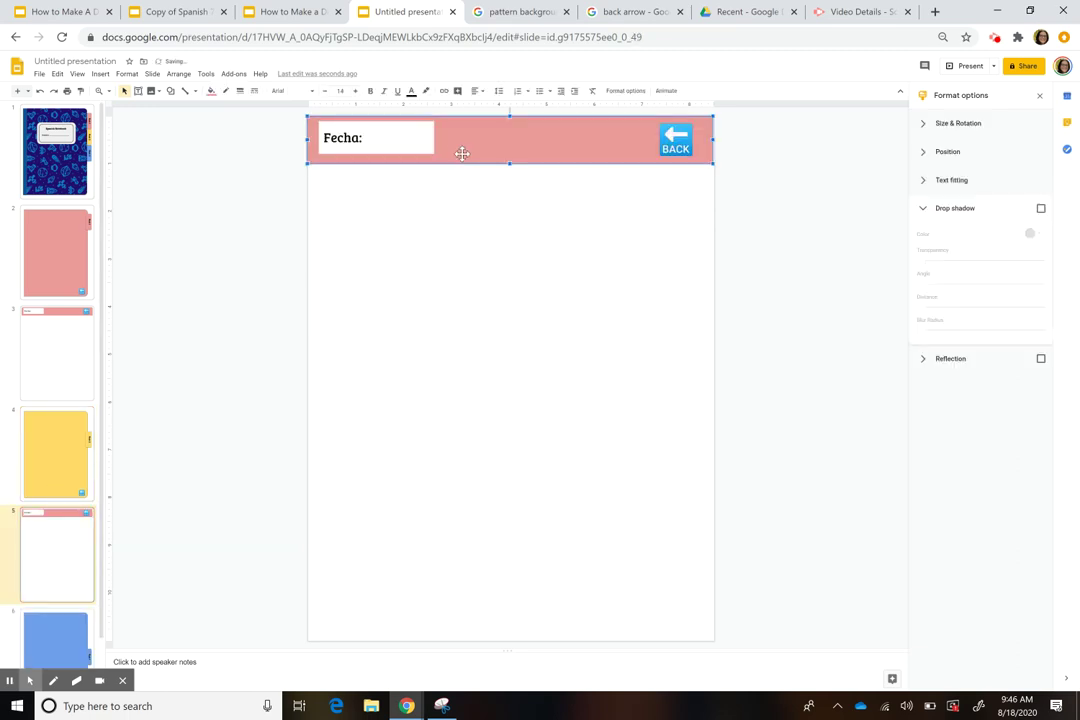
left_click(210, 91)
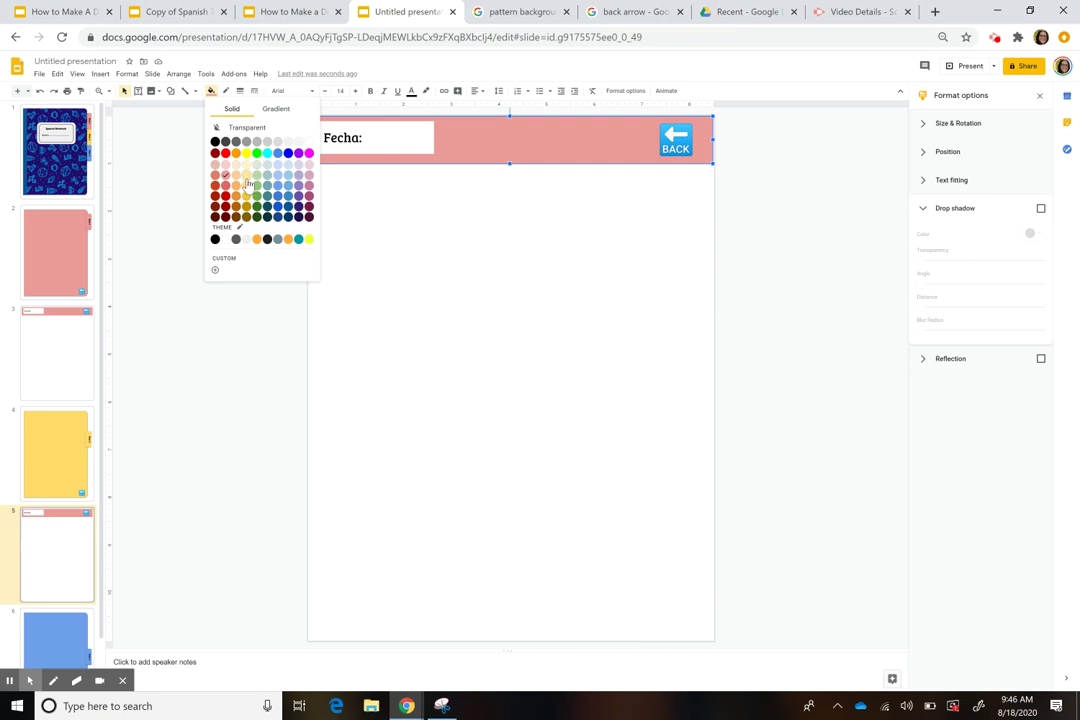
left_click(246, 175)
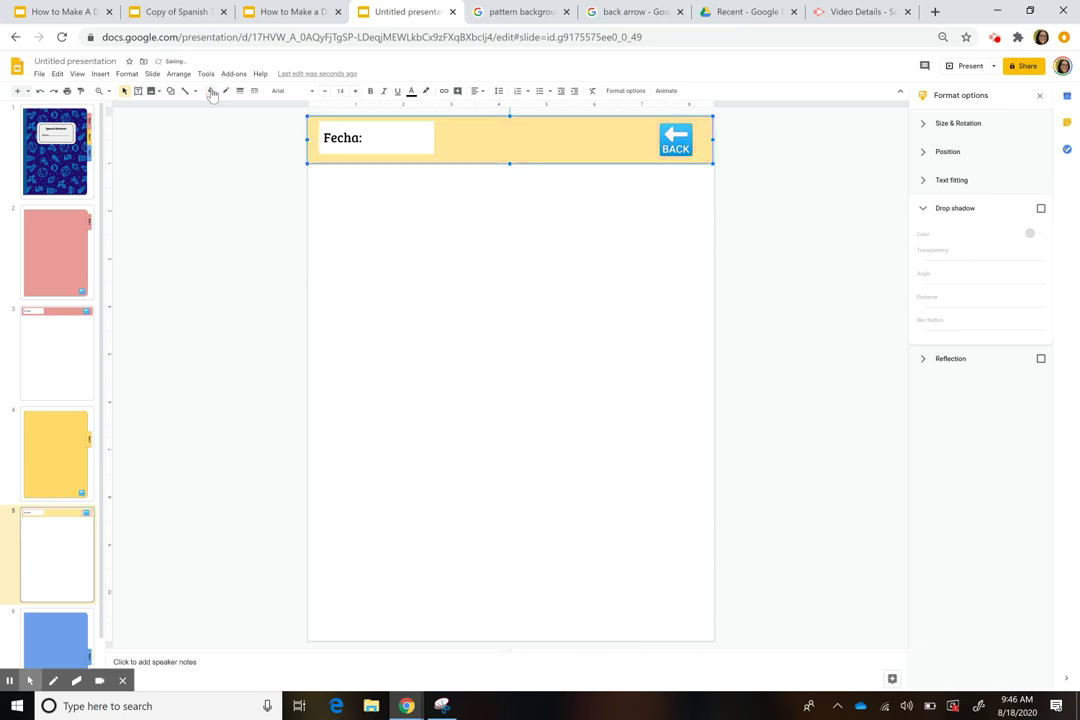
left_click(212, 91)
left_click(246, 186)
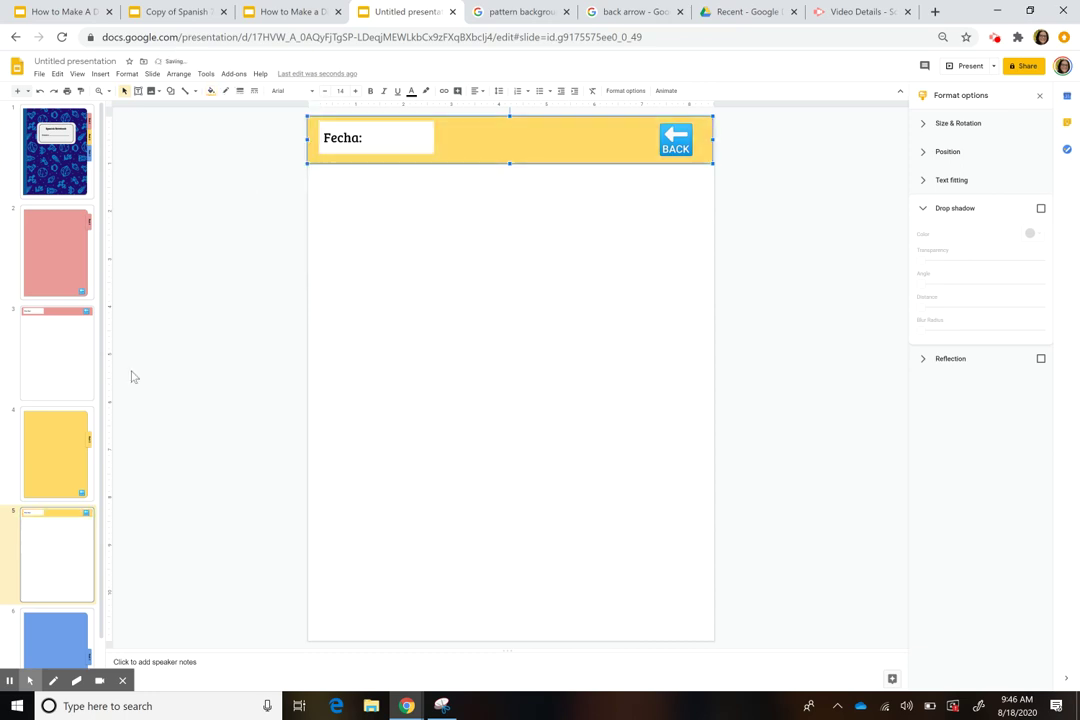
- Paste a copy of the notes page after the blue Unit 3 divider slide
left_click(58, 631)
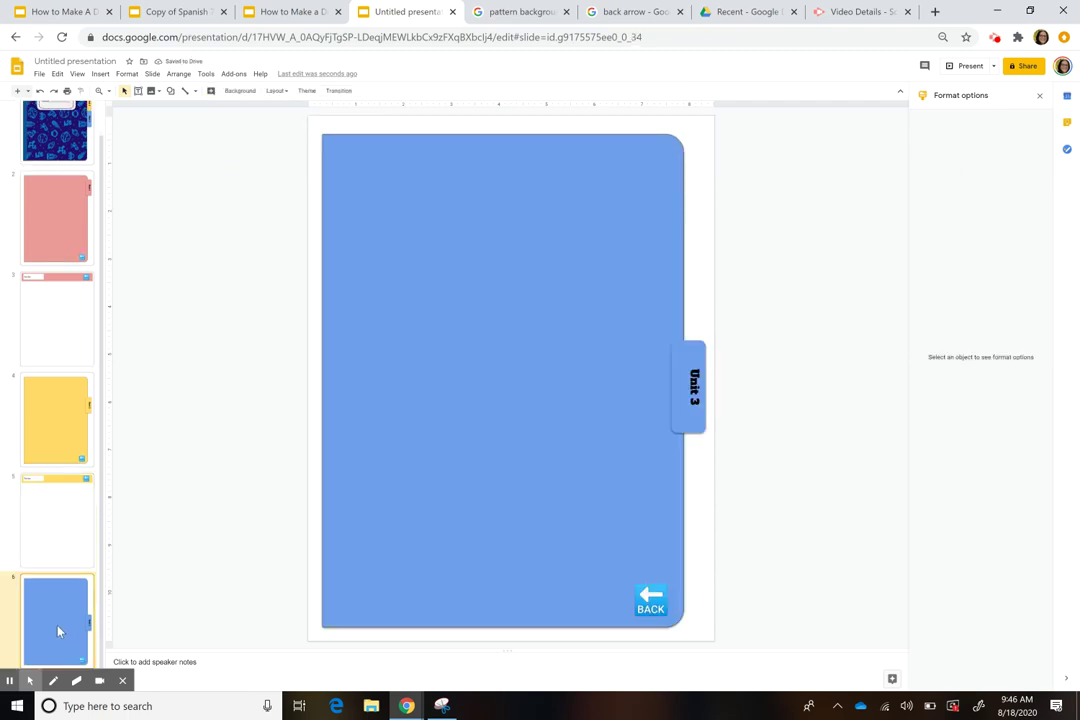
key("ctrl+v")
left_click(62, 622)
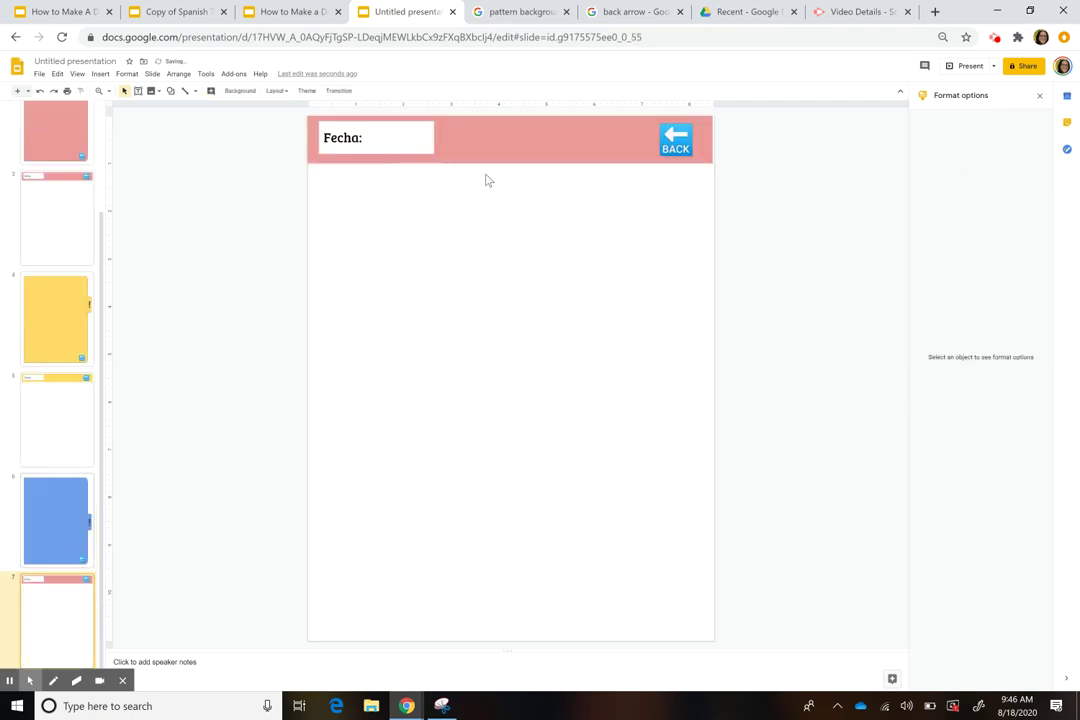
- Fill the header band of the new Unit 3 notes page with a light blue and compare it with the divider
left_click(445, 142)
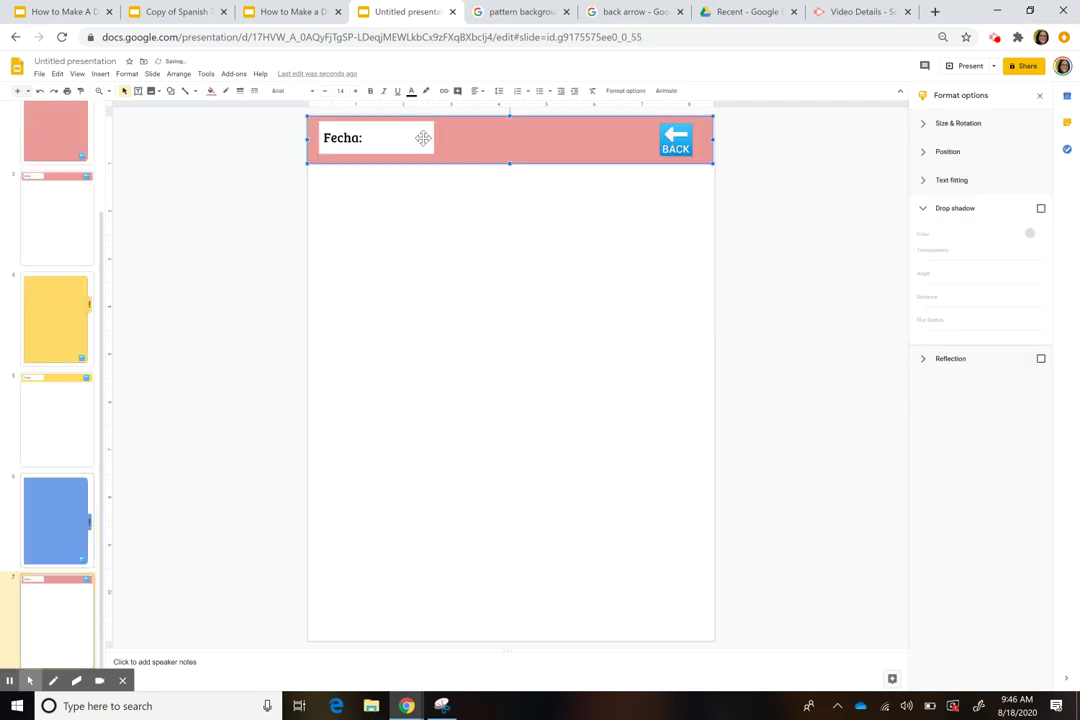
left_click(210, 91)
left_click(291, 189)
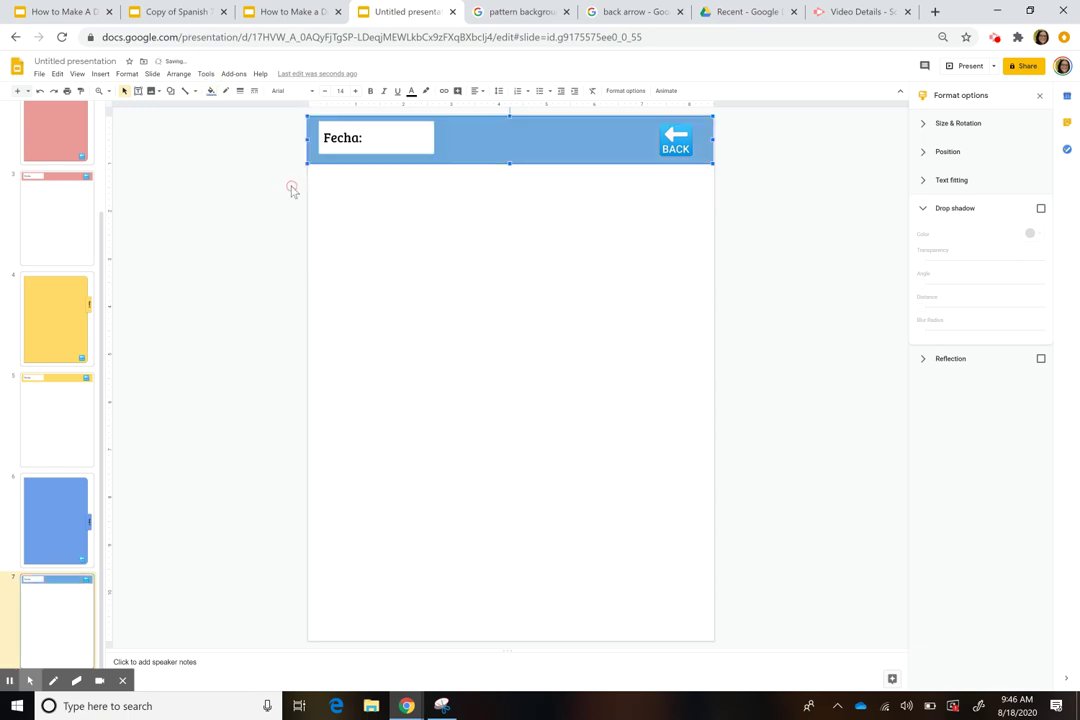
left_click(62, 533)
key("Down")
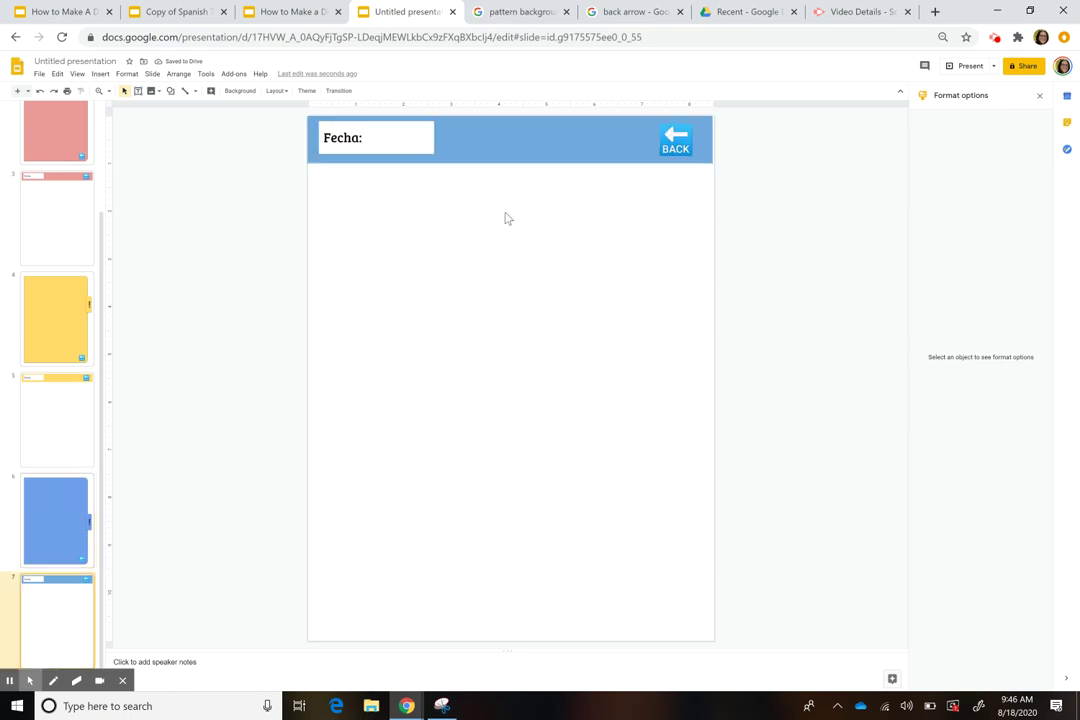
- Fill the Unit 3 notes page's header band with the blue shade that matches the Unit 3 divider
left_click(540, 154)
left_click(211, 91)
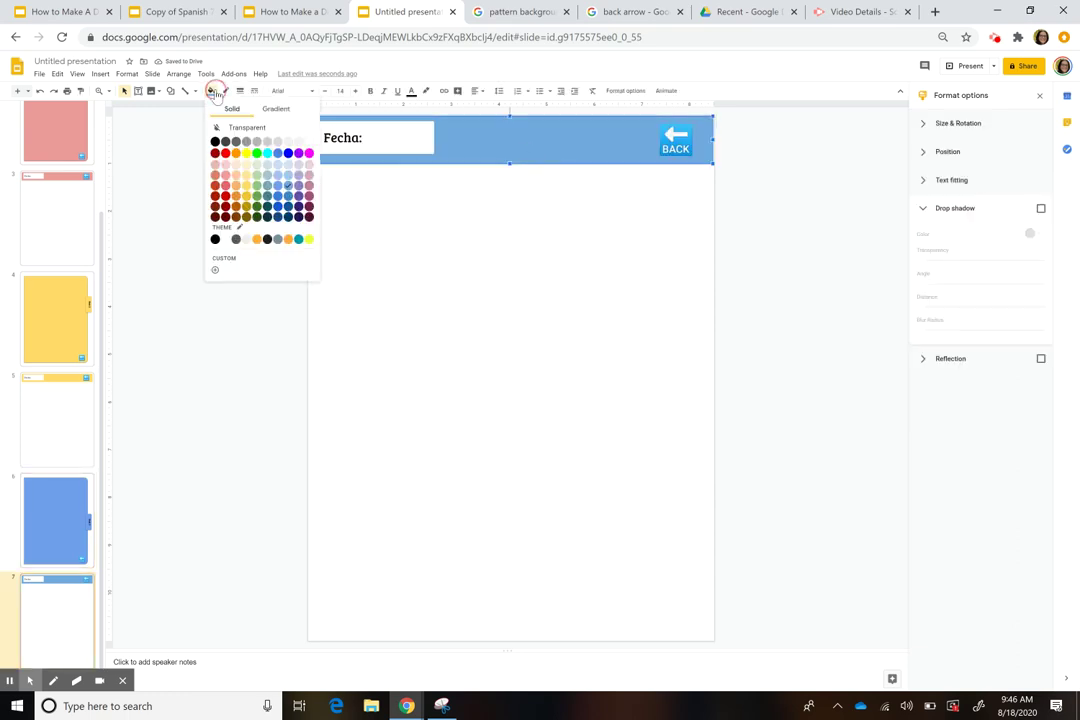
left_click(277, 187)
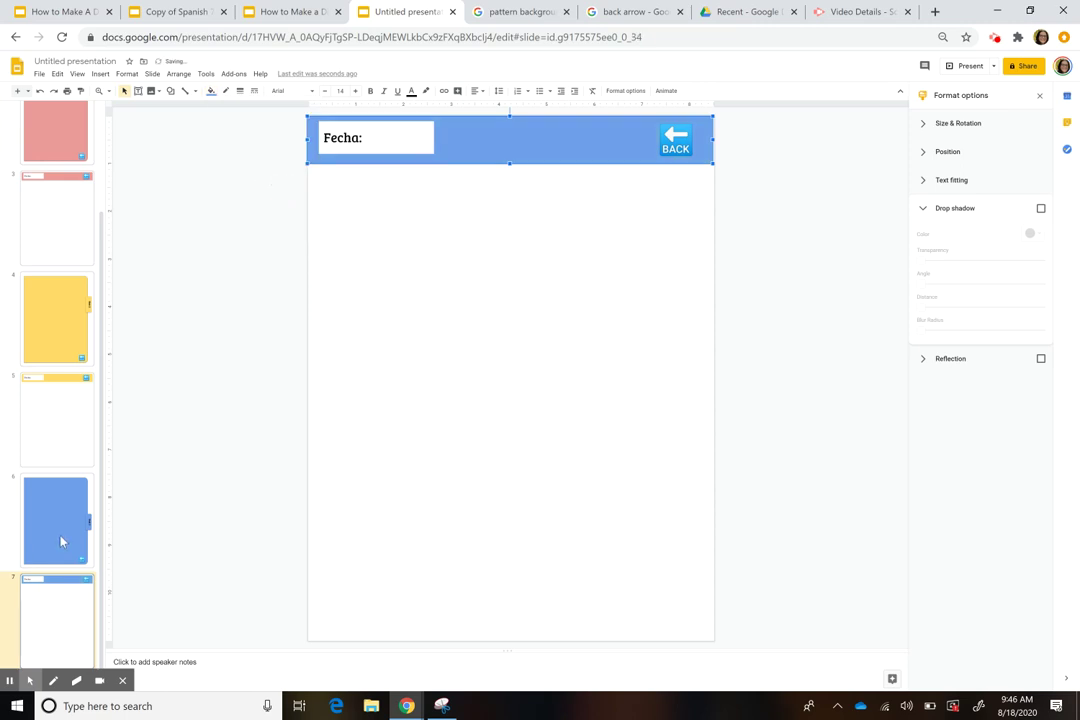
left_click(58, 540)
- Review the notebook's slides from the cover through each unit divider and its matching notes page
left_click(72, 180)
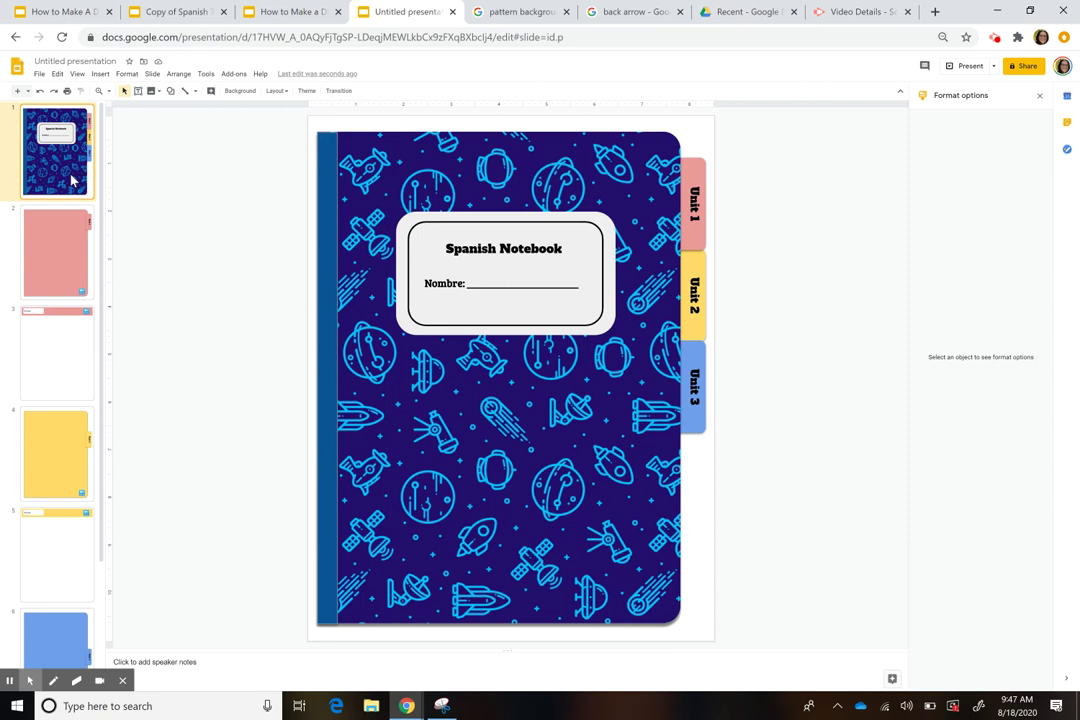
left_click(66, 278)
key("Down")
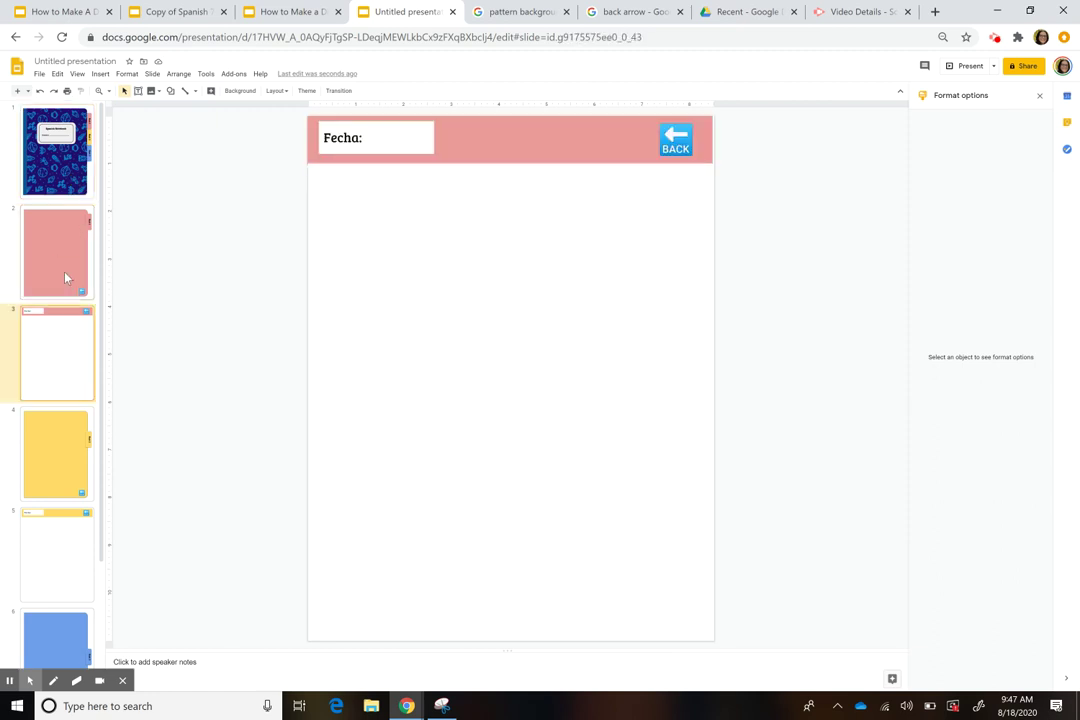
key("Down")
key("Down")
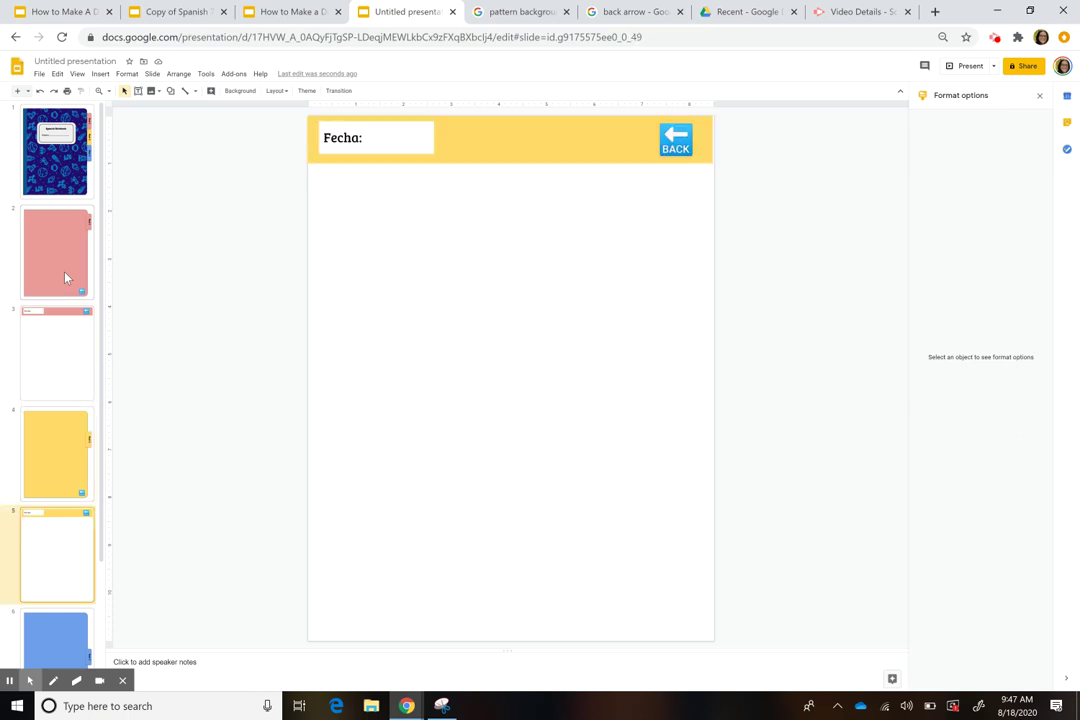
key("Down")
key("Down")
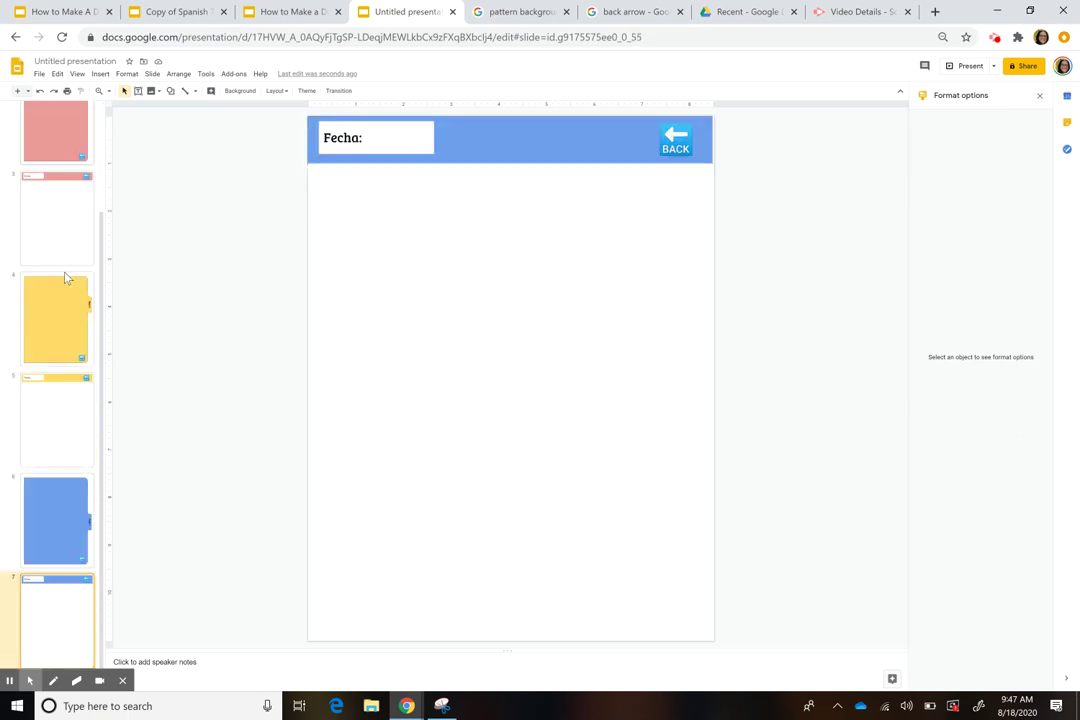
scroll(46, 386, "up", 3)
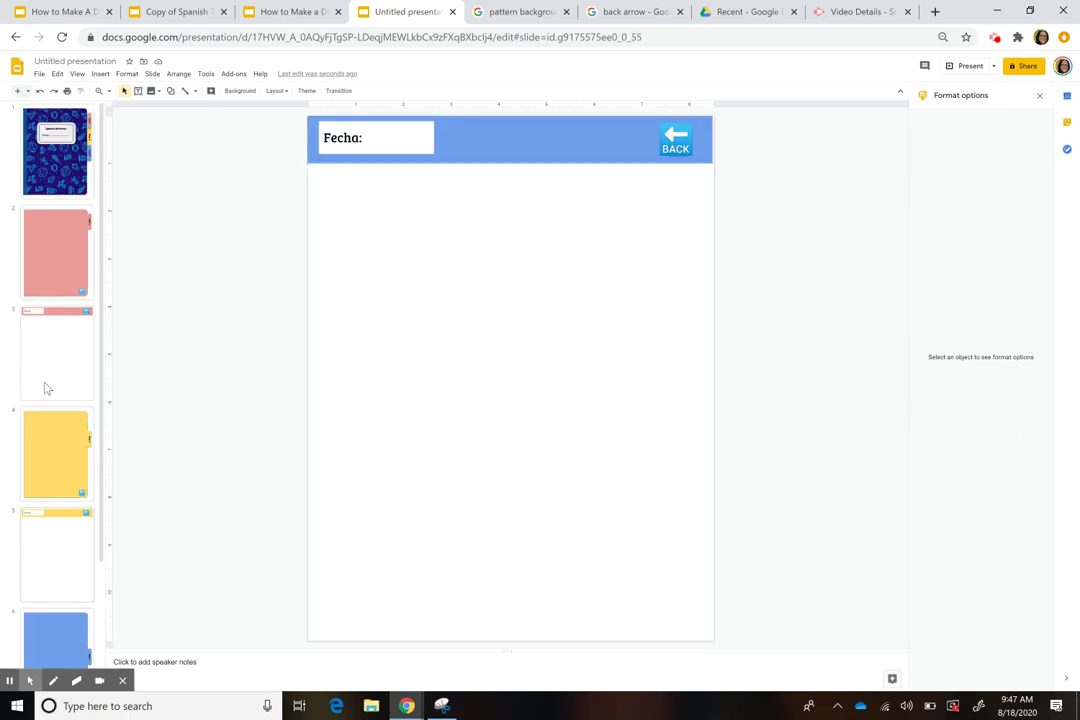
left_click(60, 172)
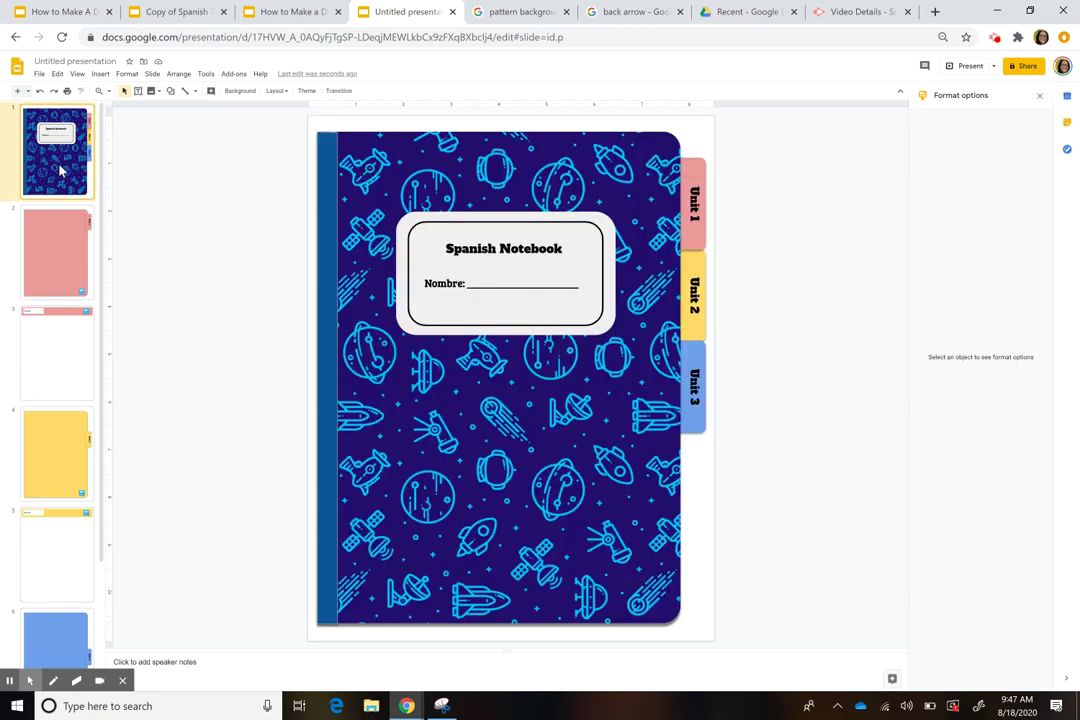
left_click(59, 268)
key("Down")
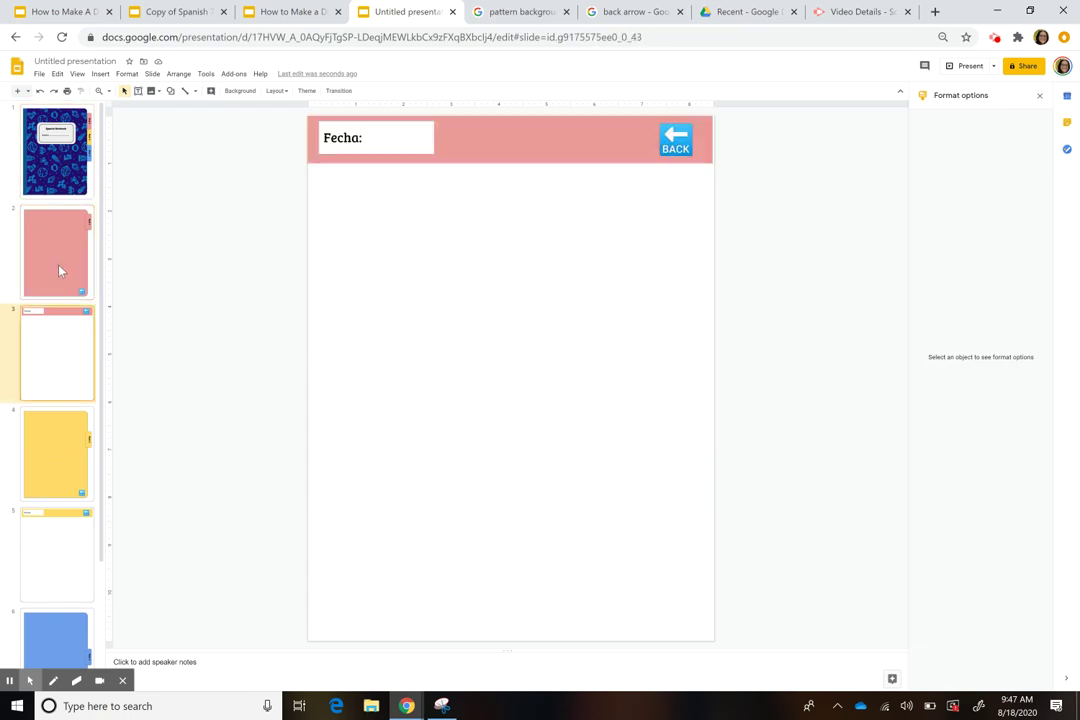
key("Down")
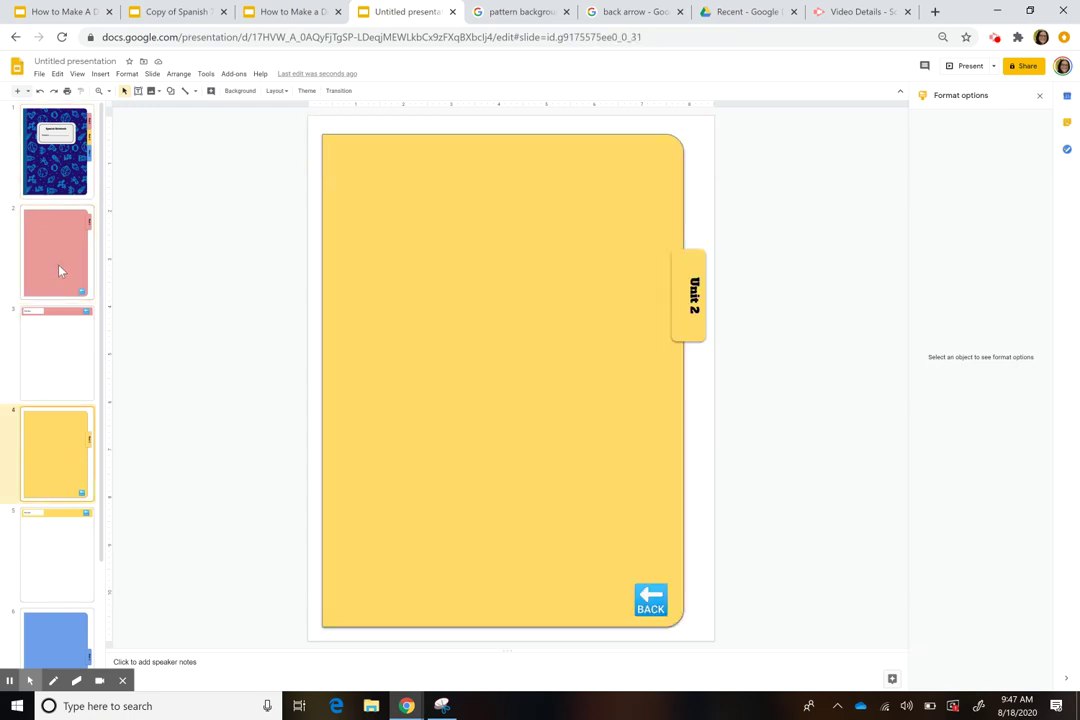
- Switch to the "How to Make a Digital Notebook" sample presentation and look through its dividers and notes pages
left_click(290, 11)
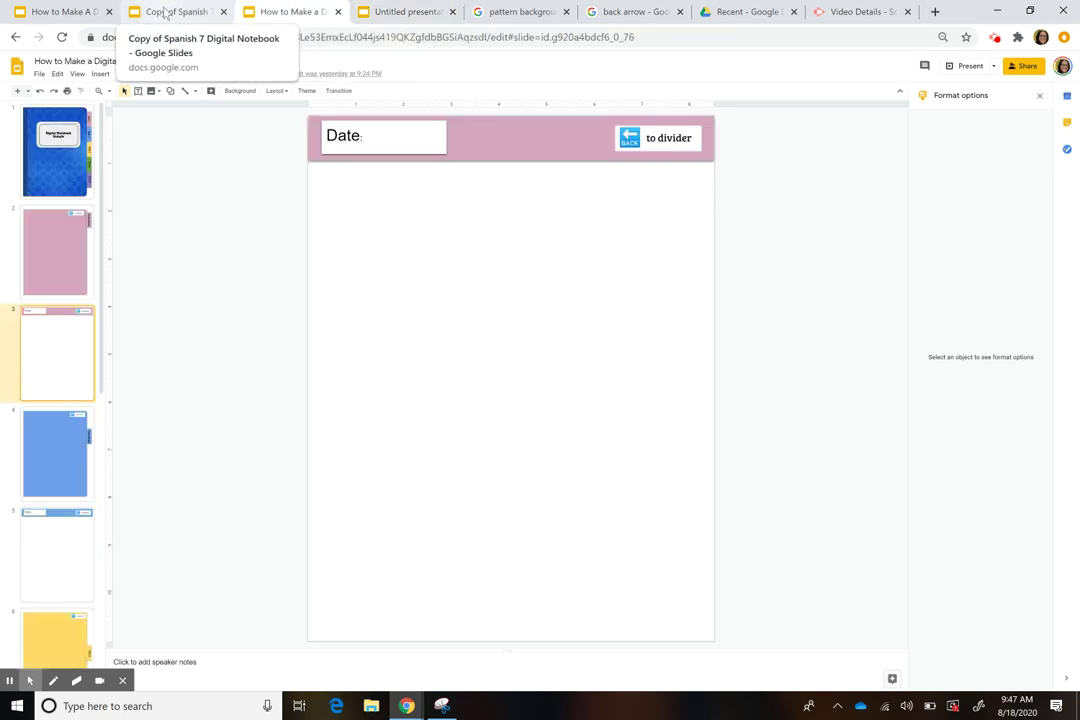
left_click(57, 147)
key("Down")
key("Down")
key("Down")
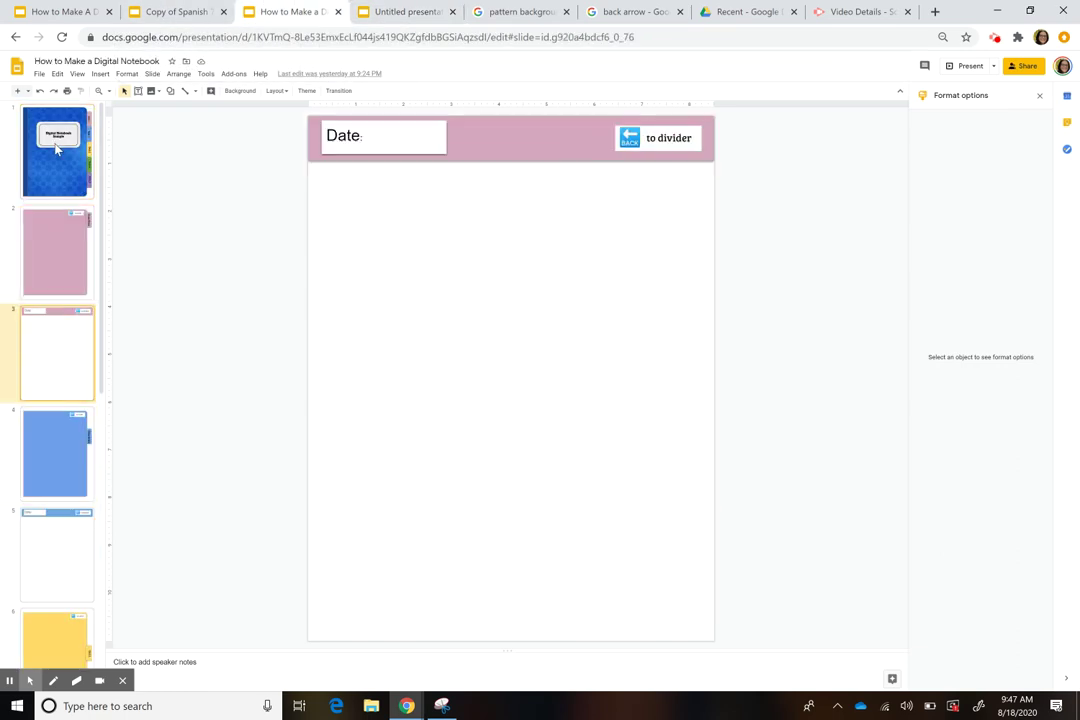
key("Down")
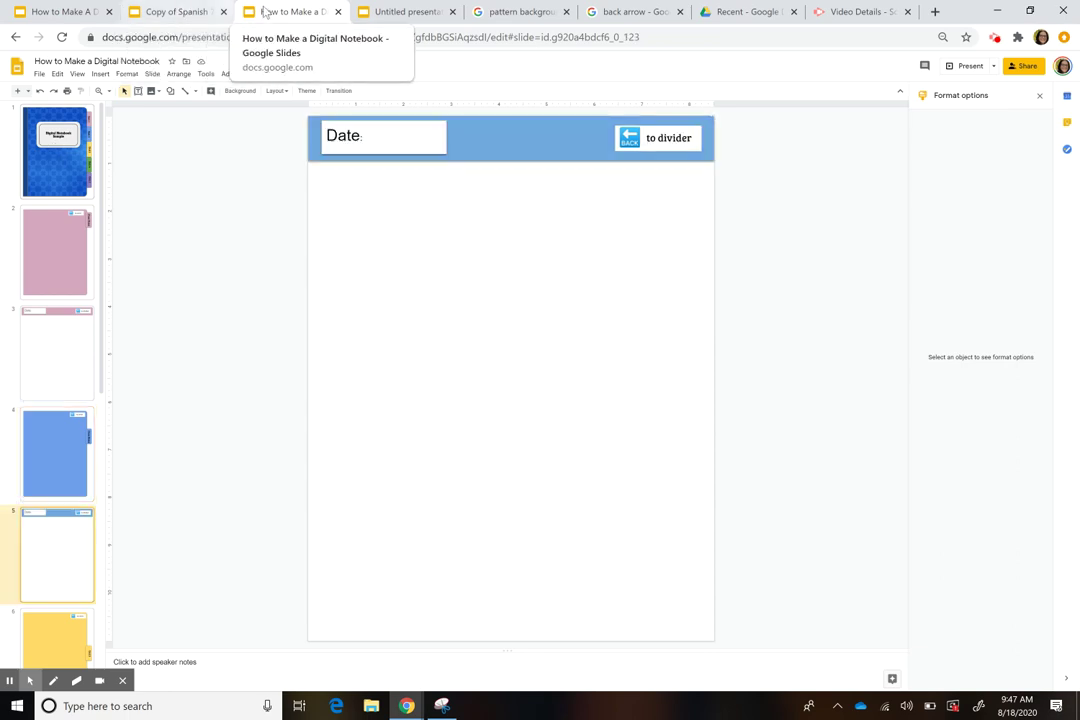
- Switch to the "Copy of Spanish 7 Digital Notebook" presentation
left_click(184, 14)
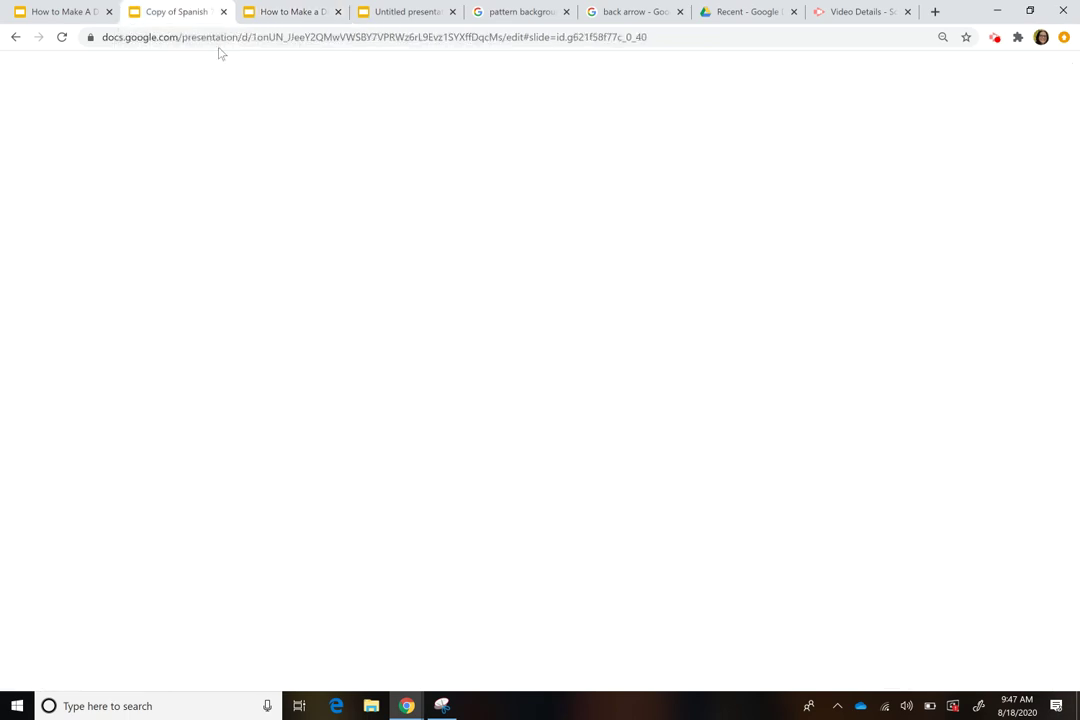